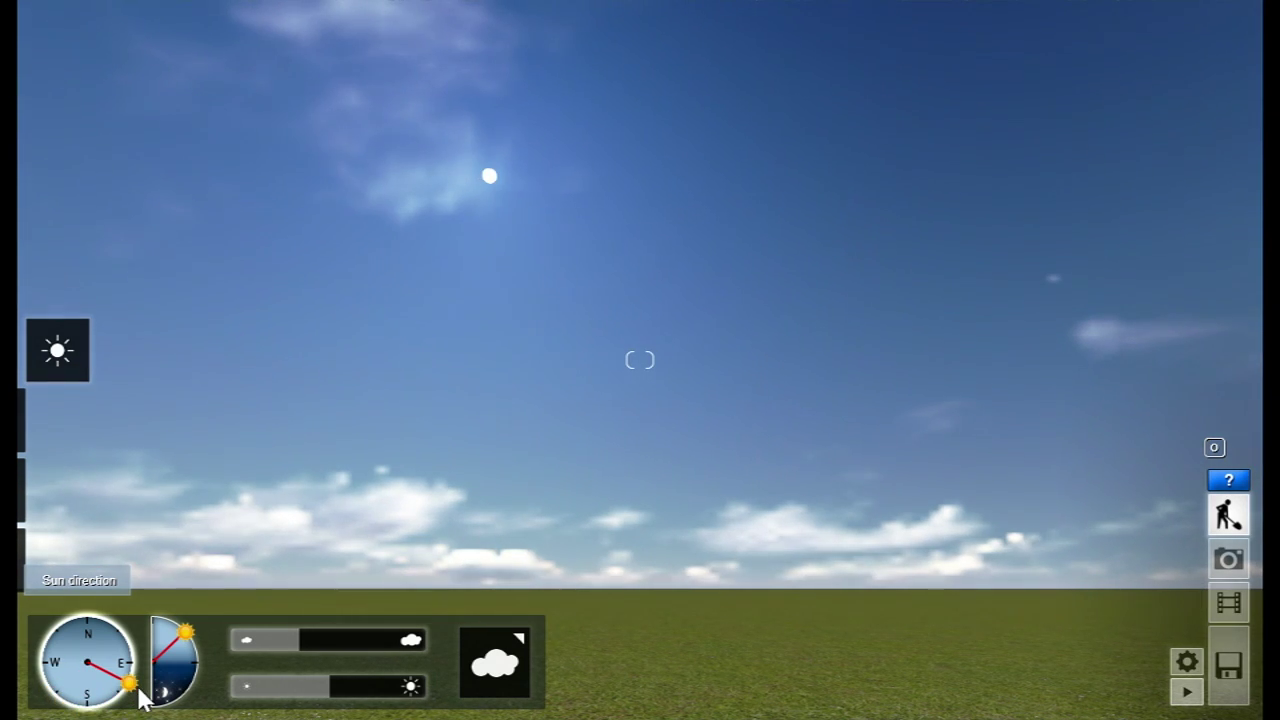
# Lower the sun to just above the horizon, with heavier cloud cover and a sun brightness of 0.6
pyautogui.moveTo(186, 632); pyautogui.dragTo(163, 708)
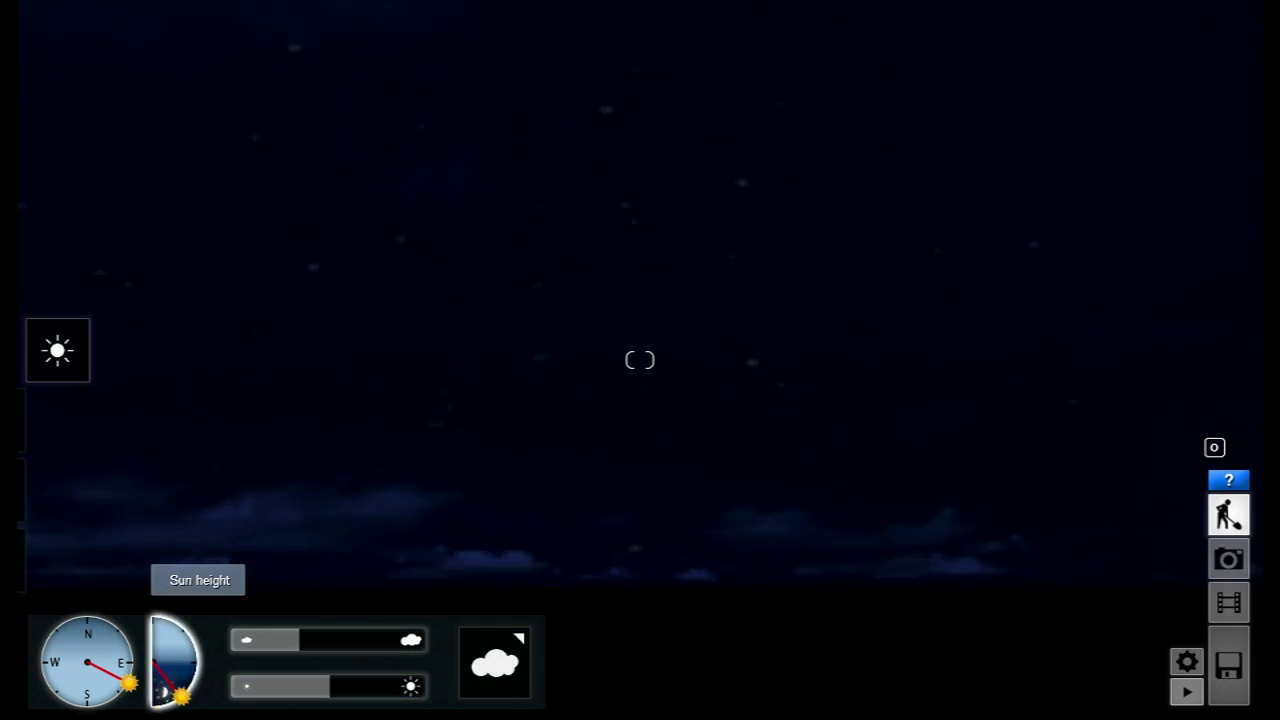
pyautogui.click(204, 652)
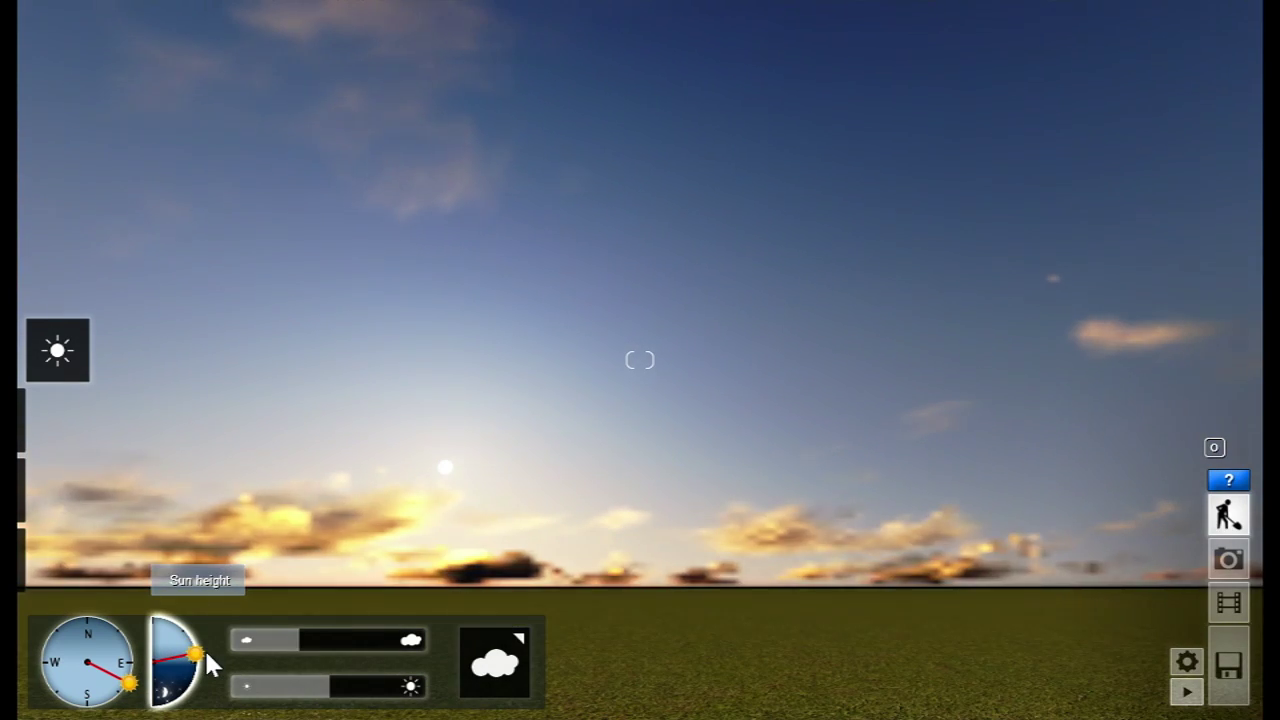
pyautogui.moveTo(298, 648); pyautogui.dragTo(340, 648)
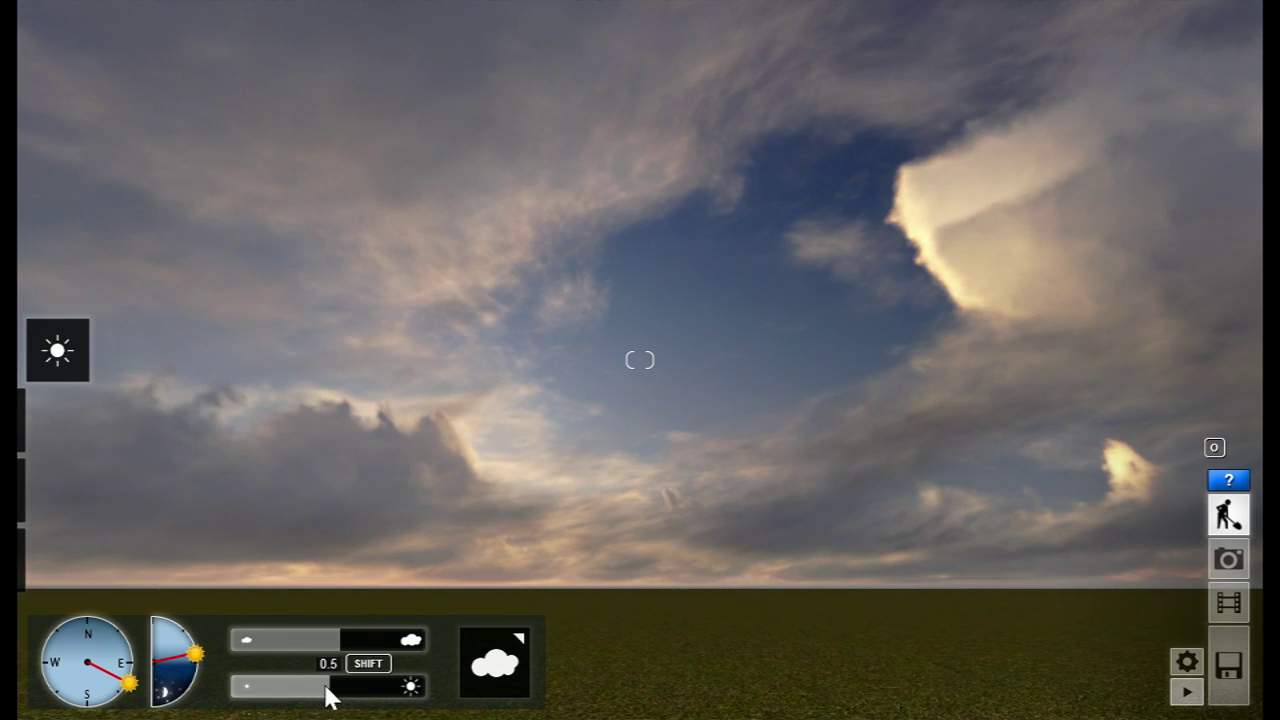
pyautogui.moveTo(327, 687); pyautogui.dragTo(347, 688)
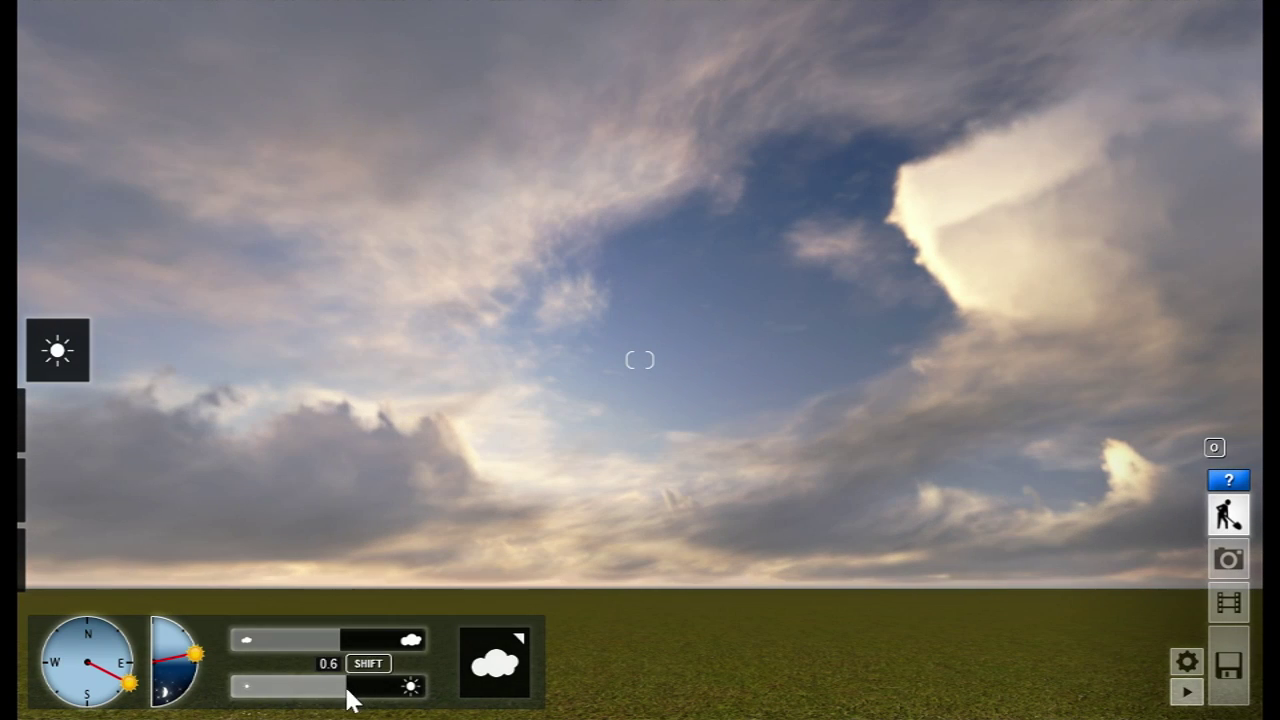
# Choose the cloud type with scattered puffy clouds and position the sun high in the south
pyautogui.click(494, 661)
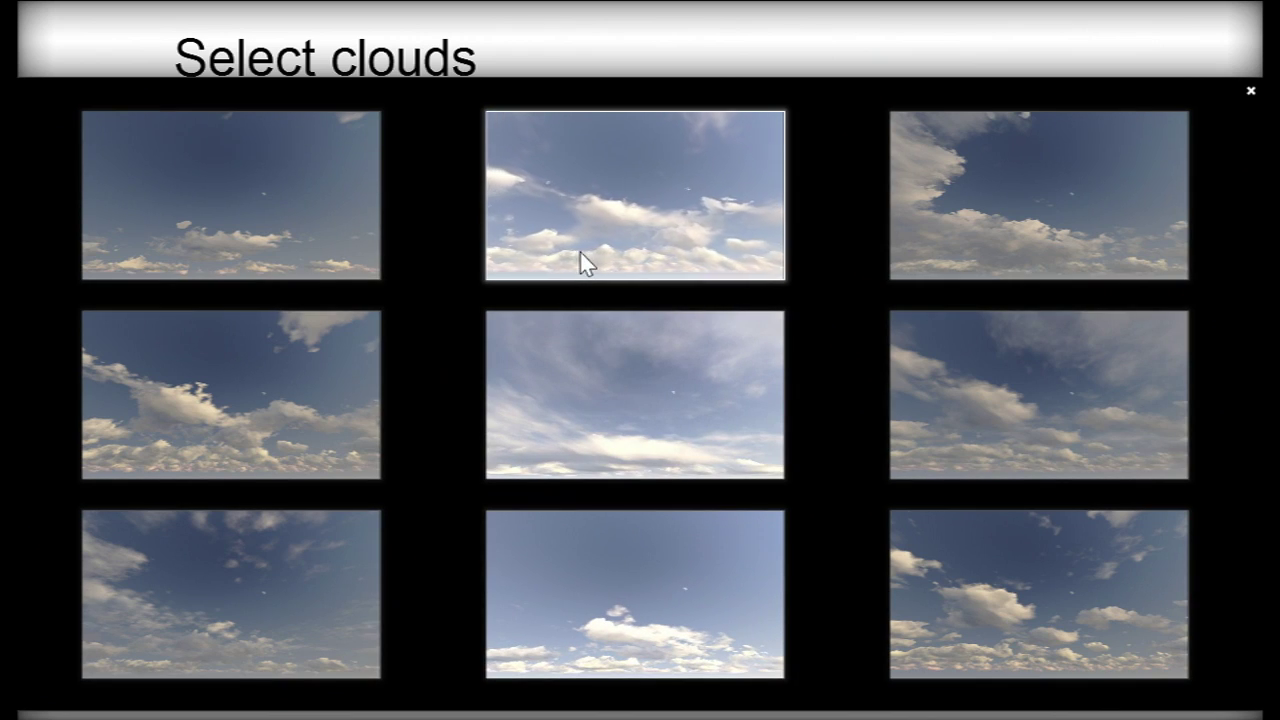
pyautogui.click(1007, 618)
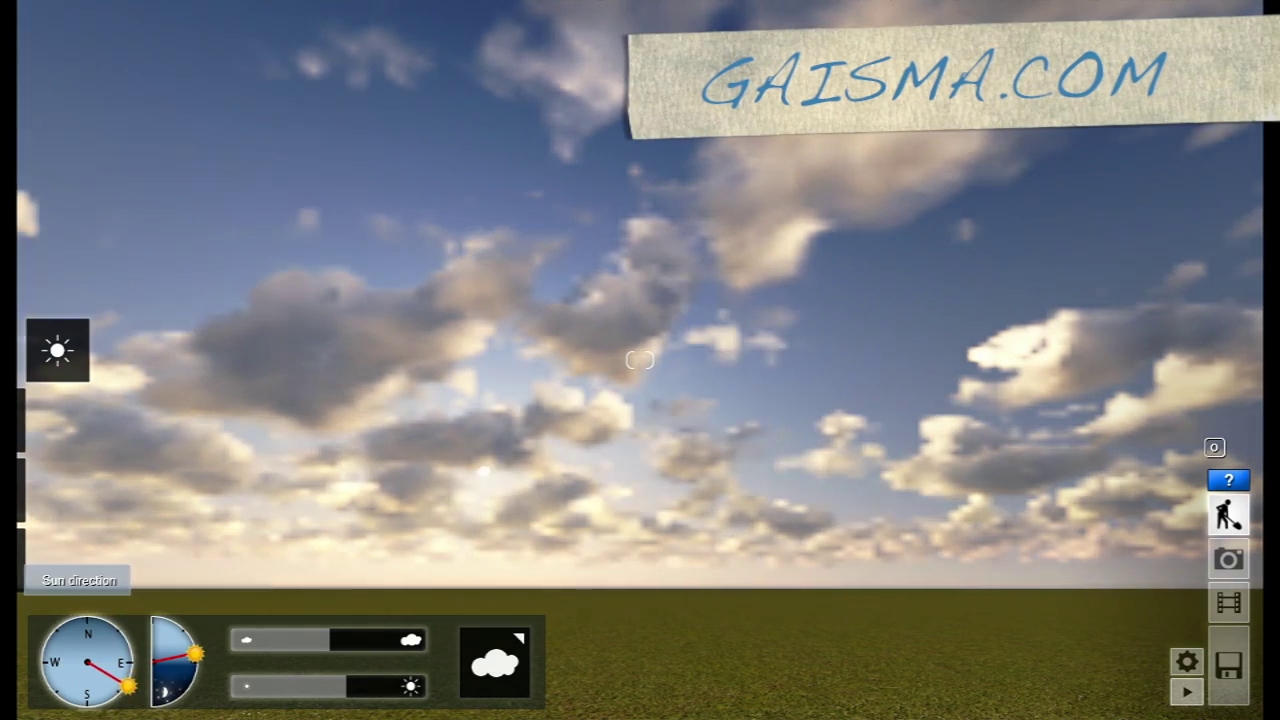
pyautogui.moveTo(128, 685); pyautogui.dragTo(91, 708)
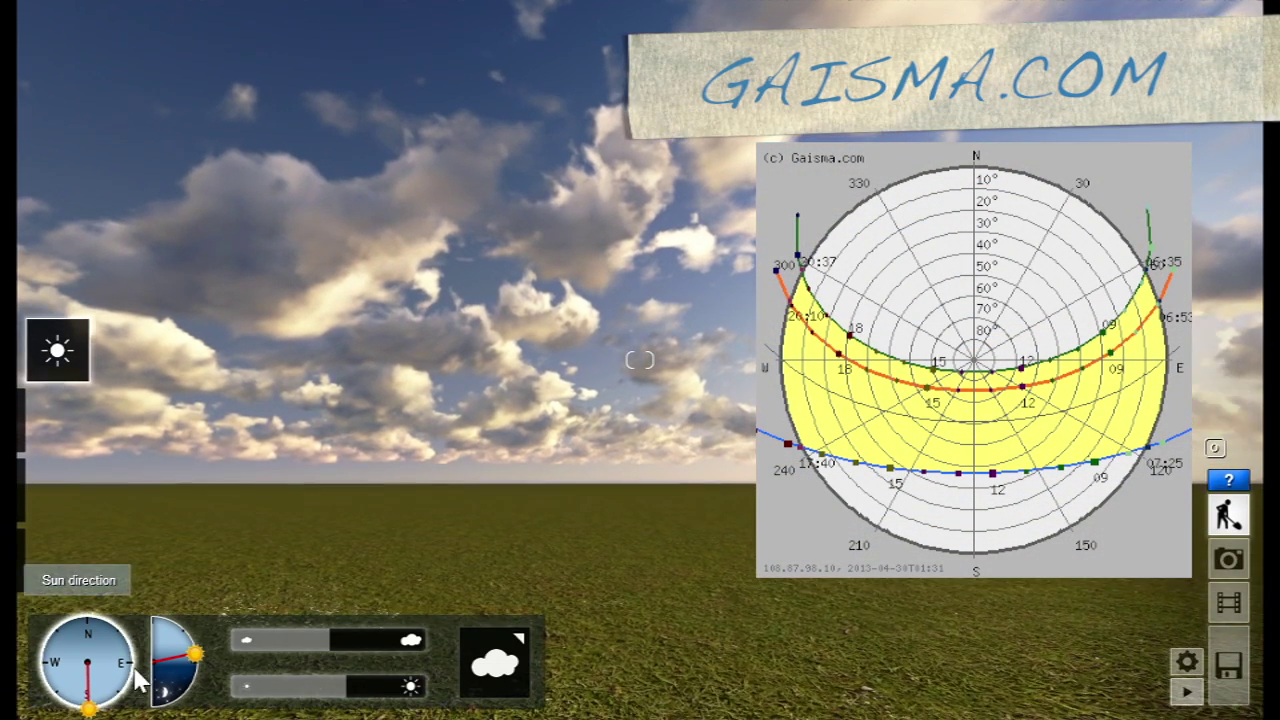
pyautogui.moveTo(185, 650); pyautogui.dragTo(176, 624)
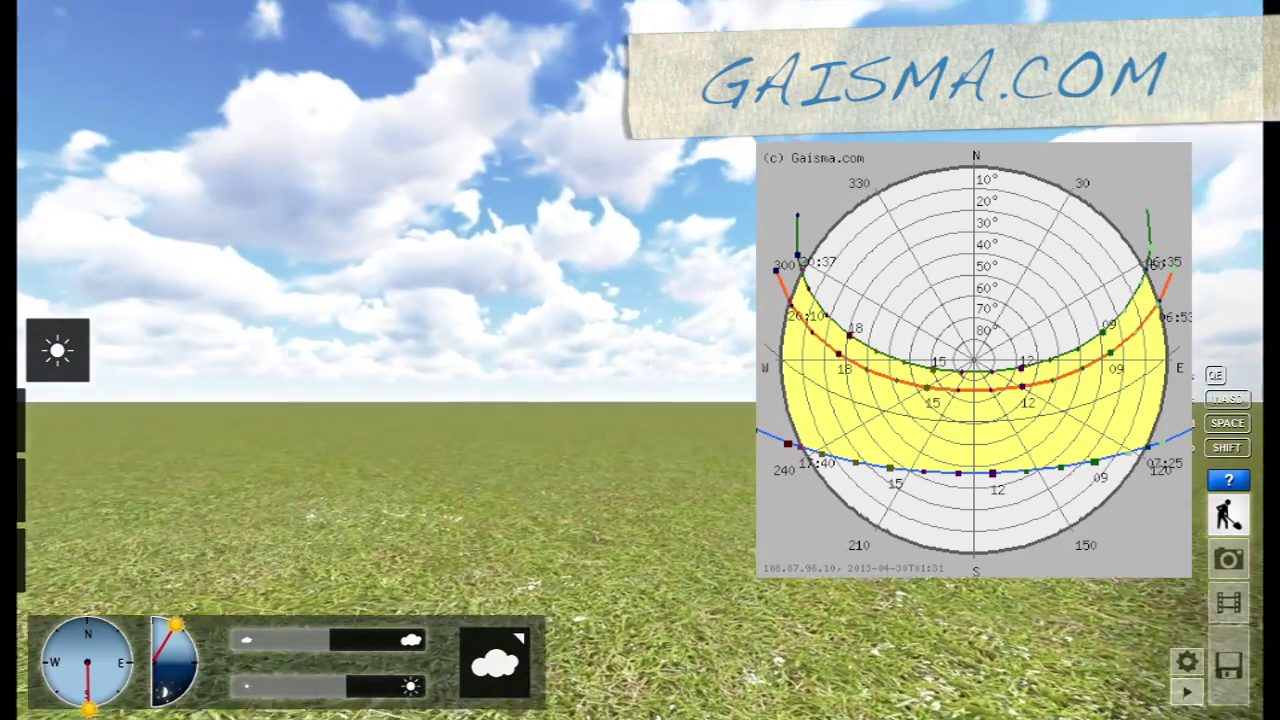
# Raise a row of connected hills on the flat grass terrain with the Raise brush
pyautogui.press('q')
pyautogui.moveTo(268, 102); pyautogui.dragTo(268, 242, button='right')
pyautogui.moveTo(30, 383)
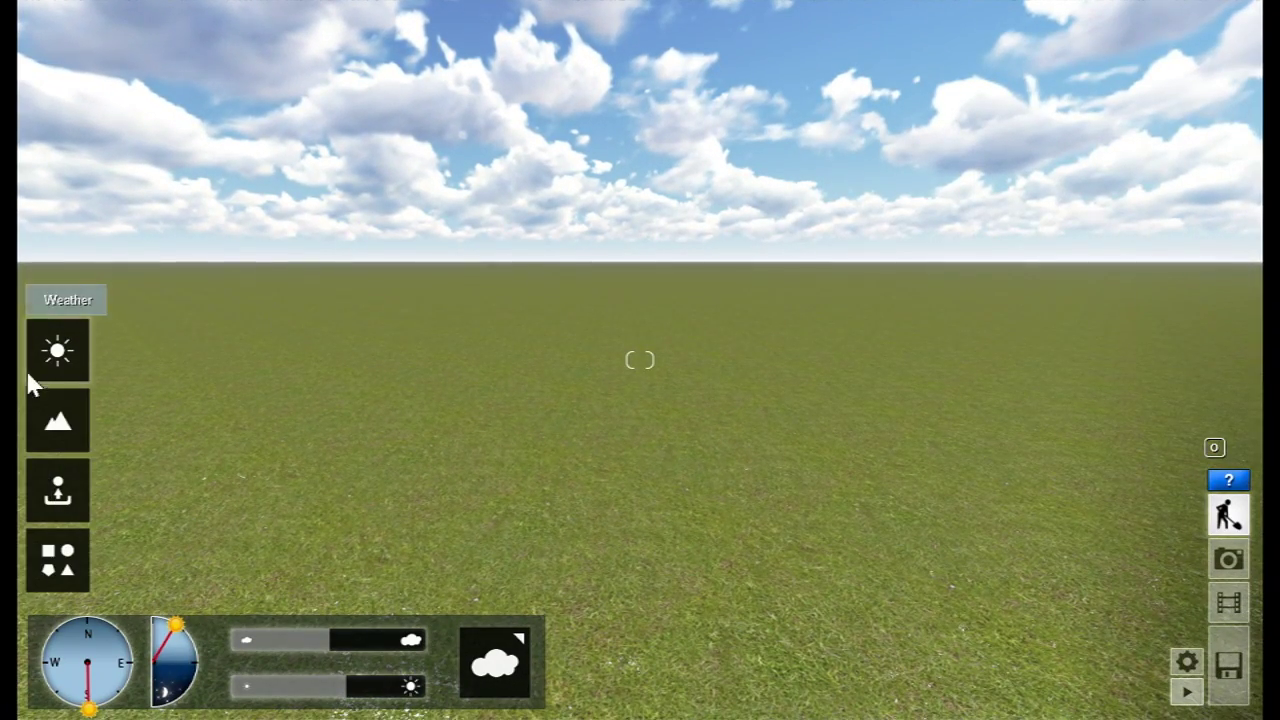
pyautogui.click(55, 432)
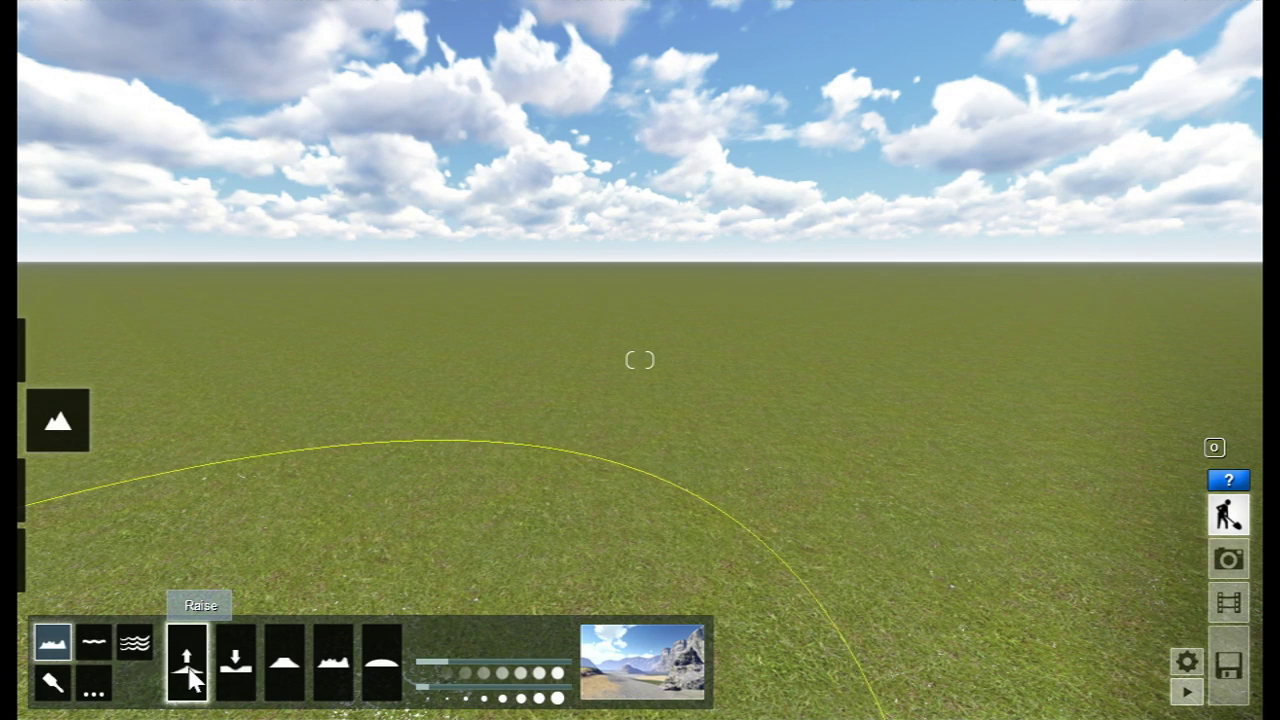
pyautogui.moveTo(433, 355)
pyautogui.mouseDown()
pyautogui.moveTo(420, 386)
pyautogui.moveTo(634, 303)
pyautogui.moveTo(1030, 268)
pyautogui.moveTo(885, 271)
pyautogui.mouseUp()
pyautogui.press('s')
pyautogui.press('s')
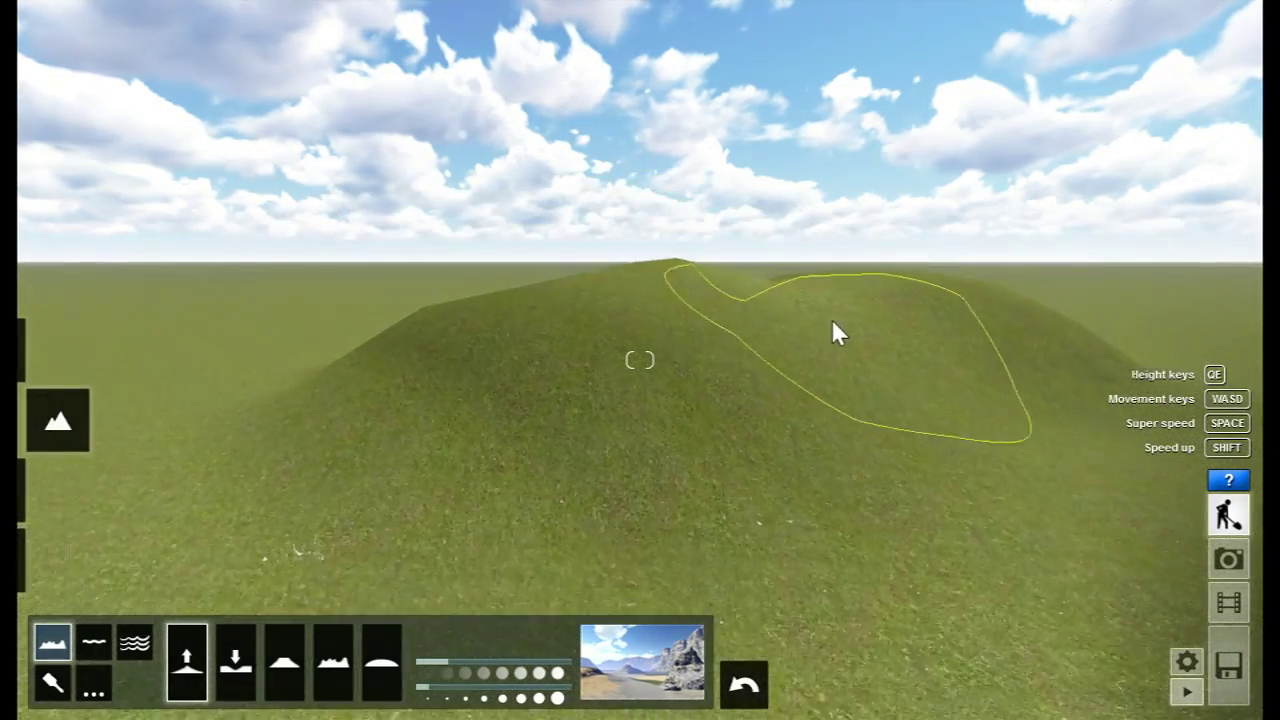
pyautogui.press('q')
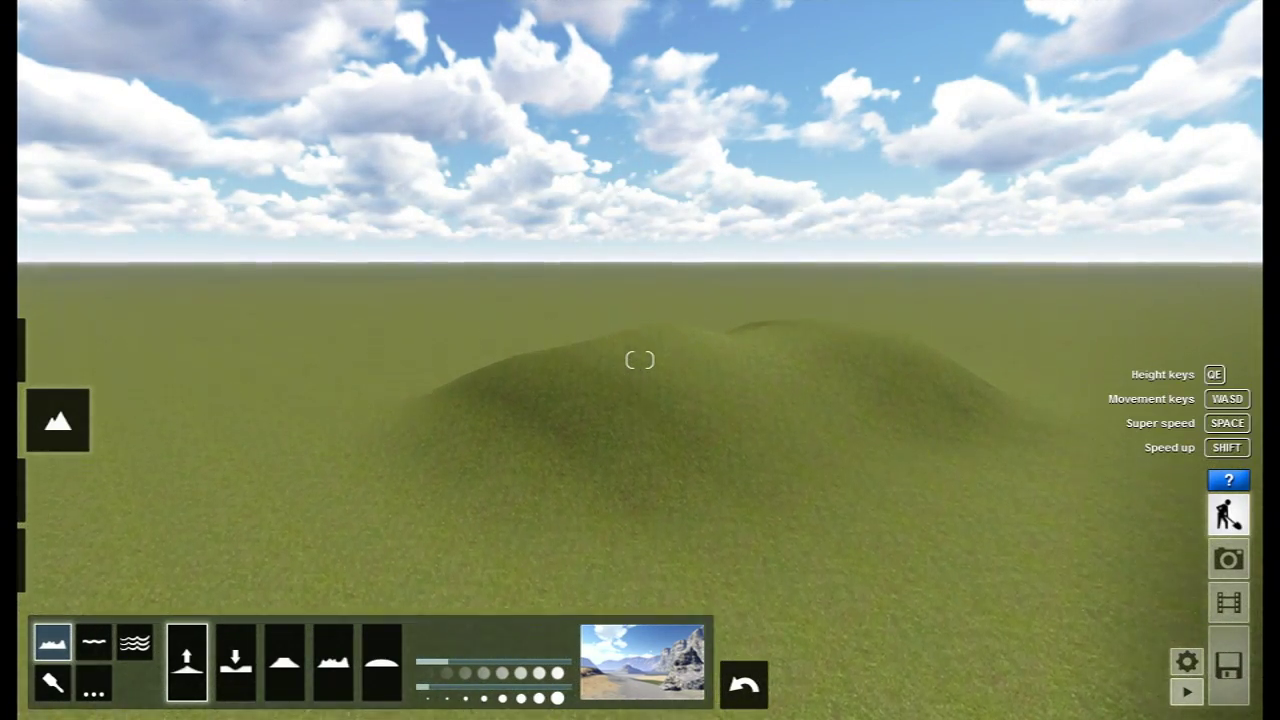
pyautogui.moveTo(534, 226); pyautogui.dragTo(534, 342, button='right')
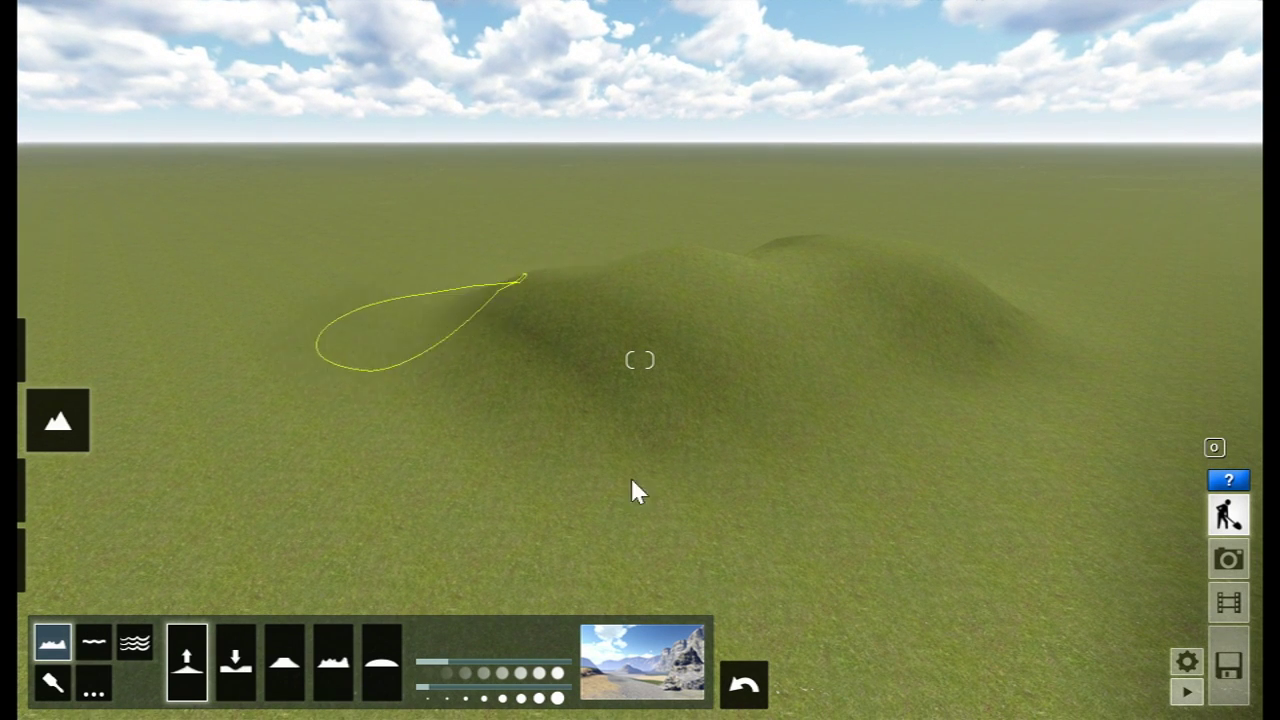
pyautogui.moveTo(631, 479); pyautogui.dragTo(461, 475)
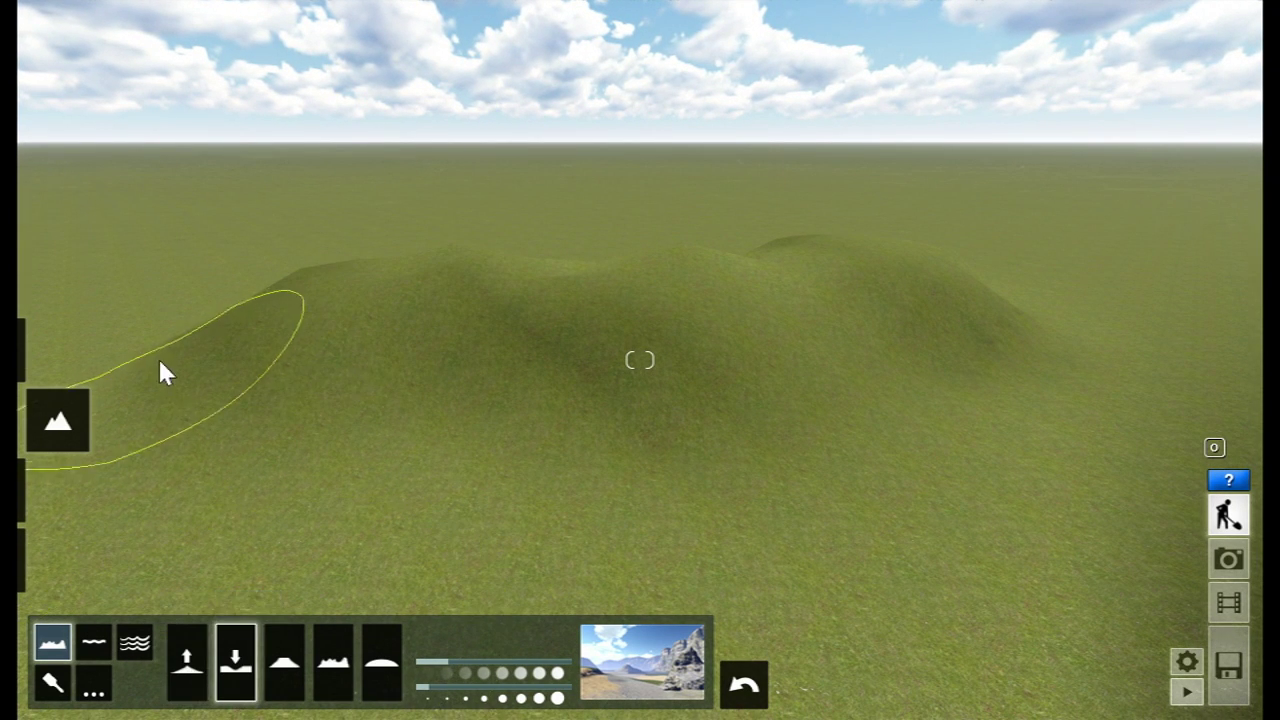
# Carve hollows into both ends of the hills with the Lower brush and level the area with a larger Flatten brush
pyautogui.moveTo(165, 368)
pyautogui.mouseDown()
pyautogui.moveTo(314, 374)
pyautogui.moveTo(368, 360)
pyautogui.moveTo(370, 395)
pyautogui.moveTo(291, 429)
pyautogui.moveTo(371, 420)
pyautogui.mouseUp()
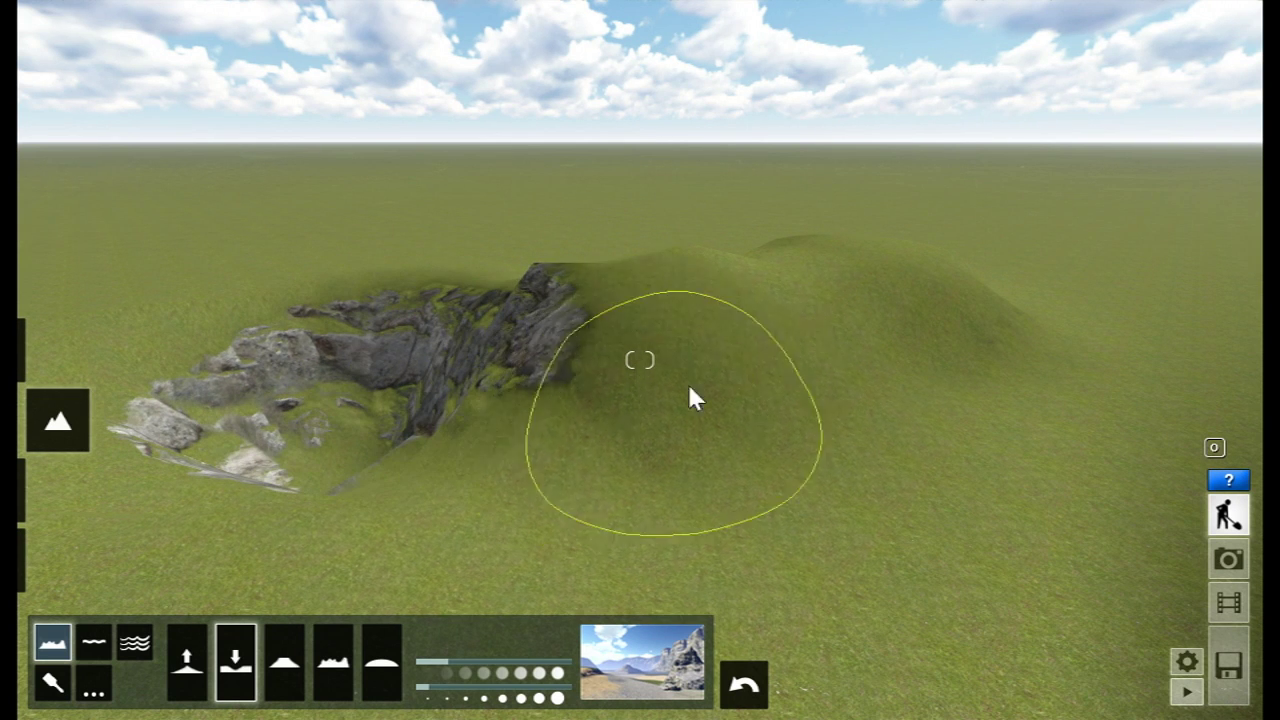
pyautogui.moveTo(732, 305); pyautogui.dragTo(824, 265)
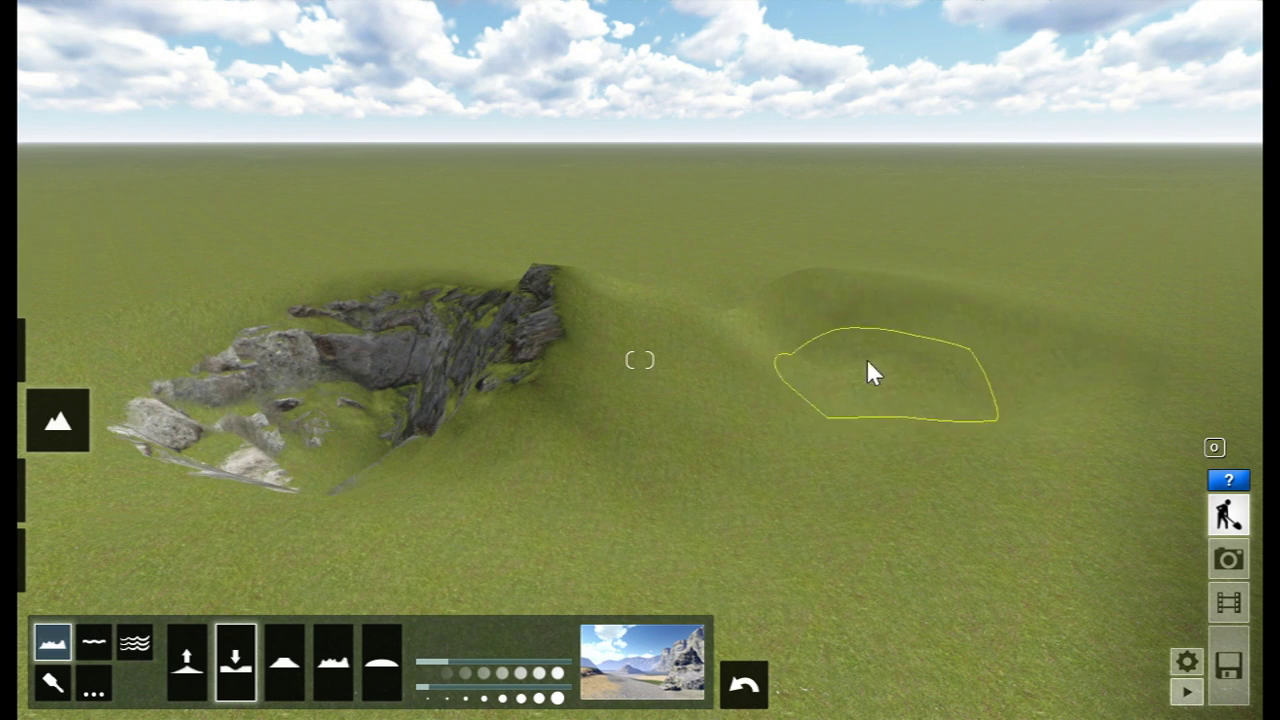
pyautogui.moveTo(870, 372)
pyautogui.mouseDown()
pyautogui.moveTo(794, 420)
pyautogui.moveTo(571, 374)
pyautogui.moveTo(840, 410)
pyautogui.moveTo(798, 440)
pyautogui.mouseUp()
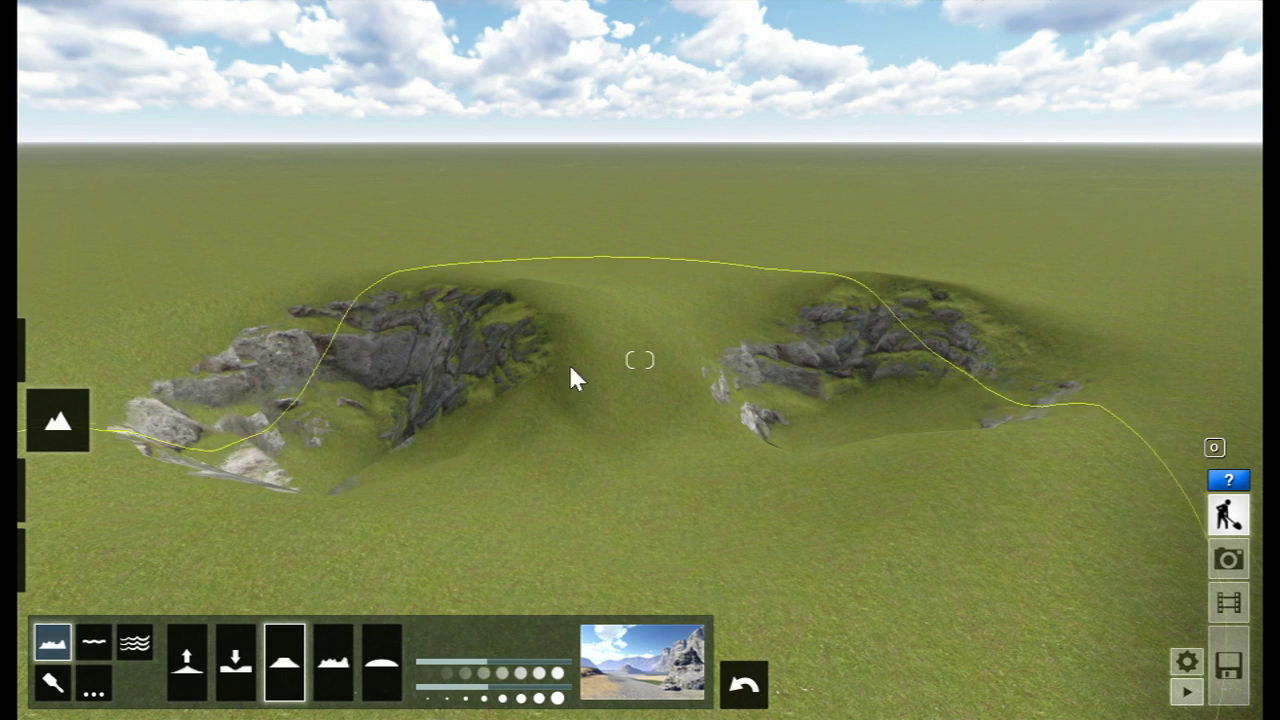
pyautogui.moveTo(810, 298)
pyautogui.mouseDown()
pyautogui.moveTo(810, 309)
pyautogui.moveTo(411, 314)
pyautogui.mouseUp()
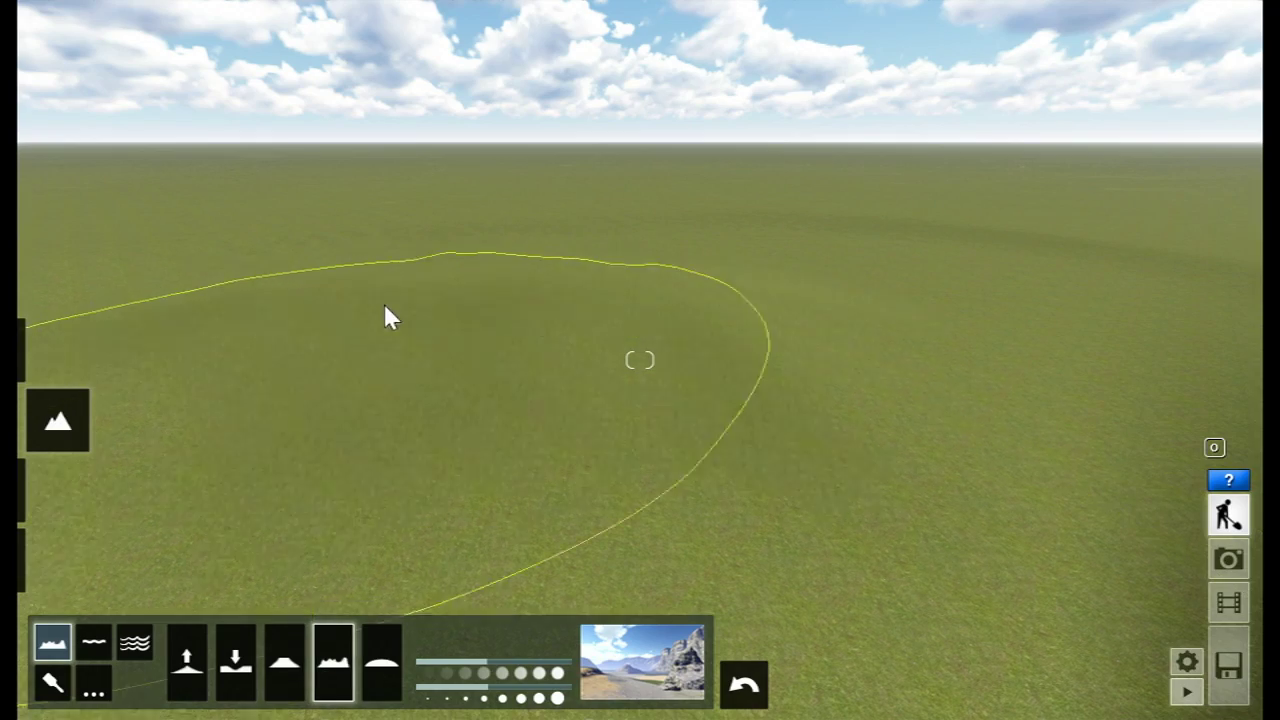
# Roughen the flattened ground into a steep rocky mountain with Jitter and soften its surface with the Smooth brush
pyautogui.moveTo(856, 430)
pyautogui.mouseDown()
pyautogui.moveTo(886, 214)
pyautogui.moveTo(983, 289)
pyautogui.moveTo(342, 303)
pyautogui.mouseUp()
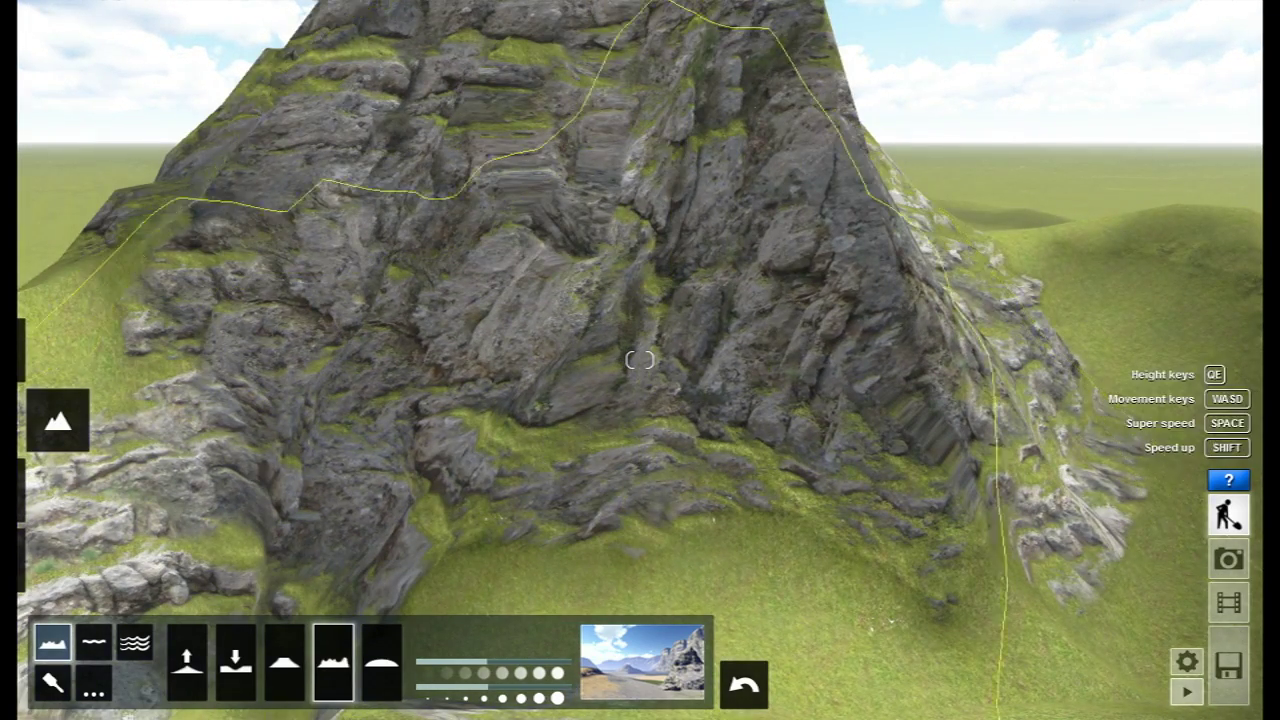
pyautogui.moveTo(520, 440); pyautogui.dragTo(545, 485, button='right')
pyautogui.press('s')
pyautogui.press('s')
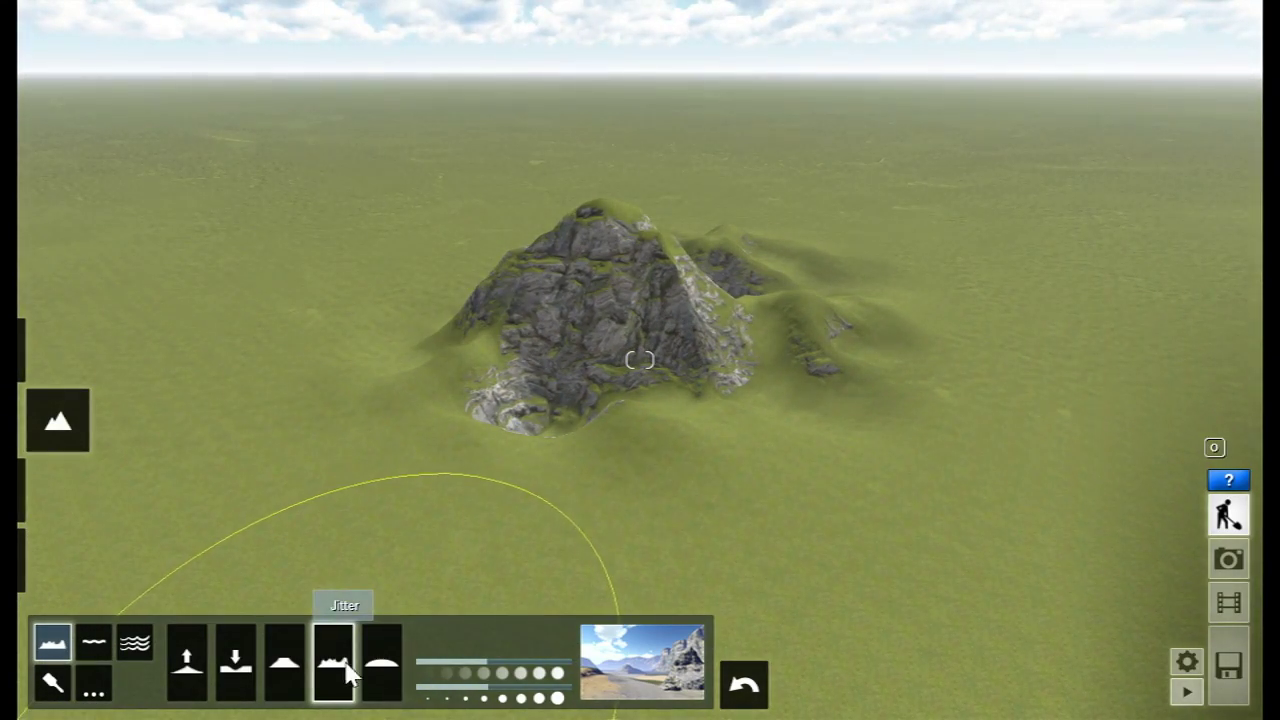
pyautogui.moveTo(492, 355); pyautogui.dragTo(634, 283)
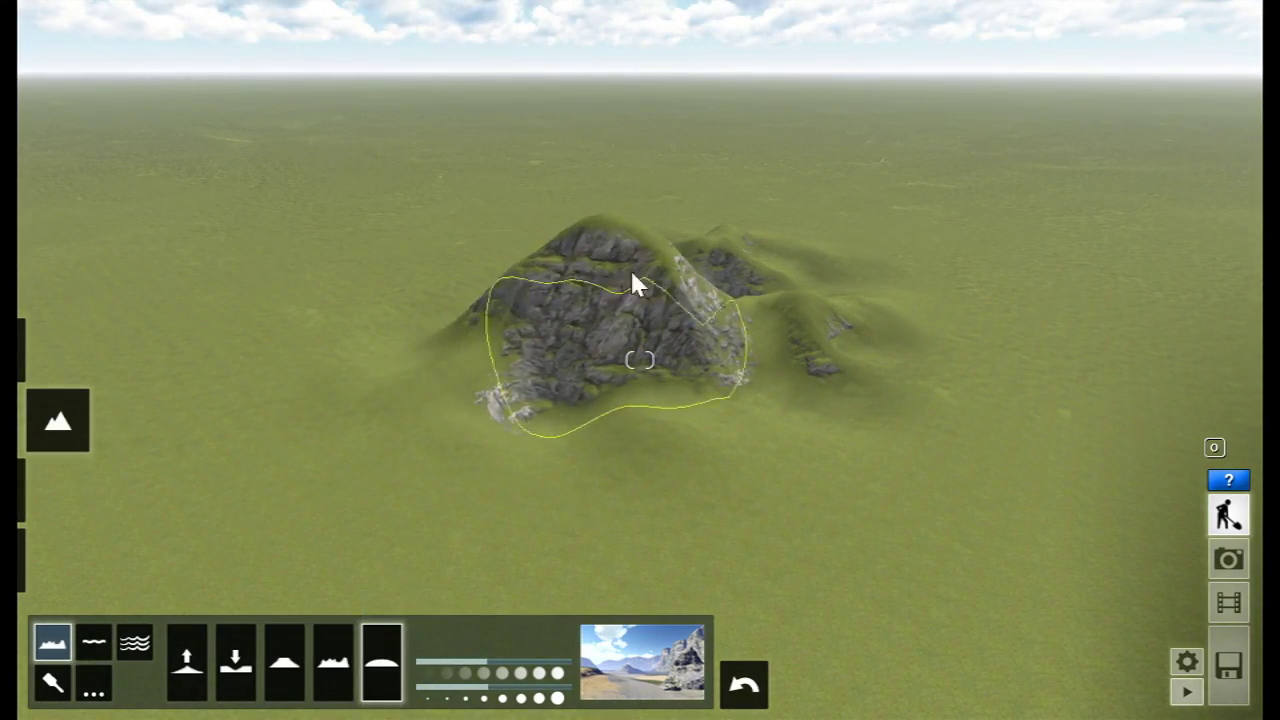
pyautogui.moveTo(18, 578)
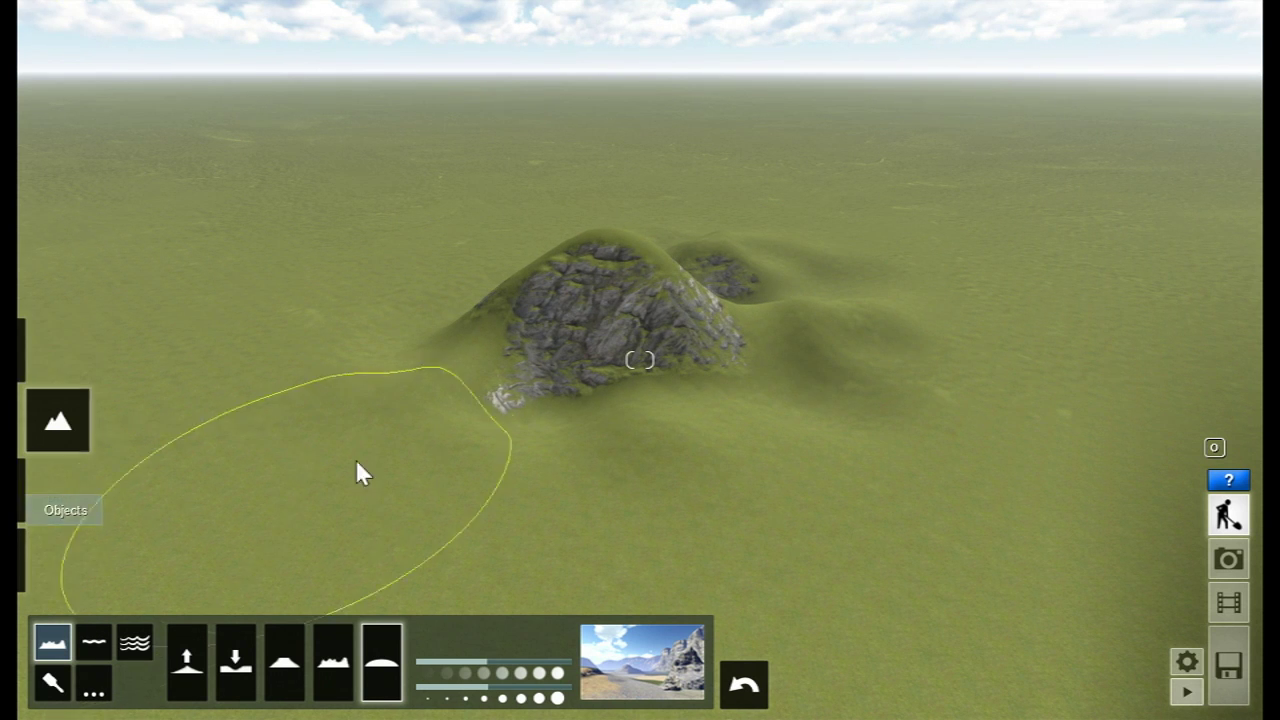
# Place a rectangular water surface on the open grass beside the mountain and stretch it outward by a corner
pyautogui.moveTo(284, 270); pyautogui.dragTo(283, 297, button='right')
pyautogui.press('w')
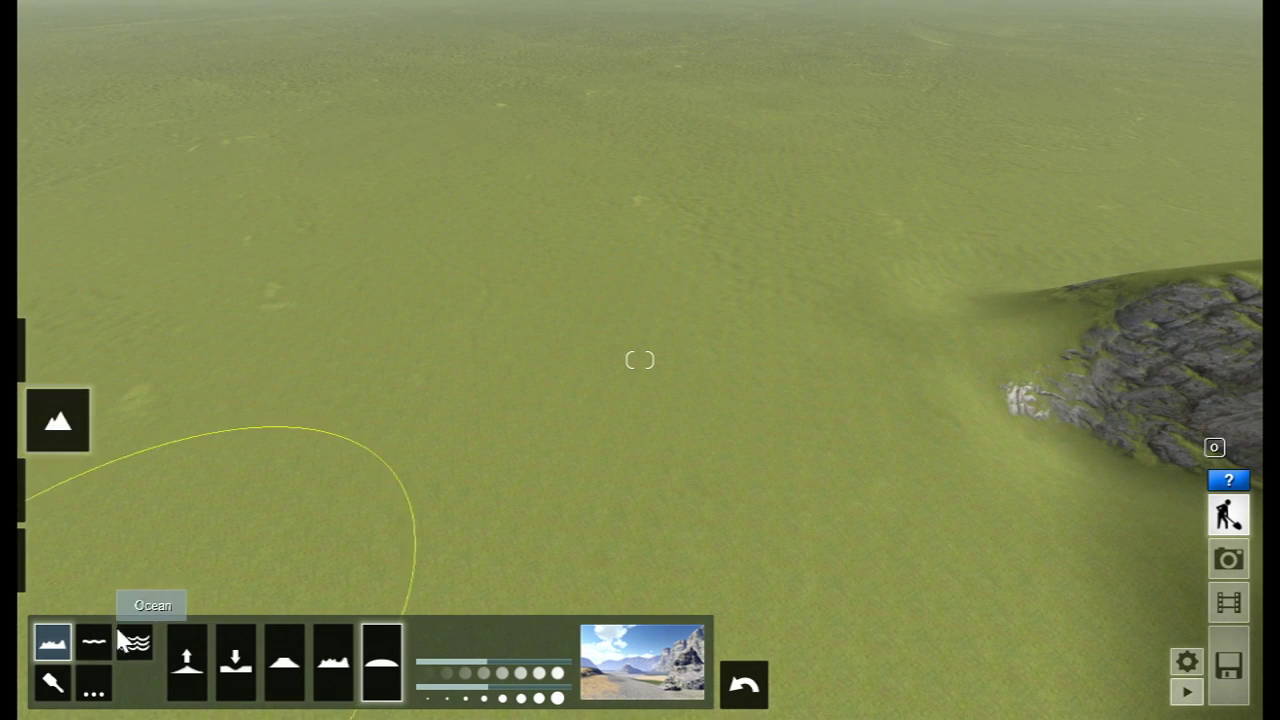
pyautogui.click(94, 645)
pyautogui.moveTo(252, 289); pyautogui.dragTo(521, 530)
pyautogui.moveTo(611, 302); pyautogui.dragTo(616, 16)
pyautogui.moveTo(610, 254); pyautogui.dragTo(301, 211, button='right')
pyautogui.press('w')
pyautogui.press('e')
pyautogui.press('e')
pyautogui.press('q')
pyautogui.press('q')
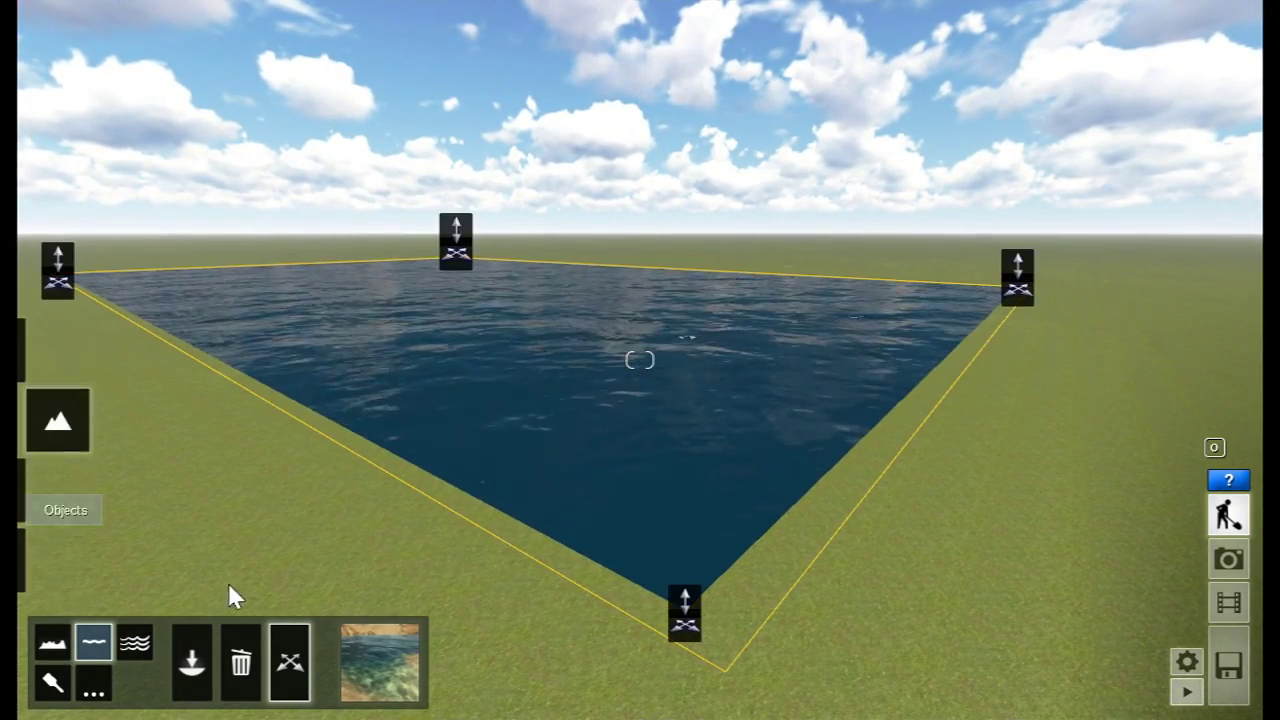
# Delete the rectangular water surface
pyautogui.click(240, 662)
pyautogui.click(471, 279)
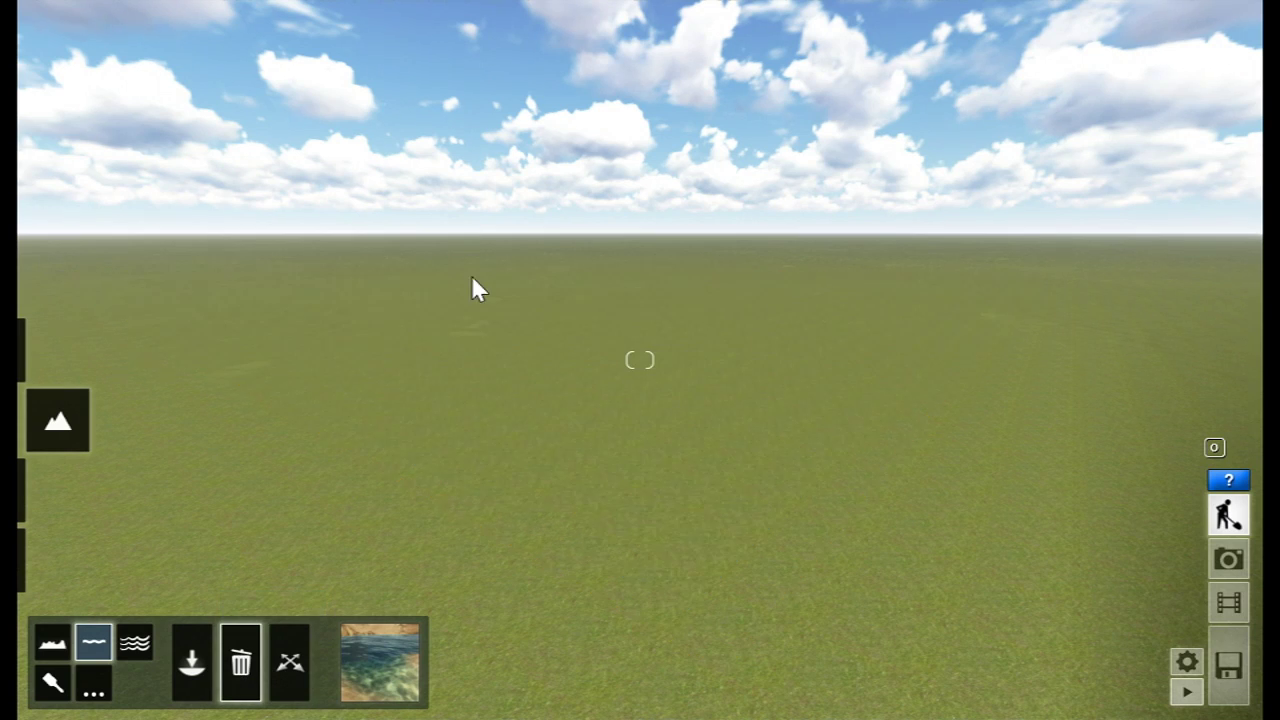
# Turn on the ocean for the landscape
pyautogui.click(136, 643)
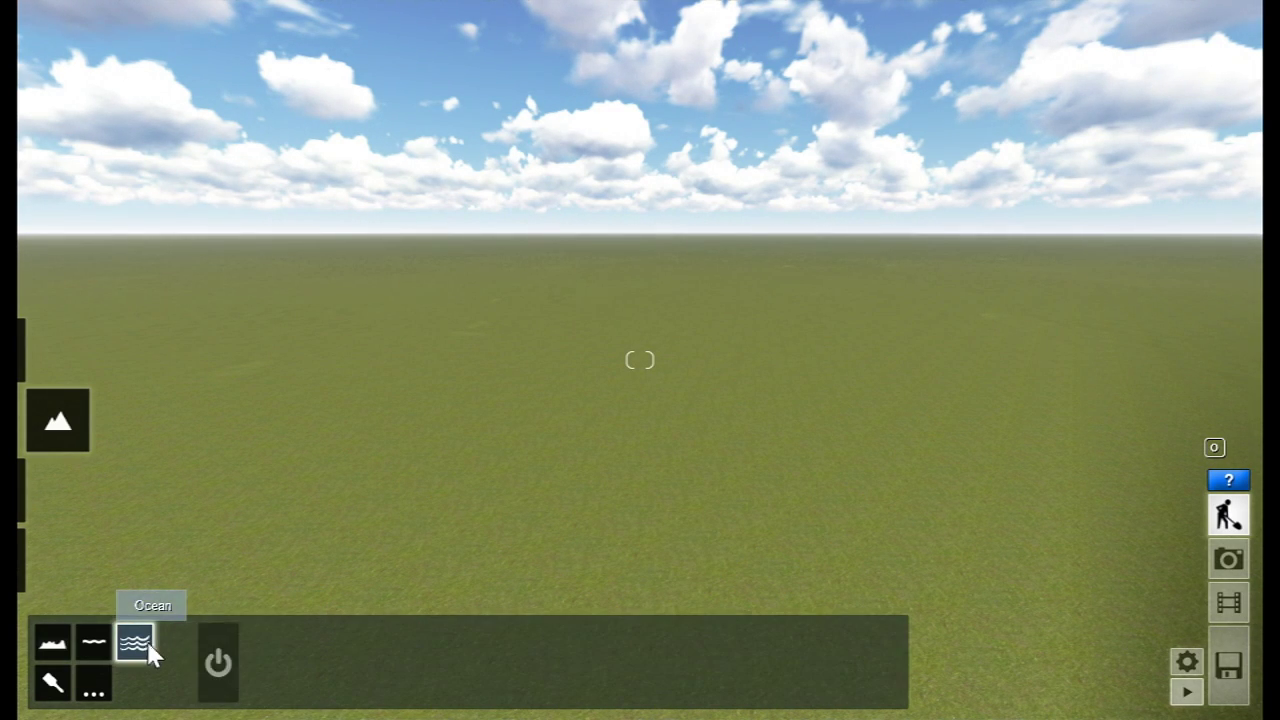
pyautogui.click(220, 668)
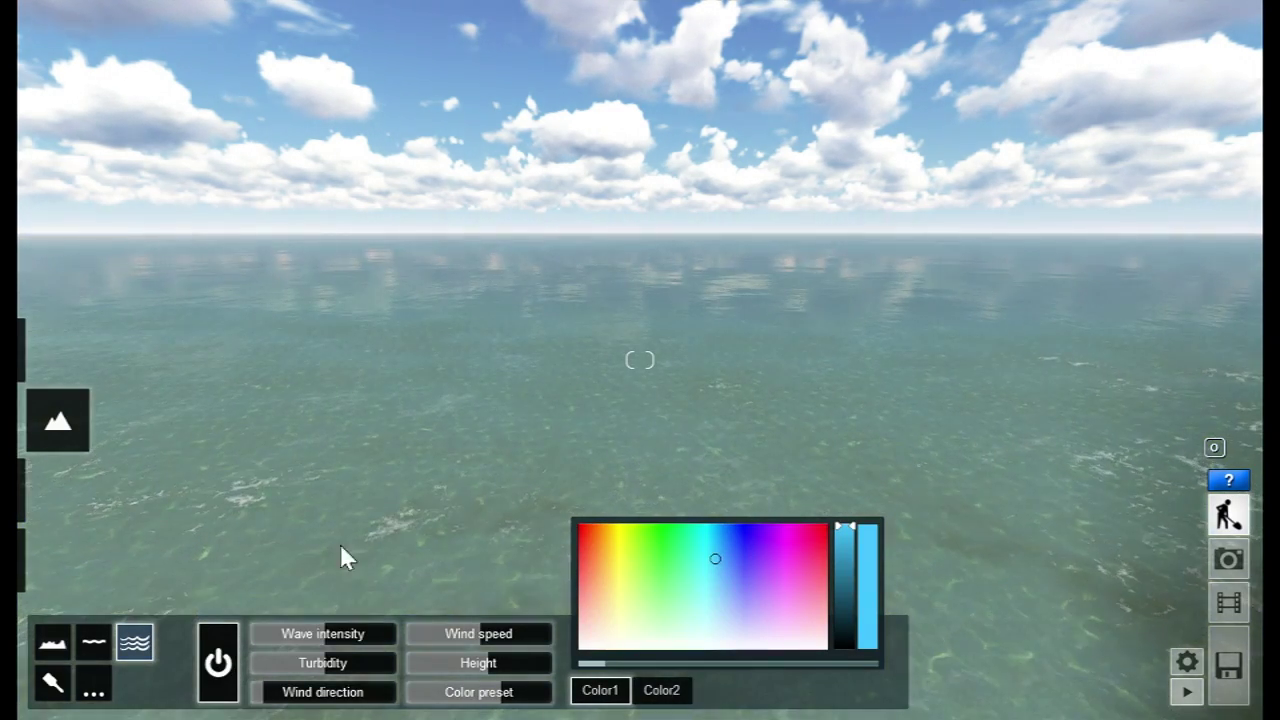
pyautogui.moveTo(640, 360); pyautogui.dragTo(560, 450, button='right')
pyautogui.press('s')
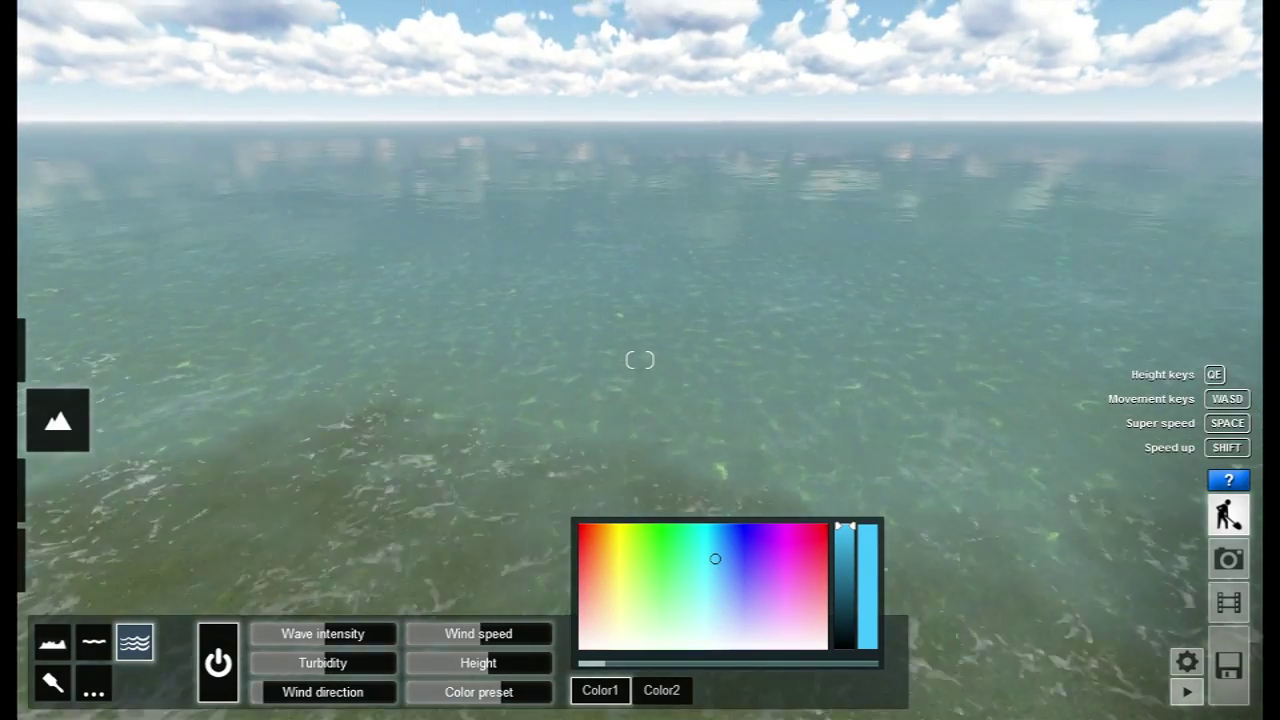
pyautogui.moveTo(640, 360); pyautogui.dragTo(820, 340, button='right')
# Raise a grassy island out of the ocean floor with the Raise brush
pyautogui.moveTo(42, 362)
pyautogui.click(55, 640)
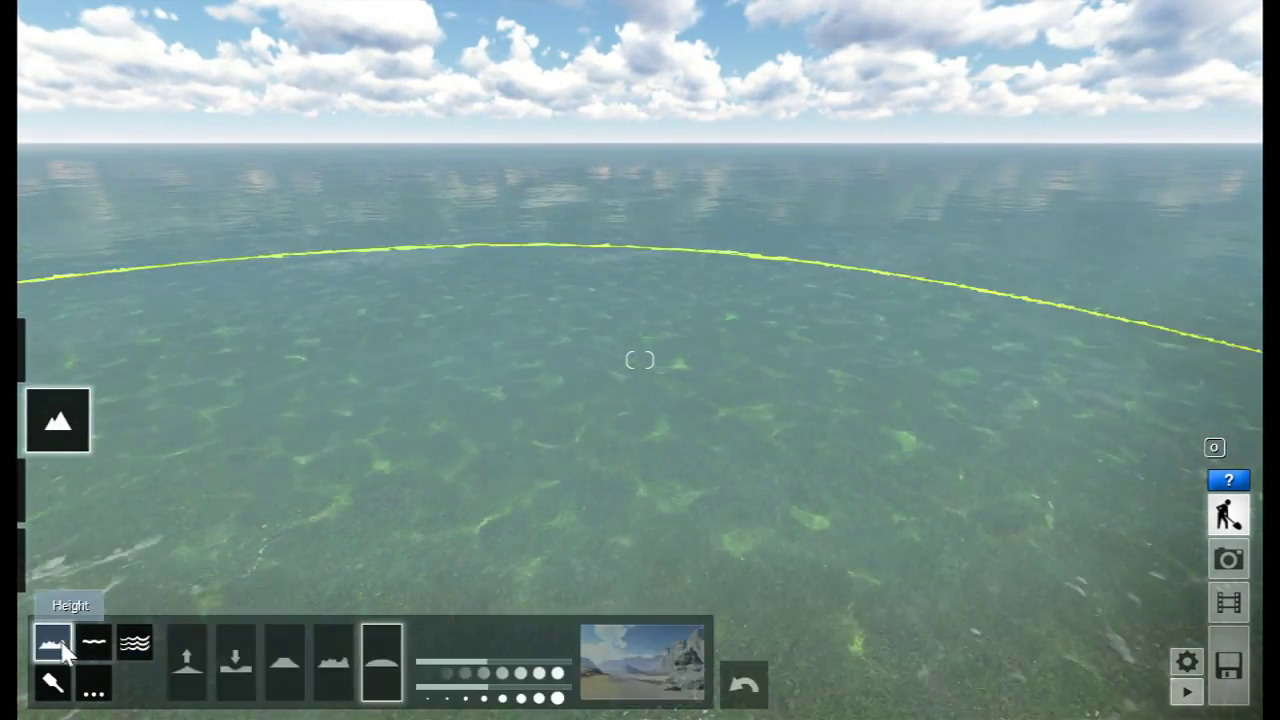
pyautogui.click(187, 664)
pyautogui.moveTo(443, 217); pyautogui.dragTo(447, 217)
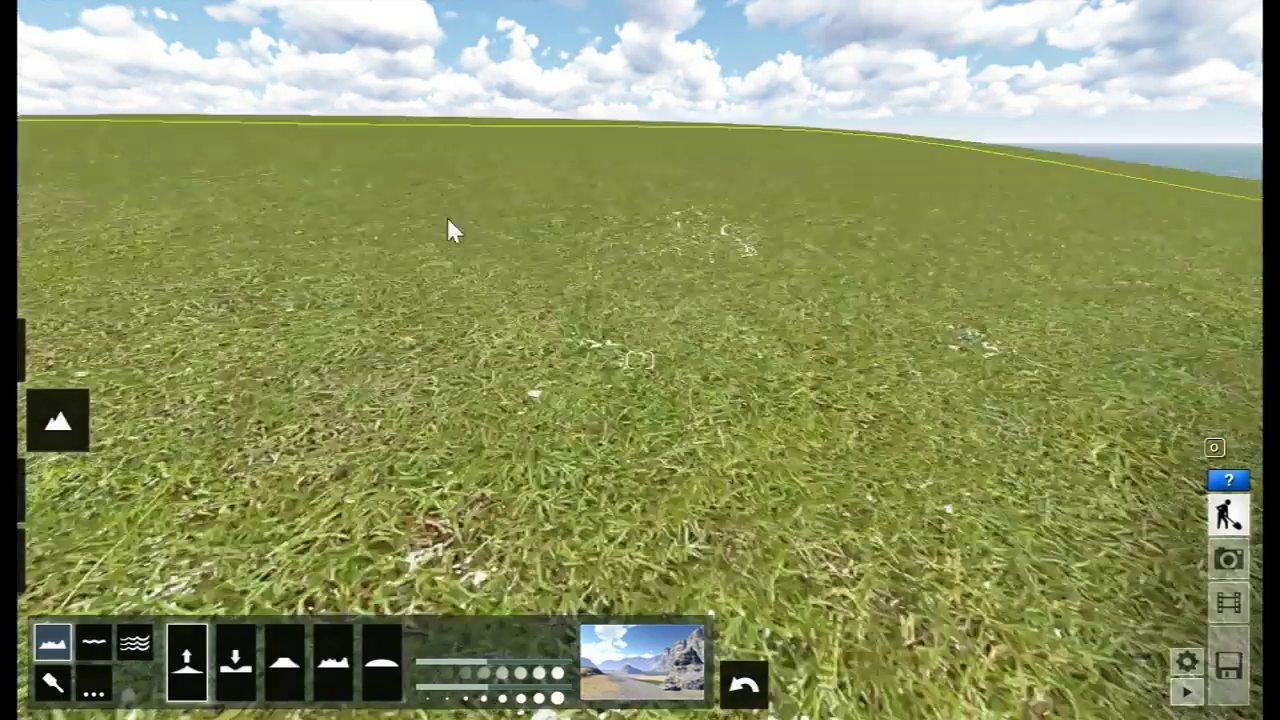
# Set the ocean's wave intensity to 0.6 while viewing the shoreline between the rocky mountain and the grassy island
pyautogui.press('q')
pyautogui.moveTo(350, 150)
pyautogui.mouseDown(button='right')
pyautogui.moveTo(304, 139)
pyautogui.moveTo(307, 103)
pyautogui.moveTo(285, 138)
pyautogui.moveTo(257, 137)
pyautogui.mouseUp(button='right')
pyautogui.press('w')
pyautogui.press('w')
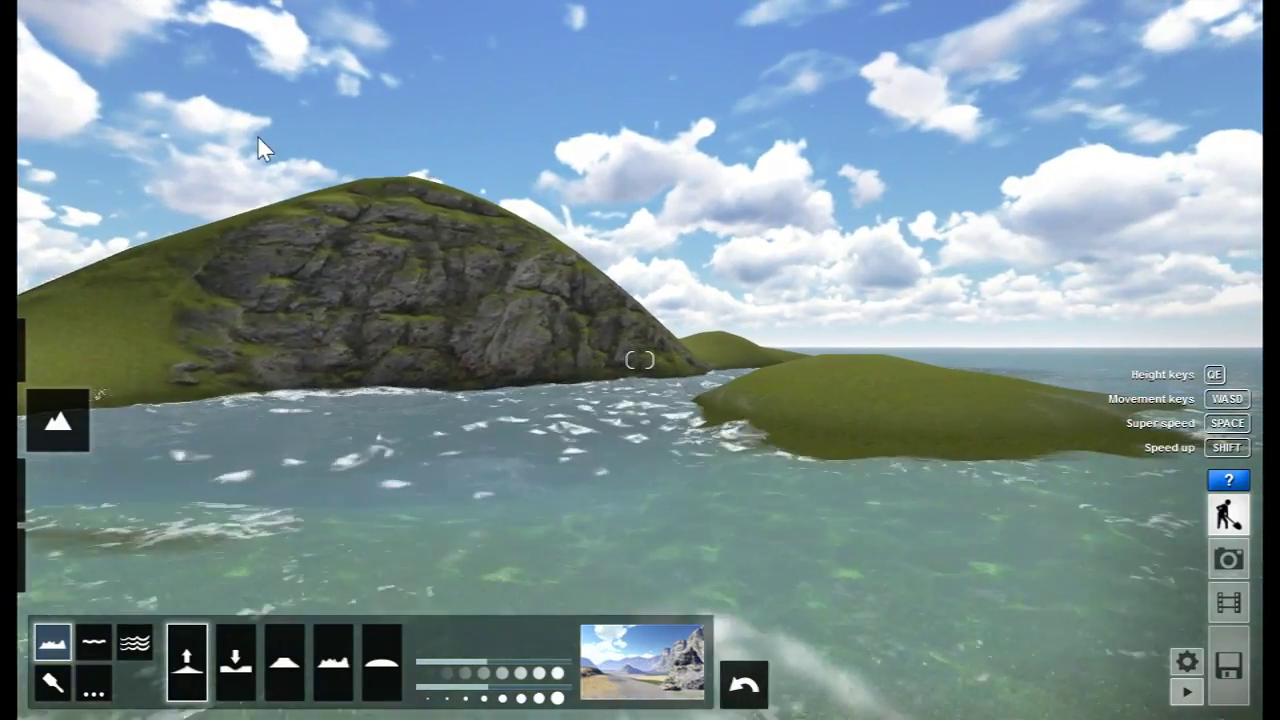
pyautogui.press('w')
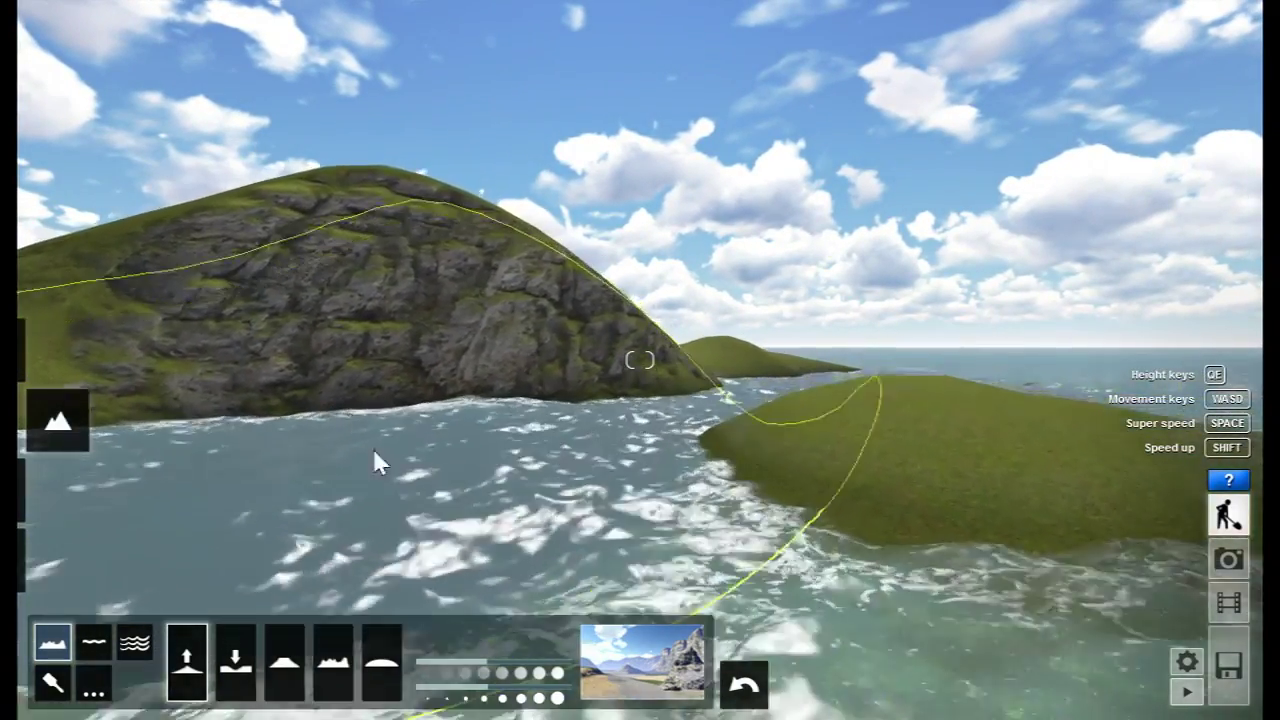
pyautogui.moveTo(380, 452); pyautogui.dragTo(382, 518, button='right')
pyautogui.press('w')
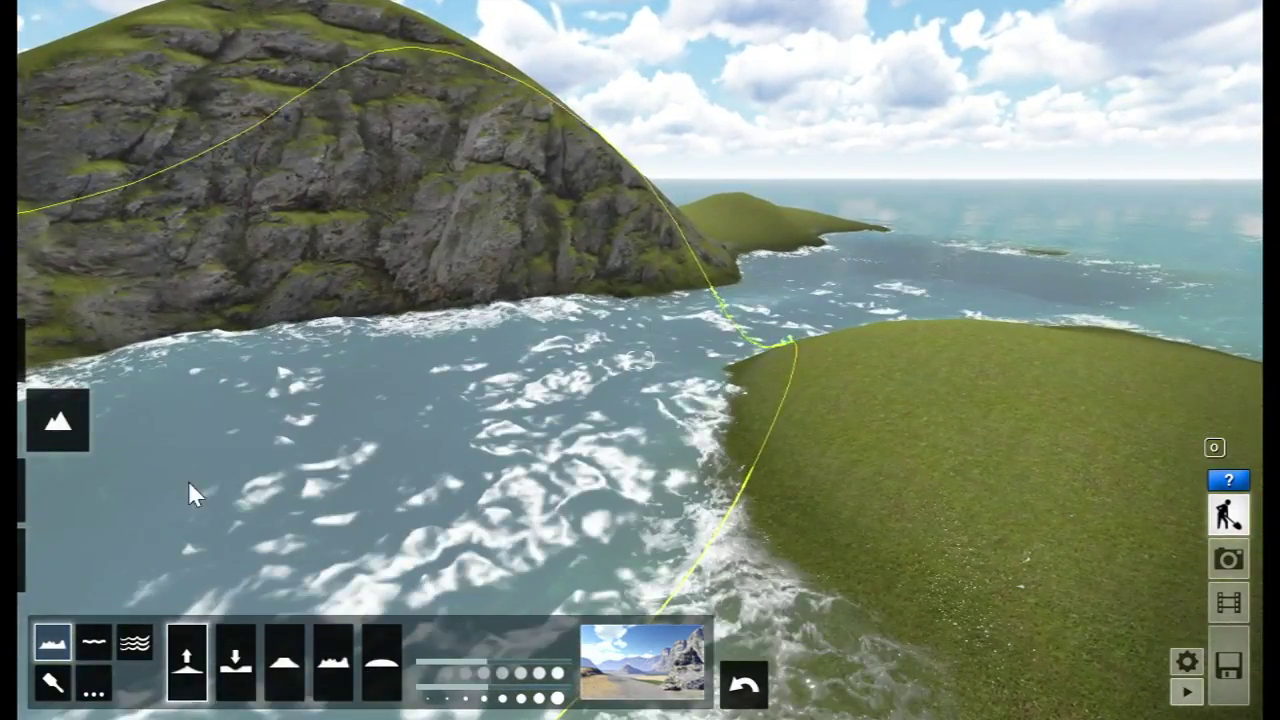
pyautogui.click(135, 648)
pyautogui.moveTo(320, 650)
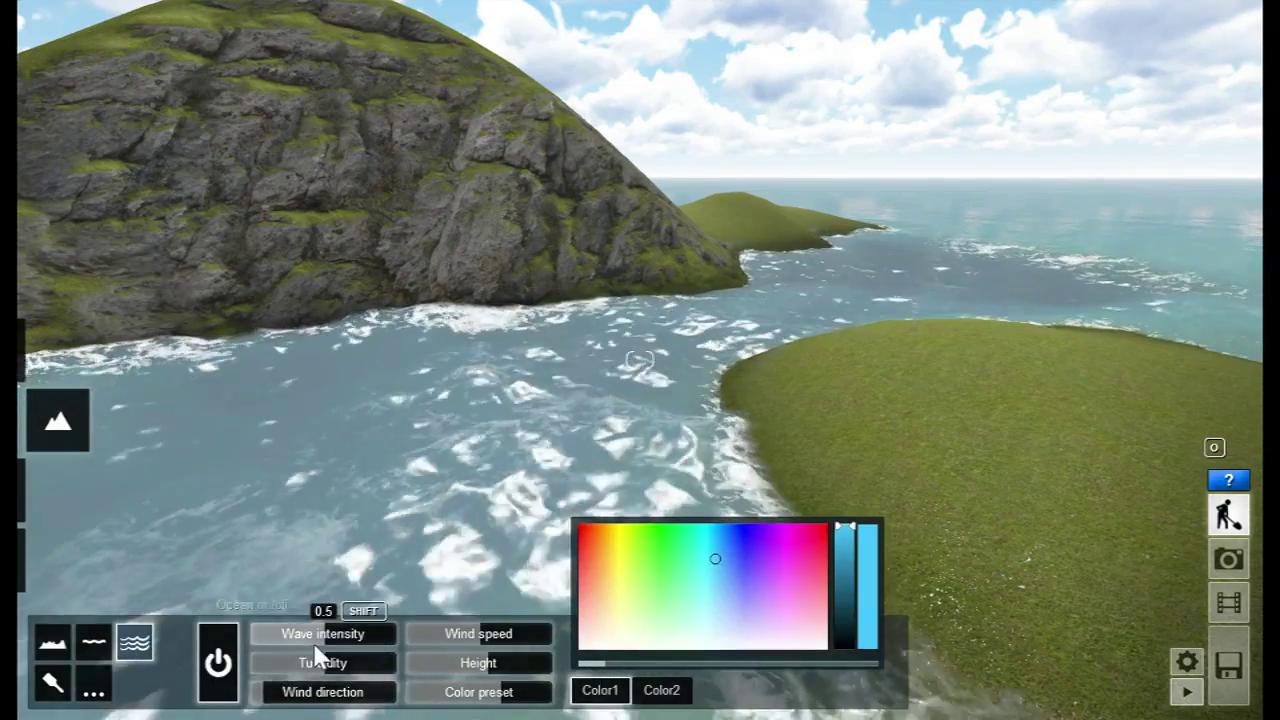
pyautogui.moveTo(325, 642)
pyautogui.mouseDown()
pyautogui.moveTo(403, 639)
pyautogui.moveTo(336, 640)
pyautogui.mouseUp()
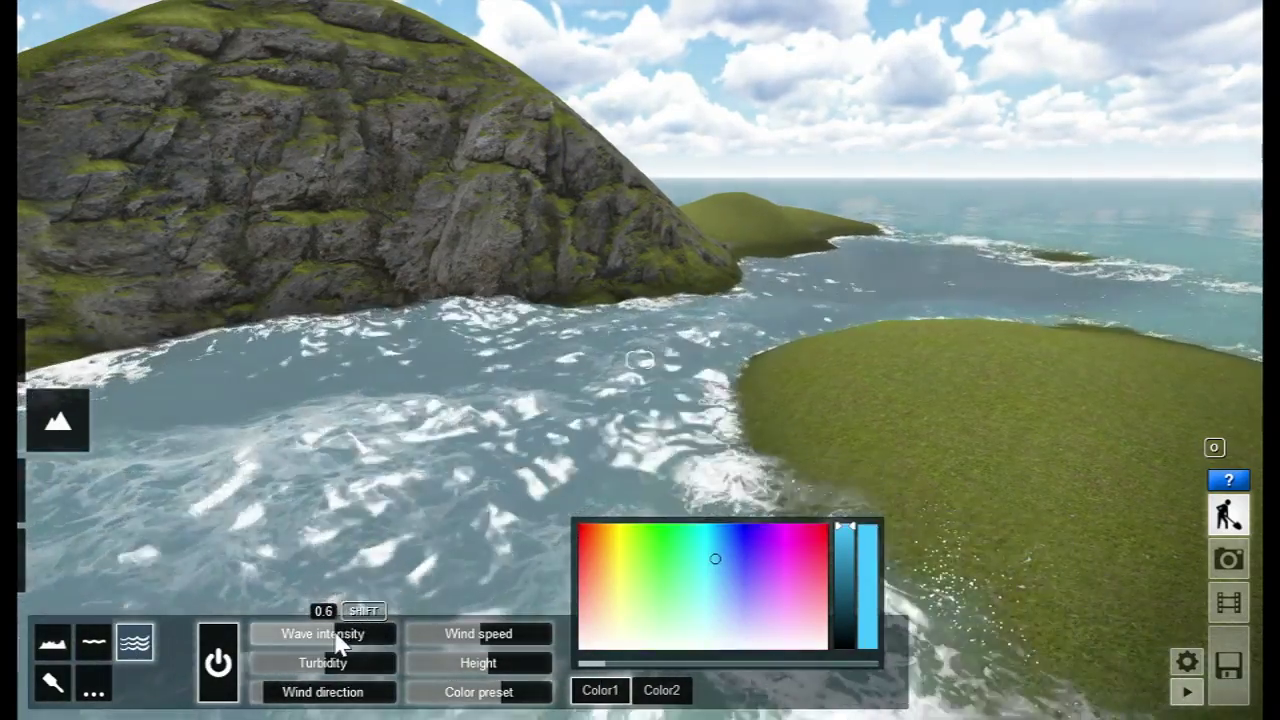
# Set the ocean's wind speed to 0.5 and change its wind direction
pyautogui.moveTo(425, 640); pyautogui.dragTo(460, 640)
pyautogui.moveTo(537, 638); pyautogui.dragTo(477, 637)
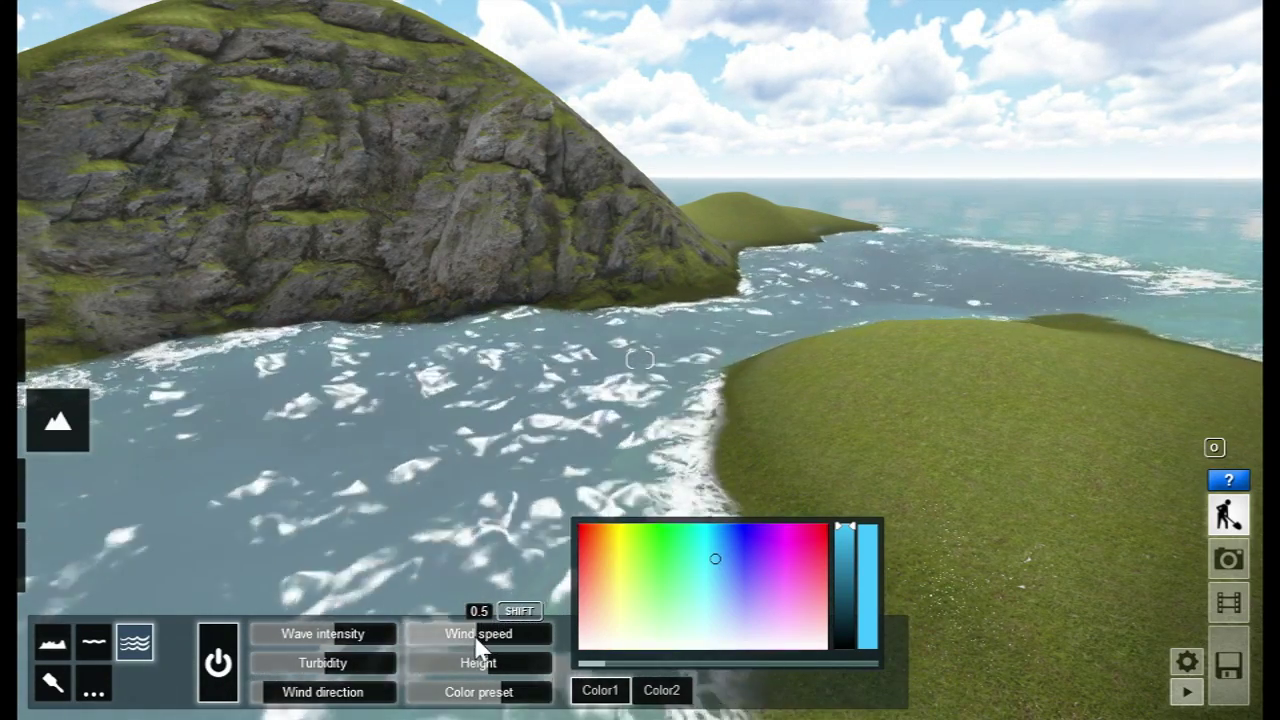
pyautogui.click(307, 693)
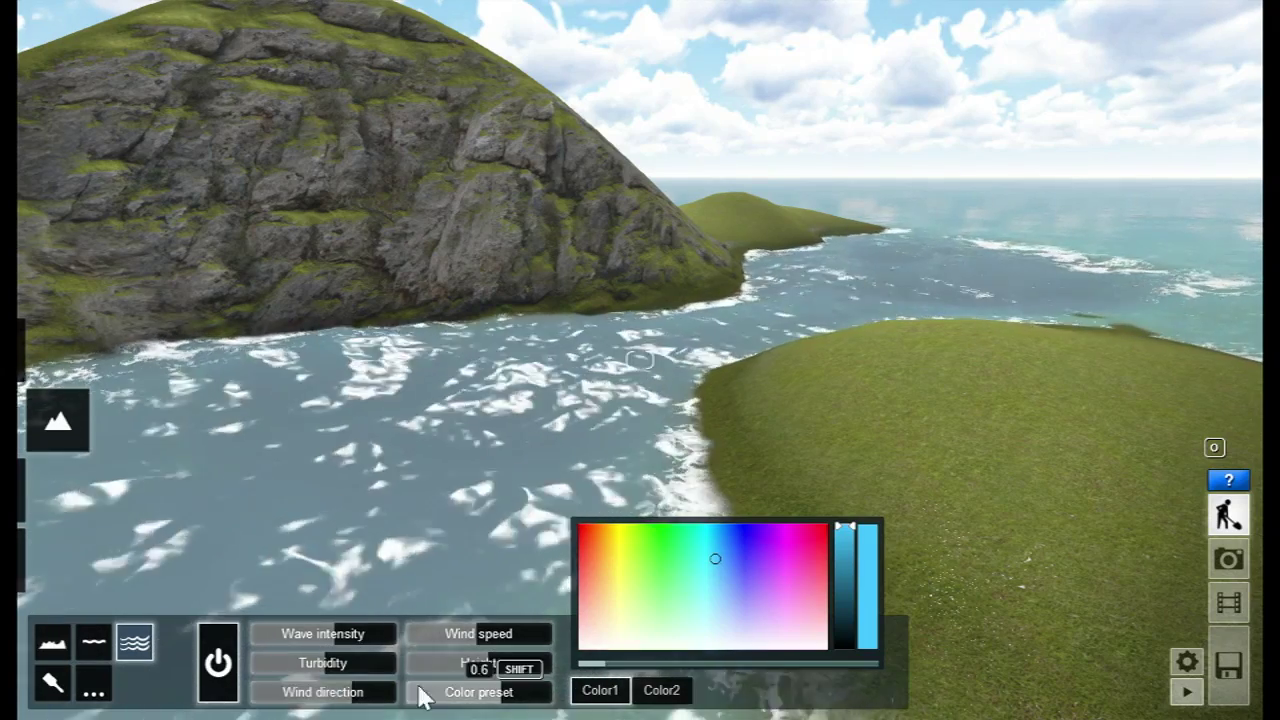
# Raise the ocean level slightly so it covers more of the grassy island, and turn the ocean off
pyautogui.moveTo(480, 678)
pyautogui.mouseDown()
pyautogui.moveTo(497, 680)
pyautogui.moveTo(468, 669)
pyautogui.moveTo(489, 667)
pyautogui.moveTo(490, 680)
pyautogui.mouseUp()
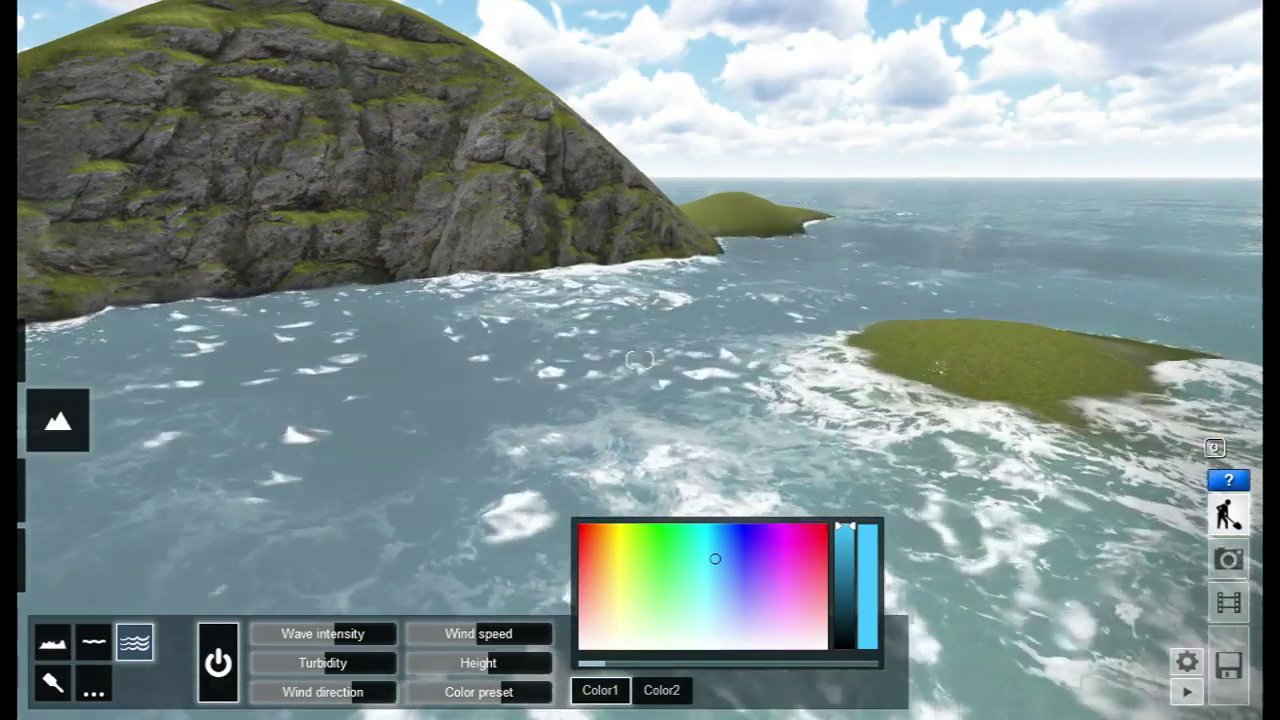
pyautogui.click(222, 665)
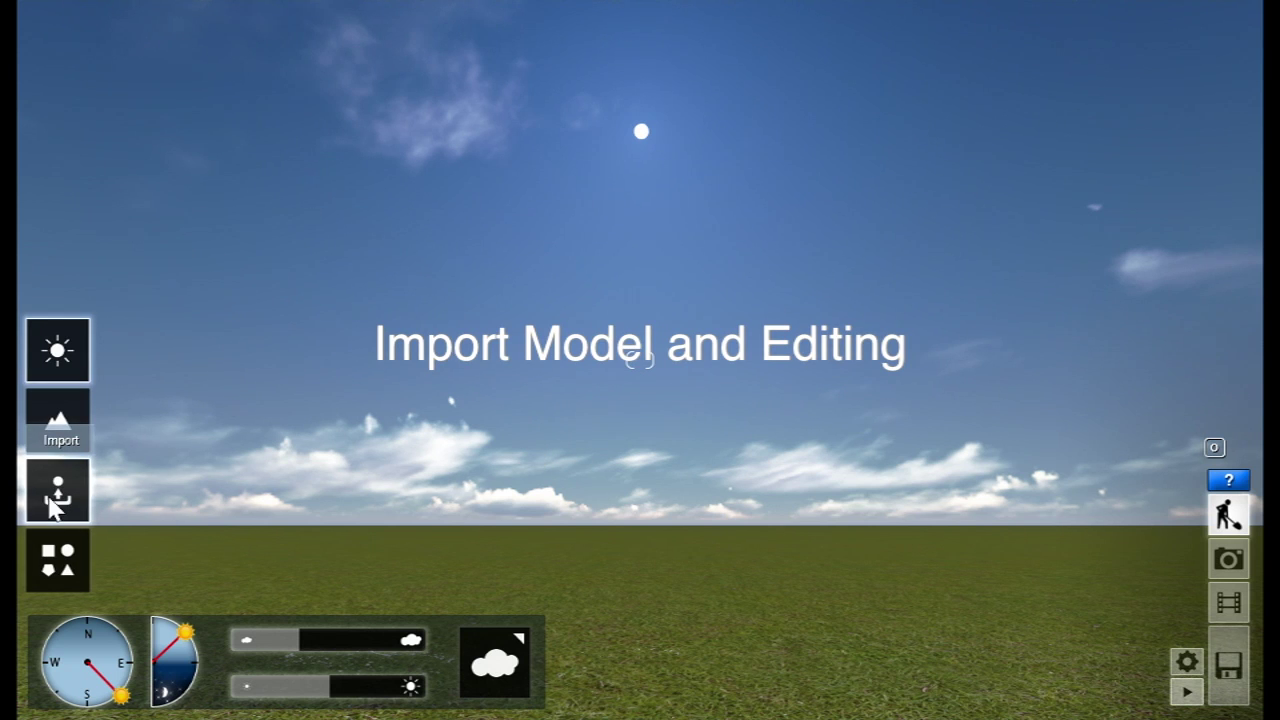
# Import the AvenueB & 8th Street.dae model without animations and place it on the flat grass terrain
pyautogui.click(55, 500)
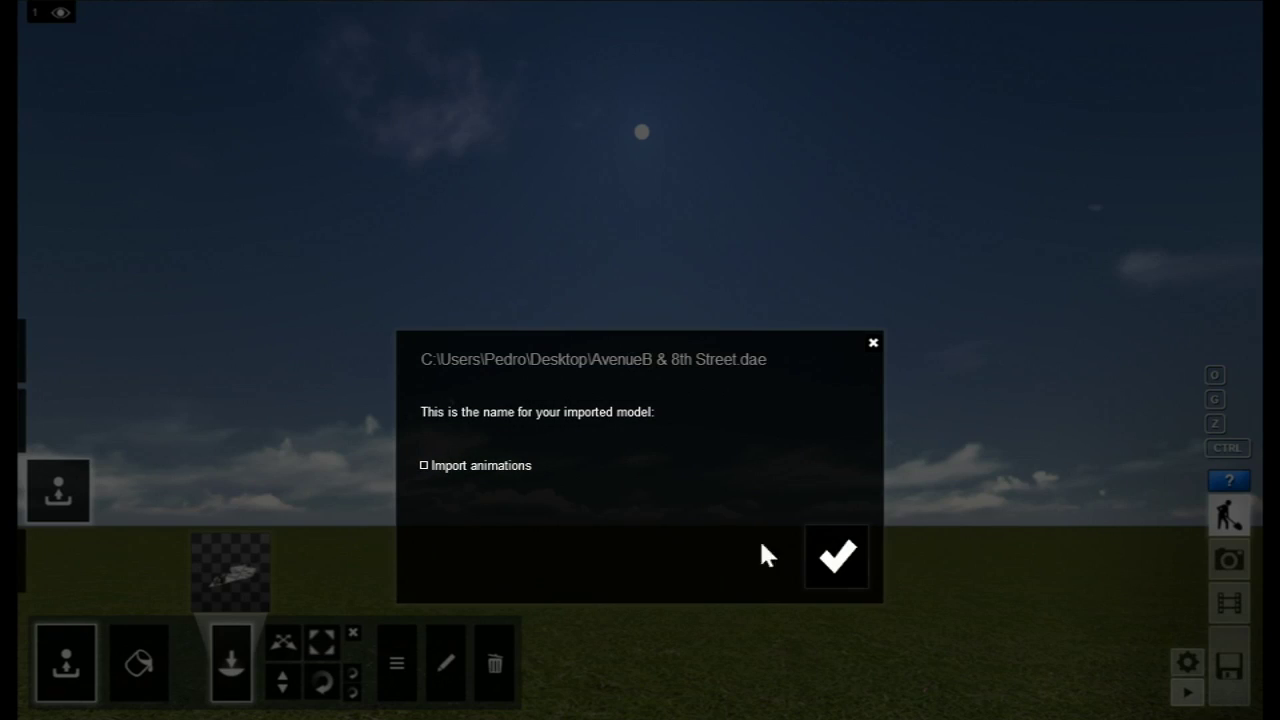
pyautogui.click(836, 557)
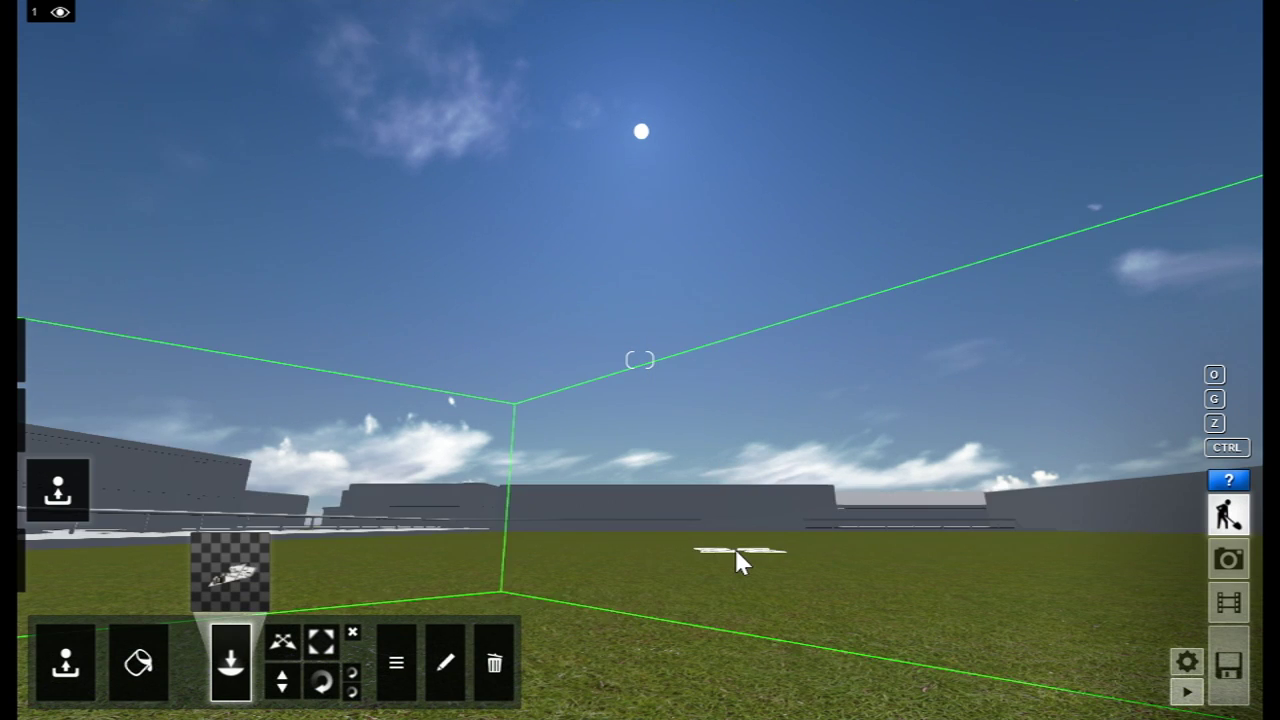
pyautogui.click(735, 550)
# Move the placed street model slightly across the ground
pyautogui.moveTo(735, 550); pyautogui.dragTo(896, 717, button='right')
pyautogui.press('q')
pyautogui.press('q')
pyautogui.press('s')
pyautogui.moveTo(640, 360)
pyautogui.mouseDown(button='right')
pyautogui.moveTo(830, 336)
pyautogui.moveTo(866, 316)
pyautogui.moveTo(626, 360)
pyautogui.moveTo(538, 406)
pyautogui.moveTo(662, 361)
pyautogui.moveTo(862, 438)
pyautogui.moveTo(625, 358)
pyautogui.mouseUp(button='right')
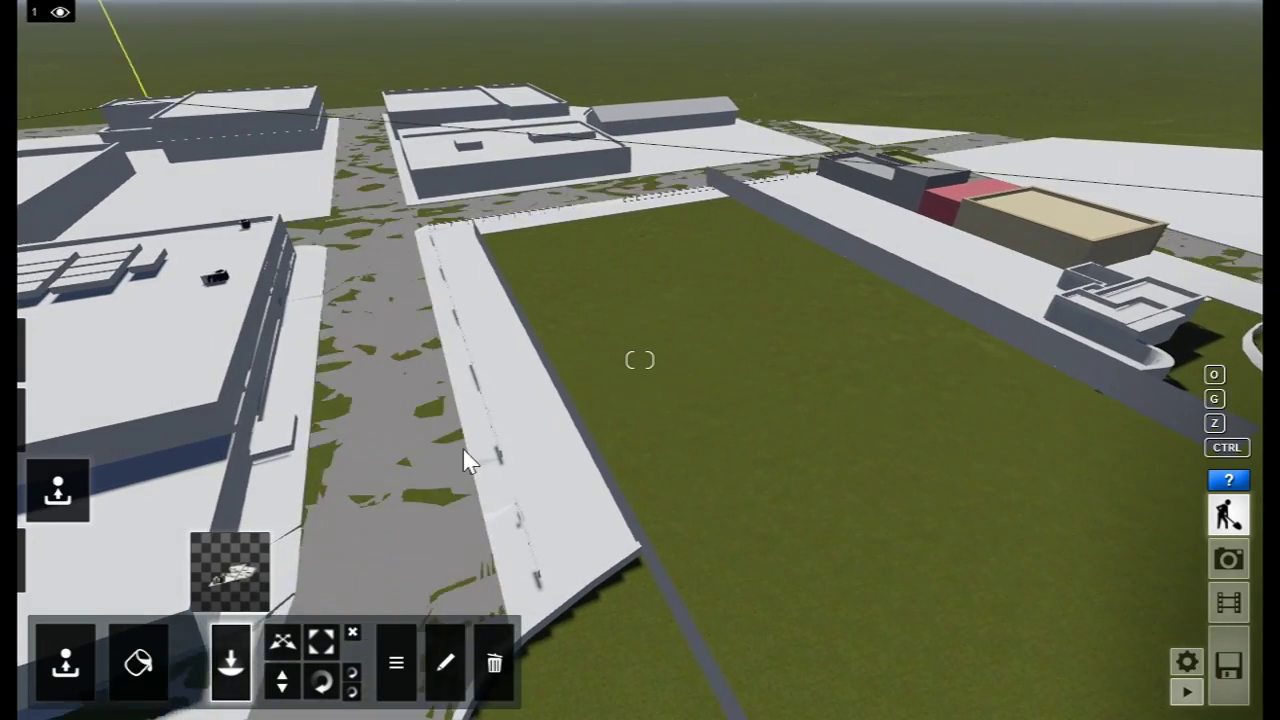
pyautogui.click(281, 643)
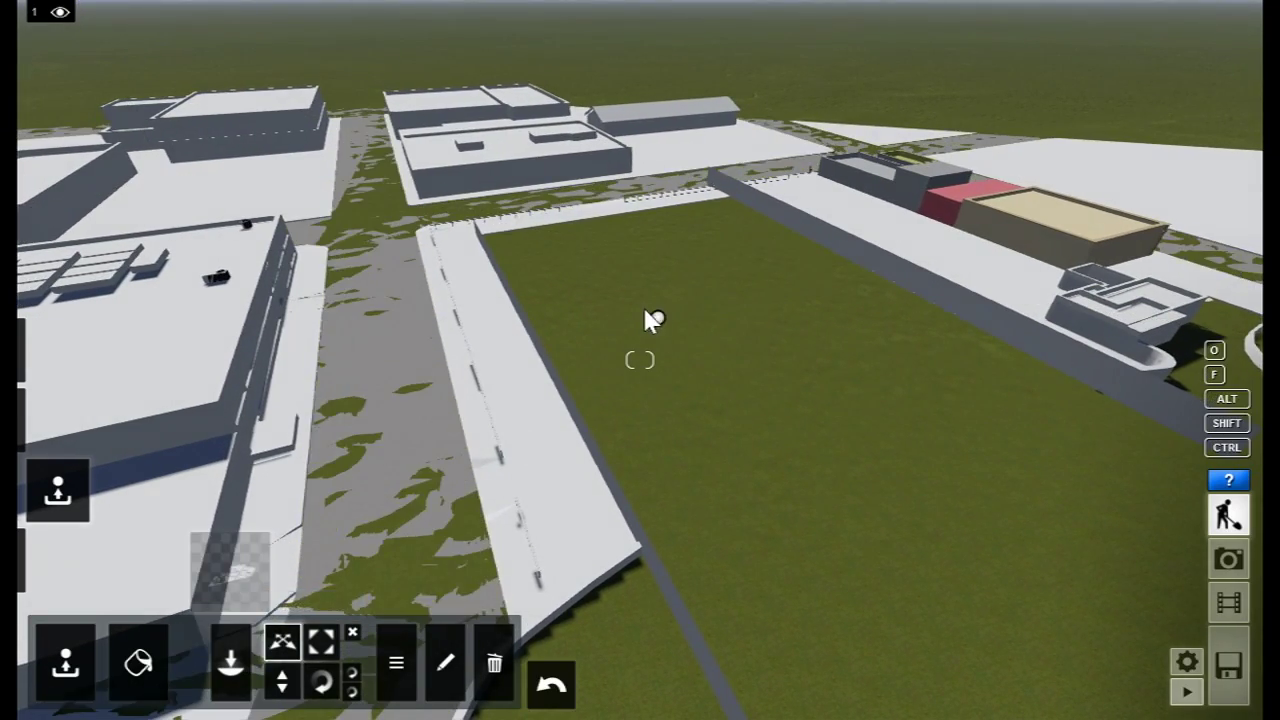
pyautogui.moveTo(658, 318)
pyautogui.mouseDown()
pyautogui.moveTo(338, 357)
pyautogui.moveTo(272, 339)
pyautogui.moveTo(386, 226)
pyautogui.moveTo(476, 107)
pyautogui.moveTo(861, 95)
pyautogui.moveTo(640, 186)
pyautogui.moveTo(532, 336)
pyautogui.moveTo(643, 322)
pyautogui.mouseUp()
# Adjust the street model's size slightly and rotate it around its insertion point
pyautogui.click(323, 649)
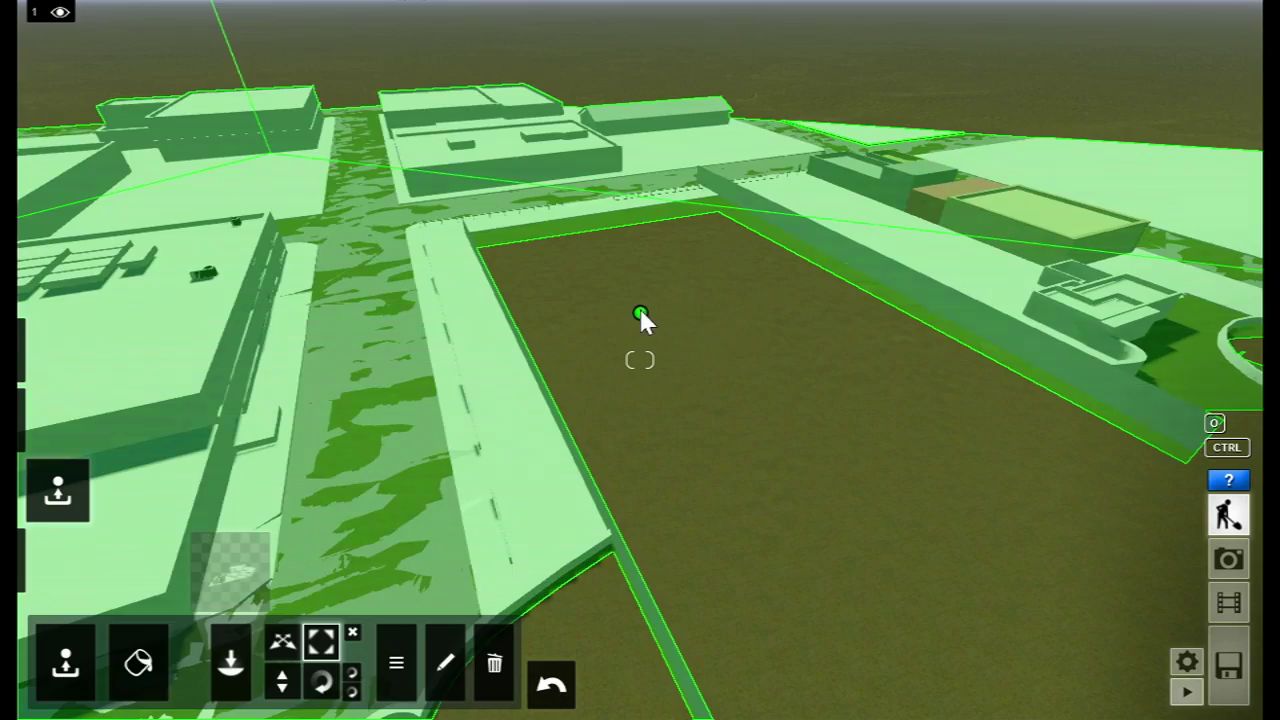
pyautogui.moveTo(641, 311); pyautogui.dragTo(627, 423)
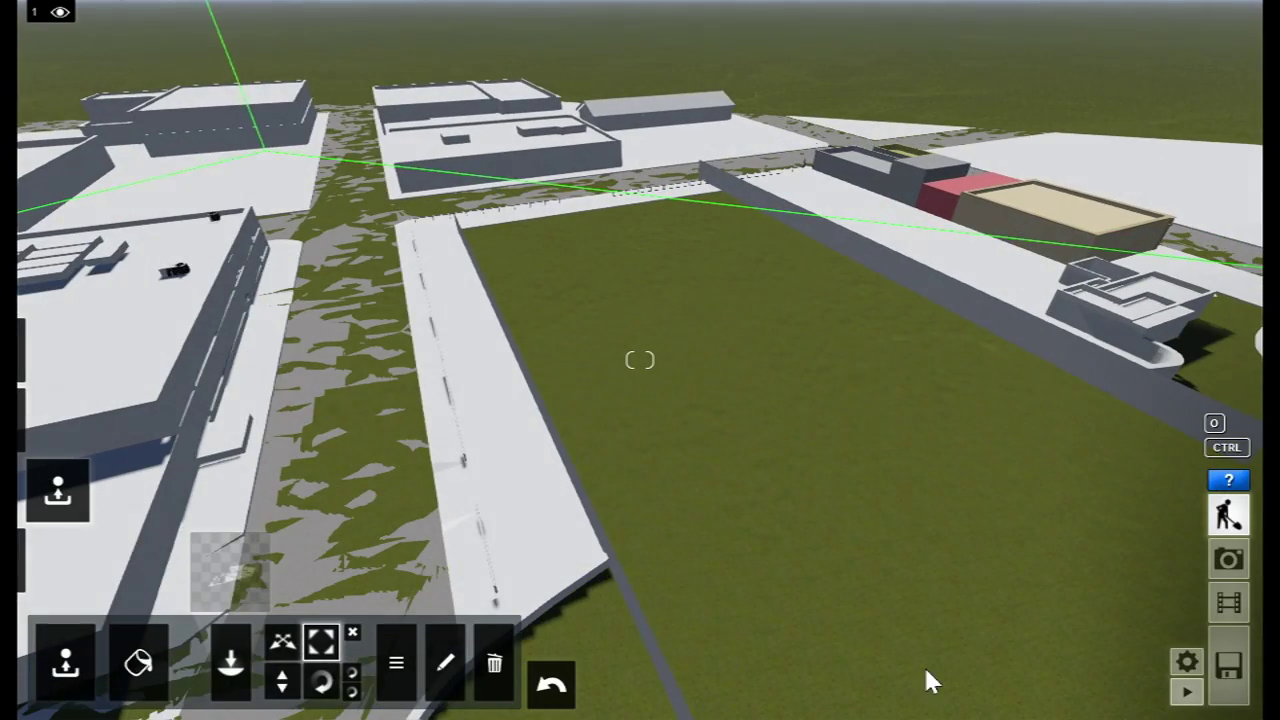
pyautogui.click(322, 680)
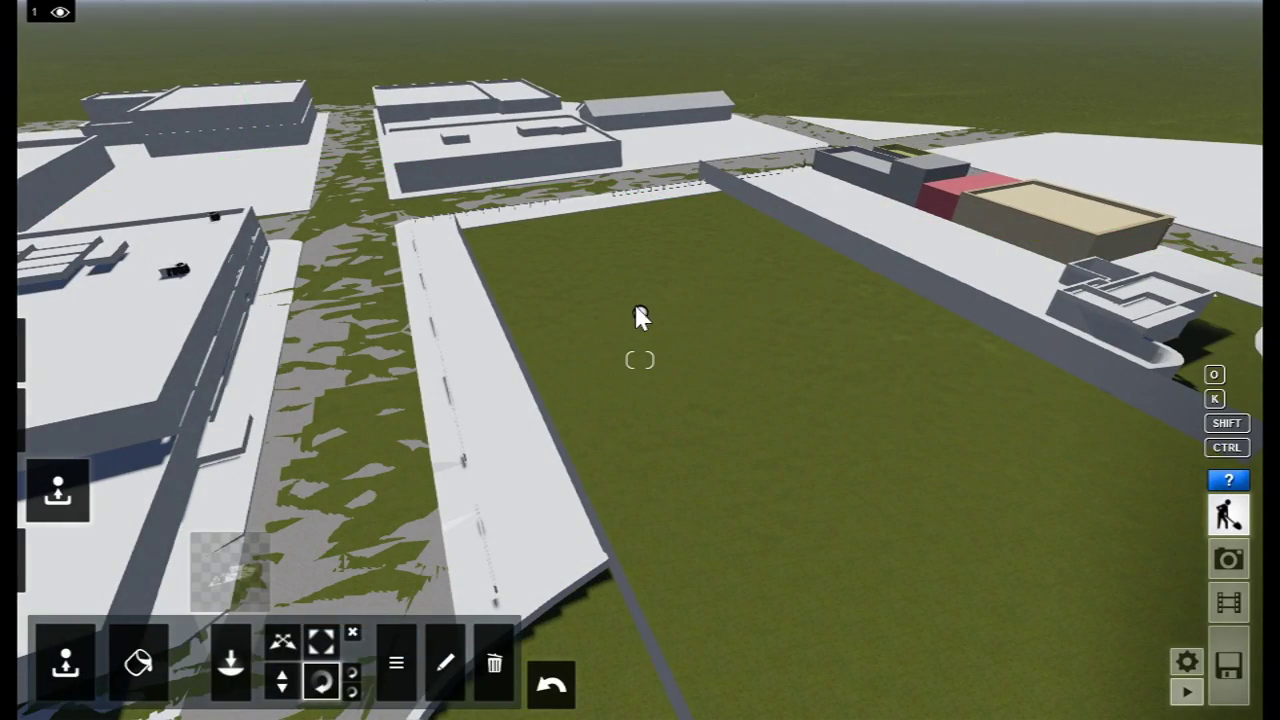
pyautogui.moveTo(640, 316); pyautogui.dragTo(650, 265)
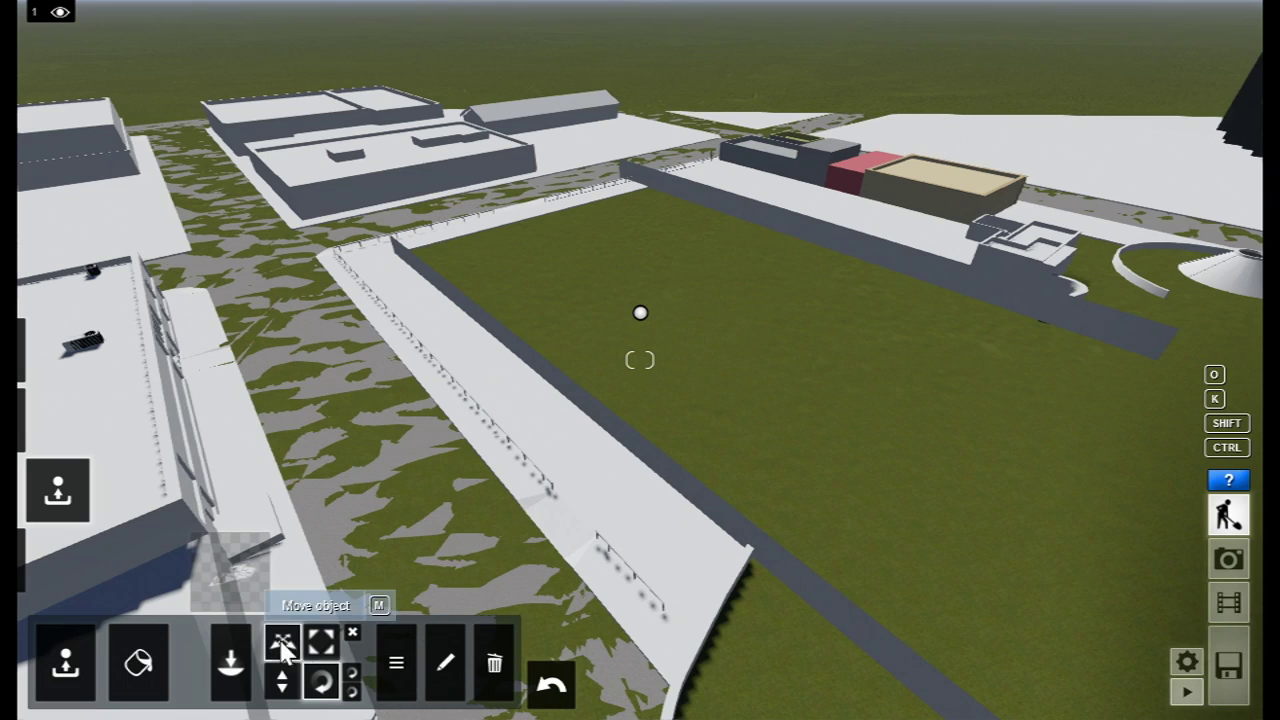
# Shift the street model across the ground and raise it by about 5.92 so its base clears the terrain
pyautogui.moveTo(661, 309); pyautogui.dragTo(373, 377)
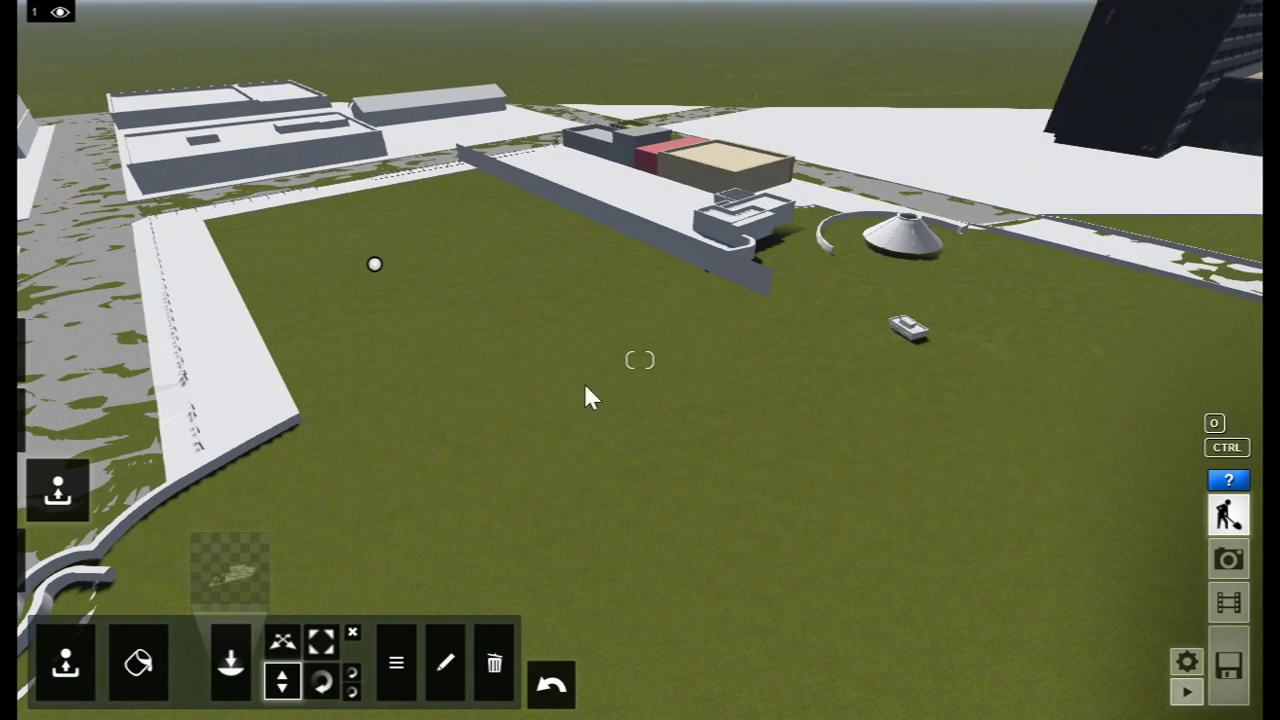
pyautogui.moveTo(374, 264); pyautogui.dragTo(367, 2)
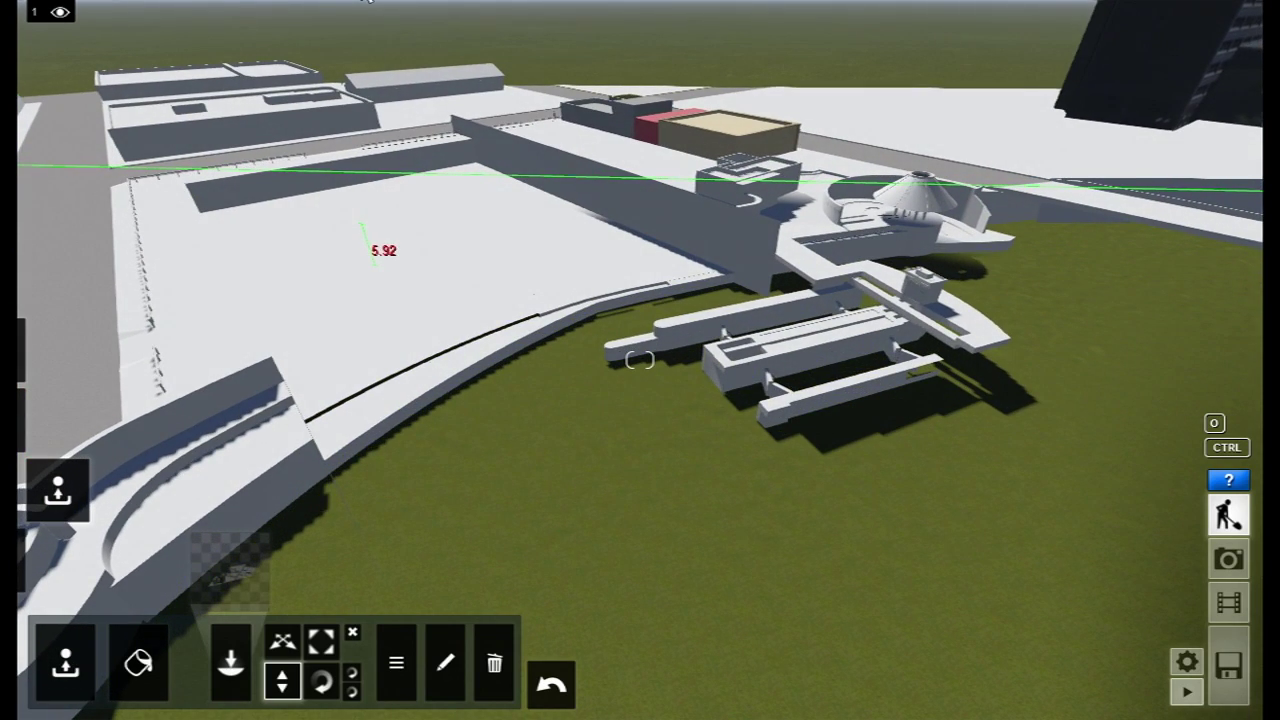
# Lower the terrain along the model's waterfront and around the piers with the Lower brush at brush speed 2
pyautogui.moveTo(640, 360); pyautogui.dragTo(832, 332, button='right')
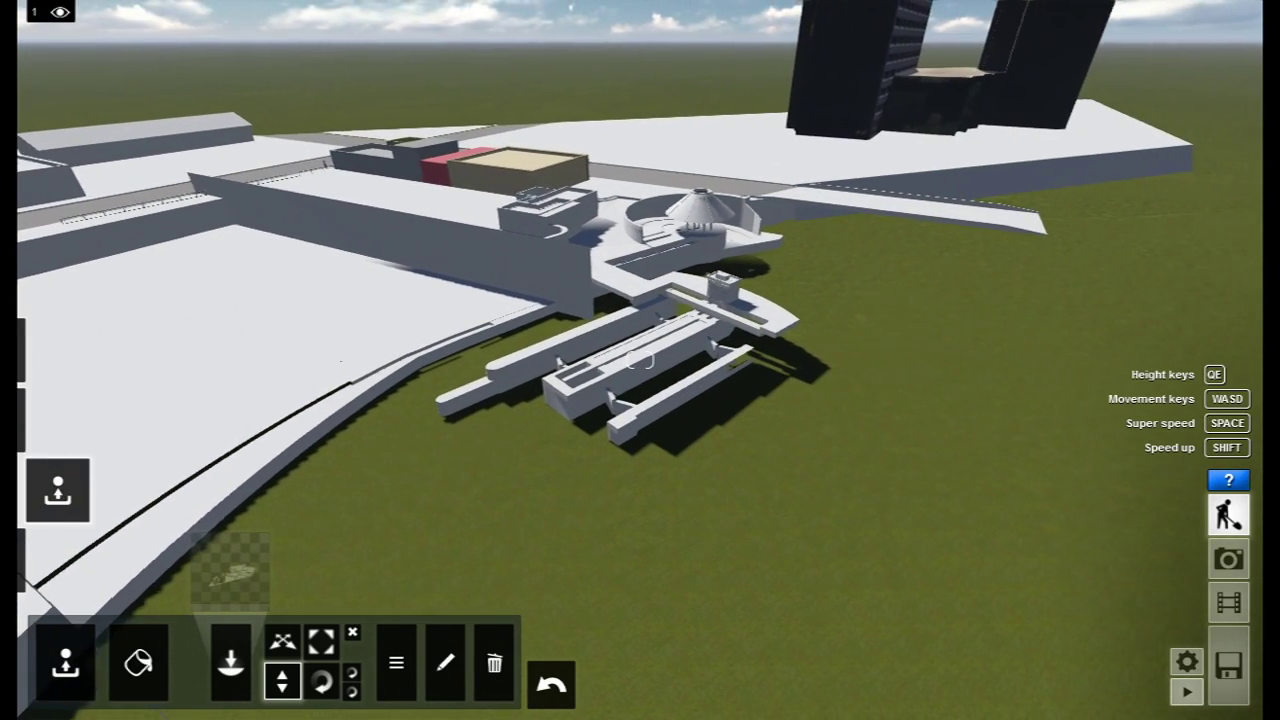
pyautogui.press('s')
pyautogui.moveTo(640, 360)
pyautogui.mouseDown(button='right')
pyautogui.moveTo(735, 405)
pyautogui.moveTo(922, 425)
pyautogui.moveTo(850, 425)
pyautogui.moveTo(625, 360)
pyautogui.mouseUp(button='right')
pyautogui.press('a')
pyautogui.press('s')
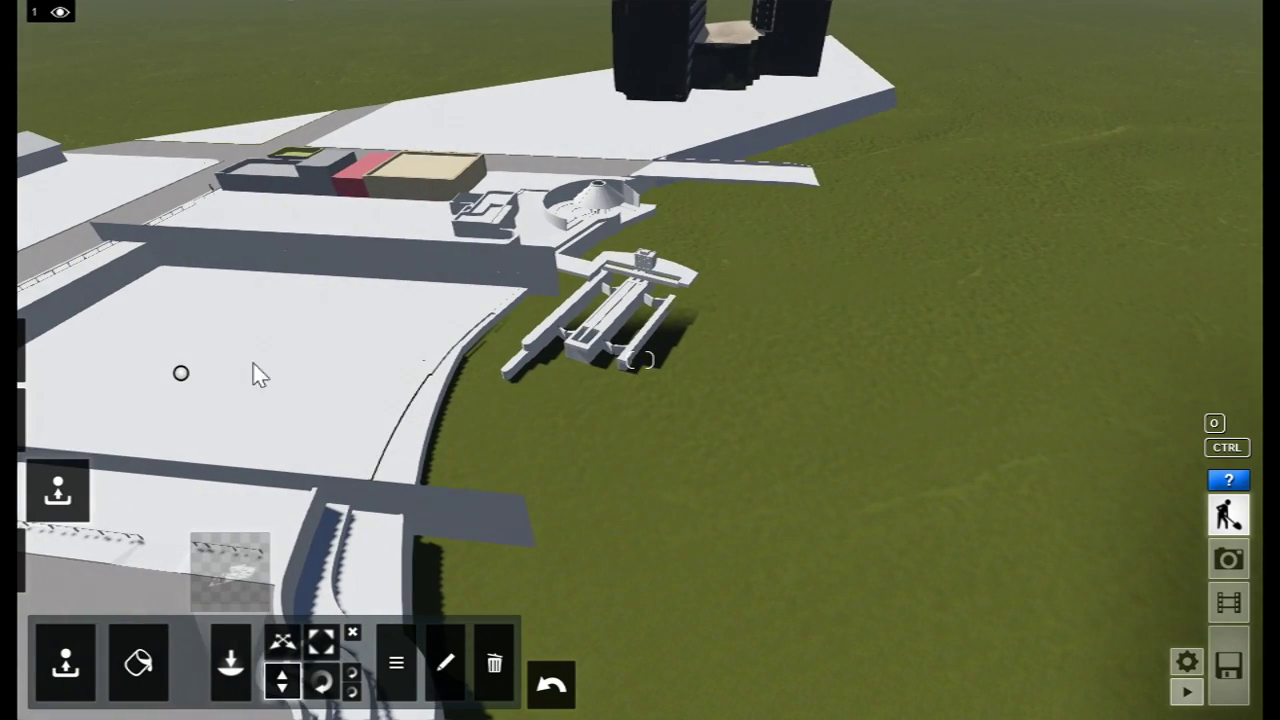
pyautogui.moveTo(70, 518)
pyautogui.click(61, 438)
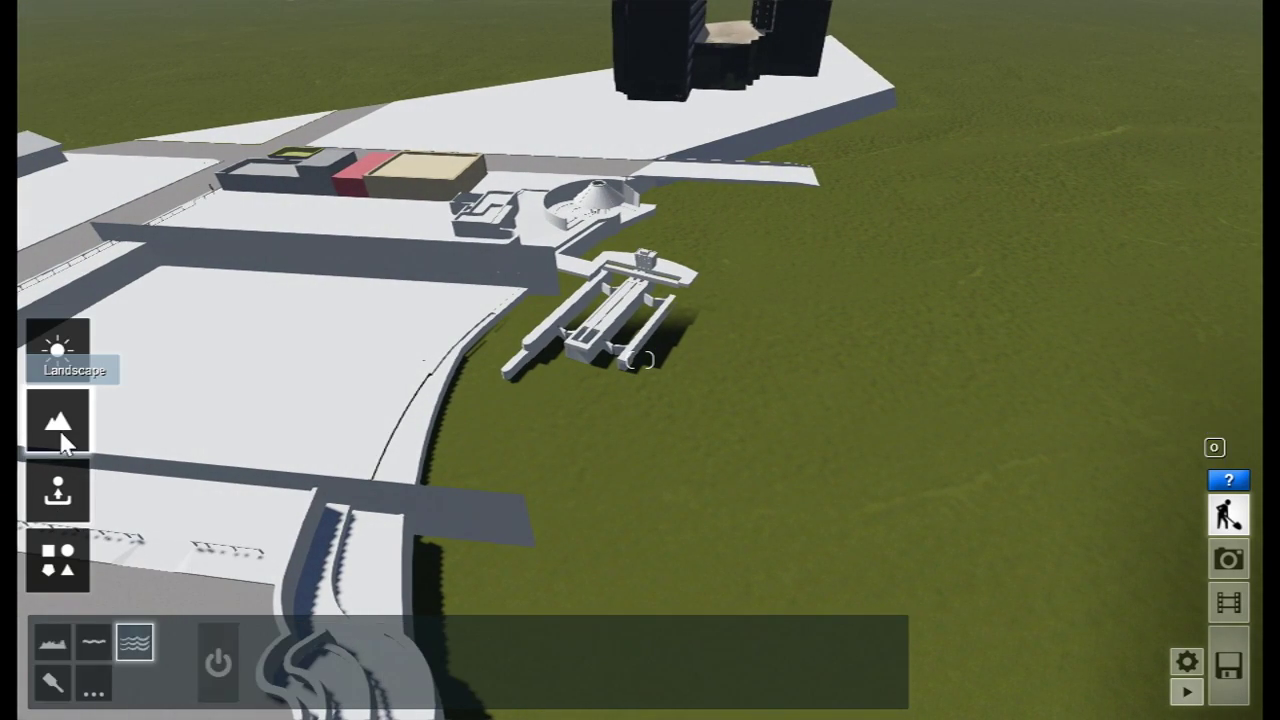
pyautogui.click(55, 643)
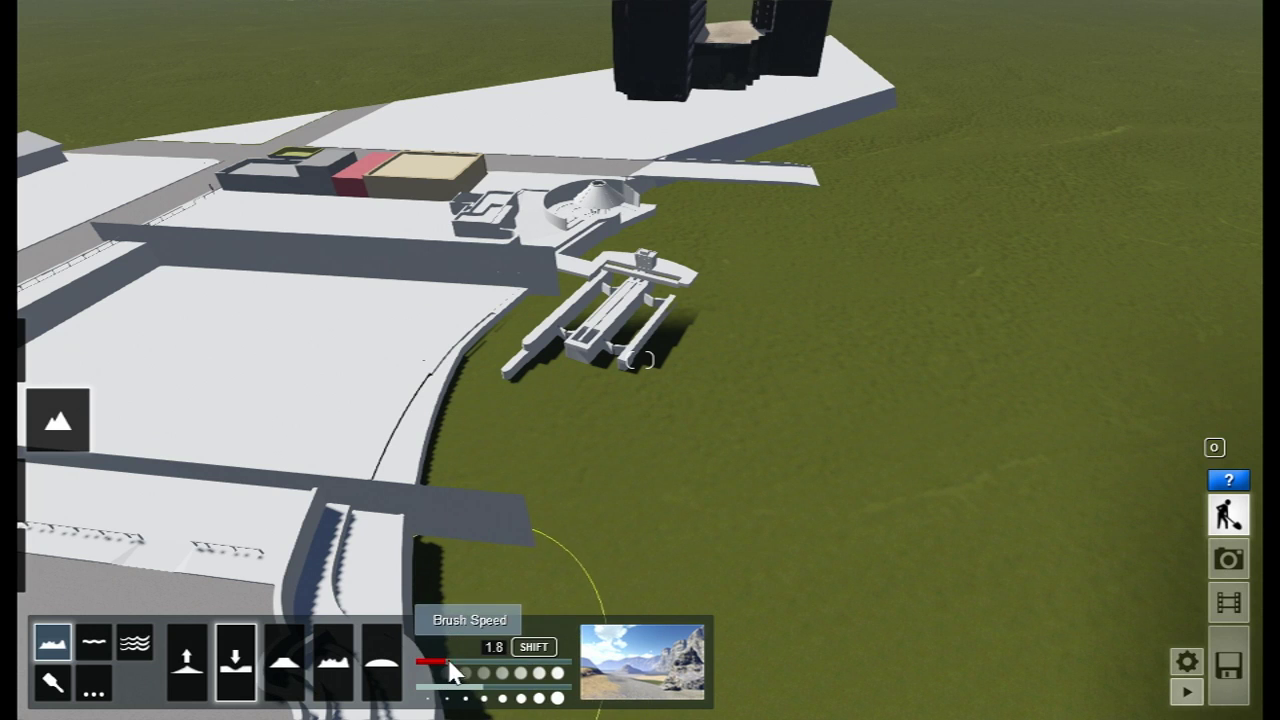
pyautogui.moveTo(448, 661); pyautogui.dragTo(457, 661)
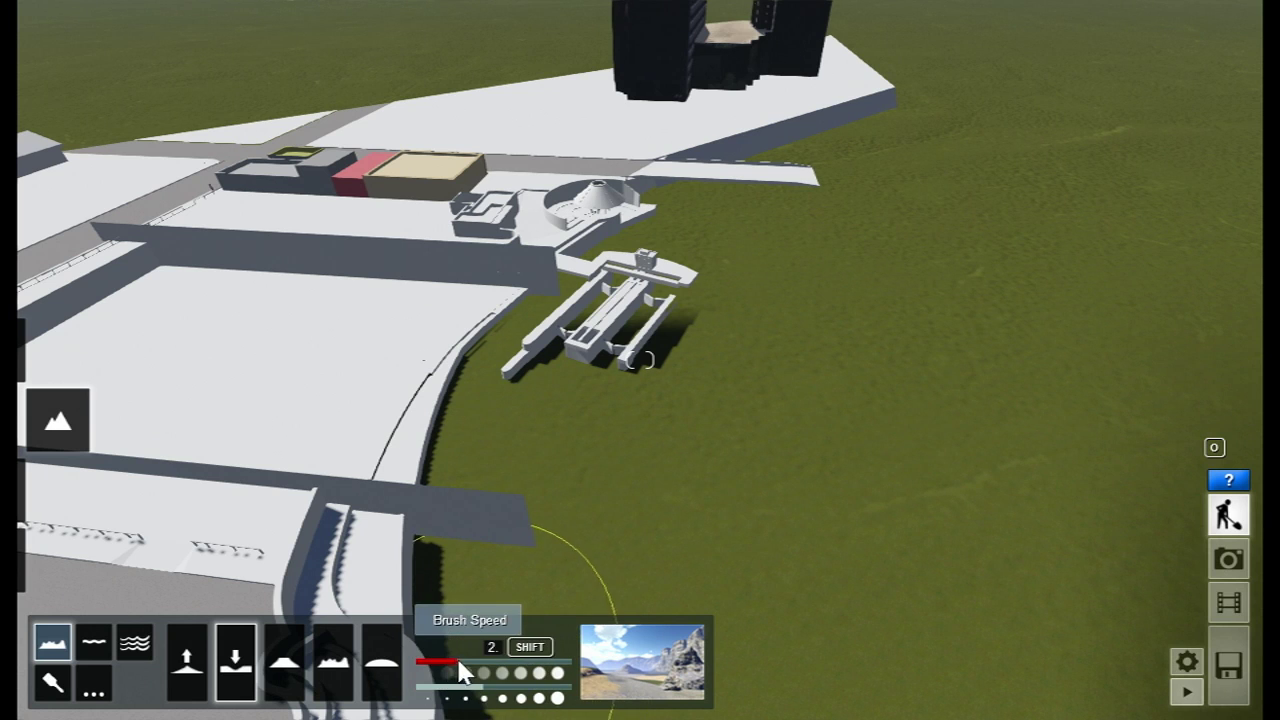
pyautogui.click(890, 134)
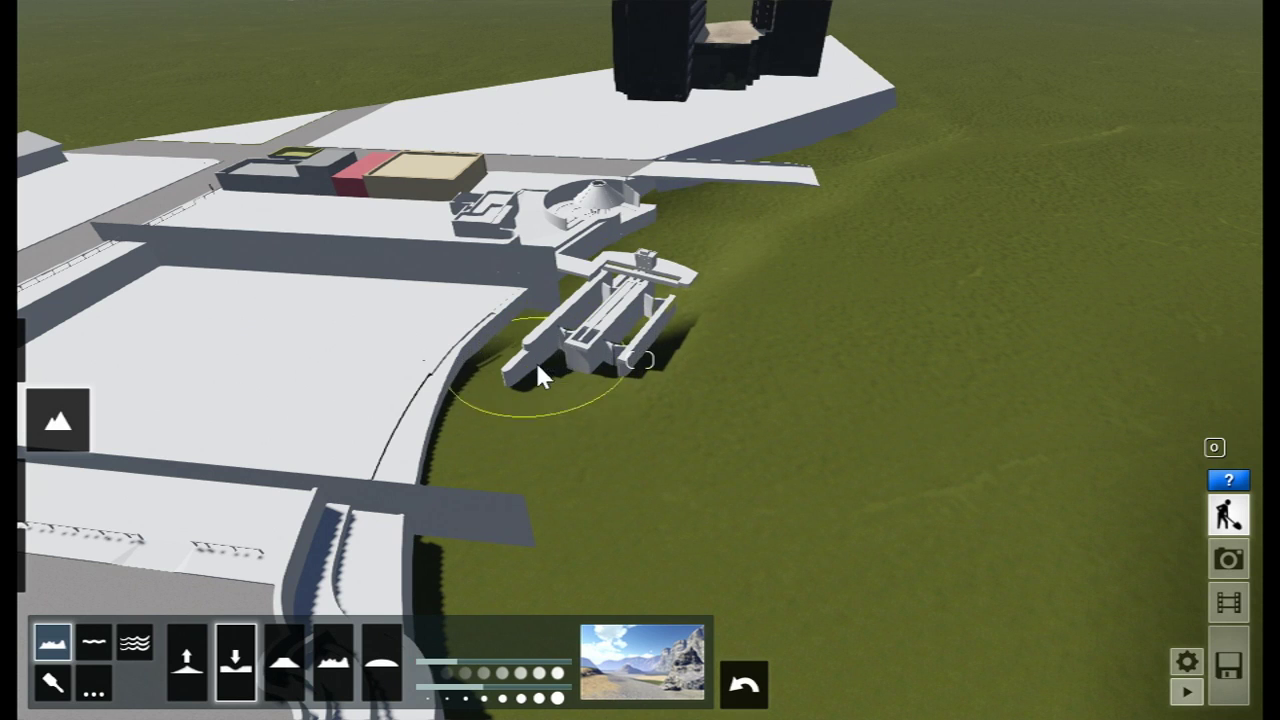
pyautogui.moveTo(538, 375); pyautogui.dragTo(510, 450)
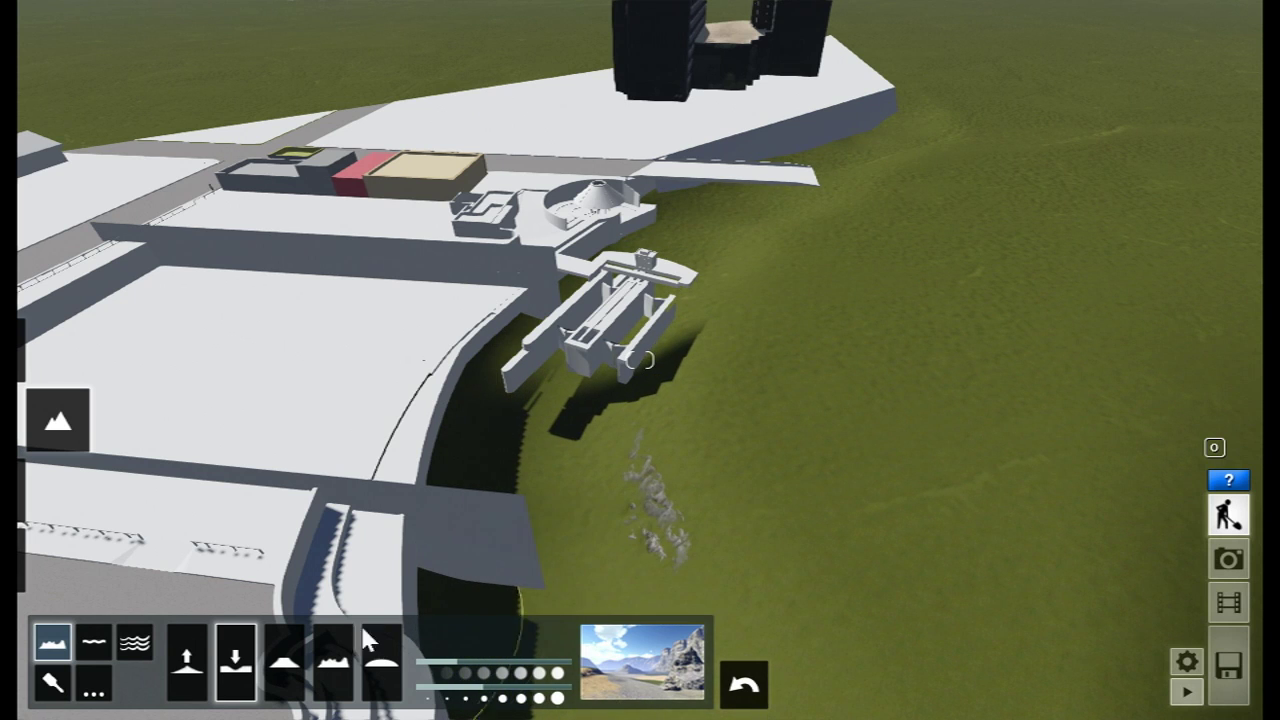
# Turn on the ocean and lower its height to about -2.1 so water fills only the dug channel along the waterfront
pyautogui.click(135, 643)
pyautogui.click(216, 665)
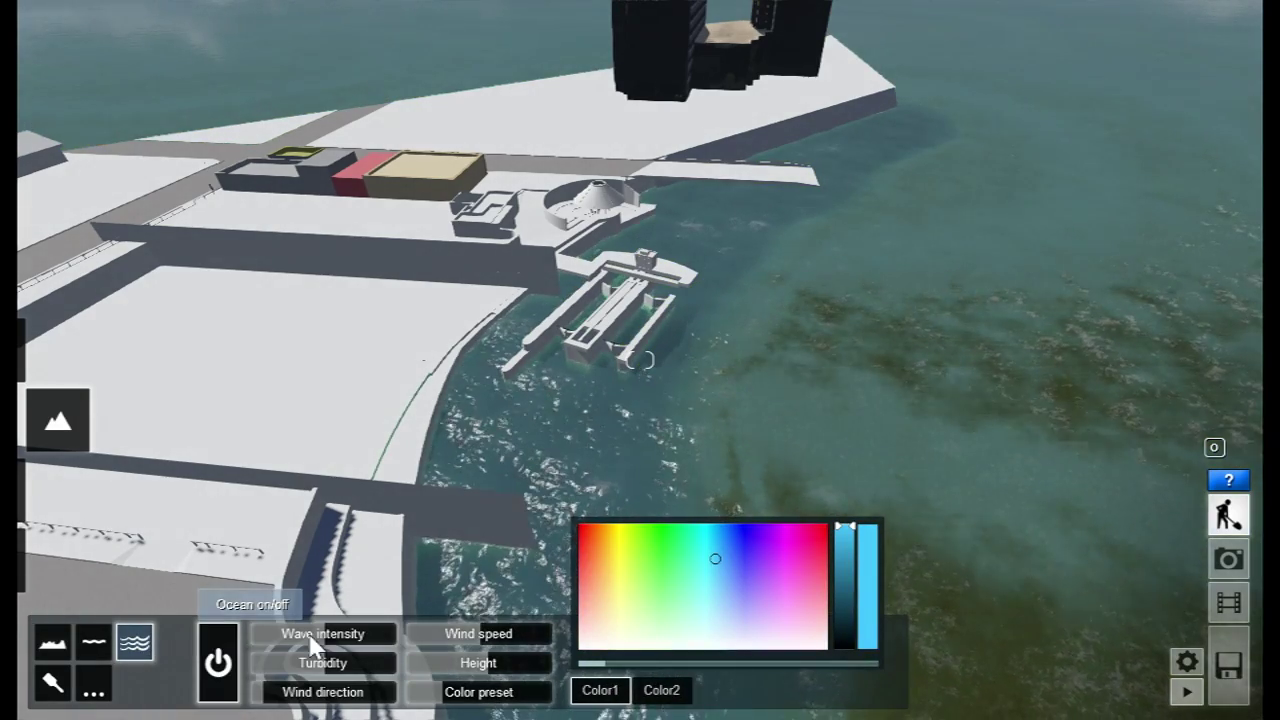
pyautogui.press('w')
pyautogui.moveTo(460, 450); pyautogui.dragTo(530, 460, button='right')
pyautogui.press('w')
pyautogui.moveTo(560, 280); pyautogui.dragTo(395, 275, button='right')
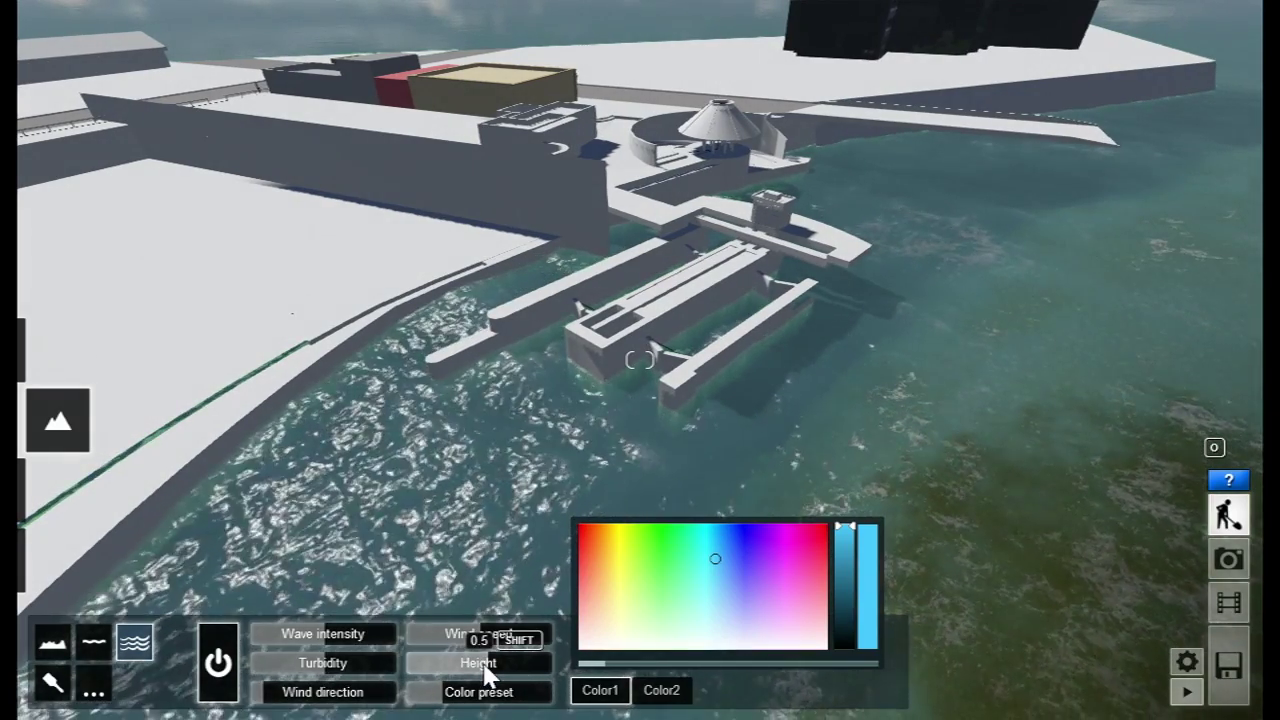
pyautogui.moveTo(485, 675); pyautogui.dragTo(478, 683)
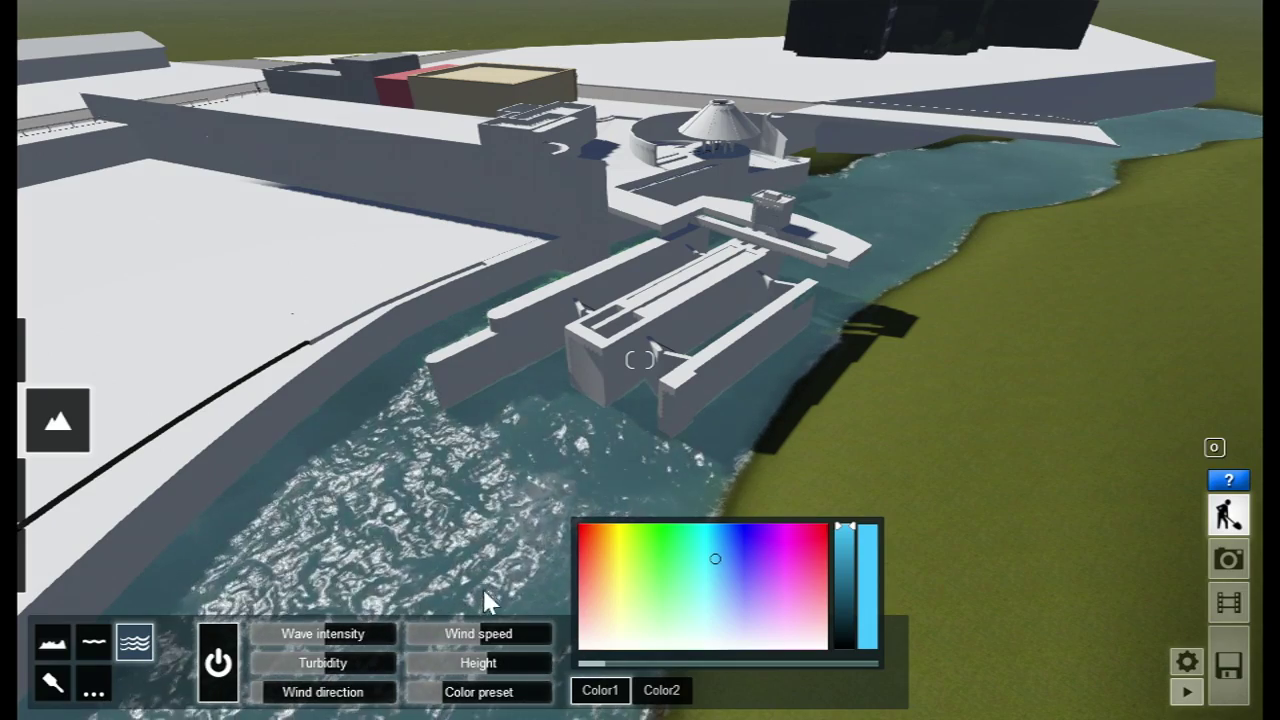
# Change the ocean's color preset to a murky grey-green and calm the water with wave intensity and wind speed at 0
pyautogui.click(438, 698)
pyautogui.moveTo(438, 698); pyautogui.dragTo(434, 702)
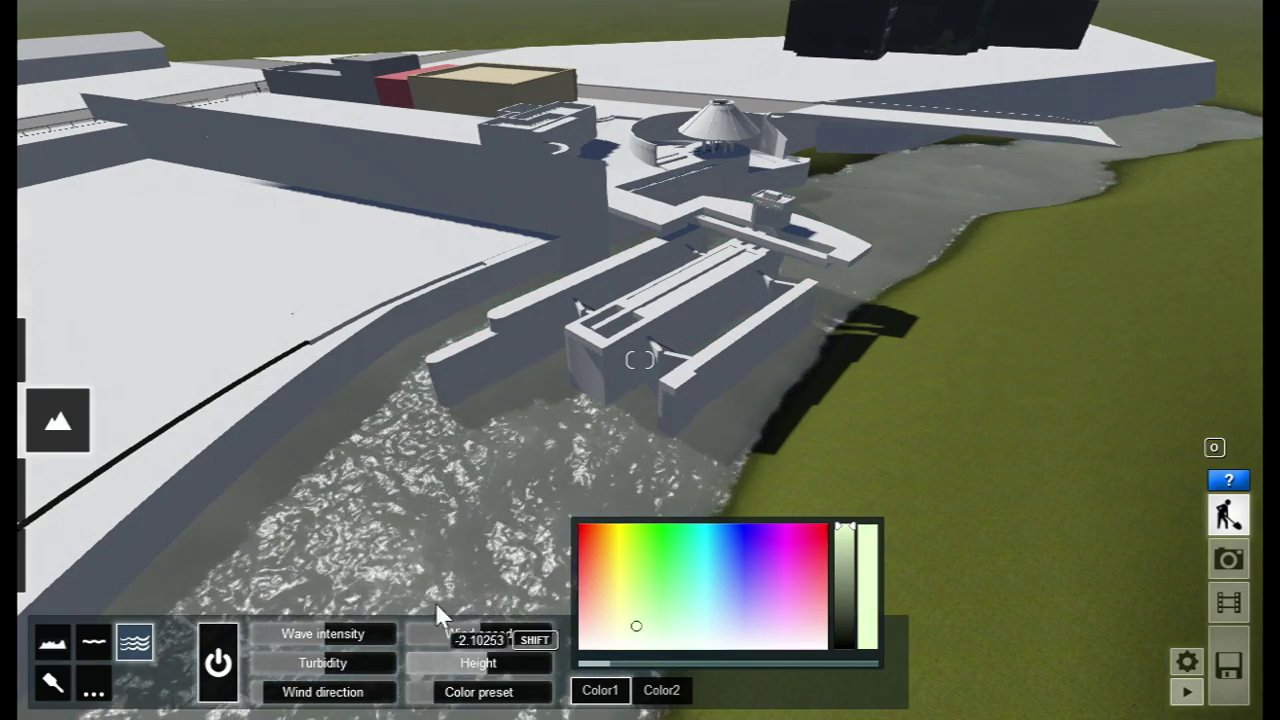
pyautogui.moveTo(435, 602); pyautogui.dragTo(545, 550, button='right')
pyautogui.press('a')
pyautogui.moveTo(640, 360); pyautogui.dragTo(640, 360, button='right')
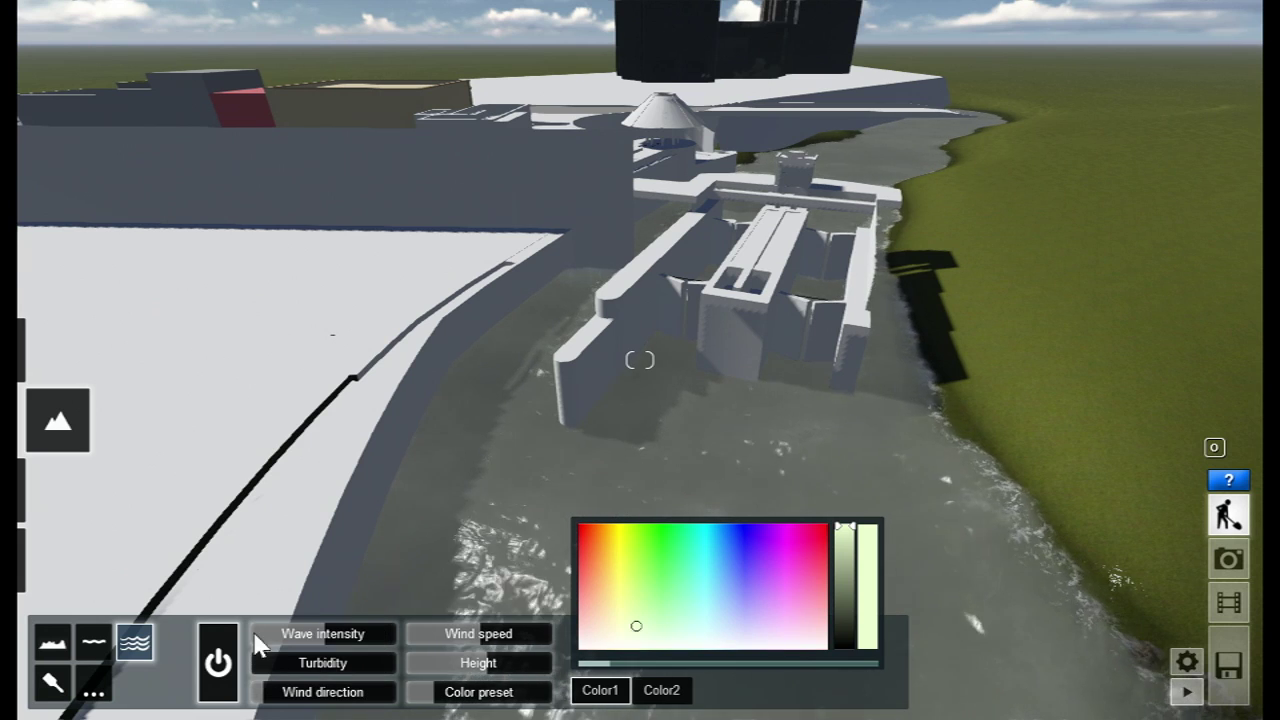
pyautogui.moveTo(335, 545); pyautogui.dragTo(299, 478, button='right')
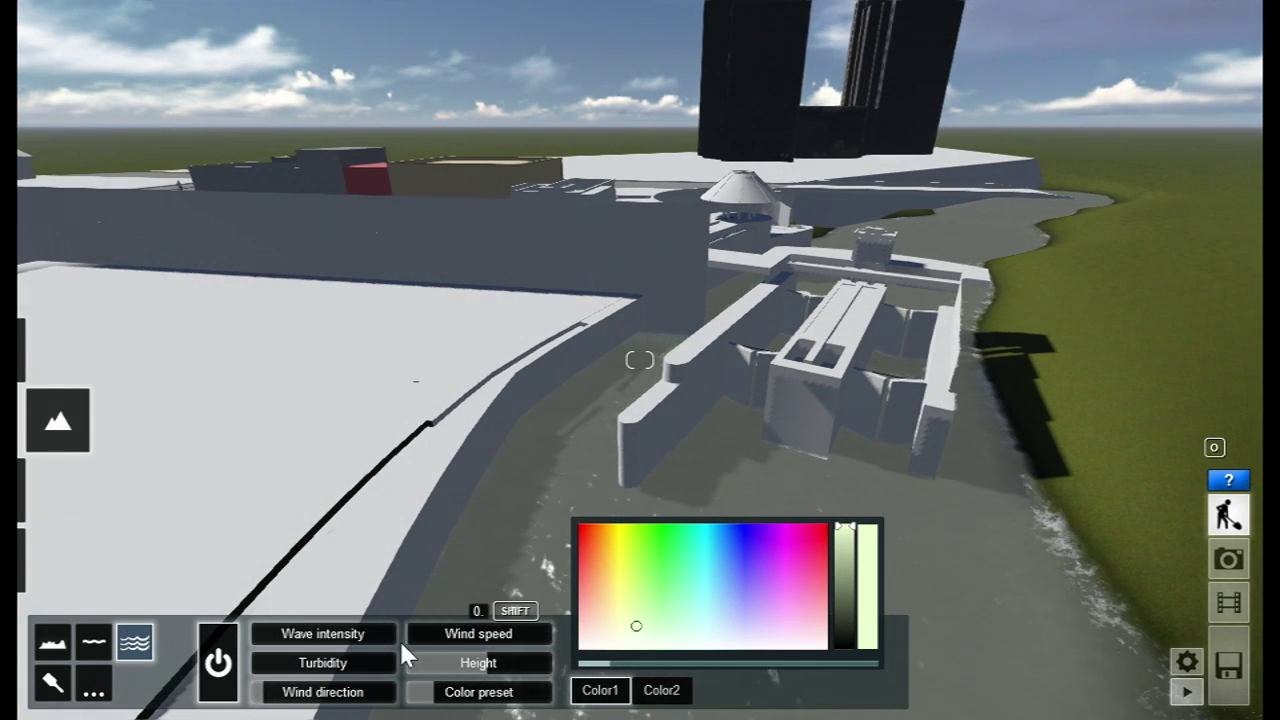
# Place a lattice-boom crane from the Transport Library's Construction category in the empty sunken lot
pyautogui.moveTo(466, 456); pyautogui.dragTo(410, 472, button='right')
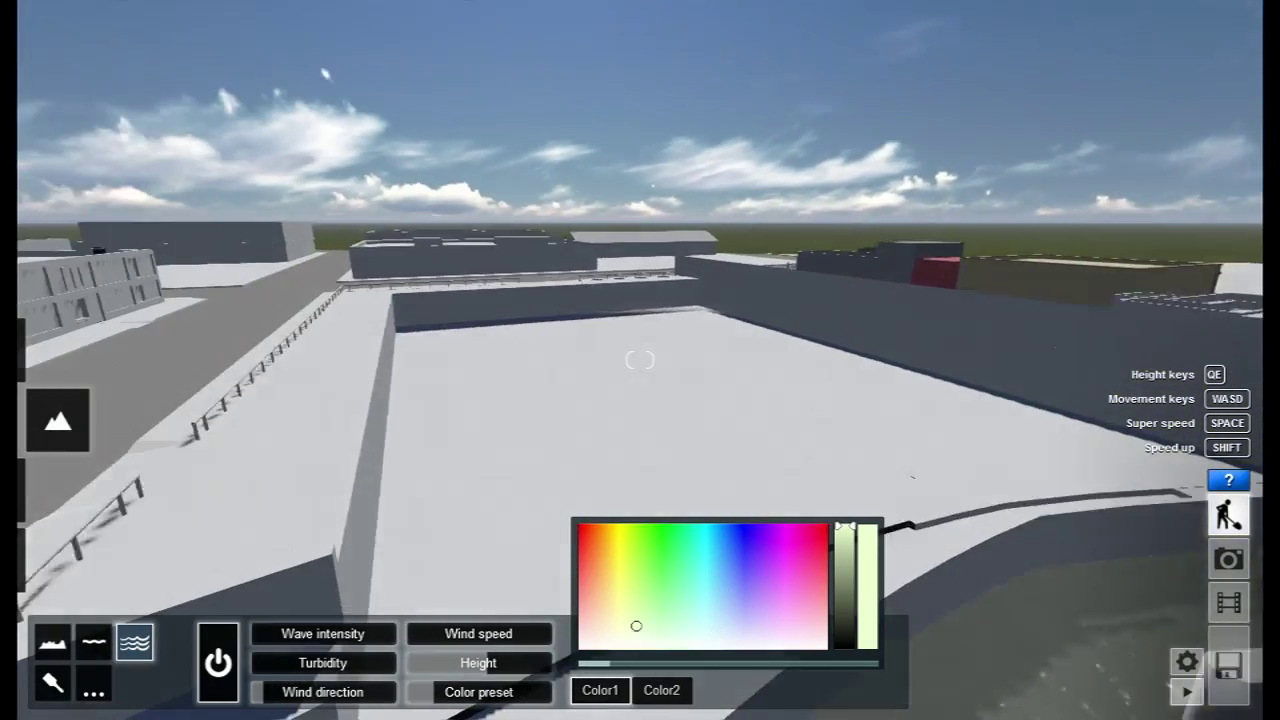
pyautogui.moveTo(310, 420); pyautogui.dragTo(324, 279, button='right')
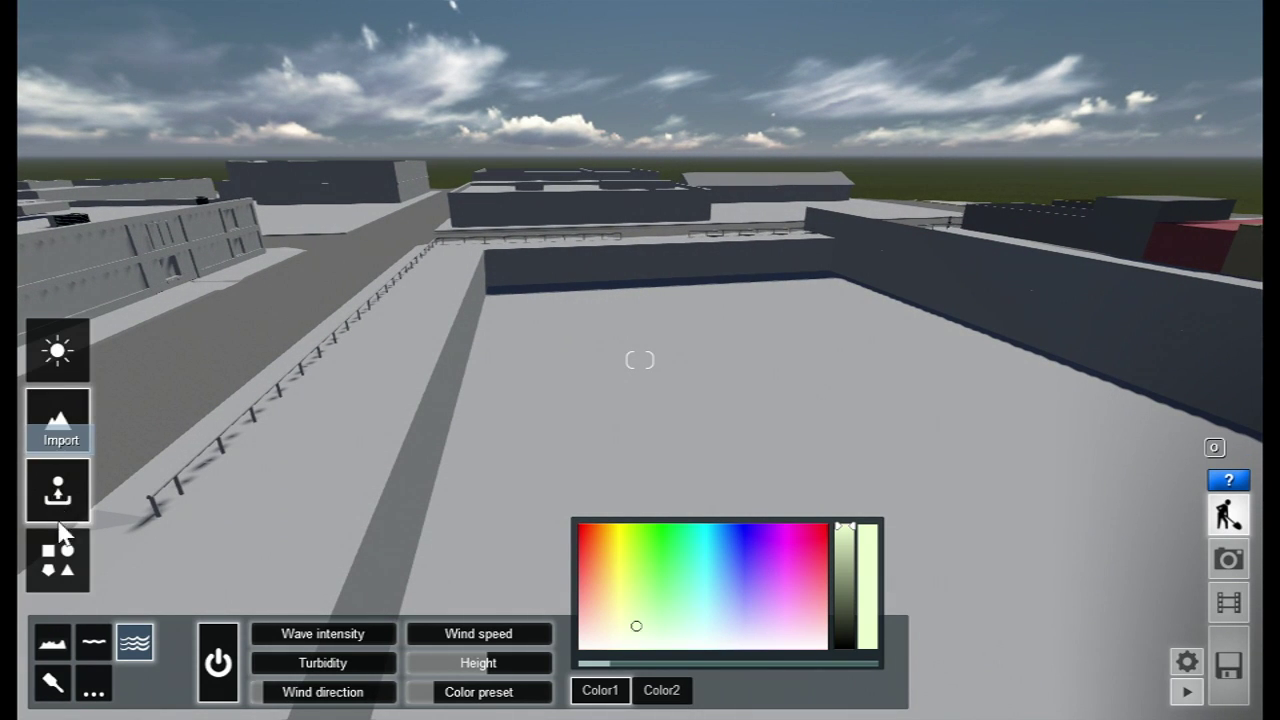
pyautogui.click(58, 562)
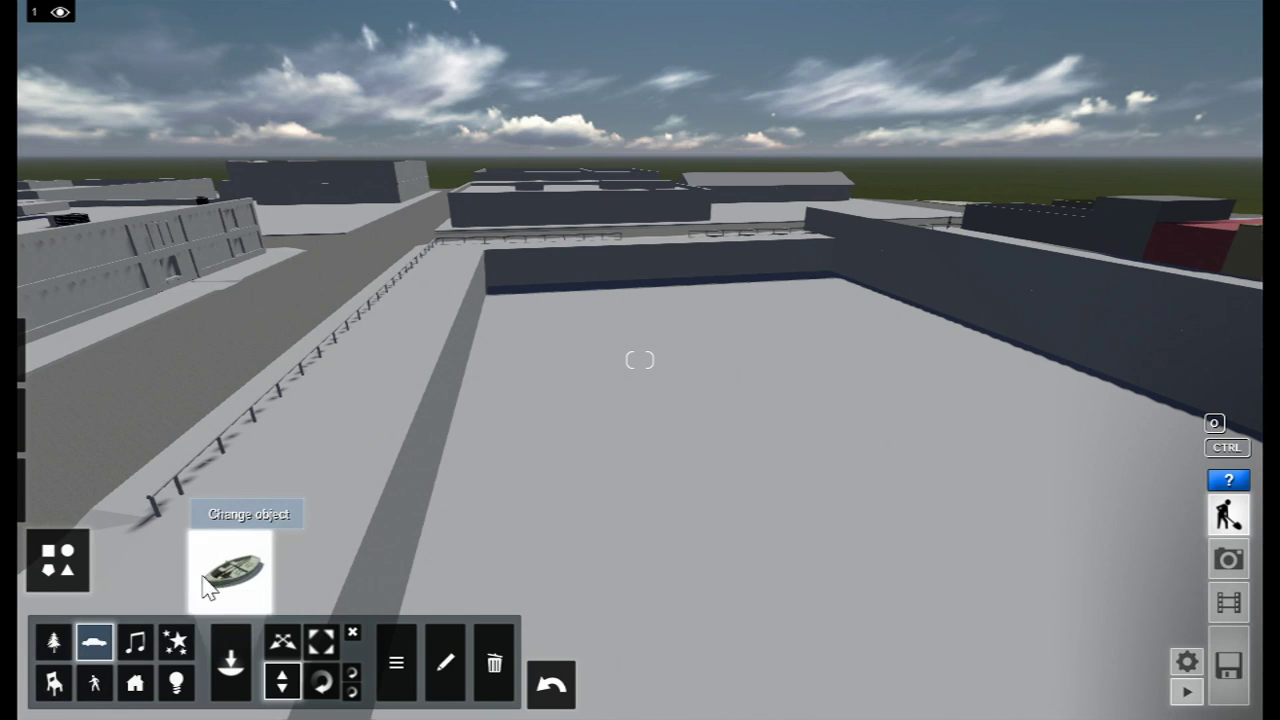
pyautogui.click(229, 595)
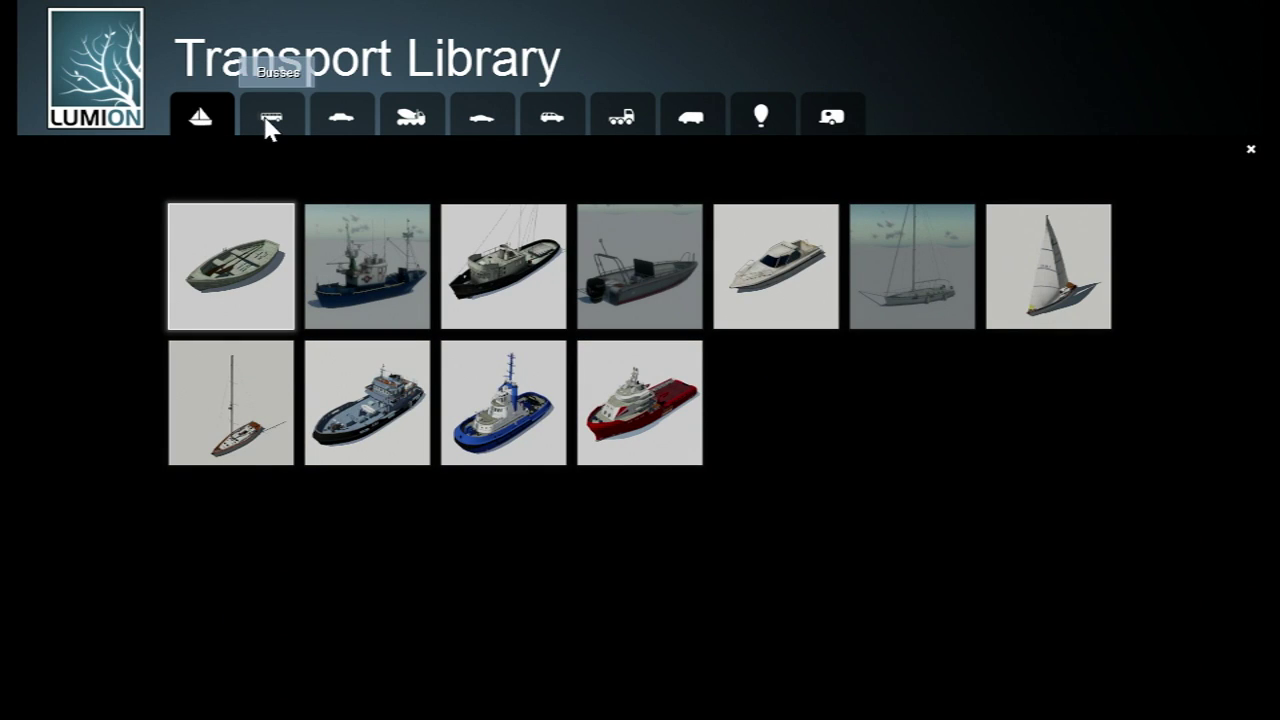
pyautogui.click(411, 125)
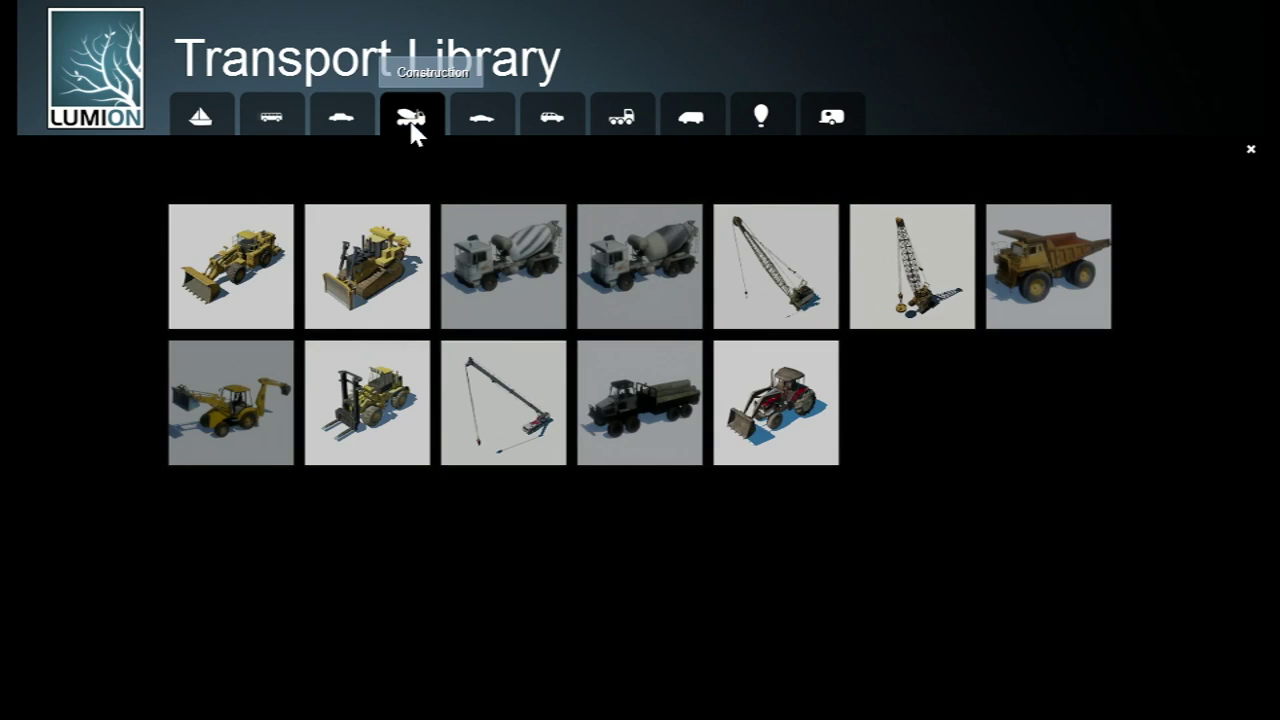
pyautogui.click(760, 296)
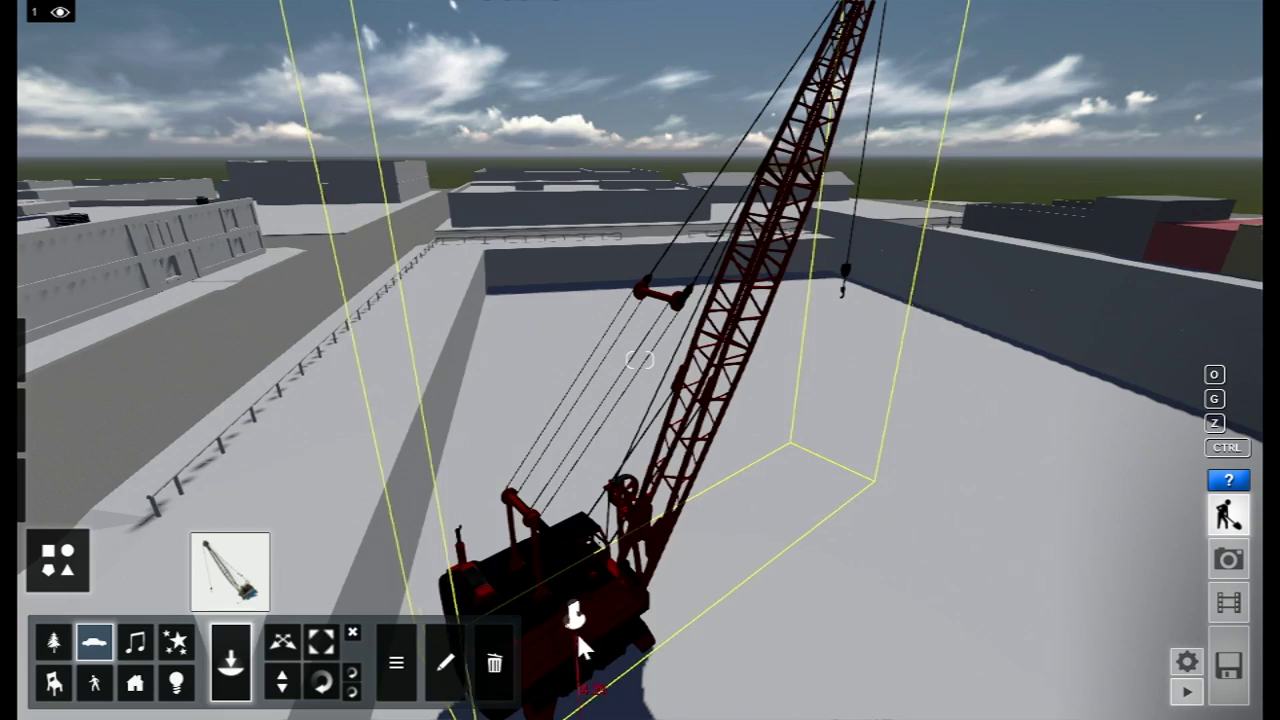
pyautogui.click(576, 630)
# Move the crane slightly farther into the sunken lot
pyautogui.moveTo(640, 360)
pyautogui.mouseDown(button='right')
pyautogui.moveTo(640, 396)
pyautogui.moveTo(640, 338)
pyautogui.mouseUp(button='right')
pyautogui.press('e')
pyautogui.press('w')
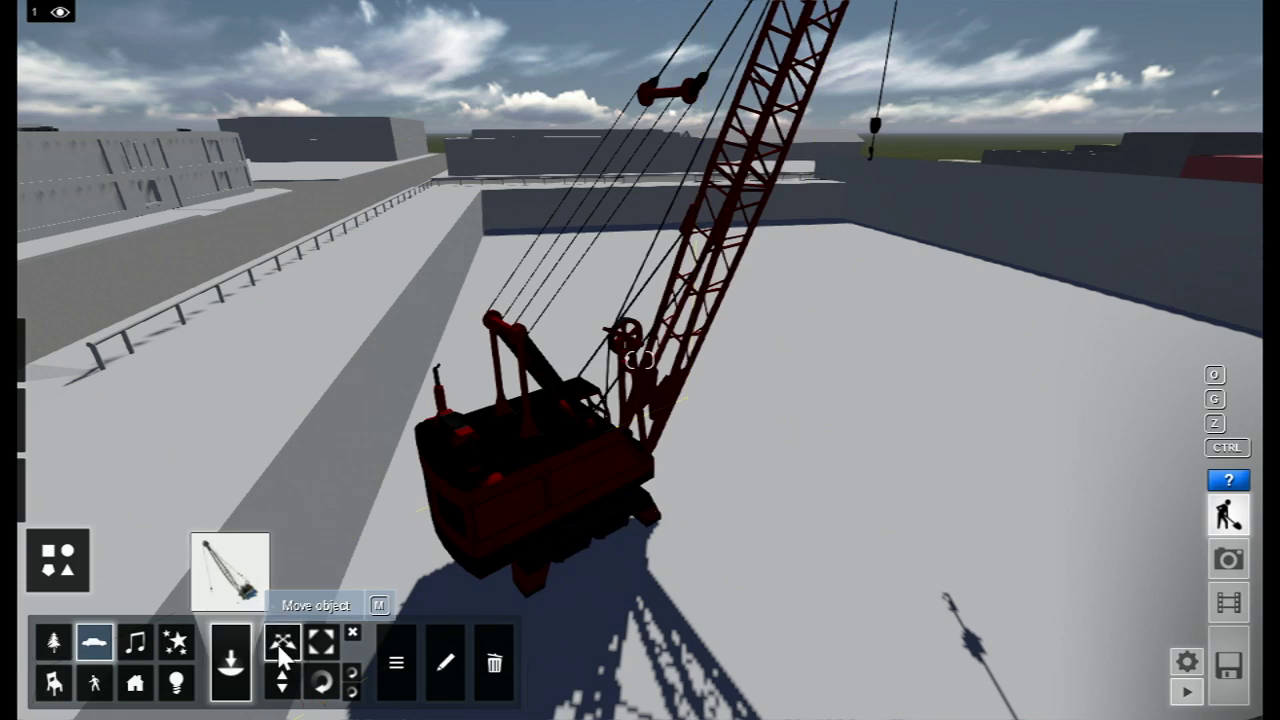
pyautogui.moveTo(567, 522)
pyautogui.mouseDown()
pyautogui.moveTo(586, 371)
pyautogui.moveTo(591, 409)
pyautogui.moveTo(567, 518)
pyautogui.moveTo(577, 357)
pyautogui.moveTo(566, 498)
pyautogui.mouseUp()
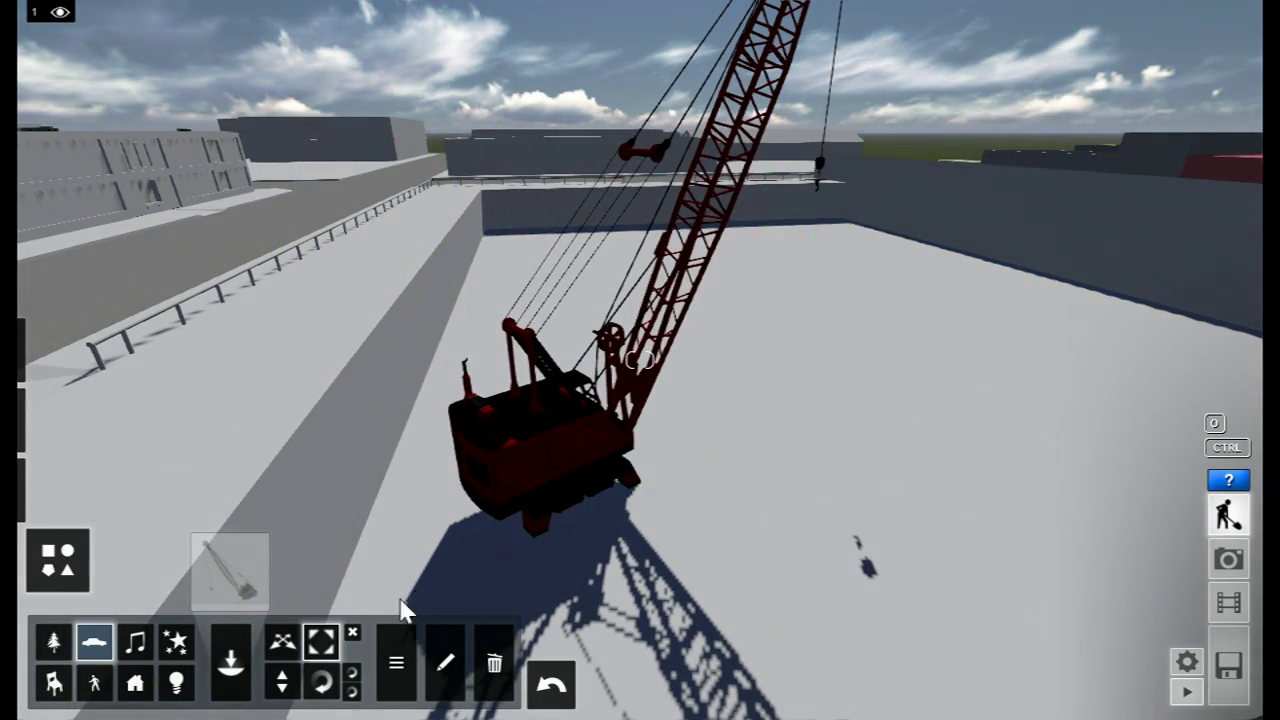
# Adjust the crane's height on the sunken lot and rotate it slightly
pyautogui.moveTo(565, 487); pyautogui.dragTo(566, 430)
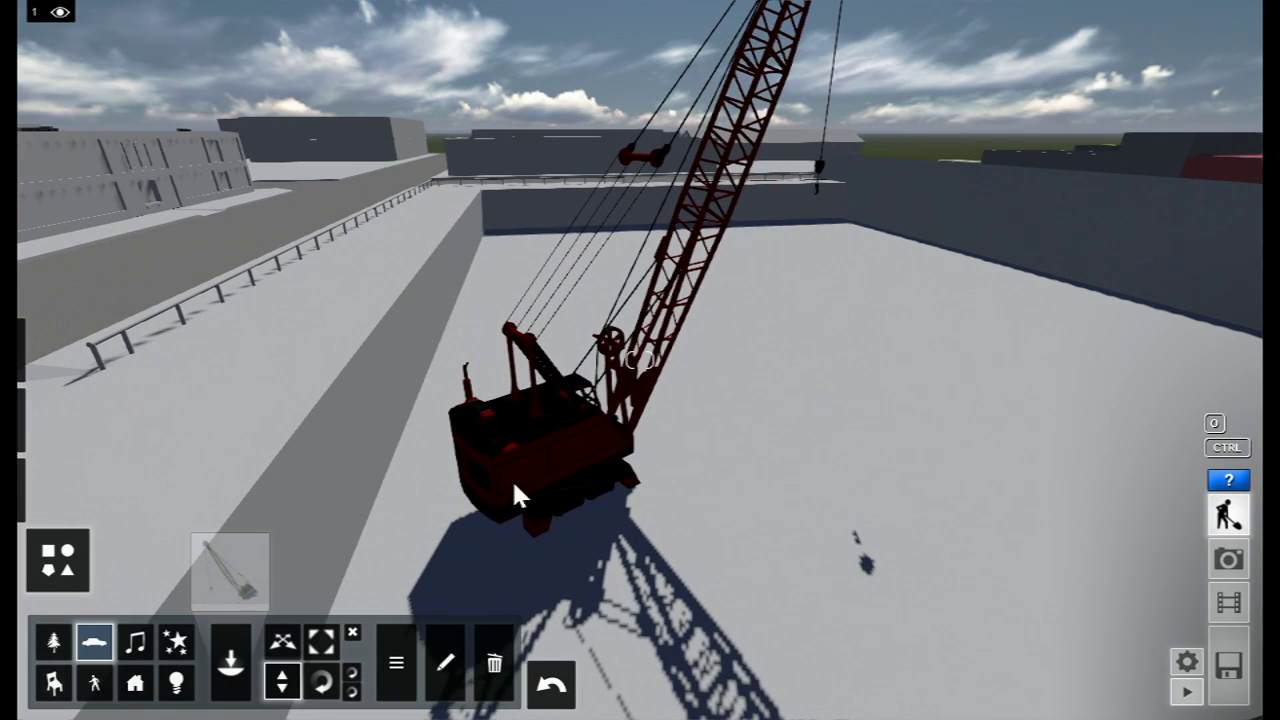
pyautogui.moveTo(610, 485); pyautogui.dragTo(731, 453)
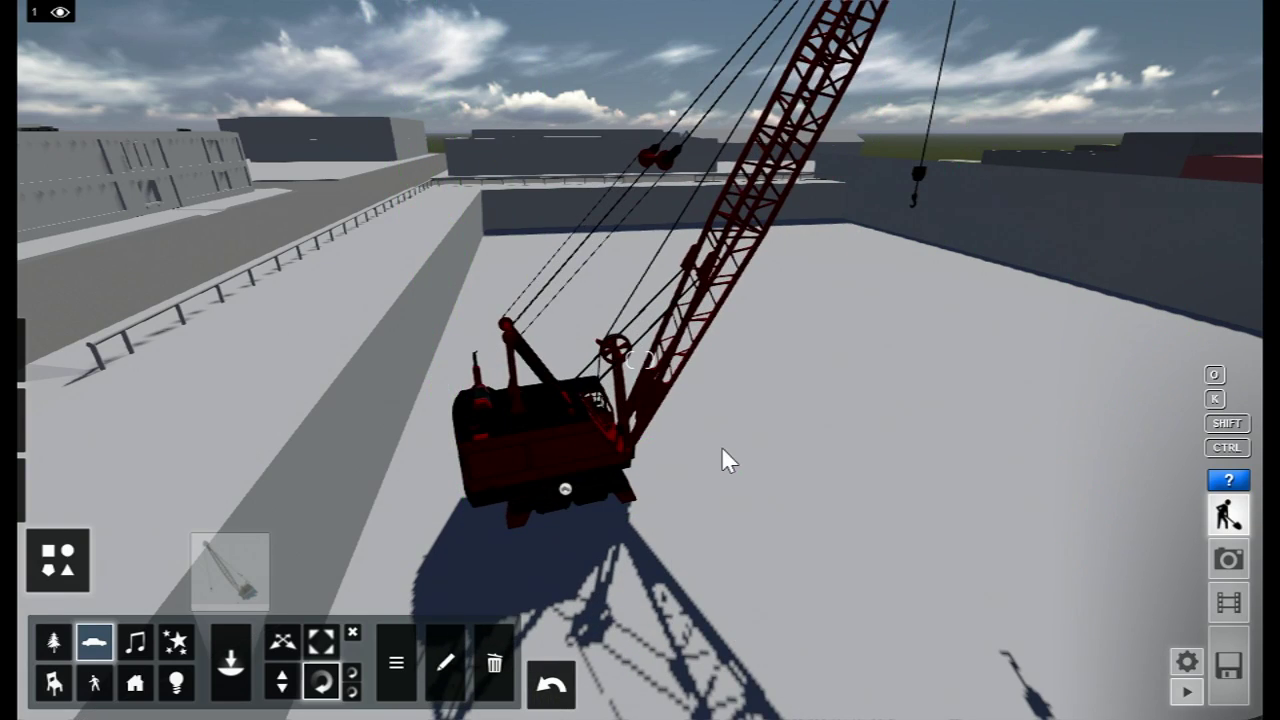
# Browse the Outdoor Library's categories from fences and barriers through industry and street furniture to traffic signs
pyautogui.moveTo(722, 448); pyautogui.dragTo(745, 390, button='right')
pyautogui.press('w')
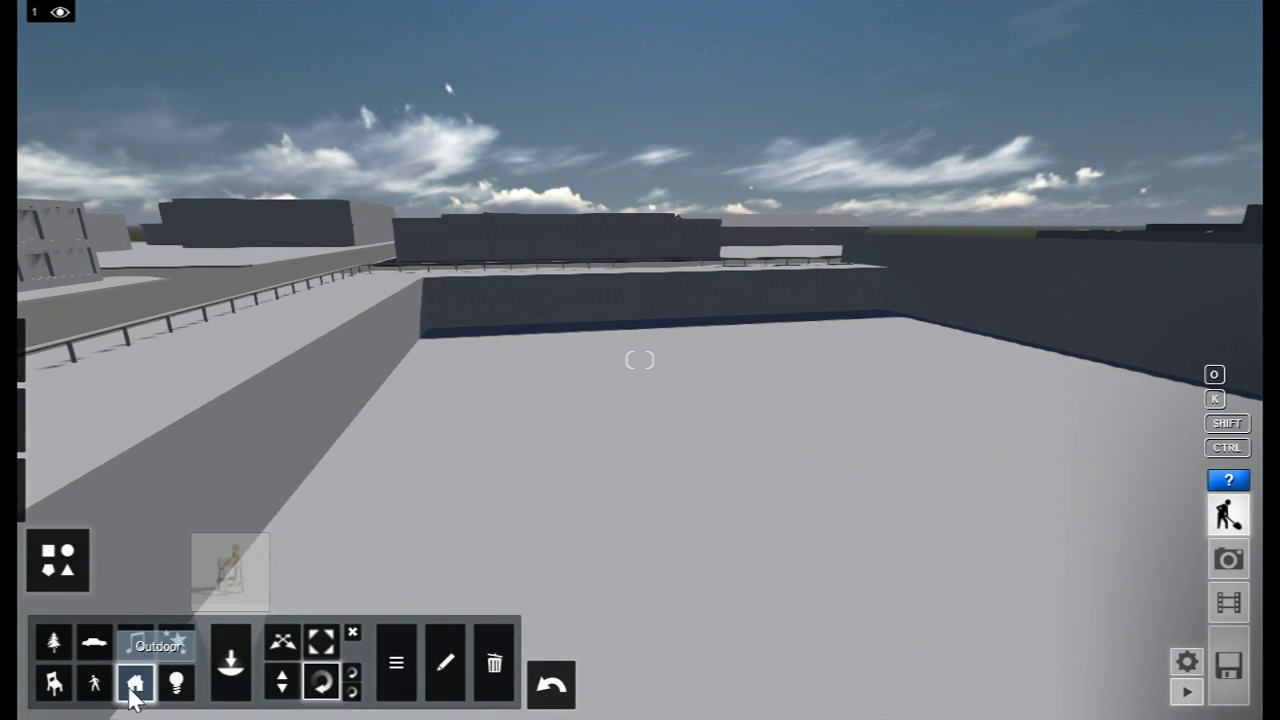
pyautogui.click(220, 575)
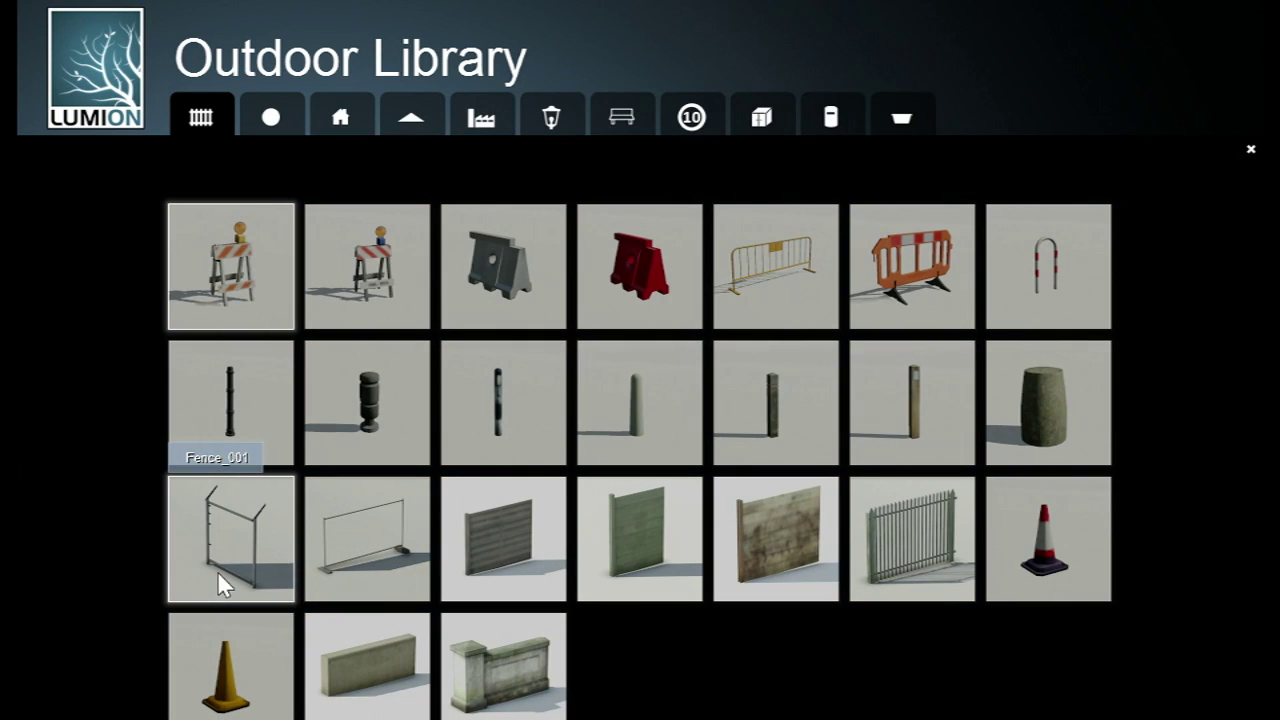
pyautogui.click(270, 118)
pyautogui.click(337, 125)
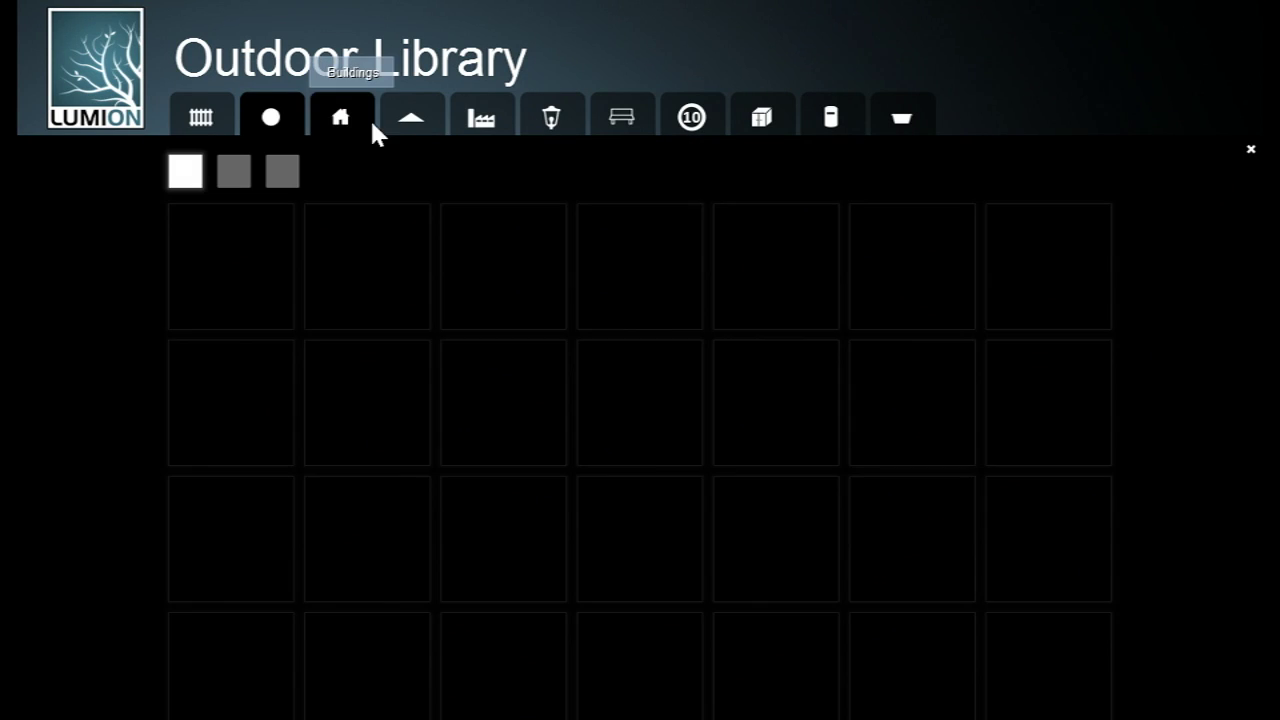
pyautogui.click(425, 125)
pyautogui.click(484, 125)
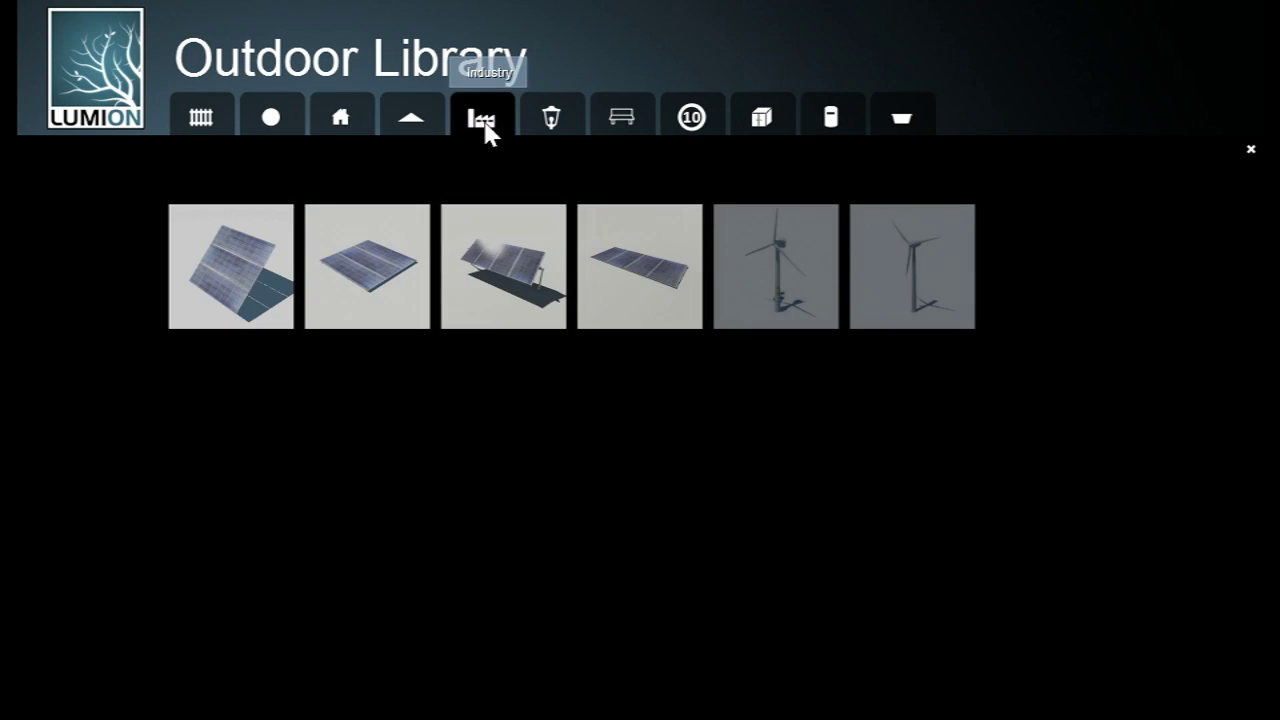
pyautogui.click(550, 120)
pyautogui.click(620, 120)
pyautogui.click(691, 118)
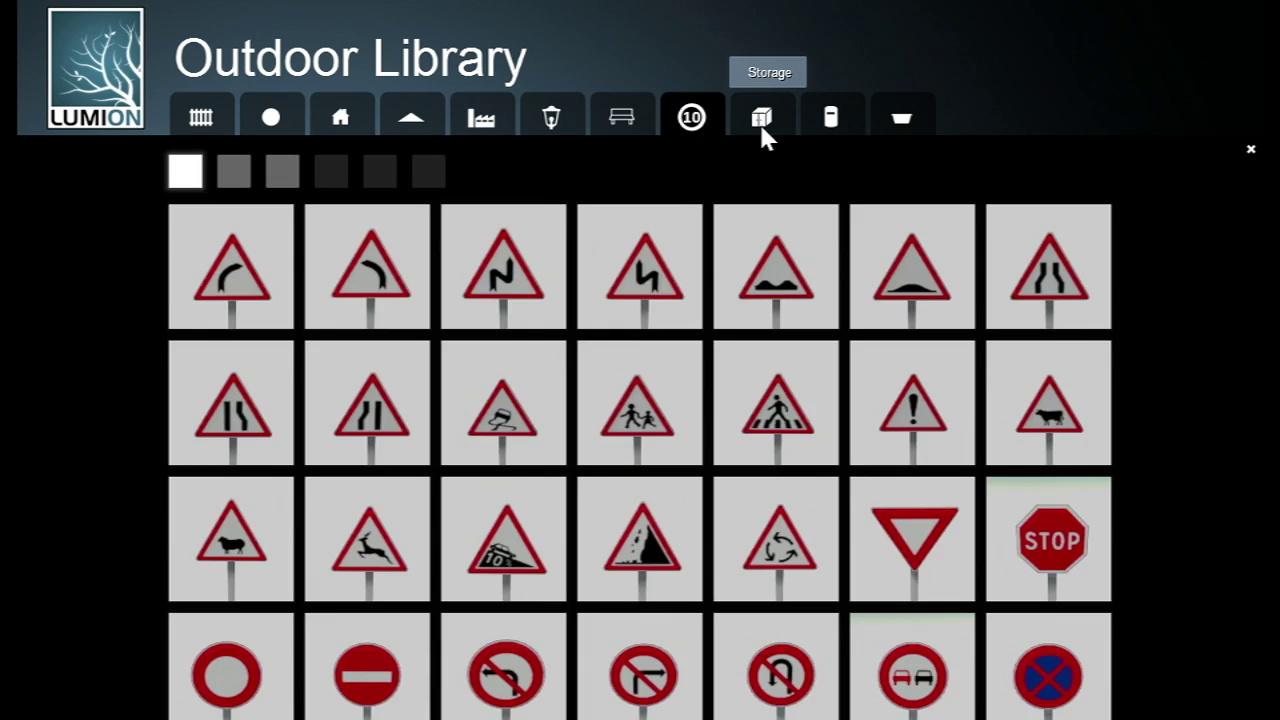
# Place four orange CargoContainer_003 containers from the Storage category in a group on the sunken lot
pyautogui.click(761, 122)
pyautogui.click(930, 418)
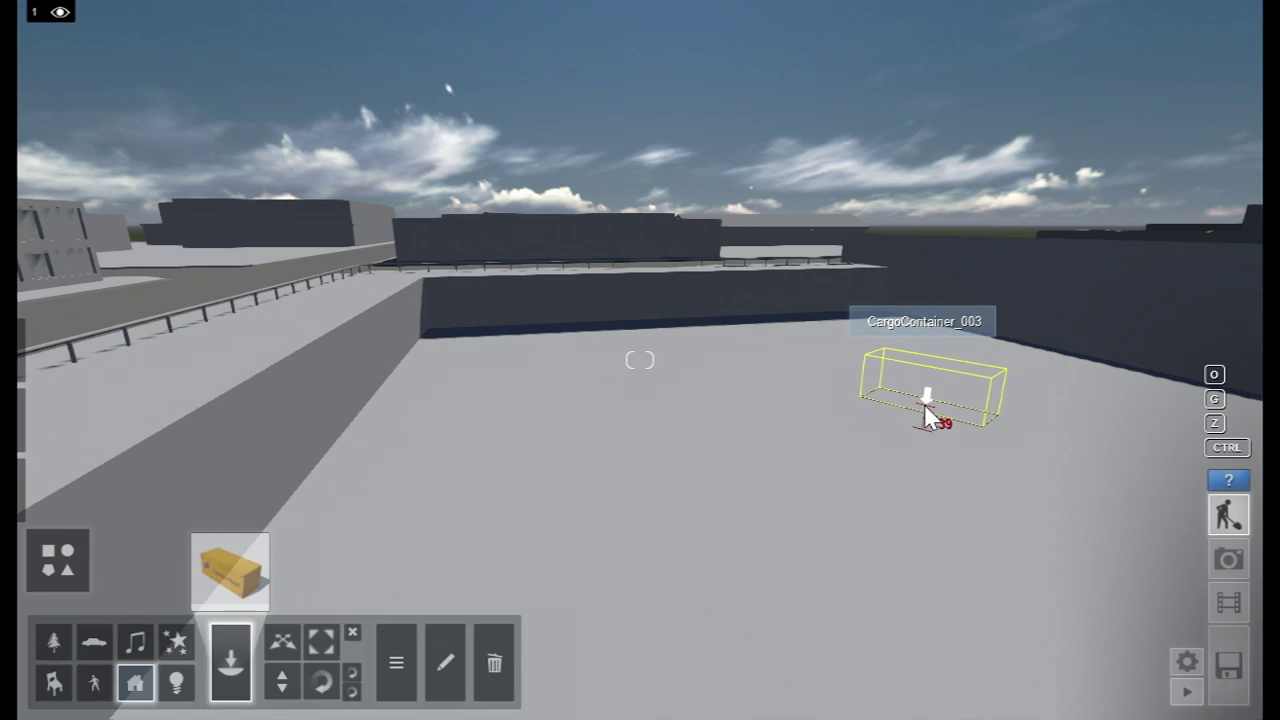
pyautogui.click(357, 588)
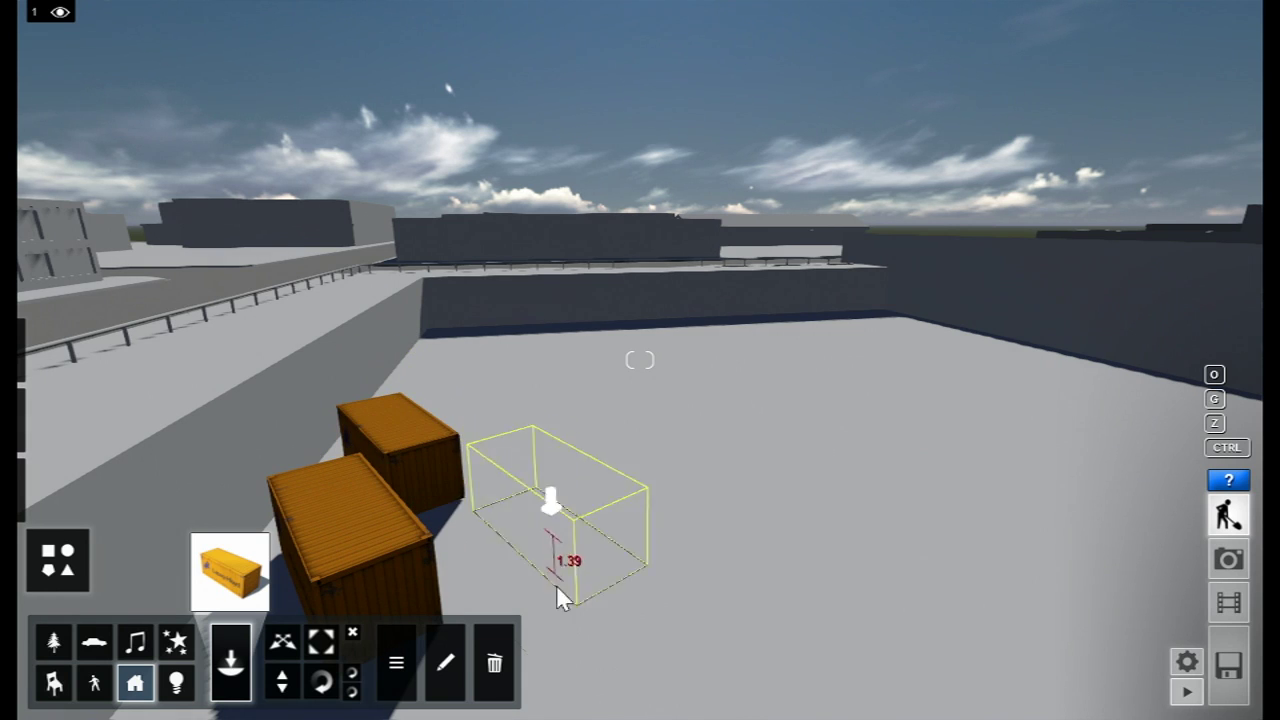
pyautogui.click(548, 606)
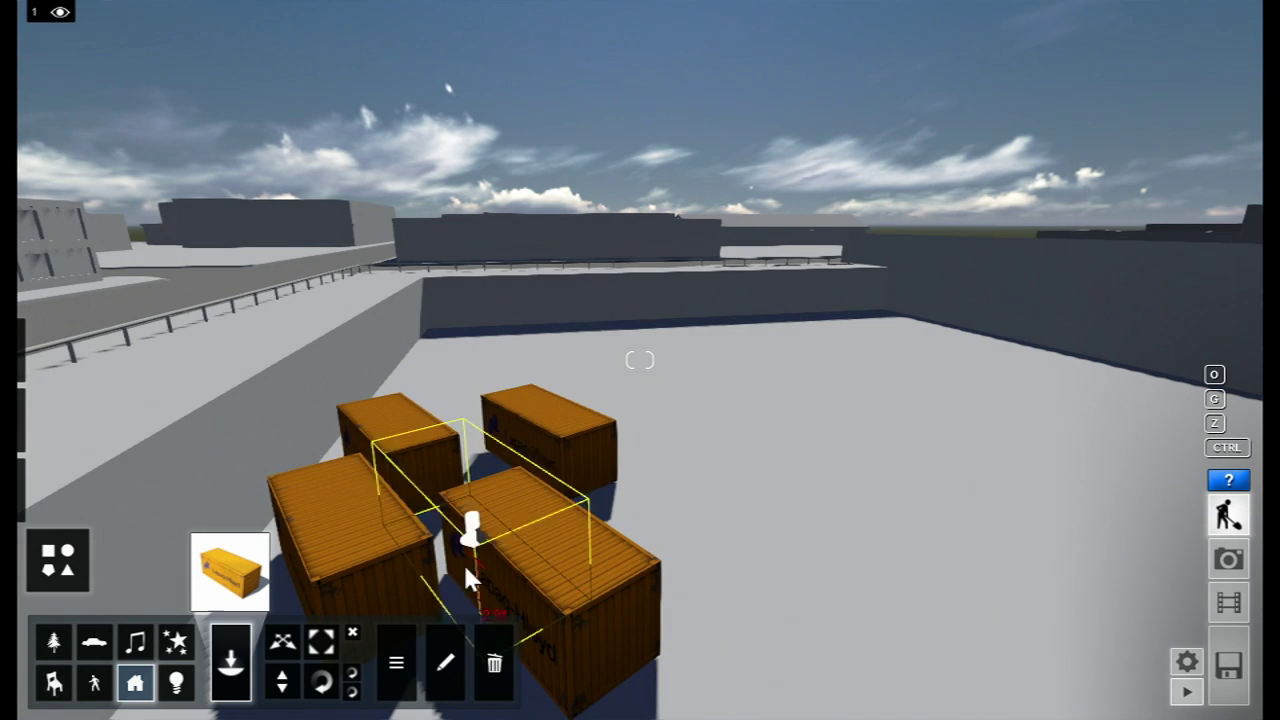
# Place two blue P&Q cargo containers from the Storage category beside the orange ones
pyautogui.click(250, 580)
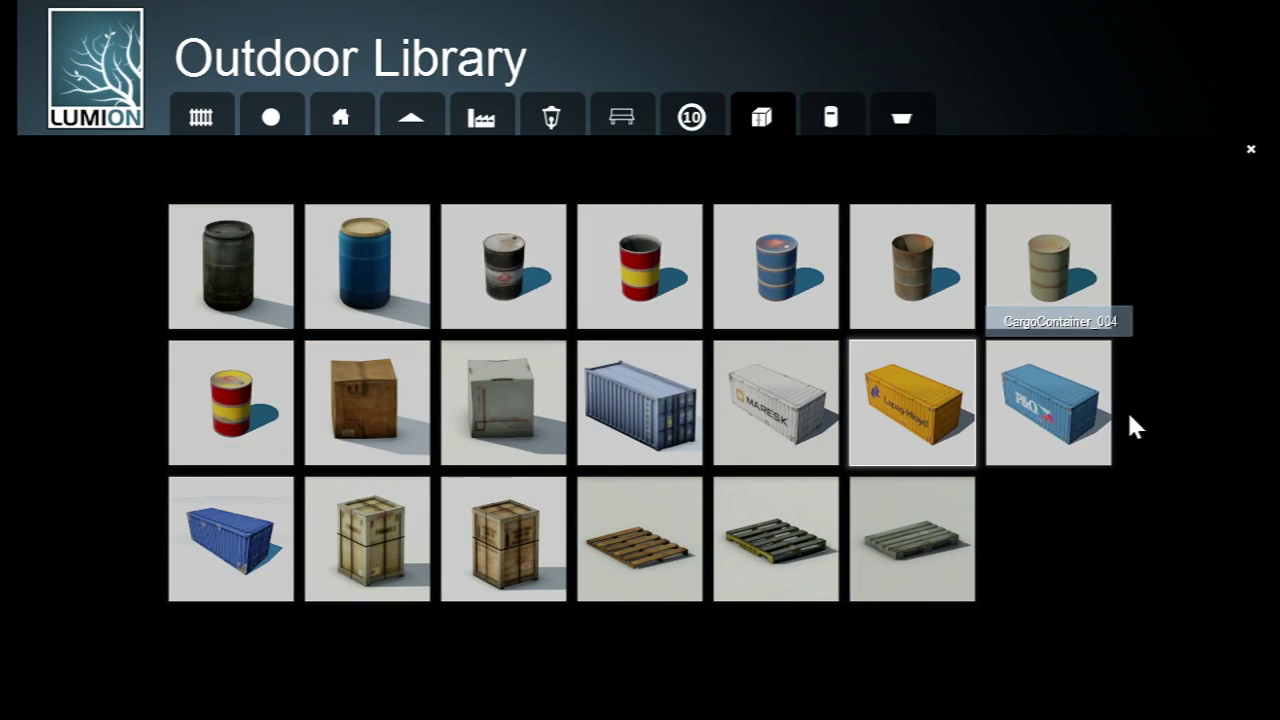
pyautogui.click(1075, 425)
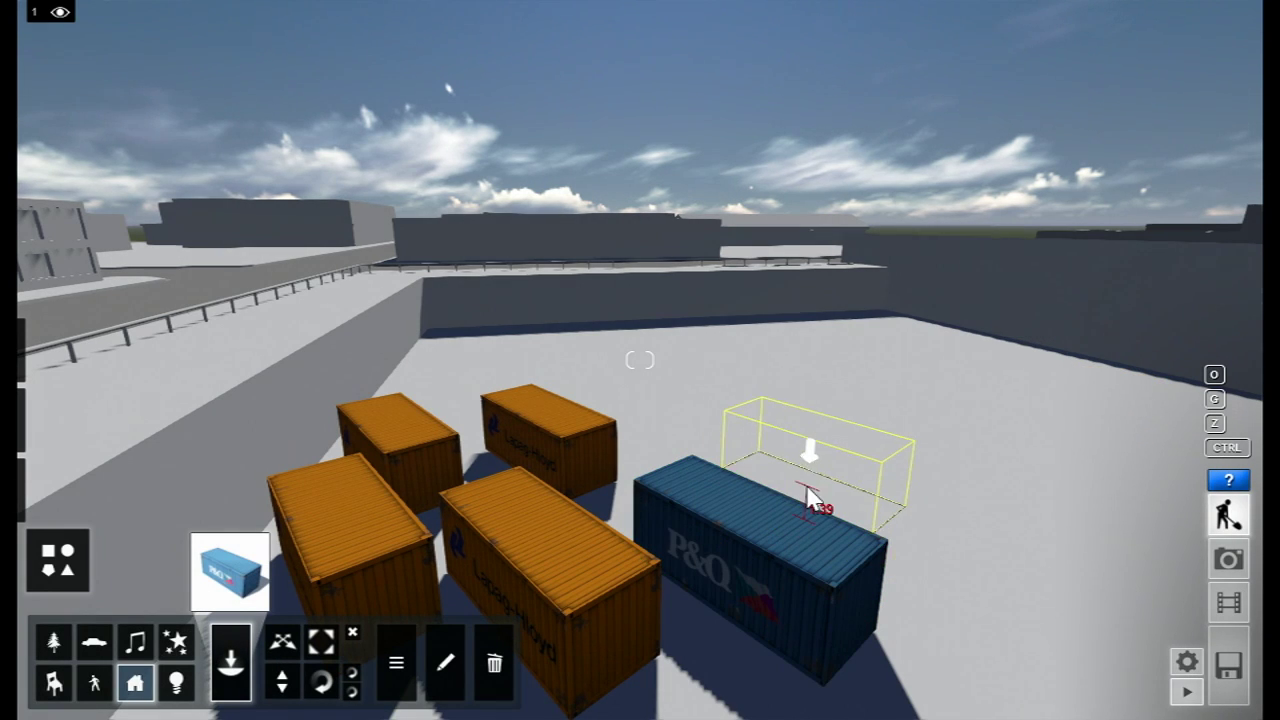
pyautogui.click(807, 489)
# Place a dumpster from the Outdoor Library's waste category beside the blue containers
pyautogui.click(220, 597)
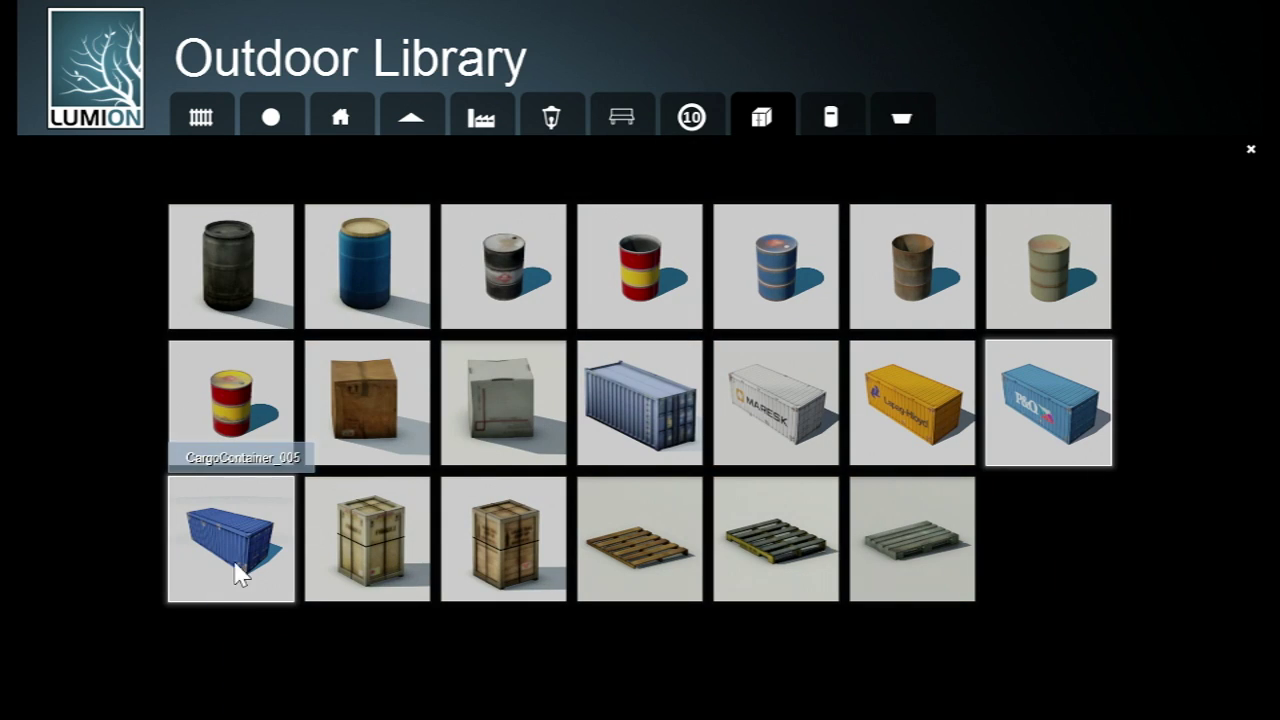
pyautogui.click(900, 128)
pyautogui.click(923, 276)
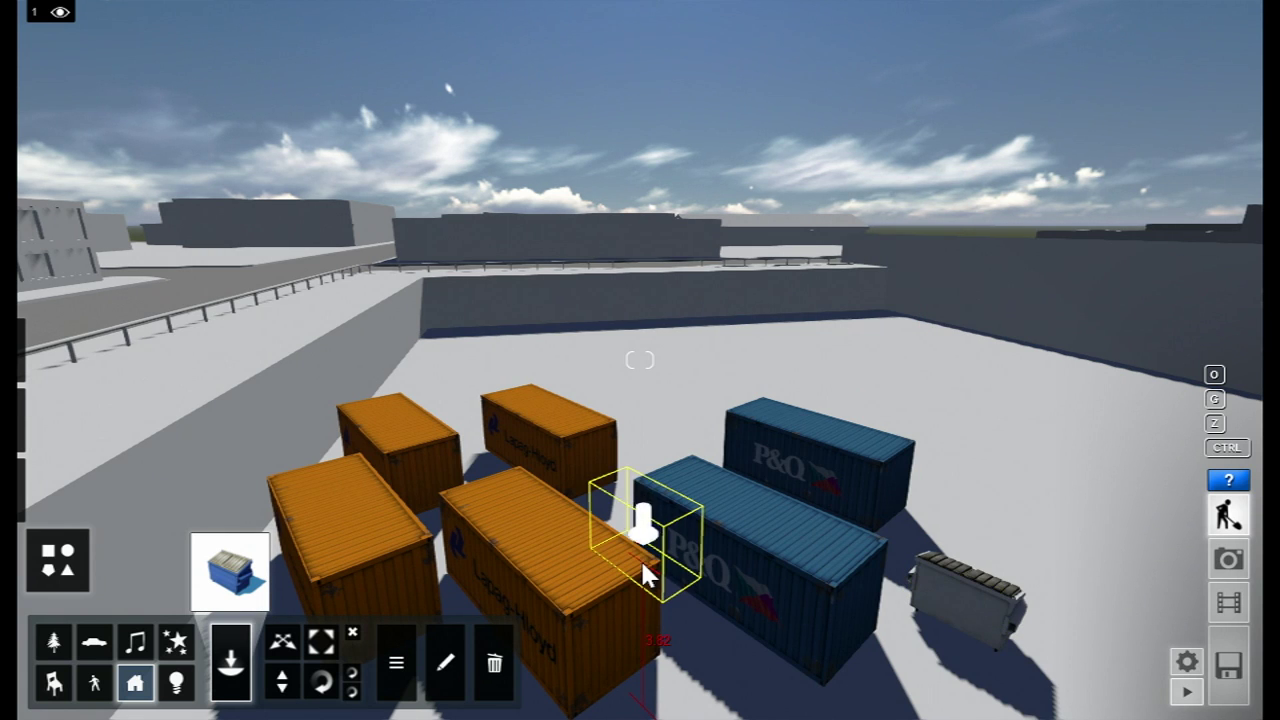
# Place a hatchback from the Transport Library's cars category on the street and rotate it in line with the curb
pyautogui.moveTo(642, 562); pyautogui.dragTo(370, 560, button='right')
pyautogui.press('s')
pyautogui.press('d')
pyautogui.press('w')
pyautogui.press('w')
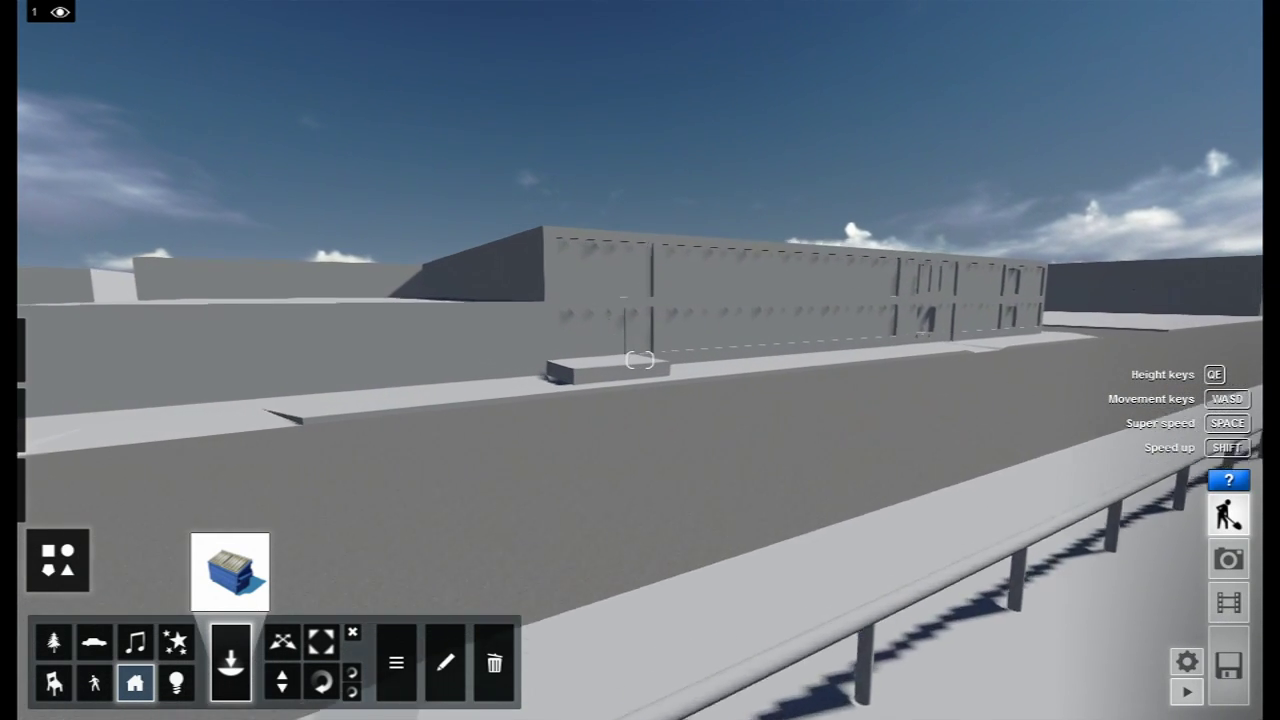
pyautogui.click(94, 643)
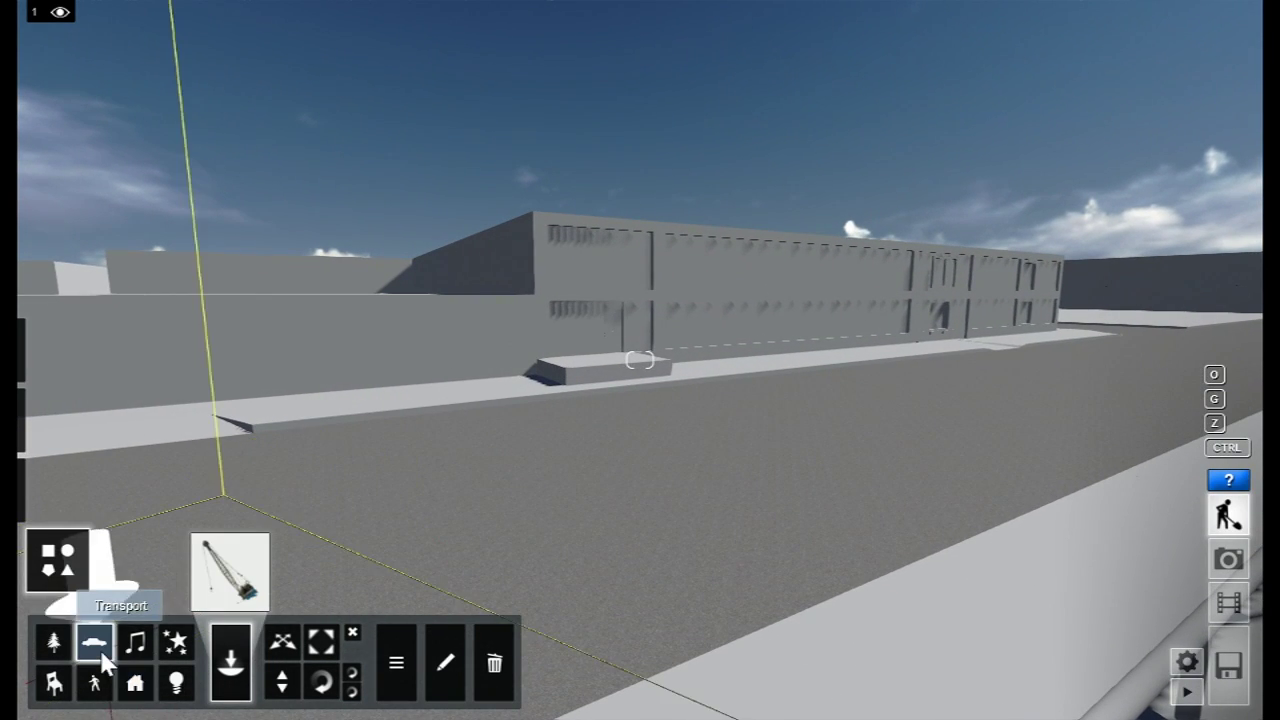
pyautogui.click(241, 580)
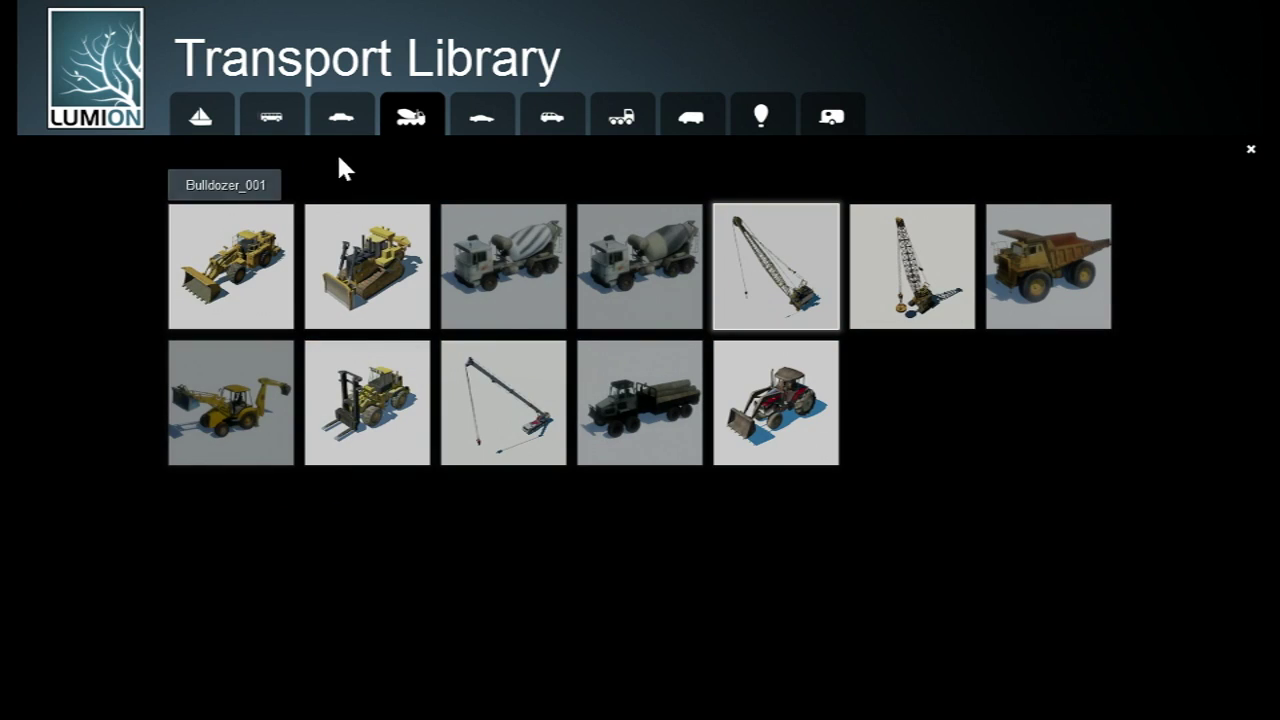
pyautogui.click(350, 116)
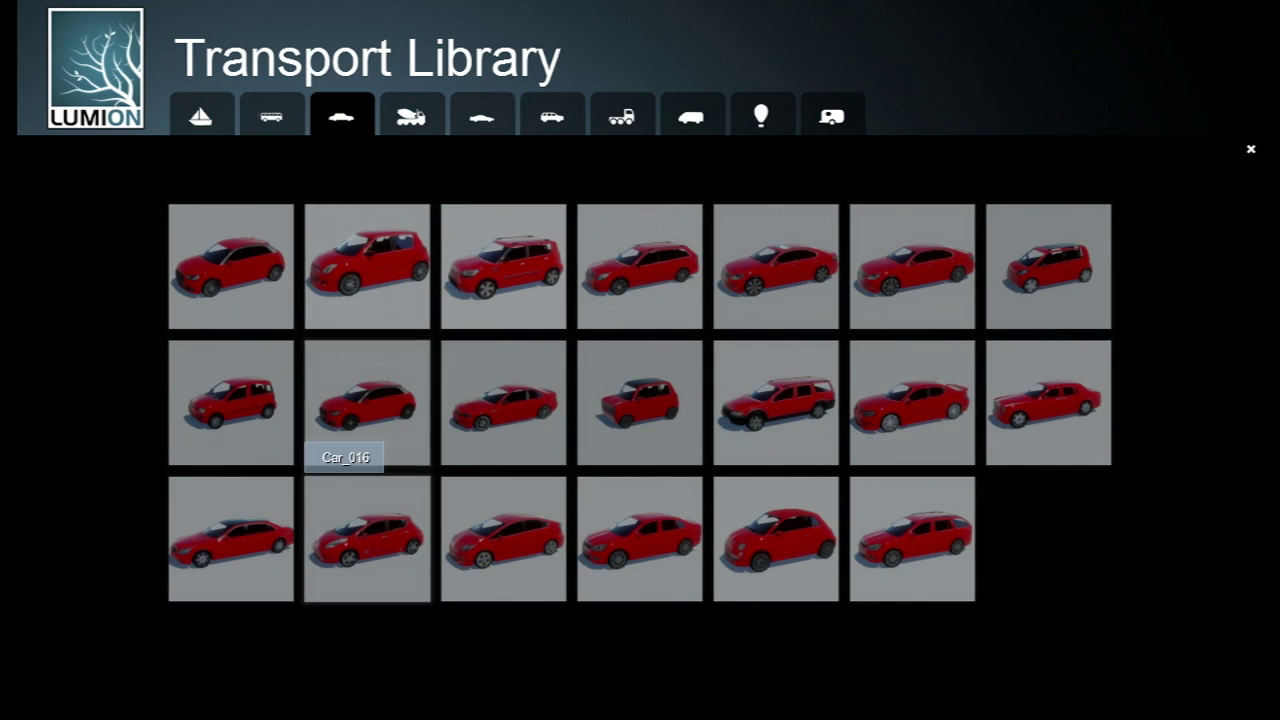
pyautogui.click(455, 552)
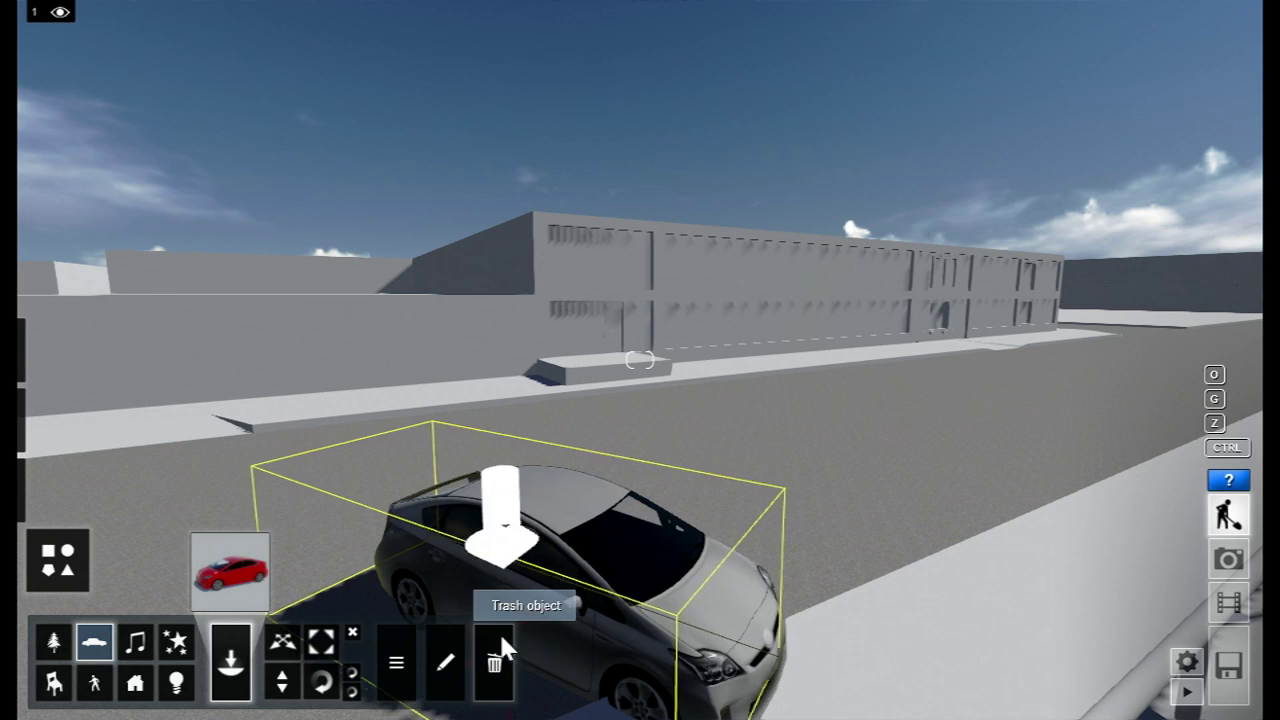
pyautogui.moveTo(567, 640); pyautogui.dragTo(766, 563)
# Place three trees of the Nature Library's first broadleaf type in a row on the sidewalk between railing and road
pyautogui.moveTo(640, 360); pyautogui.dragTo(398, 391, button='right')
pyautogui.press('d')
pyautogui.press('d')
pyautogui.press('d')
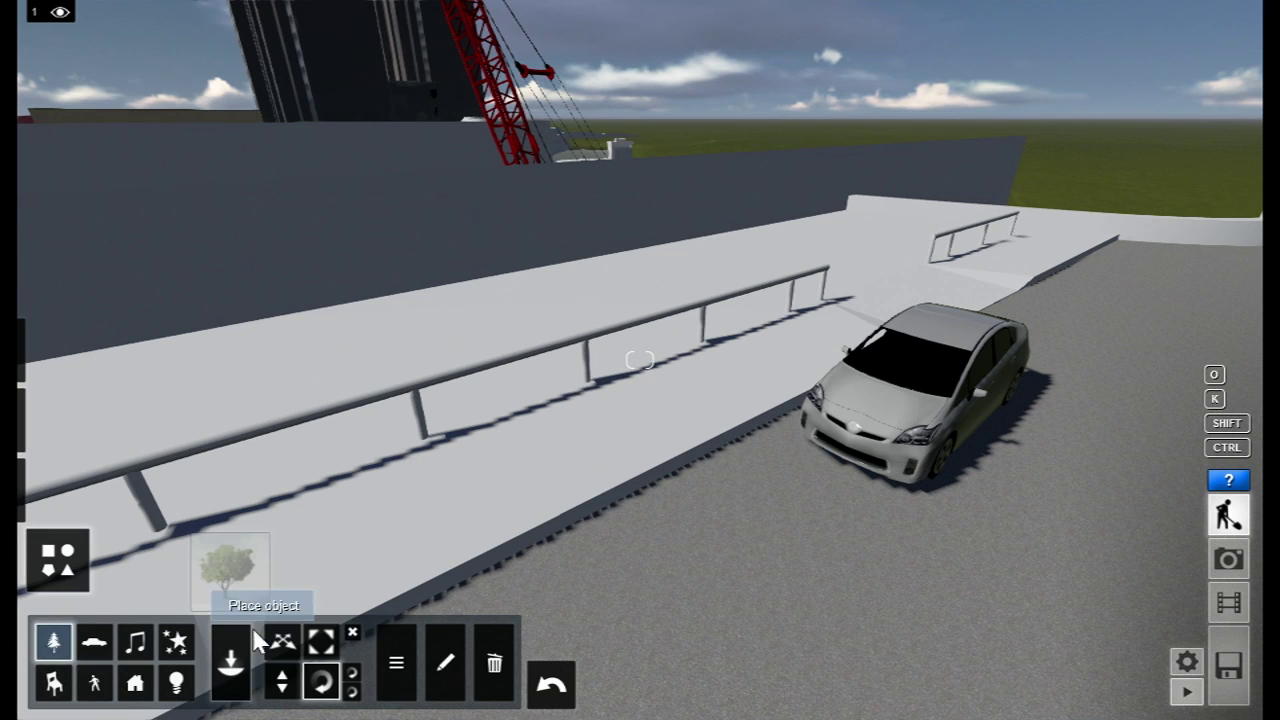
pyautogui.click(229, 568)
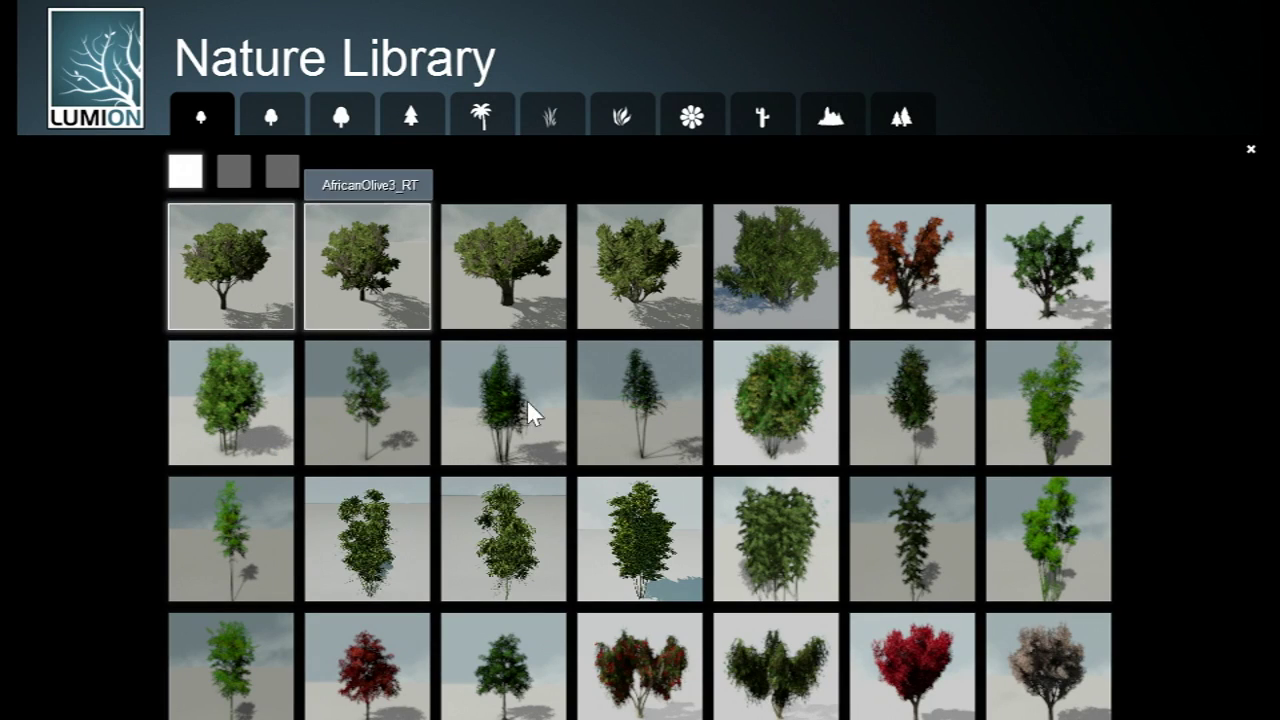
pyautogui.click(232, 283)
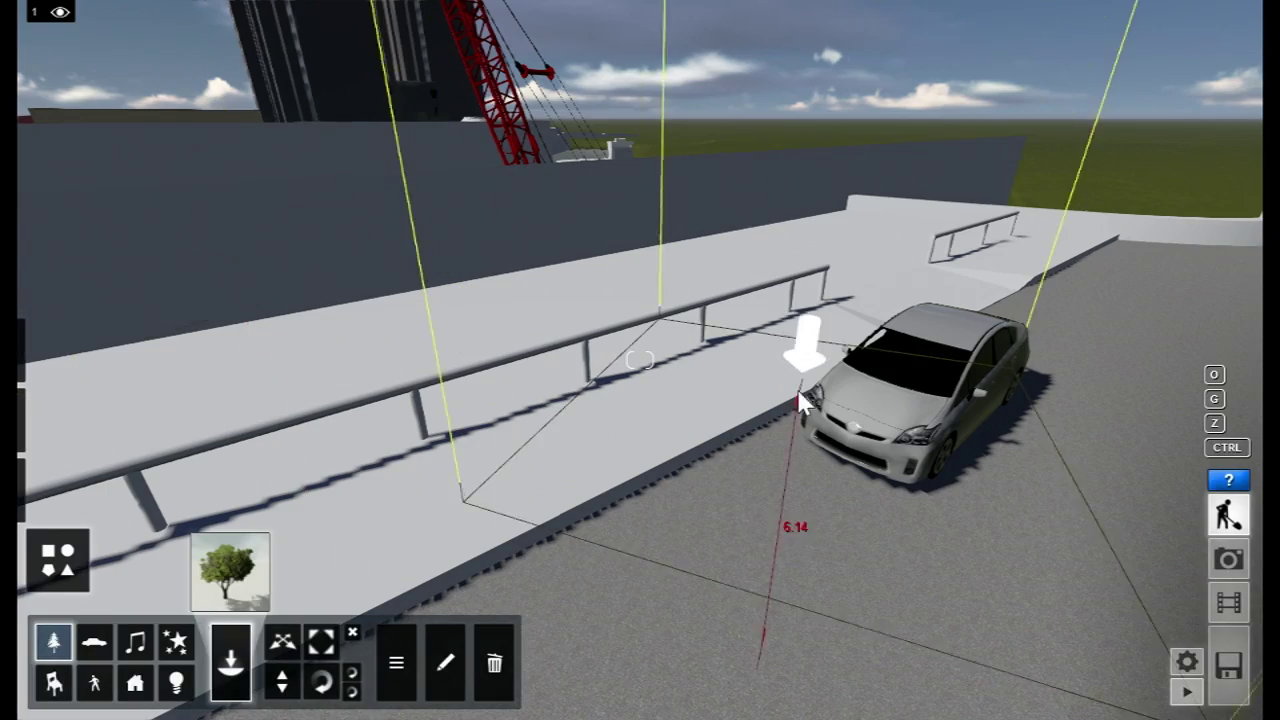
pyautogui.click(730, 362)
pyautogui.click(660, 400)
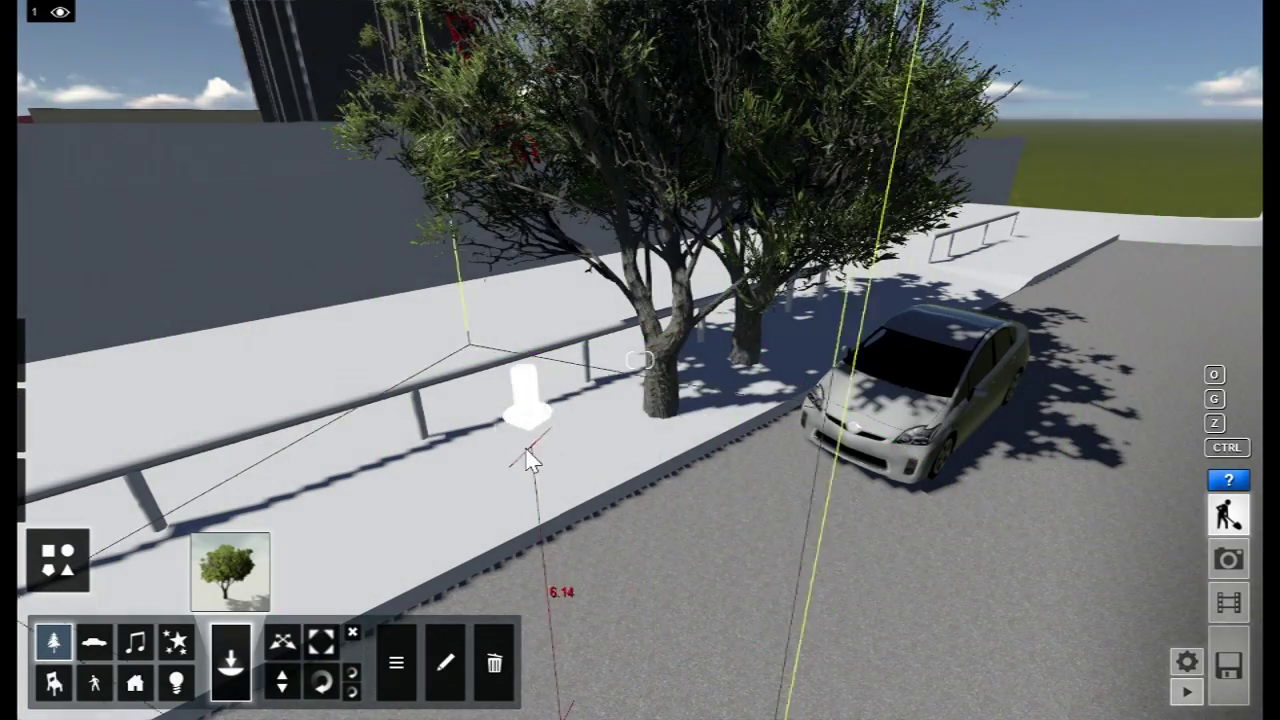
pyautogui.click(505, 445)
# Place a walking man from the Character Library on the sidewalk near the curb beside the railing
pyautogui.moveTo(430, 540); pyautogui.dragTo(200, 538, button='right')
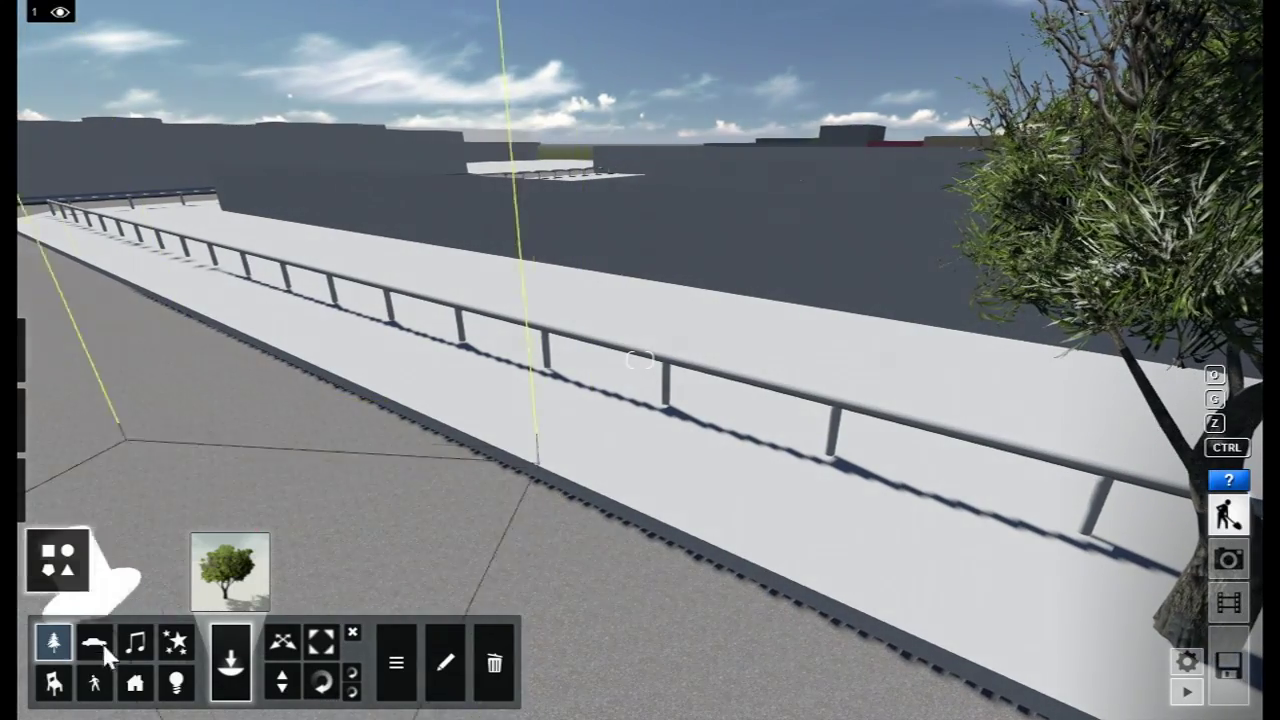
pyautogui.click(94, 685)
pyautogui.click(230, 571)
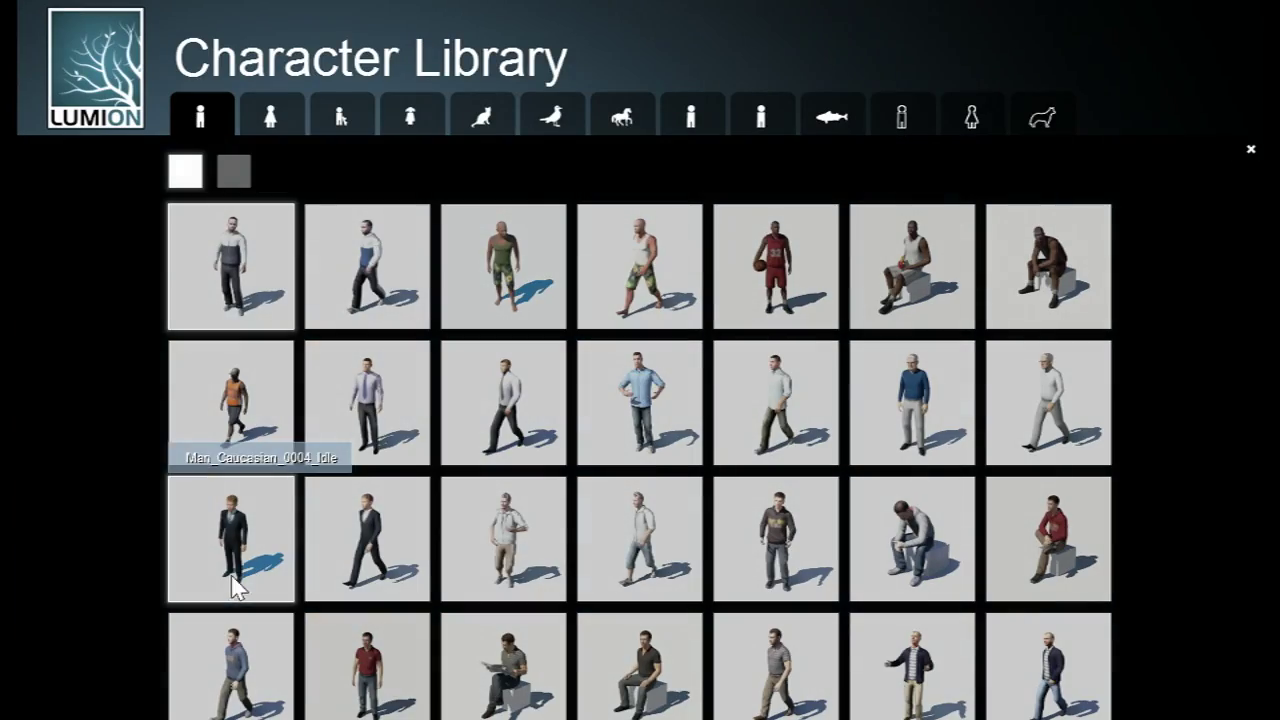
pyautogui.click(372, 268)
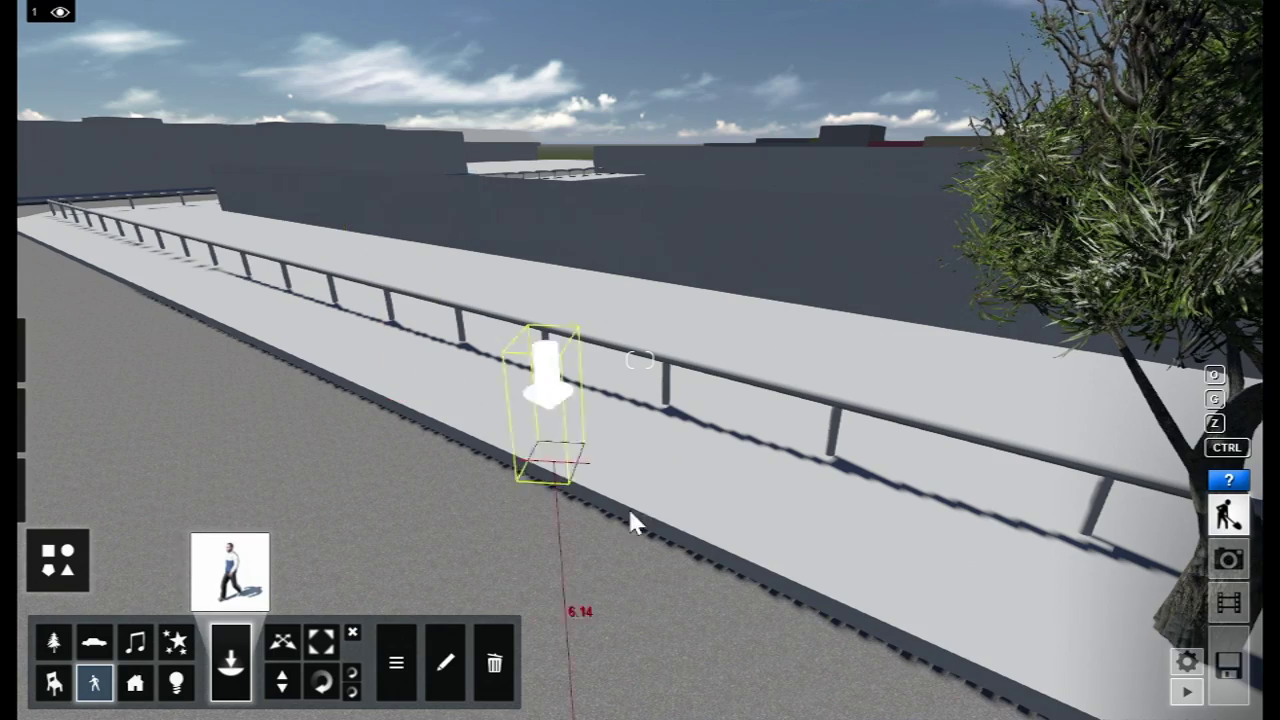
pyautogui.click(785, 530)
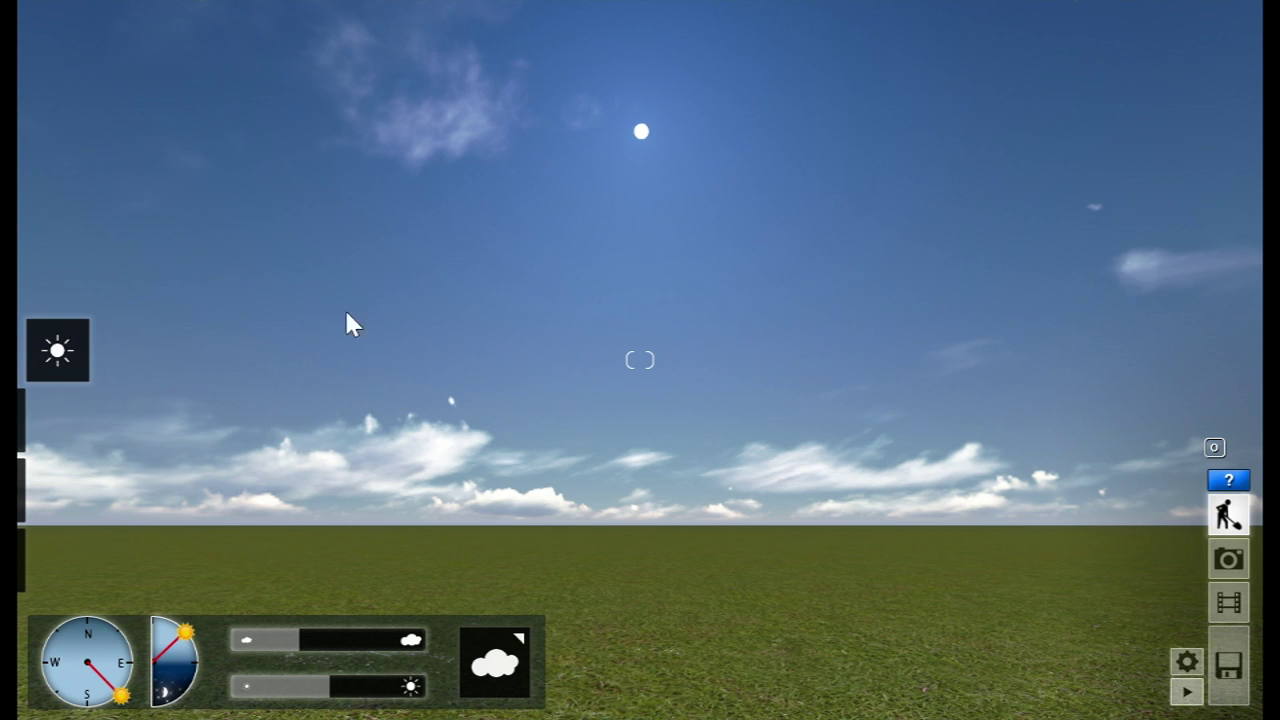
# Start a new scene from the preset with a grassy lakeshore and mountains across the water
pyautogui.click(1227, 652)
pyautogui.click(340, 55)
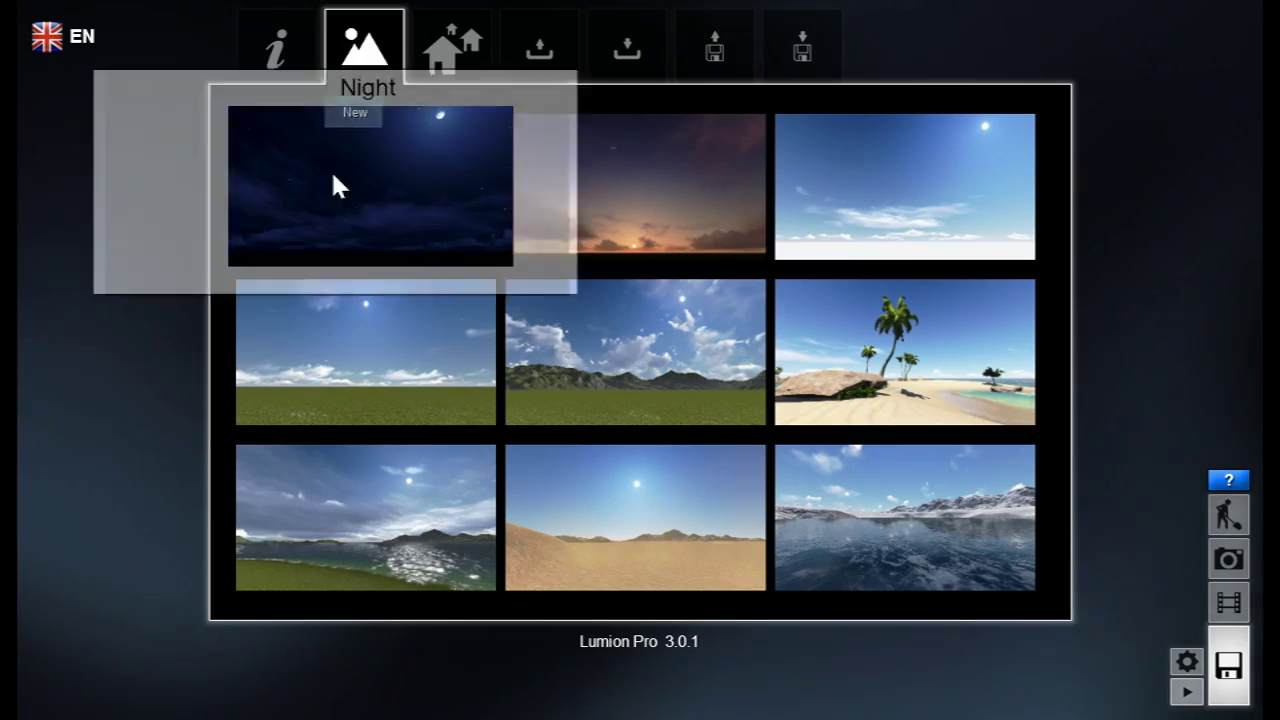
pyautogui.click(337, 555)
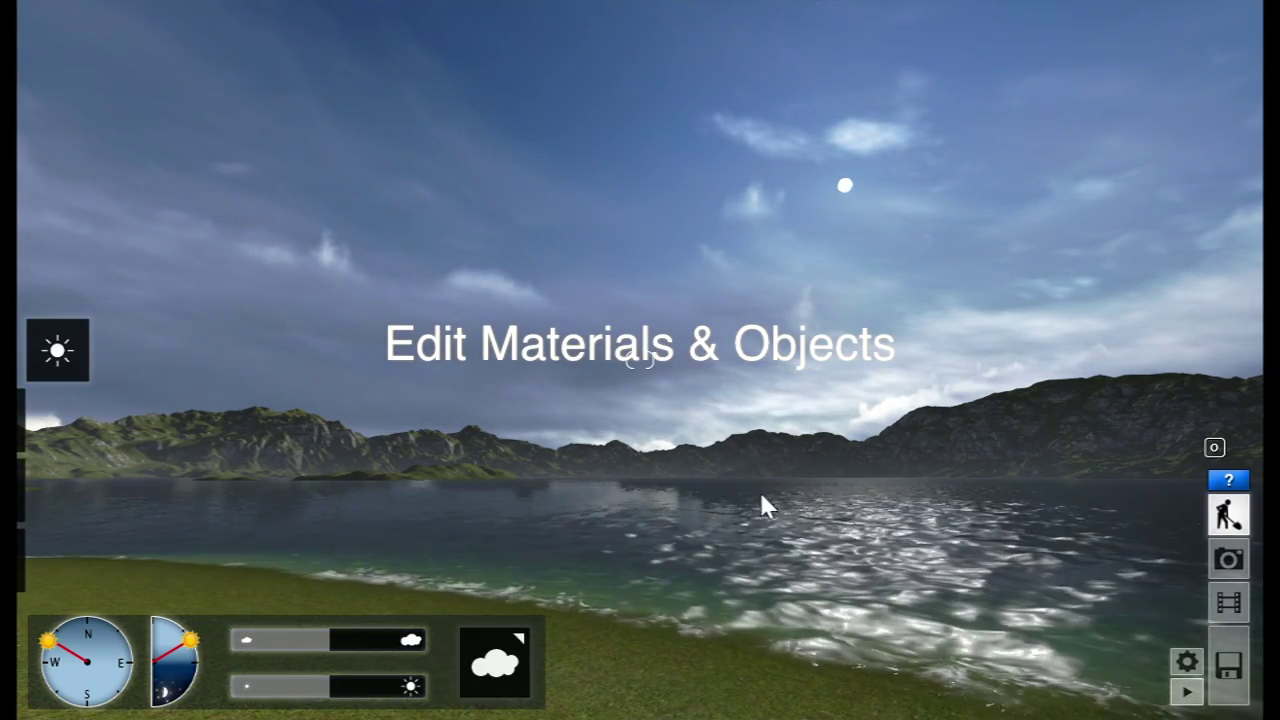
# Flatten the hilly grassland by the shore into a broad level plateau using a larger, faster terrain brush
pyautogui.moveTo(760, 495); pyautogui.dragTo(400, 499, button='right')
pyautogui.press('w')
pyautogui.press('w')
pyautogui.press('q')
pyautogui.moveTo(640, 478); pyautogui.dragTo(611, 558, button='right')
pyautogui.press('s')
pyautogui.click(57, 420)
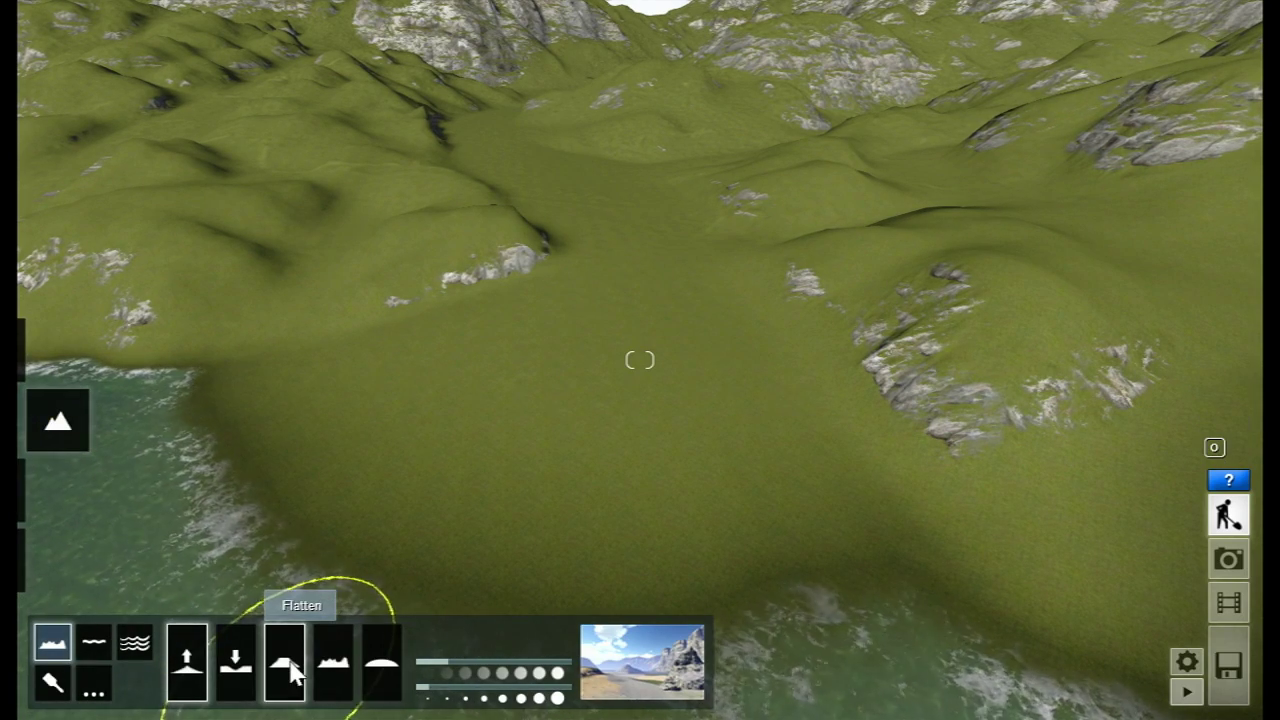
pyautogui.moveTo(426, 687); pyautogui.dragTo(513, 687)
pyautogui.moveTo(448, 661); pyautogui.dragTo(491, 661)
pyautogui.moveTo(628, 265)
pyautogui.mouseDown()
pyautogui.moveTo(945, 386)
pyautogui.moveTo(946, 400)
pyautogui.moveTo(626, 266)
pyautogui.moveTo(922, 402)
pyautogui.moveTo(608, 280)
pyautogui.moveTo(500, 415)
pyautogui.mouseUp()
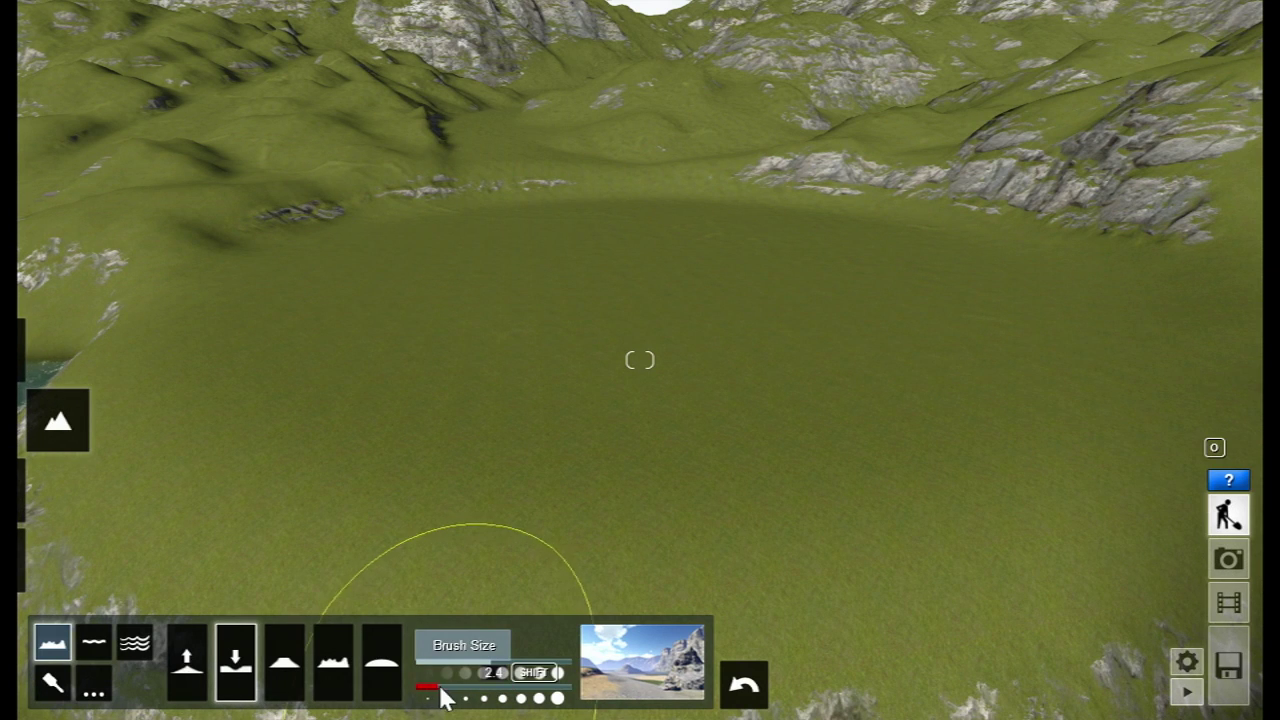
# Lower the terrain along the plateau's shoreline with a brush size of about 2.4 to carve steep rocky cliffs
pyautogui.moveTo(252, 335); pyautogui.dragTo(170, 325, button='right')
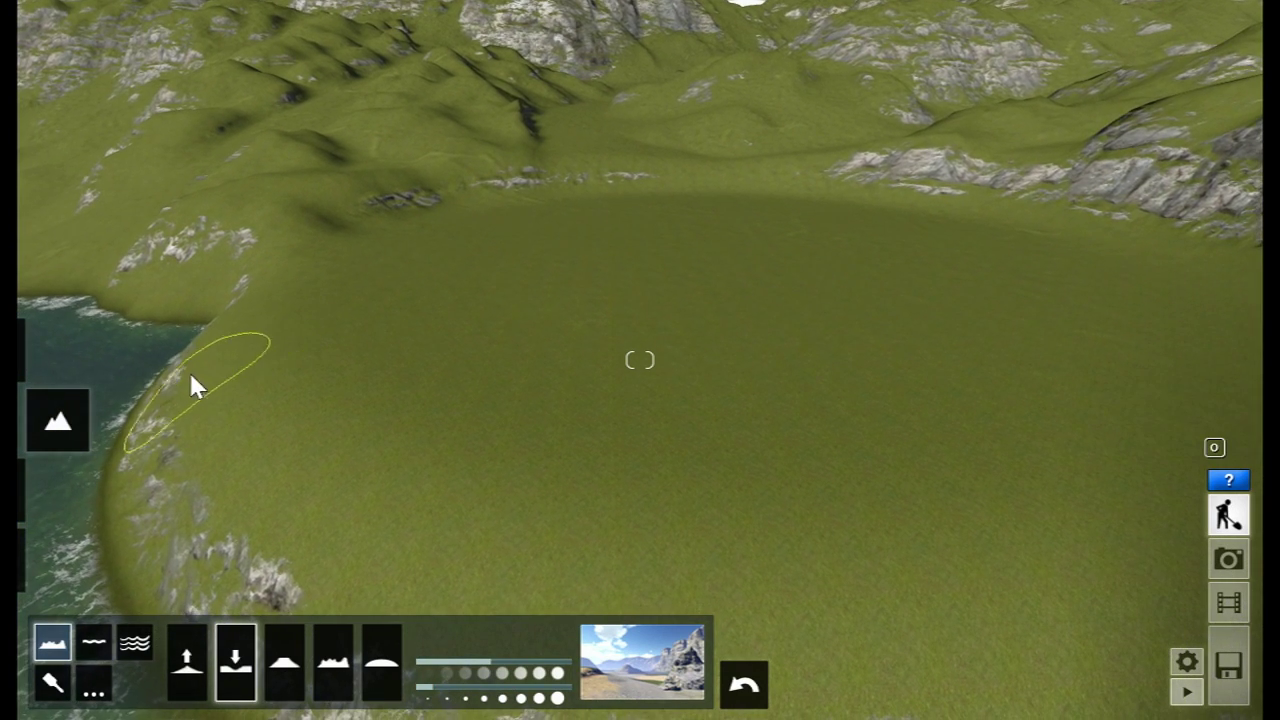
pyautogui.moveTo(164, 373)
pyautogui.mouseDown()
pyautogui.moveTo(169, 517)
pyautogui.moveTo(154, 491)
pyautogui.moveTo(214, 548)
pyautogui.mouseUp()
pyautogui.moveTo(457, 496); pyautogui.dragTo(544, 482, button='right')
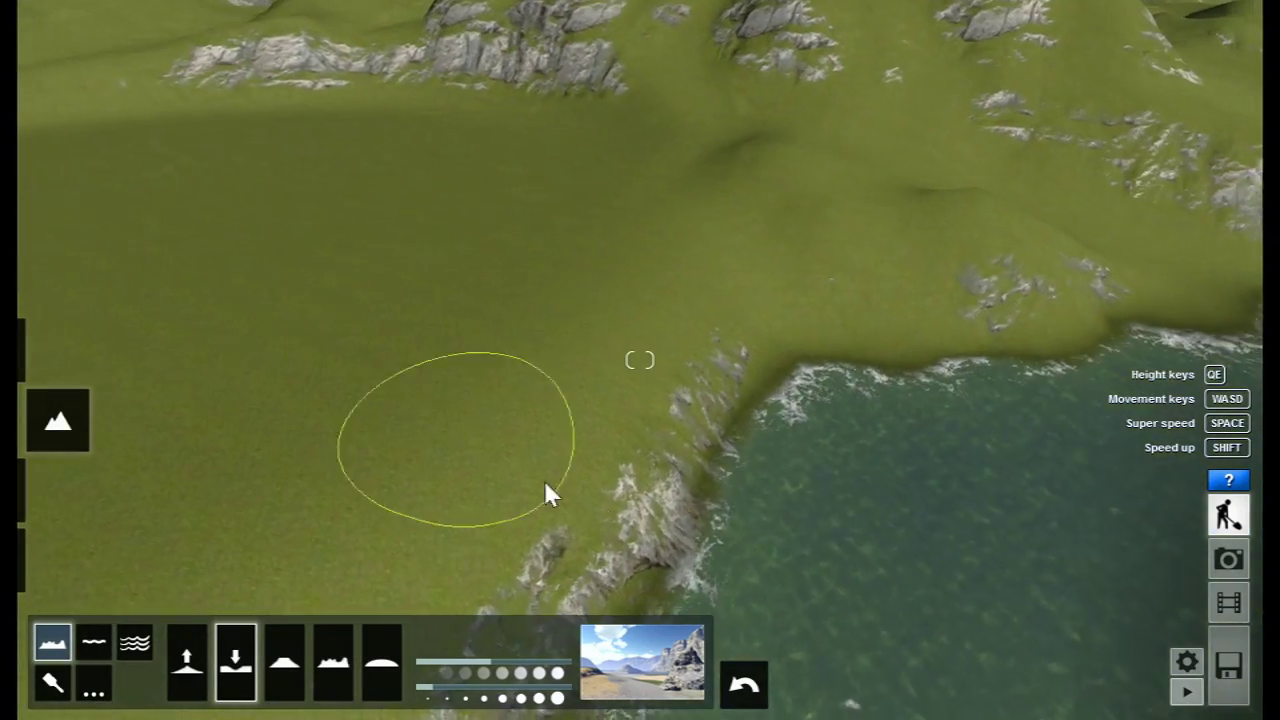
pyautogui.moveTo(684, 446)
pyautogui.mouseDown()
pyautogui.moveTo(580, 523)
pyautogui.moveTo(420, 537)
pyautogui.moveTo(486, 451)
pyautogui.moveTo(710, 296)
pyautogui.moveTo(503, 243)
pyautogui.moveTo(409, 123)
pyautogui.mouseUp()
pyautogui.press('a')
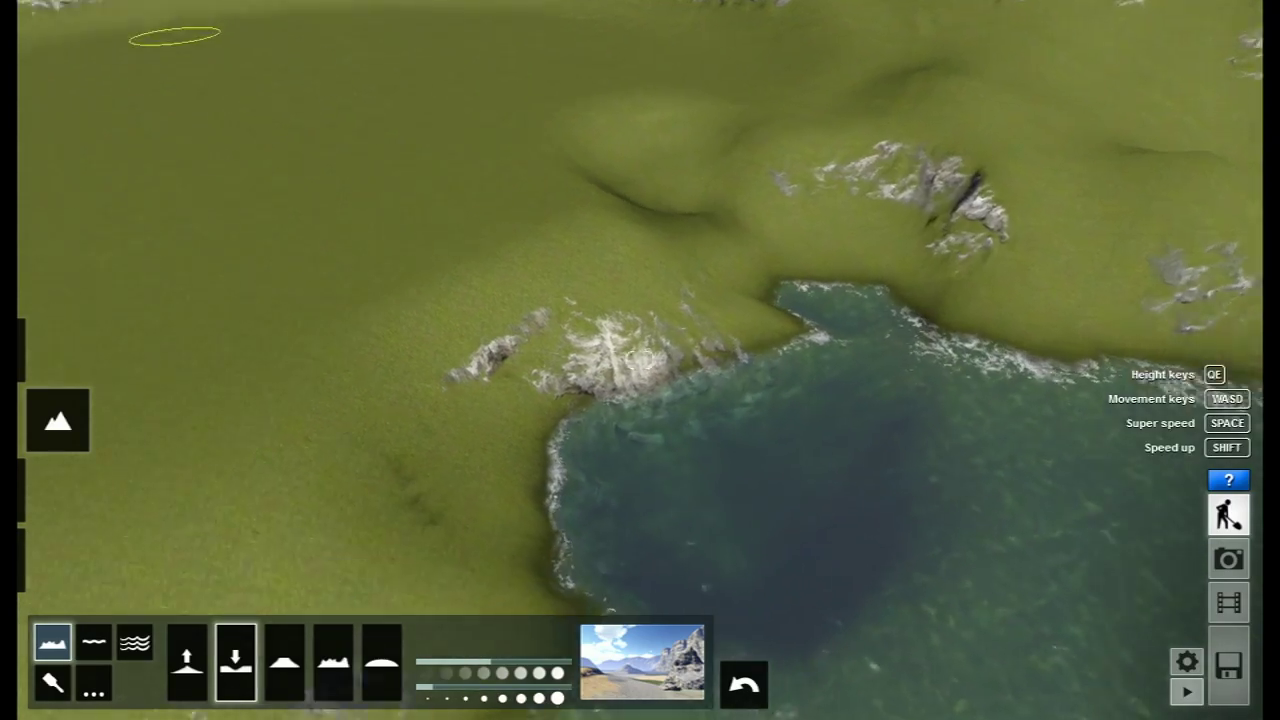
pyautogui.moveTo(932, 371)
pyautogui.mouseDown()
pyautogui.moveTo(660, 393)
pyautogui.moveTo(318, 136)
pyautogui.mouseUp()
pyautogui.moveTo(318, 136)
pyautogui.mouseDown(button='right')
pyautogui.moveTo(220, 128)
pyautogui.moveTo(318, 88)
pyautogui.mouseUp(button='right')
pyautogui.moveTo(65, 351)
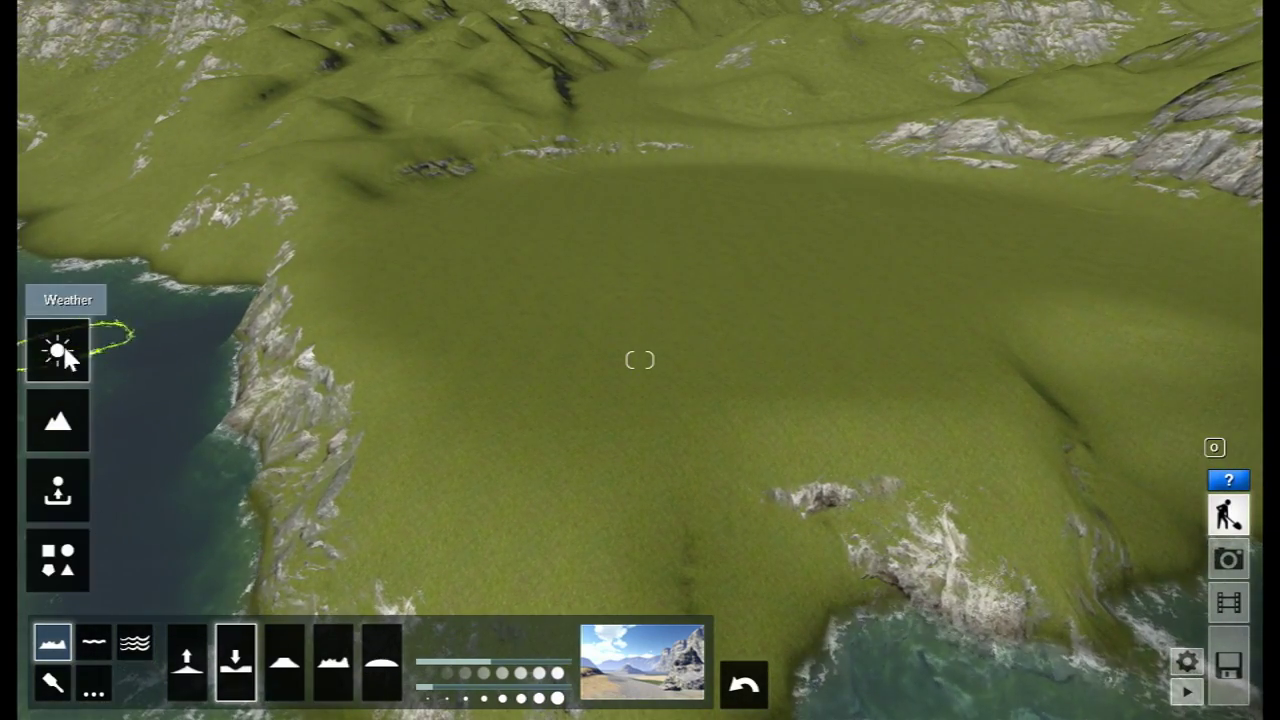
# Import Revit Collada Sample.dae into the library without animations and place the house on the grassy plateau
pyautogui.click(59, 488)
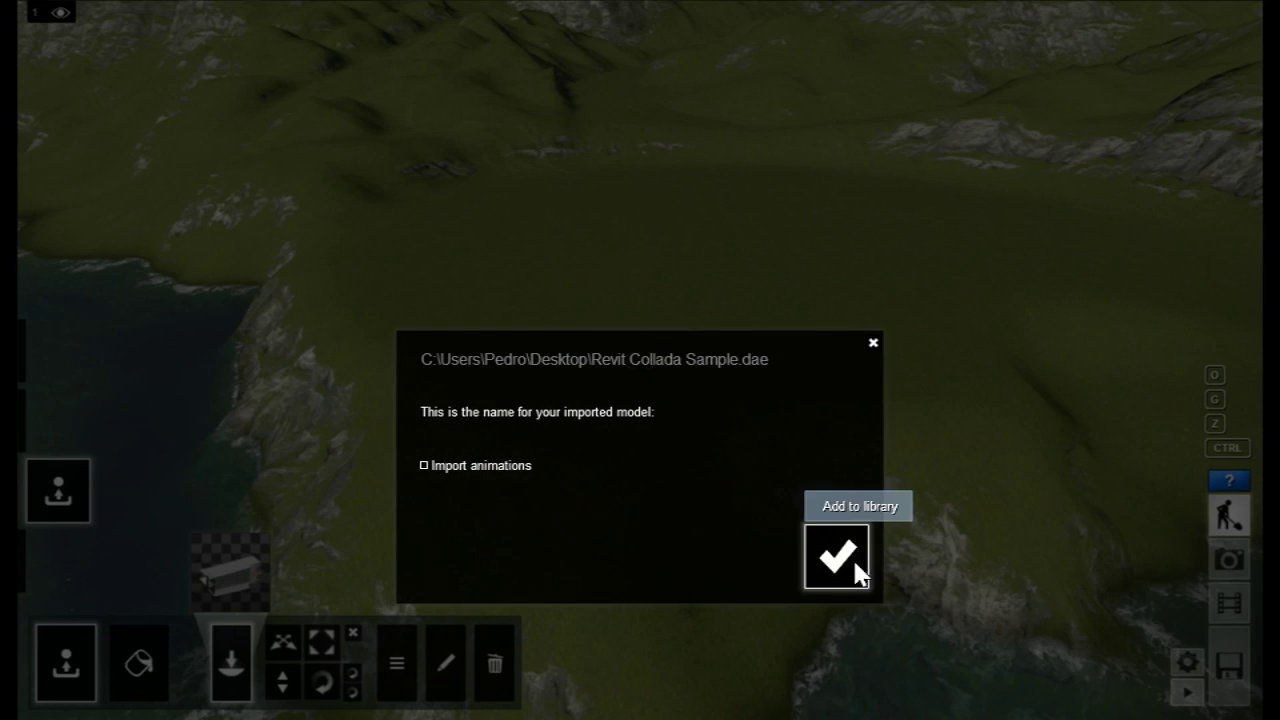
pyautogui.click(836, 553)
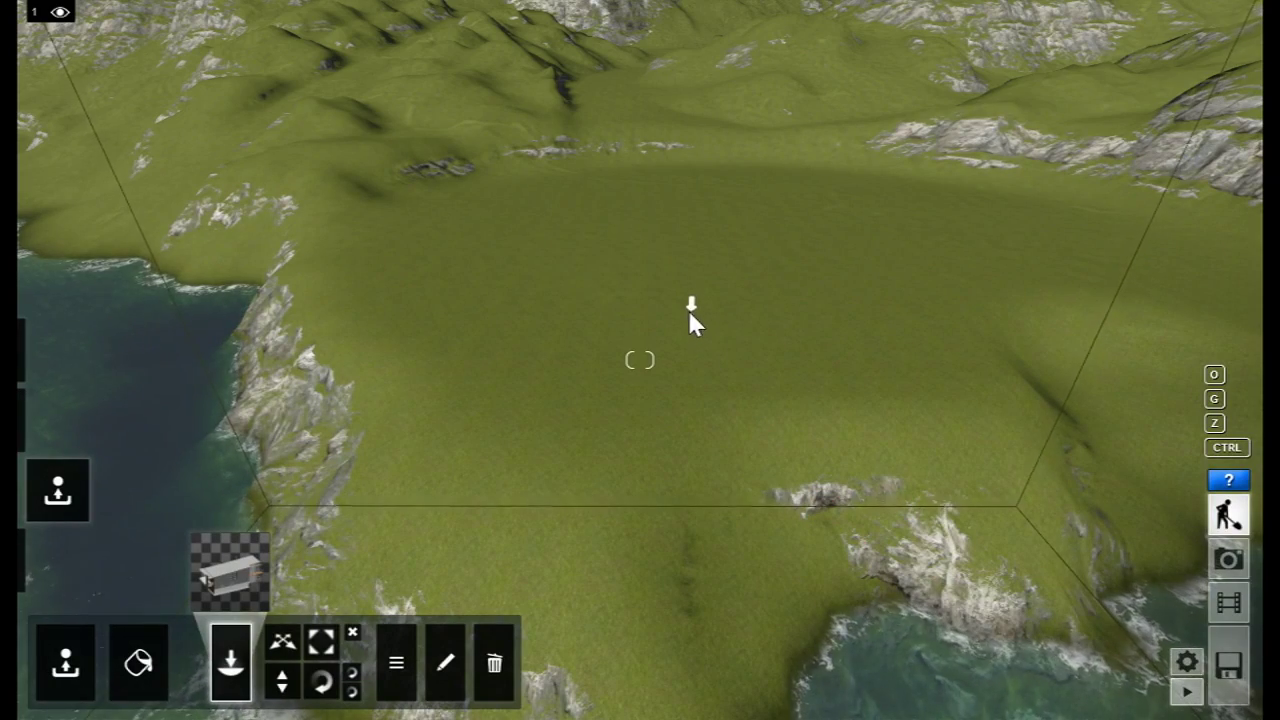
pyautogui.click(650, 275)
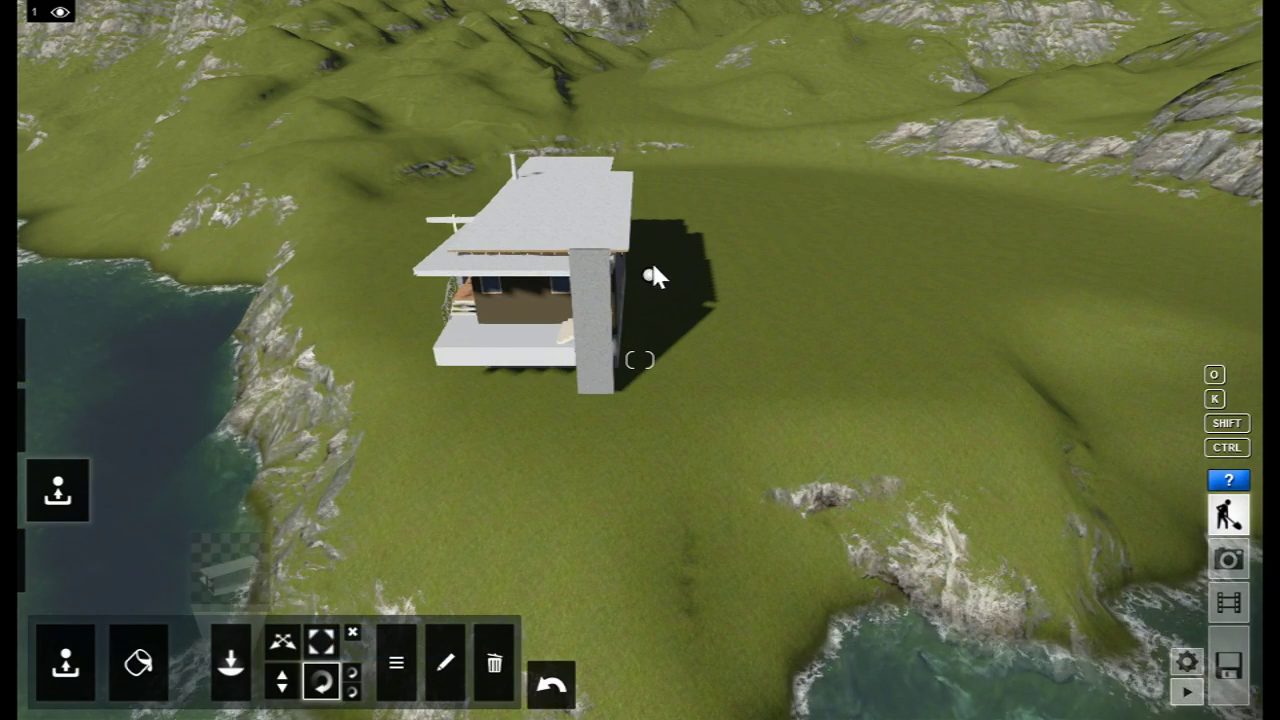
# Rotate the house so its glazed corner and entrance doors face the camera, and scale it up
pyautogui.moveTo(653, 267); pyautogui.dragTo(531, 253)
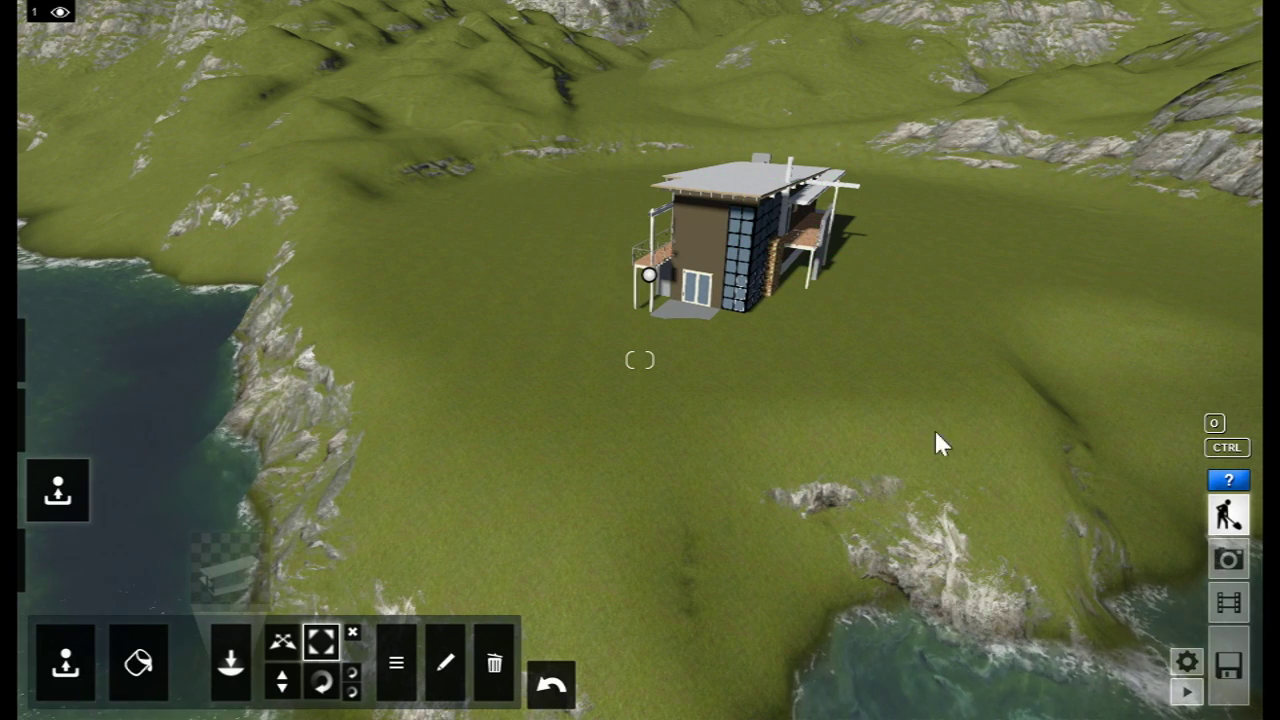
pyautogui.moveTo(648, 273); pyautogui.dragTo(579, 261)
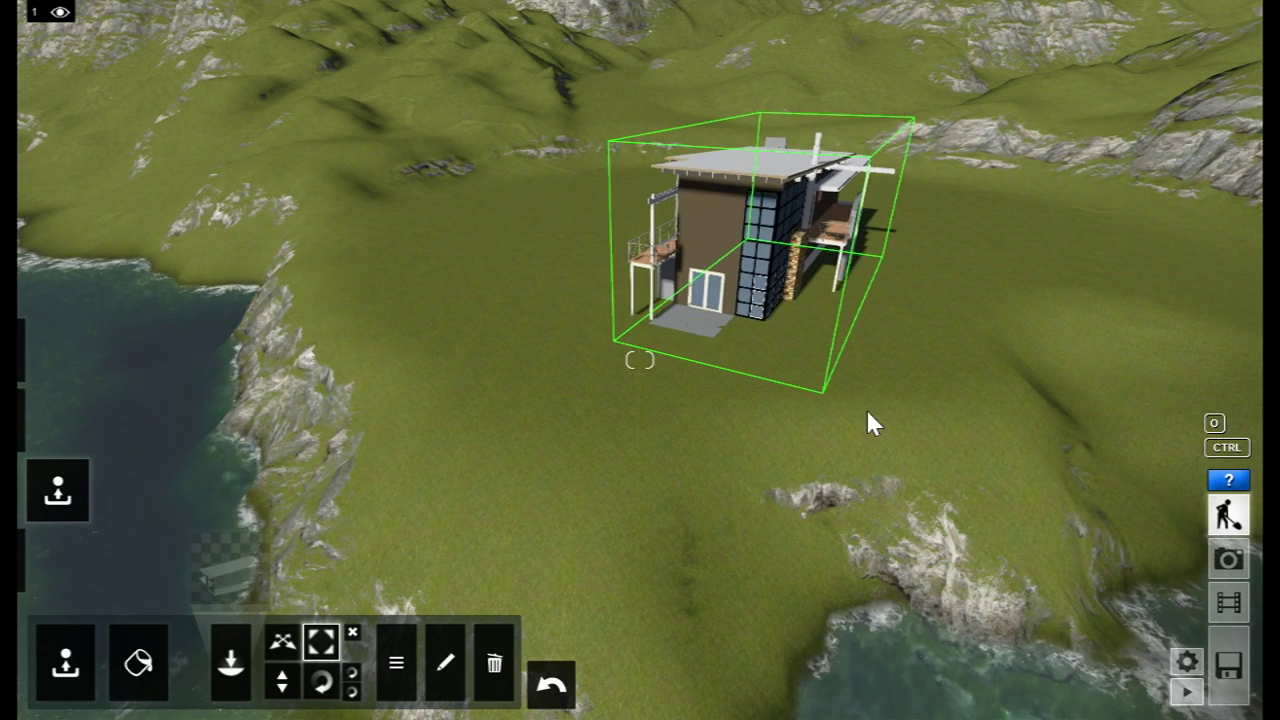
pyautogui.moveTo(867, 410); pyautogui.dragTo(559, 270)
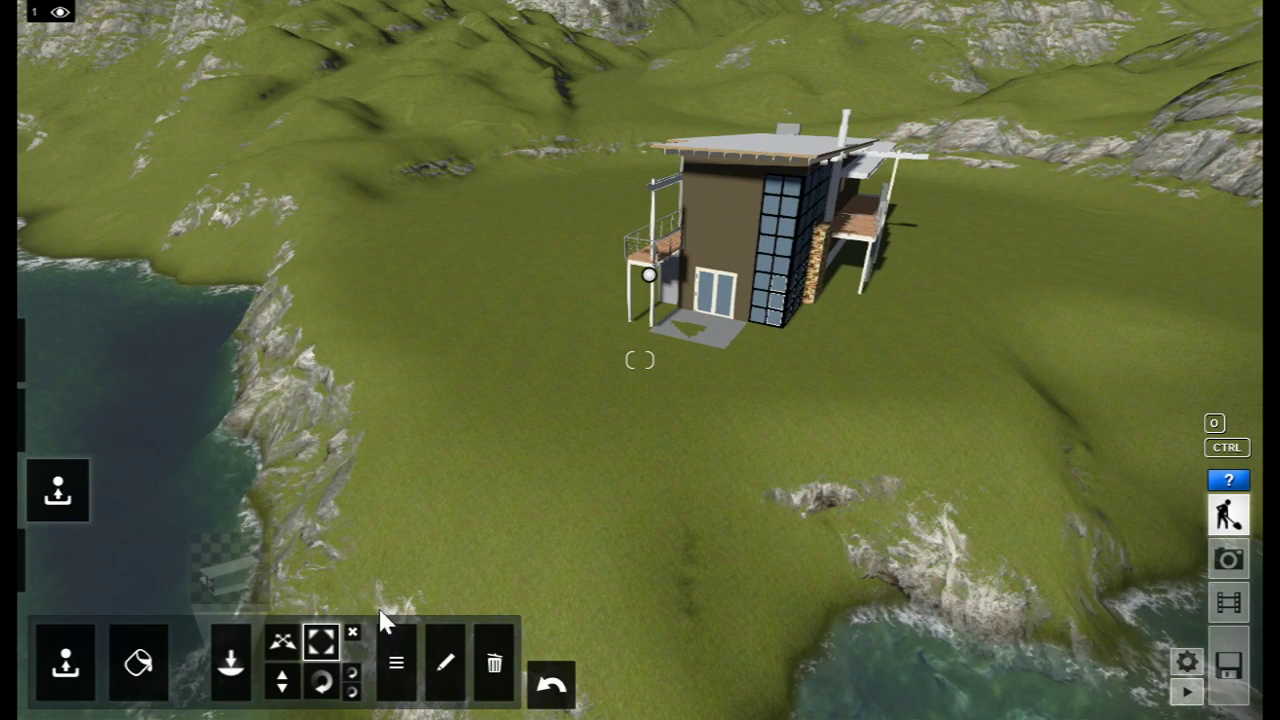
# Move the house nearer to the shoreline cliffs and raise it until the entrance slab stands above the grass
pyautogui.moveTo(649, 273); pyautogui.dragTo(569, 268)
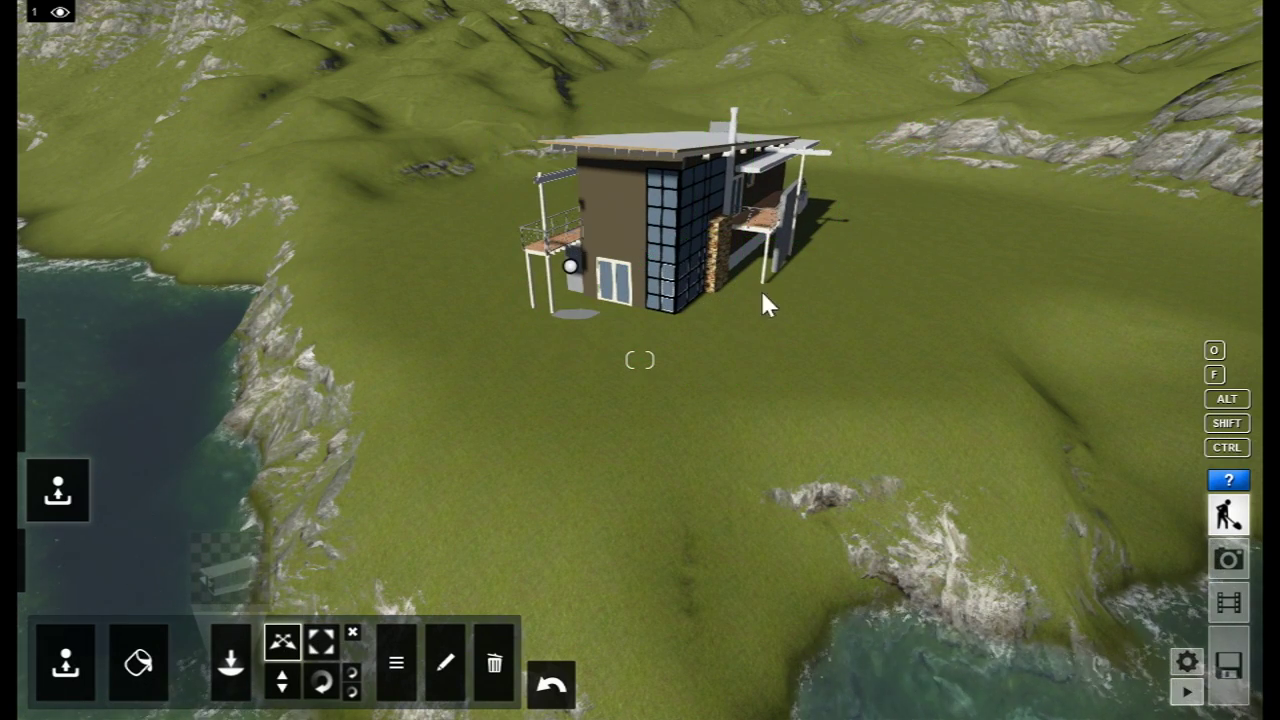
pyautogui.press('w')
pyautogui.moveTo(762, 292); pyautogui.dragTo(740, 205, button='right')
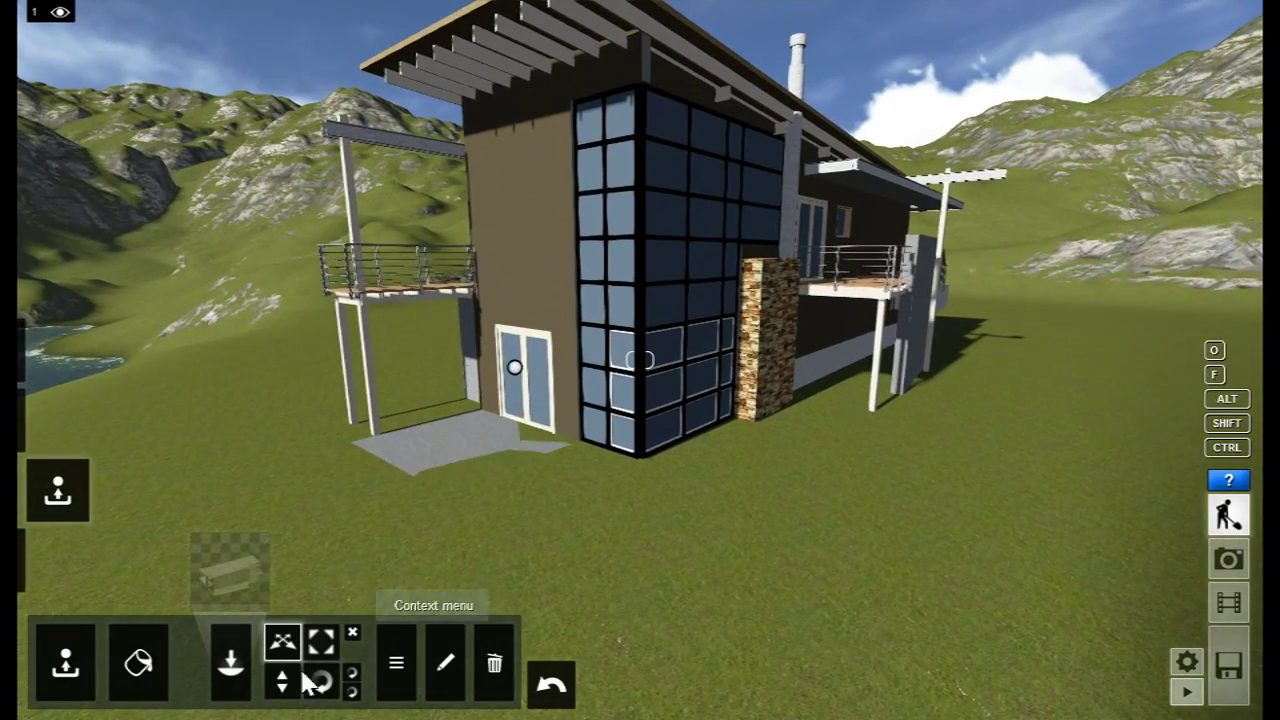
pyautogui.click(284, 681)
pyautogui.moveTo(514, 367)
pyautogui.mouseDown()
pyautogui.moveTo(762, 549)
pyautogui.moveTo(765, 534)
pyautogui.moveTo(515, 346)
pyautogui.mouseUp()
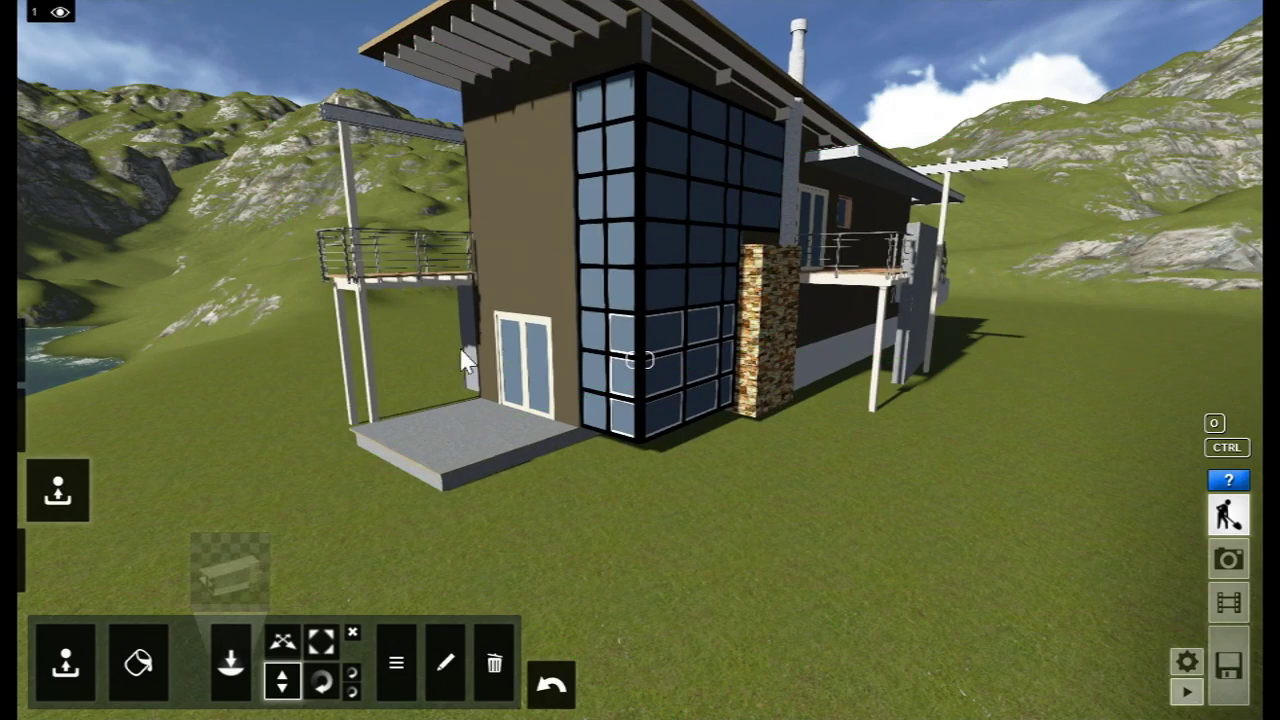
# Start editing the house's materials and assign the custom glass material to the curtain wall and door panes
pyautogui.press('w')
pyautogui.moveTo(508, 352); pyautogui.dragTo(408, 325, button='right')
pyautogui.press('w')
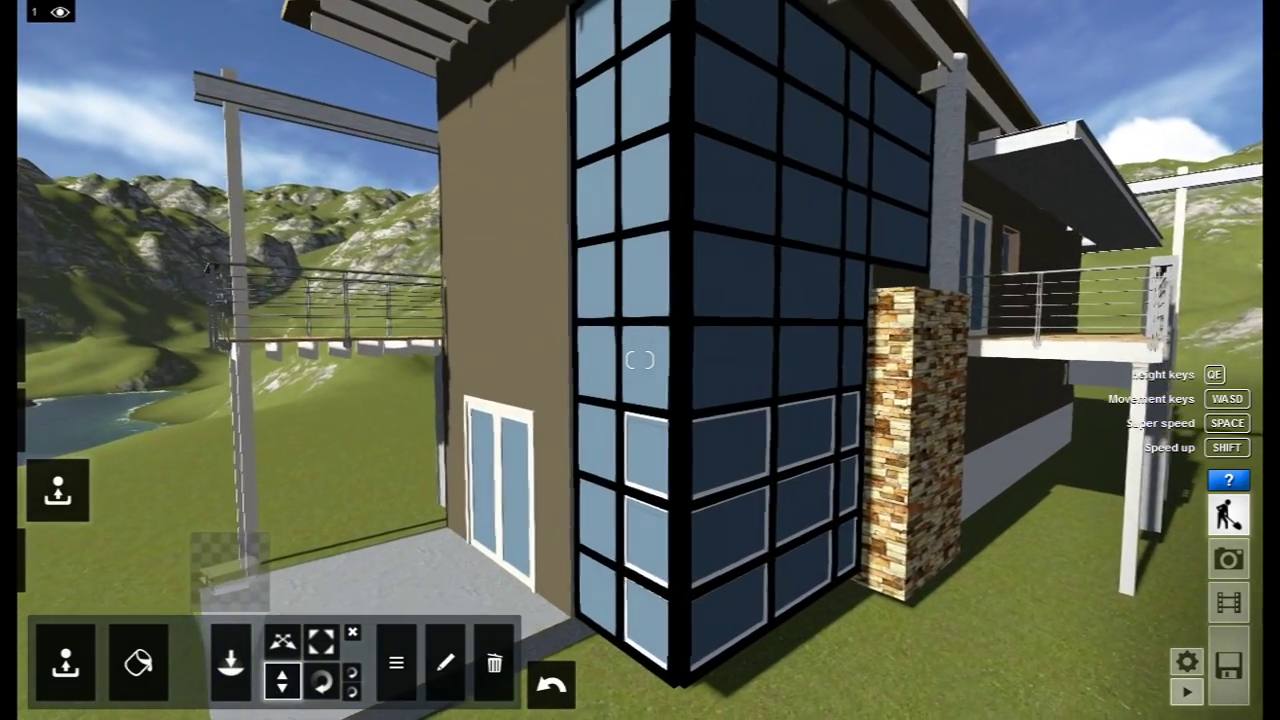
pyautogui.press('ctrl')
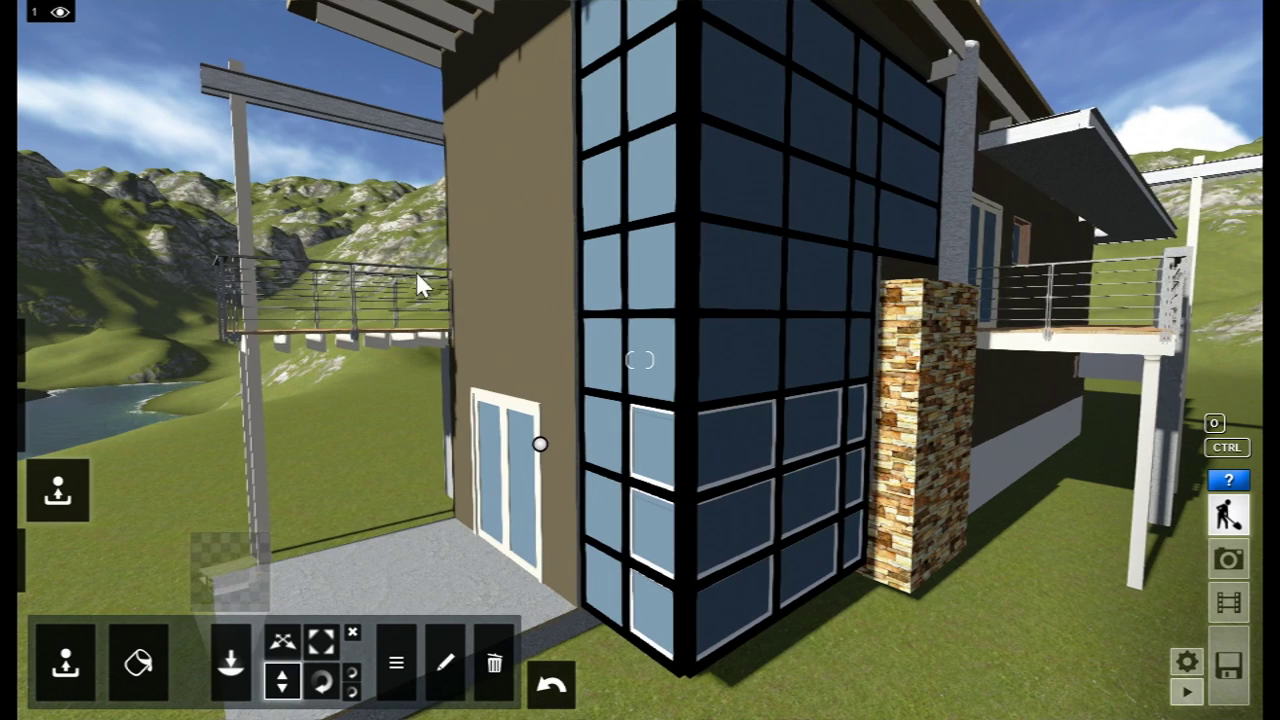
pyautogui.click(138, 664)
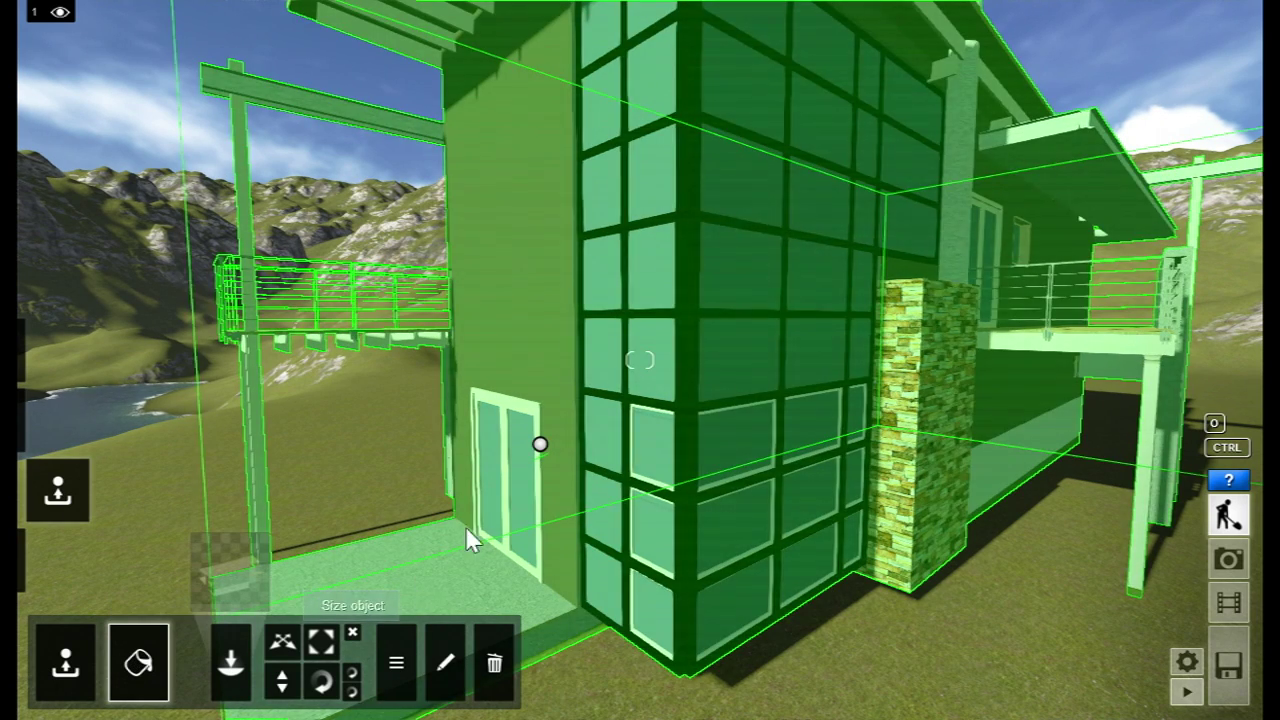
pyautogui.click(820, 312)
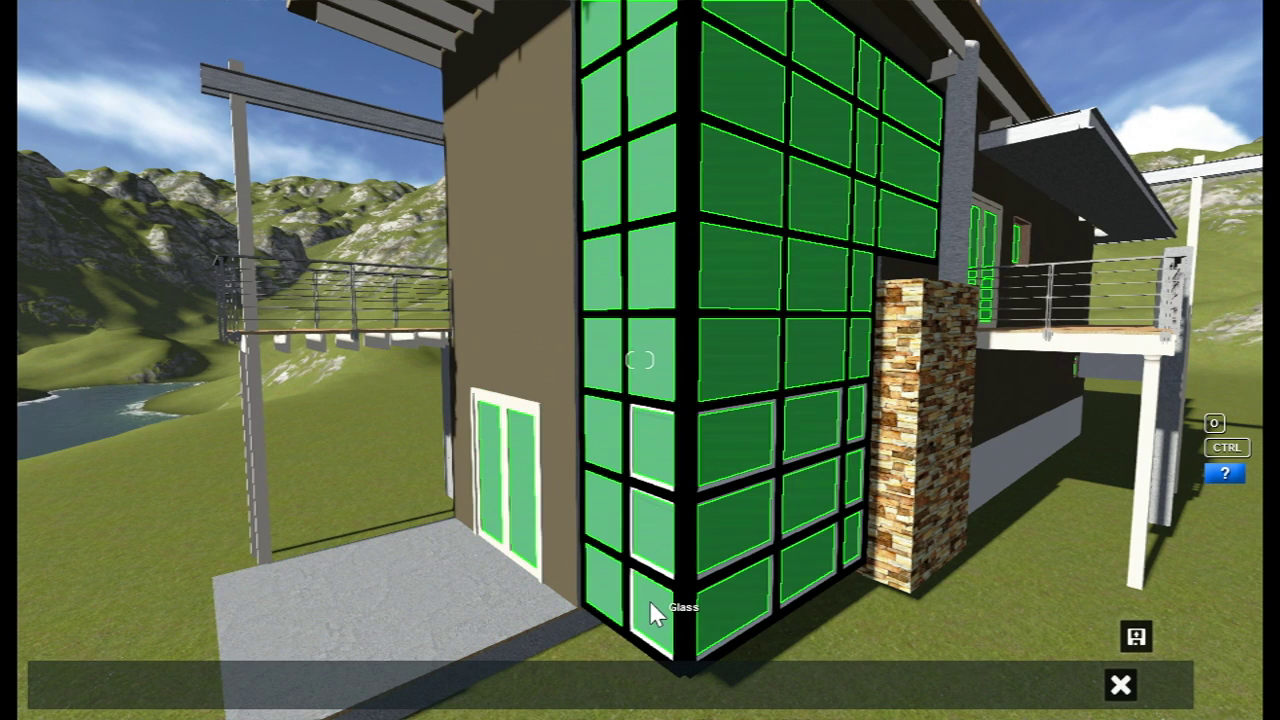
pyautogui.click(654, 608)
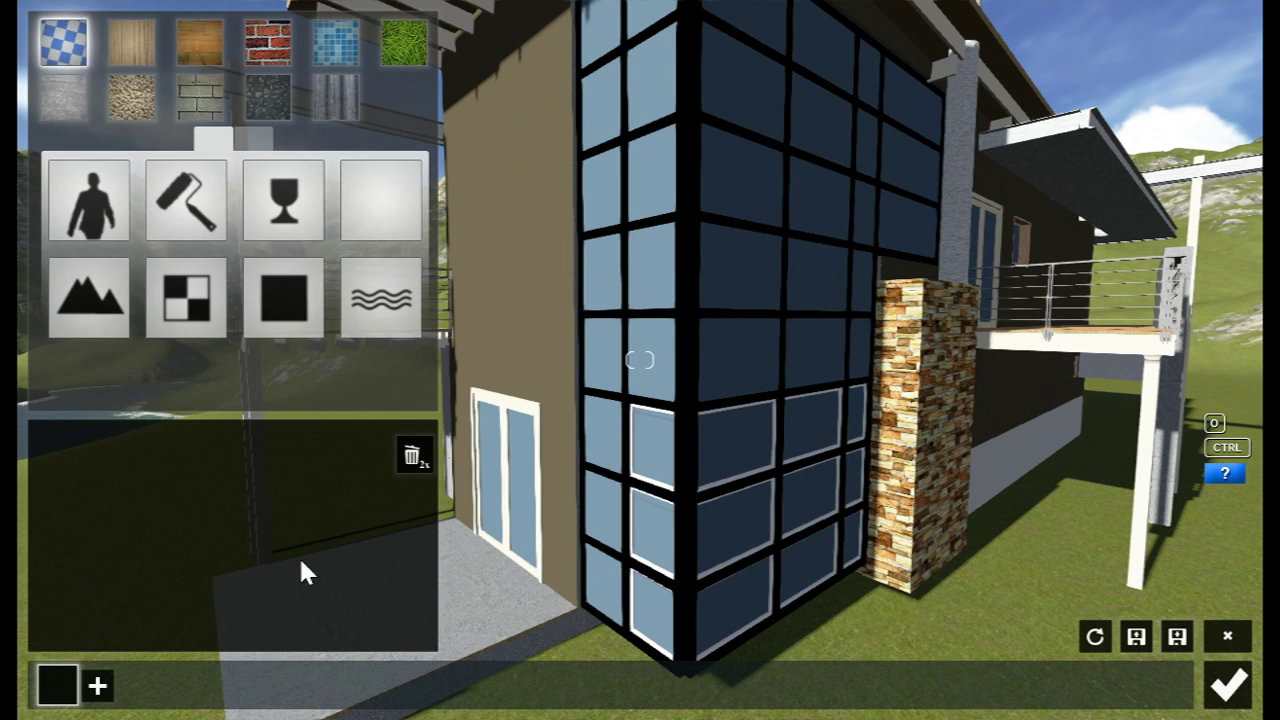
pyautogui.click(283, 238)
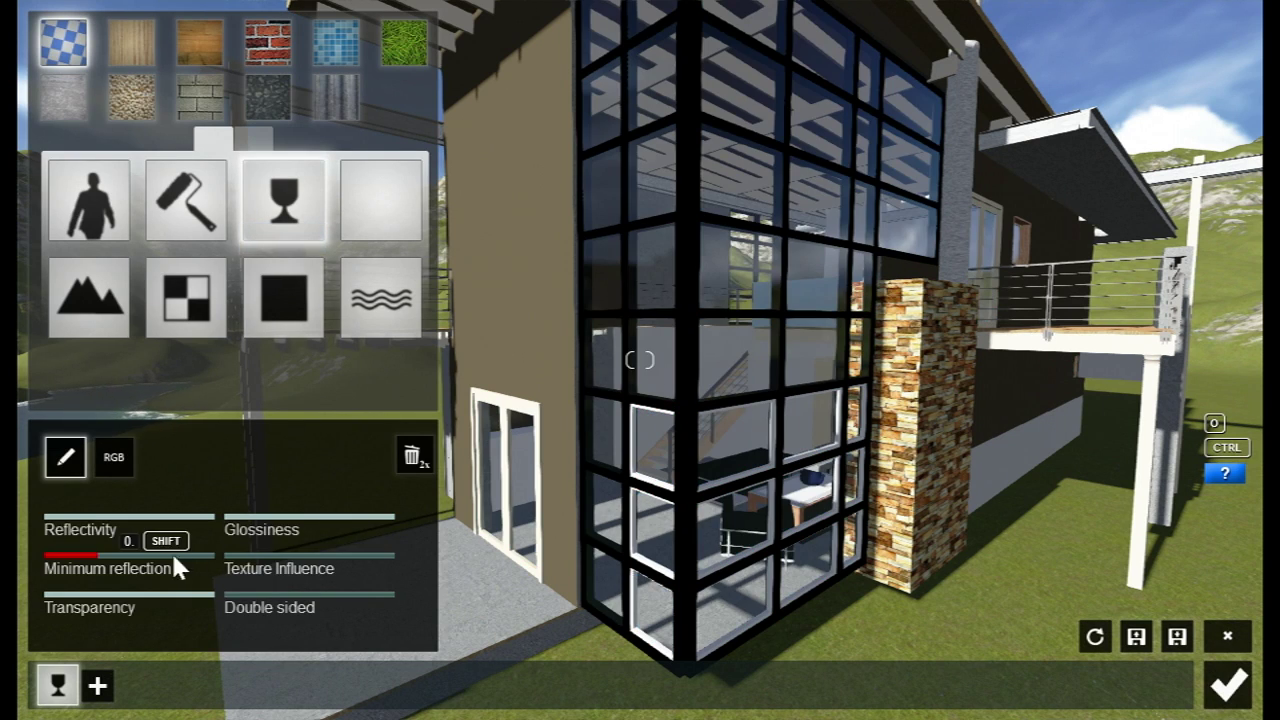
# Set the glass's glossiness and minimum reflection to about half and its reflectivity to about two thirds
pyautogui.moveTo(97, 553); pyautogui.dragTo(188, 545)
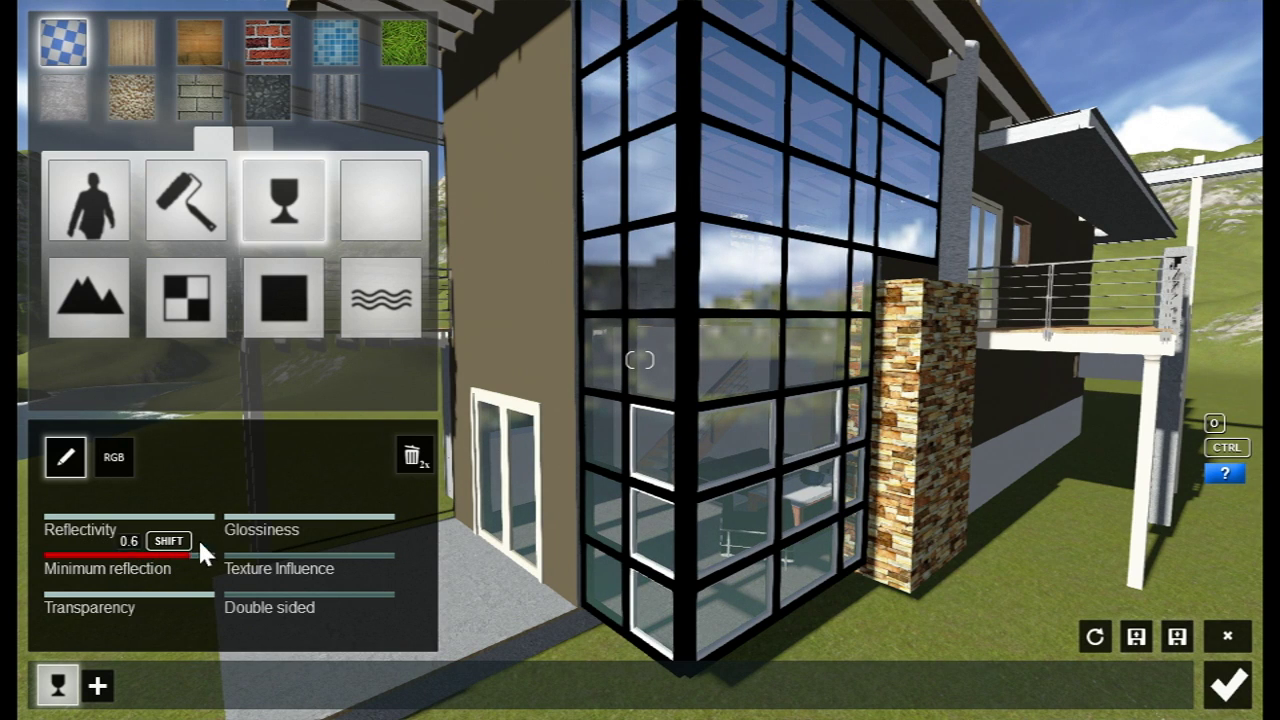
pyautogui.moveTo(298, 519)
pyautogui.mouseDown()
pyautogui.moveTo(238, 519)
pyautogui.moveTo(295, 513)
pyautogui.mouseUp()
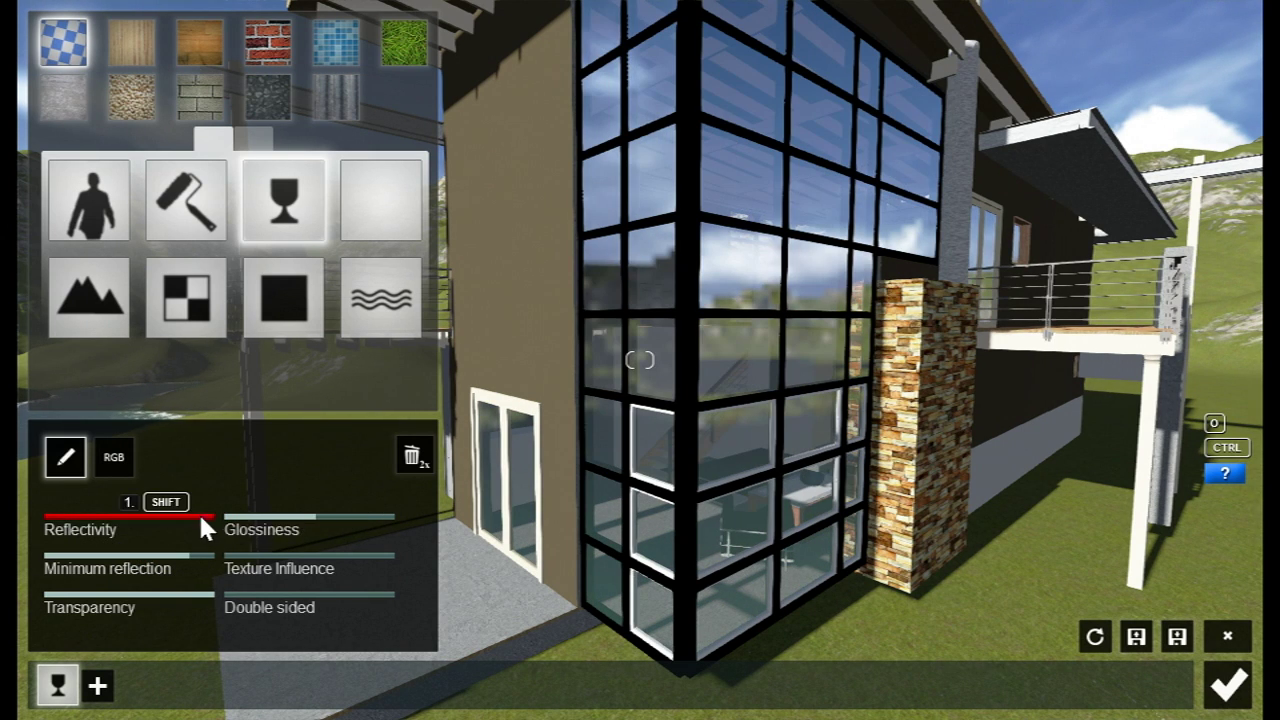
pyautogui.moveTo(200, 518); pyautogui.dragTo(141, 560)
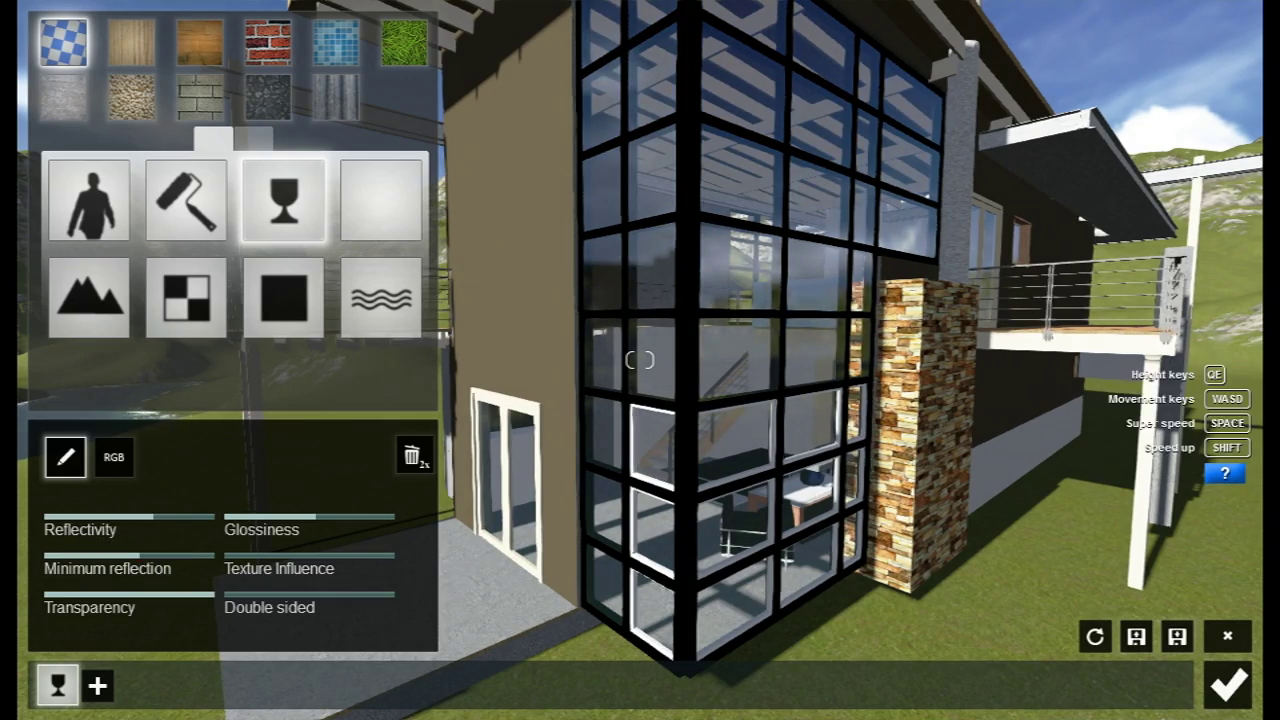
# Assign the Concrete_013_1024 material to the tiled floor of the living room inside the house
pyautogui.press('a')
pyautogui.moveTo(640, 360); pyautogui.dragTo(730, 388, button='right')
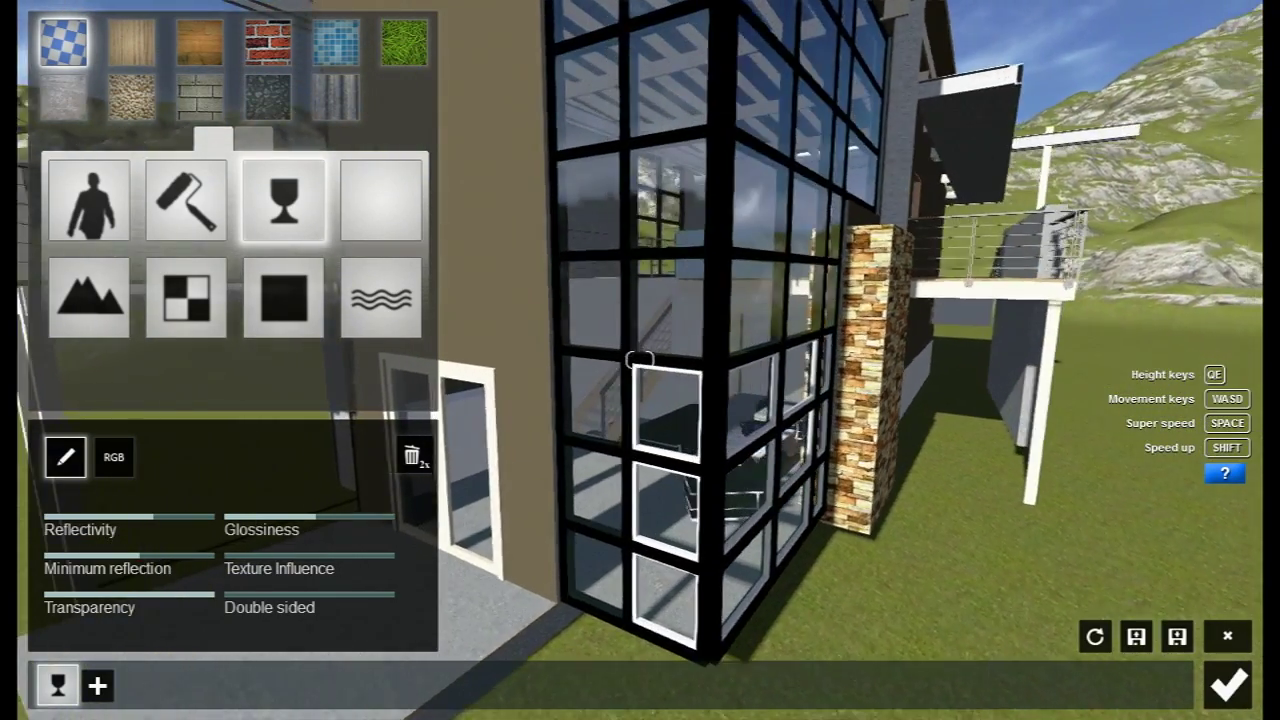
pyautogui.press('w')
pyautogui.press('a')
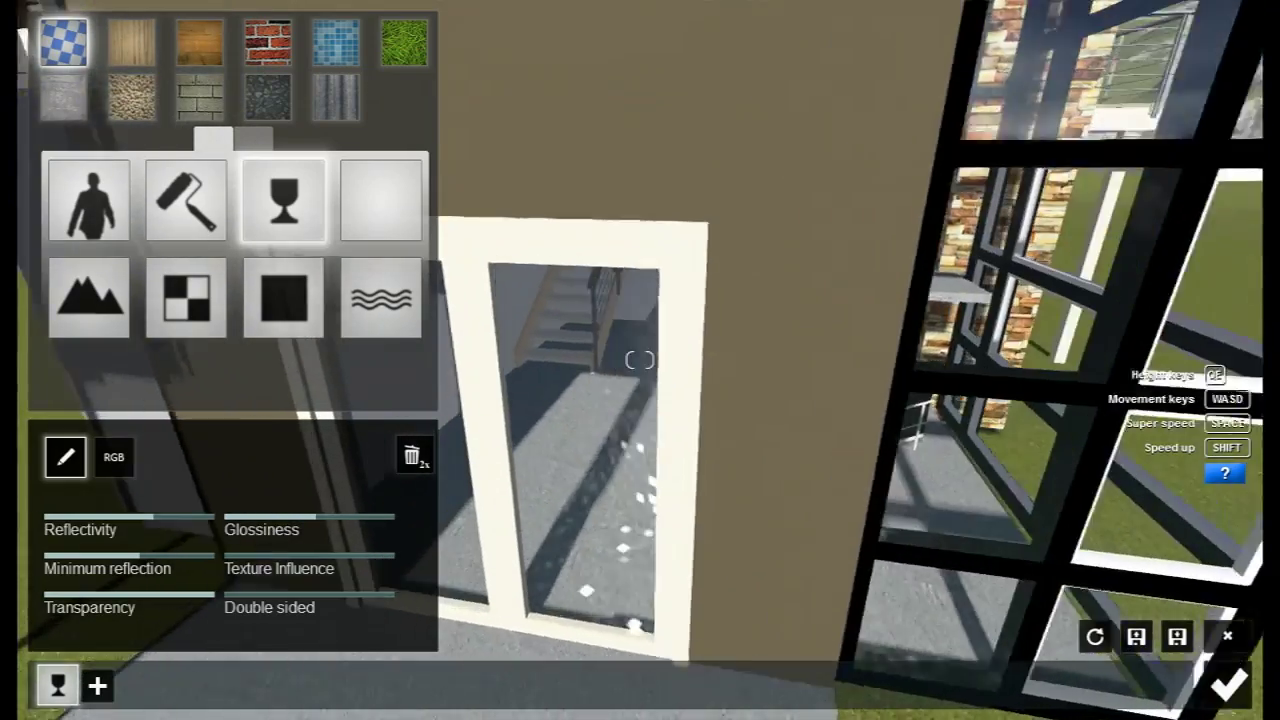
pyautogui.press('w')
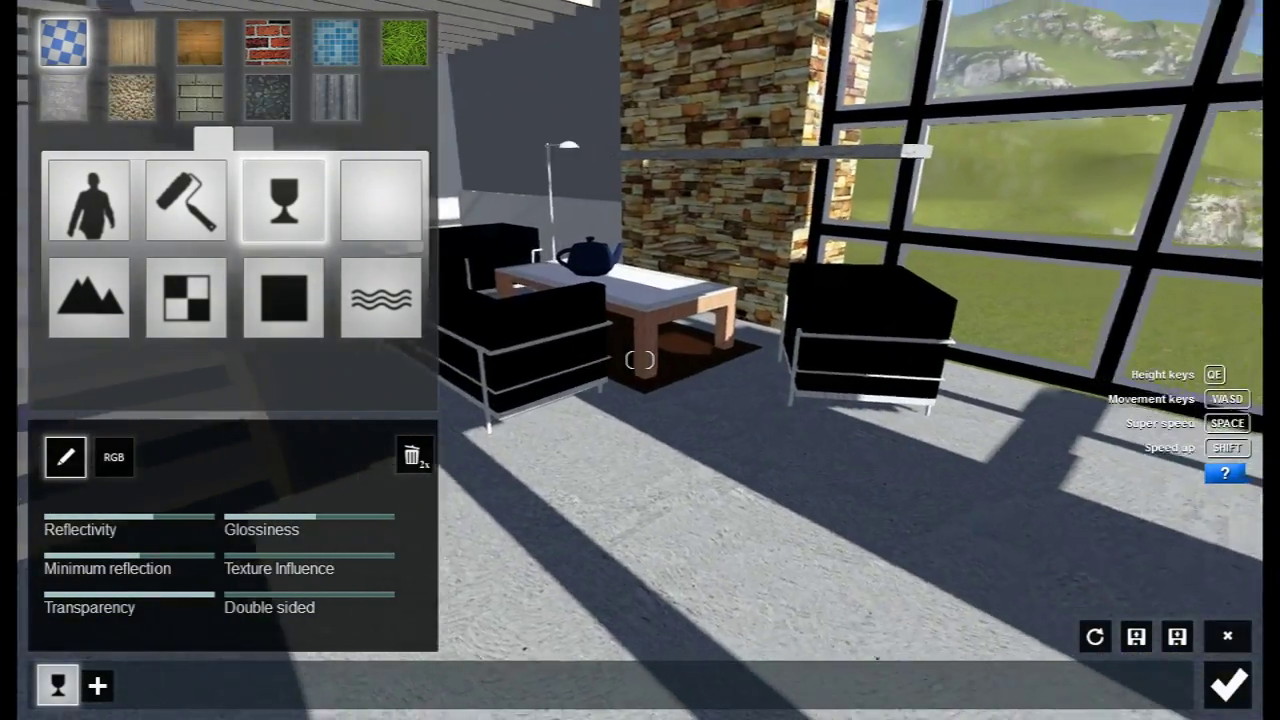
pyautogui.moveTo(640, 360); pyautogui.dragTo(486, 340, button='right')
pyautogui.press('e')
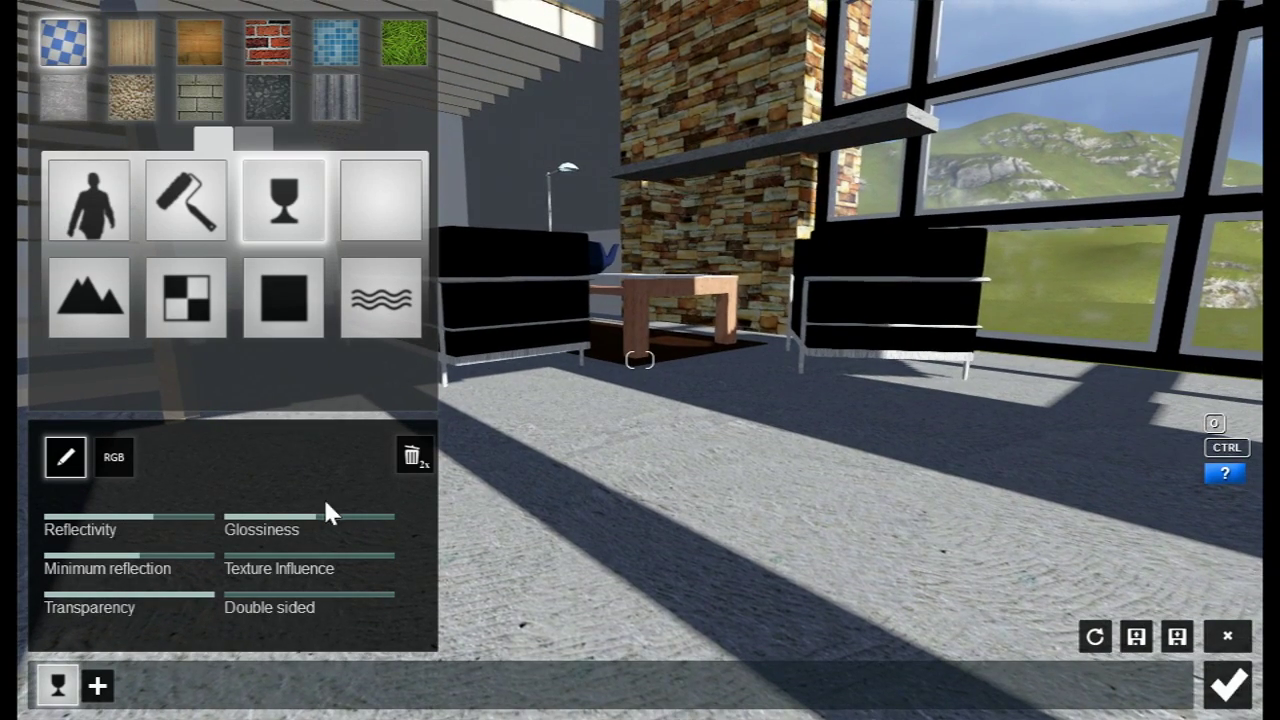
pyautogui.click(97, 685)
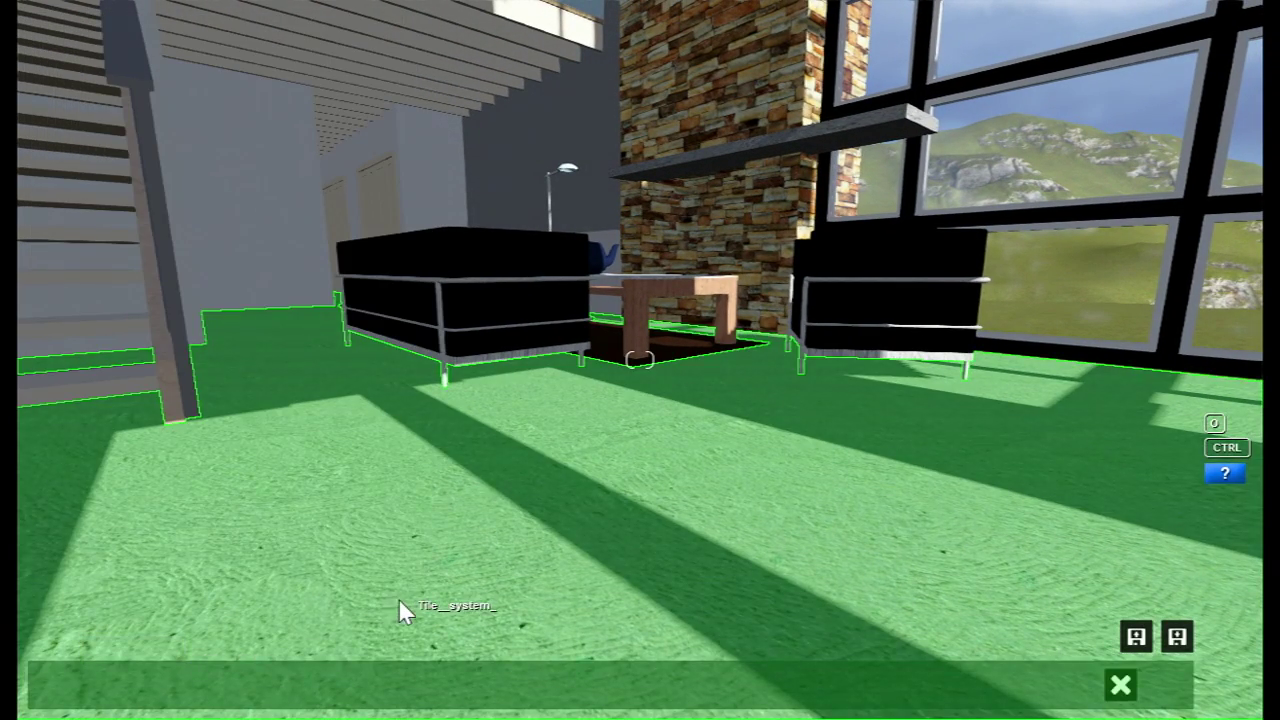
pyautogui.click(399, 601)
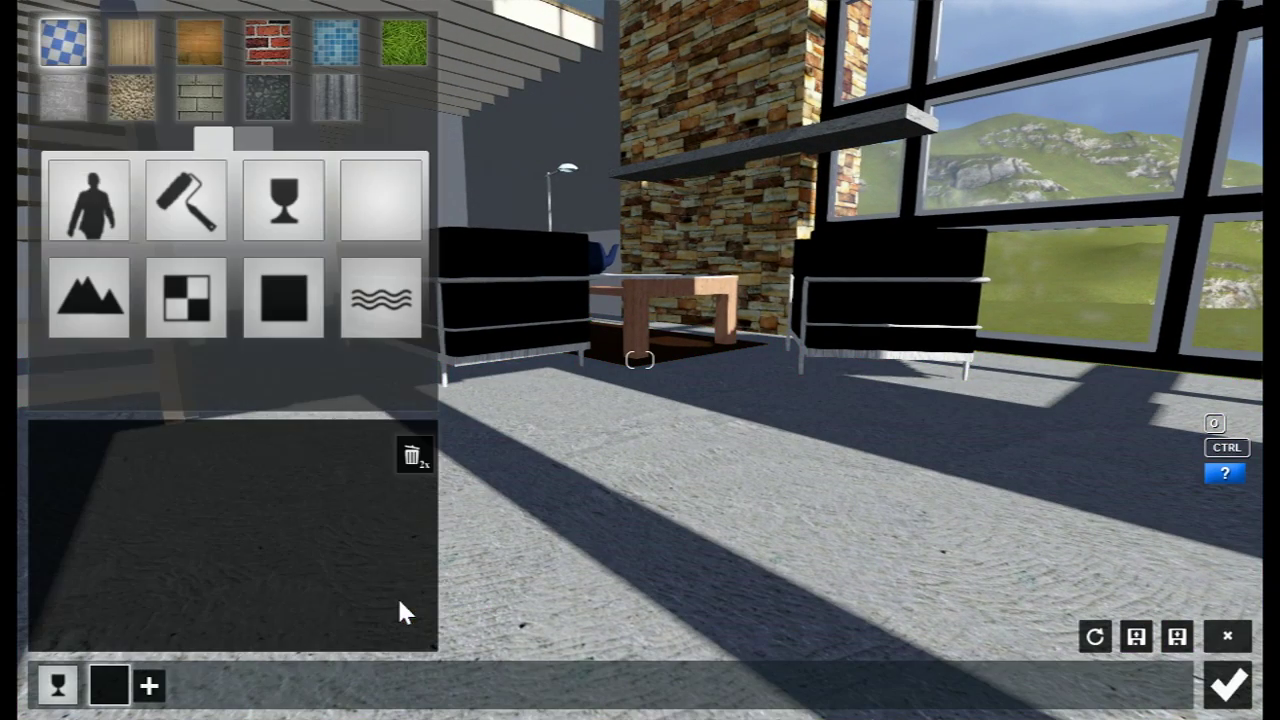
pyautogui.click(50, 118)
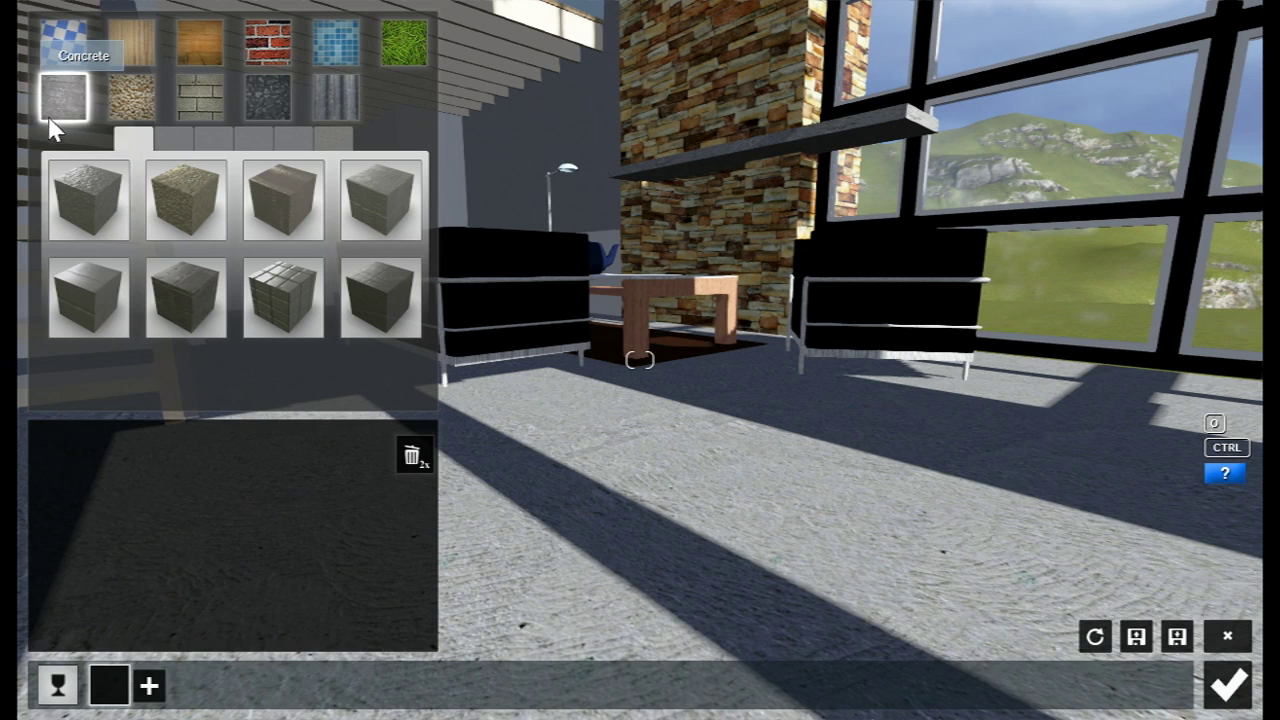
pyautogui.click(171, 138)
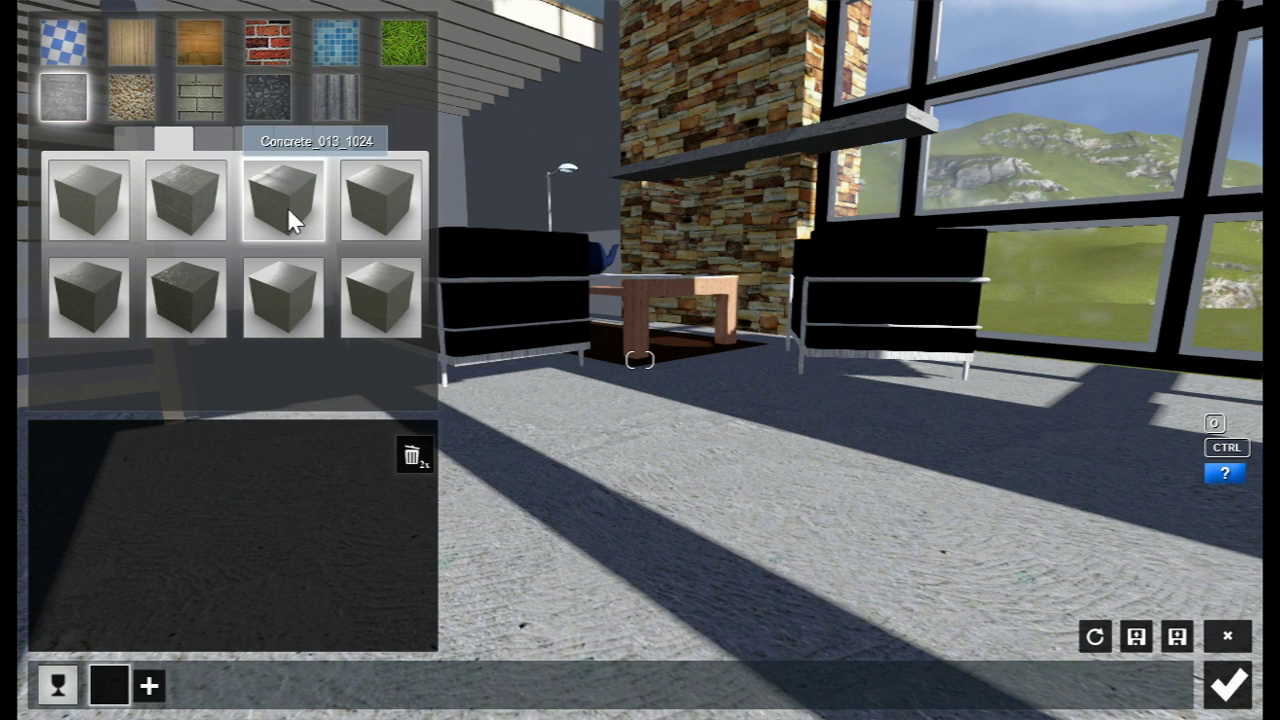
pyautogui.click(291, 206)
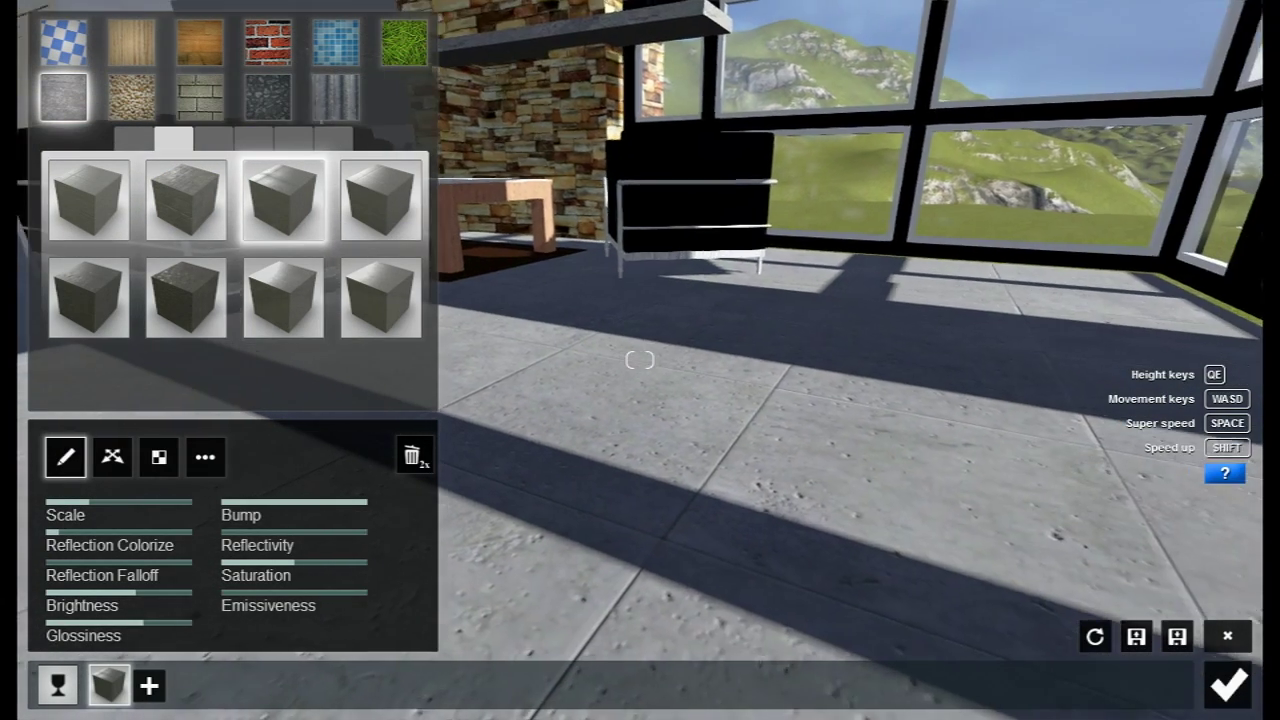
# Assign a brown striped wood material from the Wood category to the cherry treads of the interior staircase
pyautogui.moveTo(640, 520); pyautogui.dragTo(387, 495, button='right')
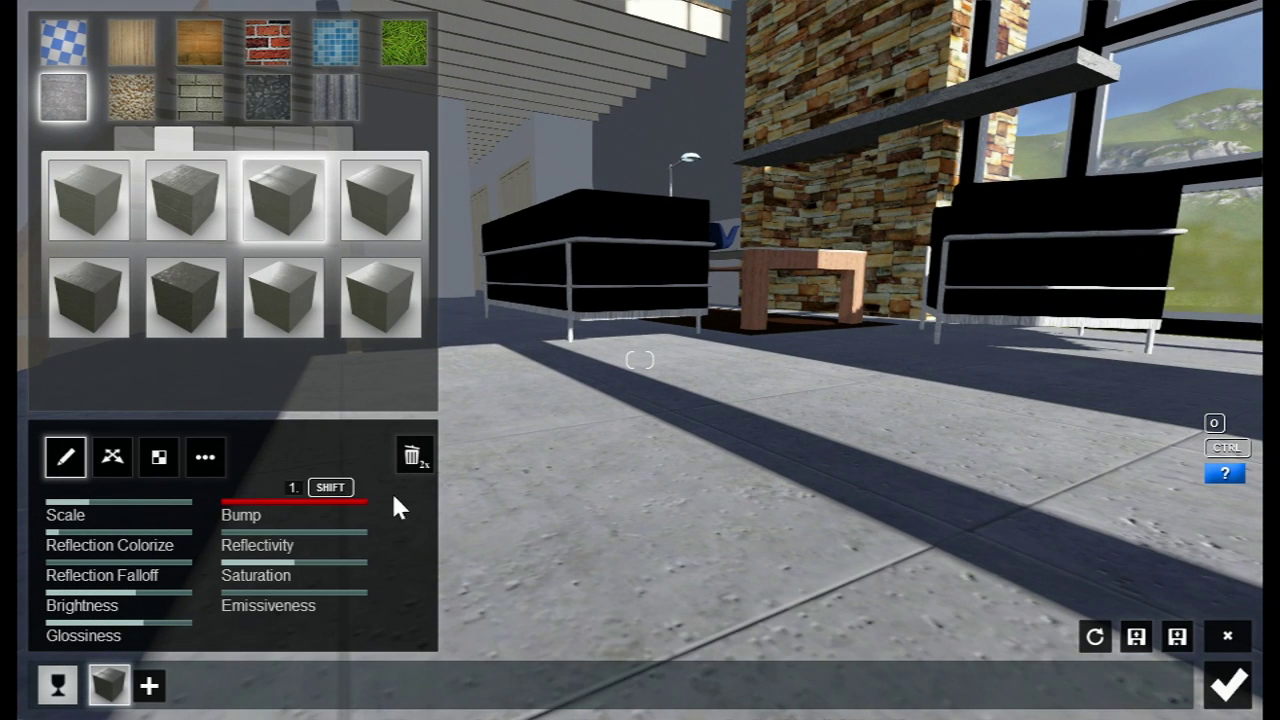
pyautogui.moveTo(568, 470); pyautogui.dragTo(325, 420, button='right')
pyautogui.press('w')
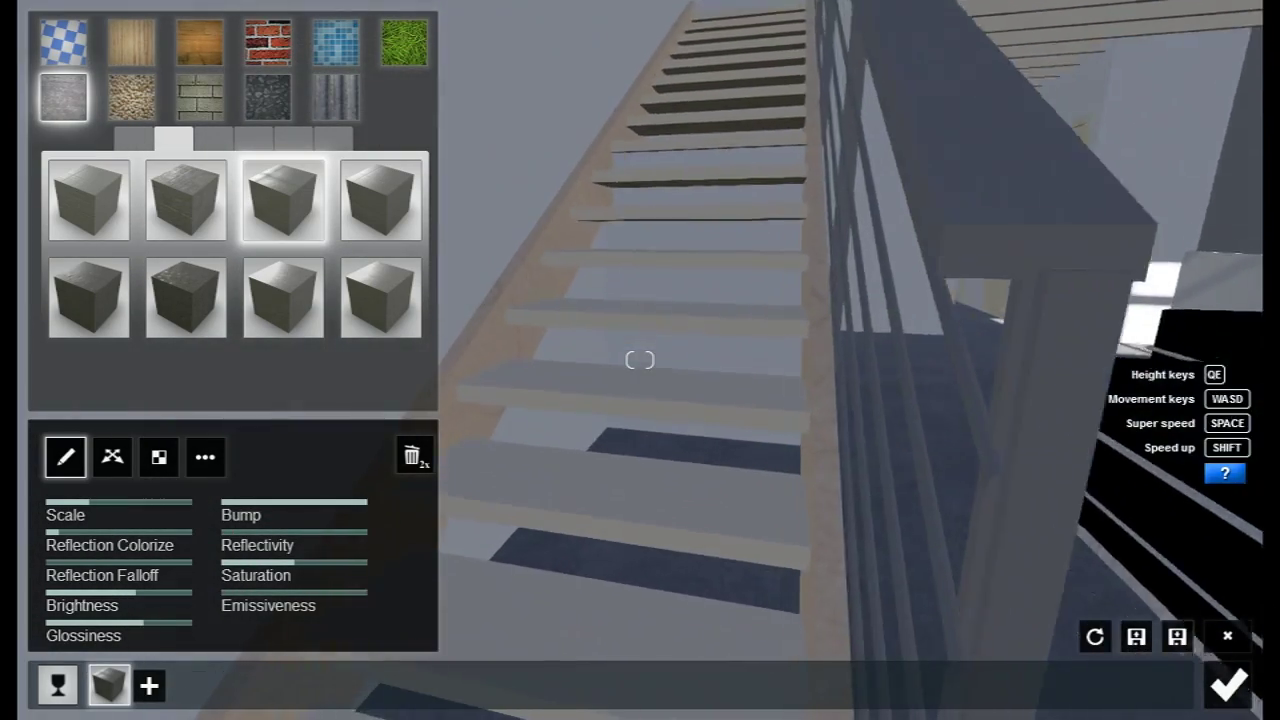
pyautogui.moveTo(430, 195); pyautogui.dragTo(388, 236, button='right')
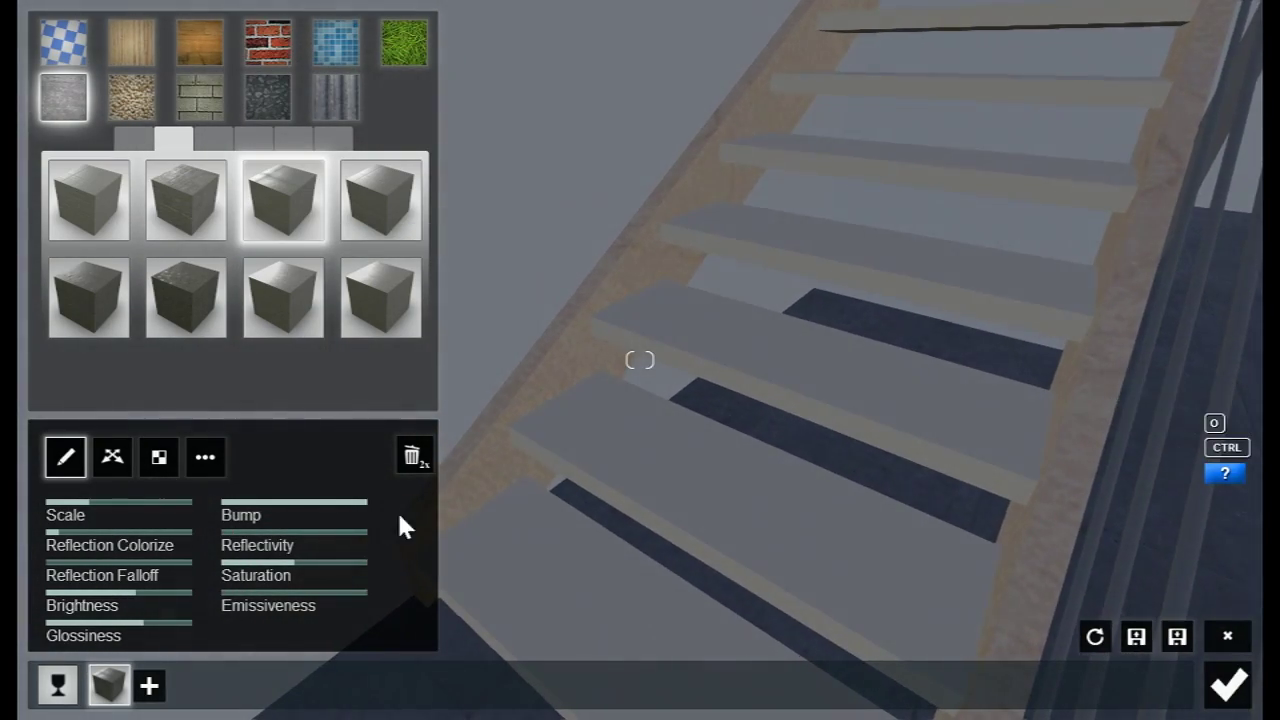
pyautogui.click(151, 684)
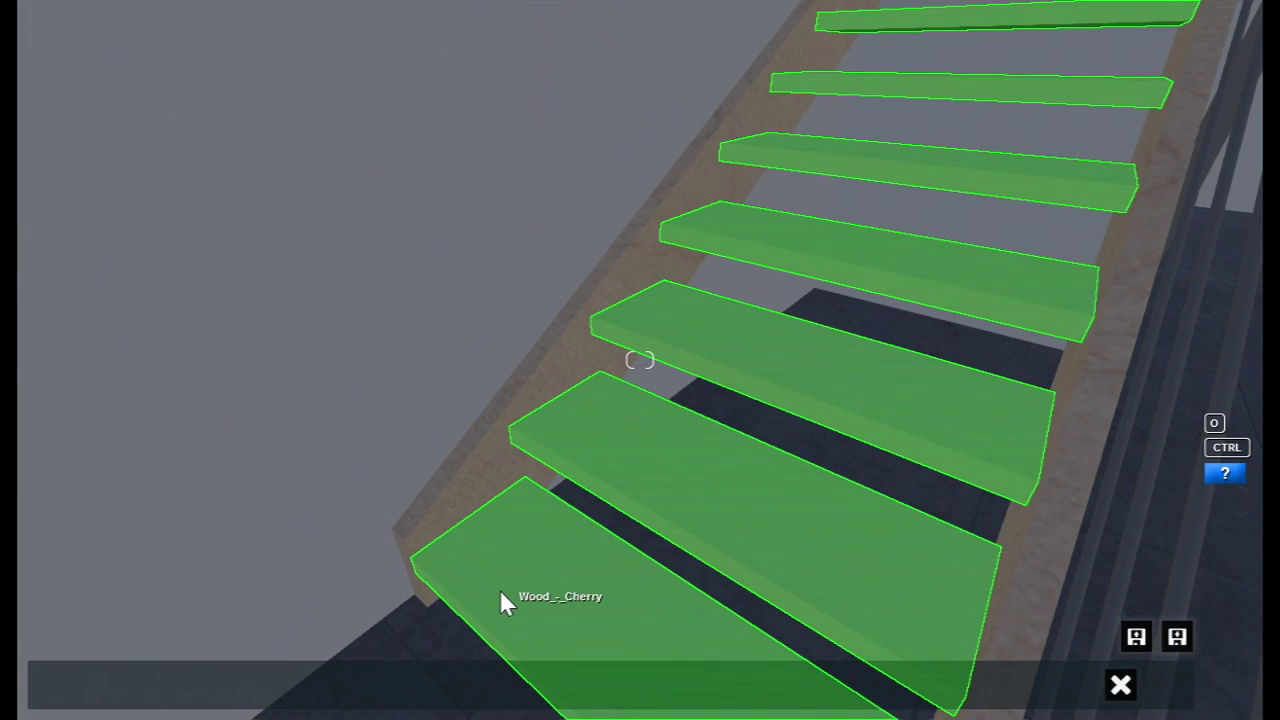
pyautogui.click(500, 592)
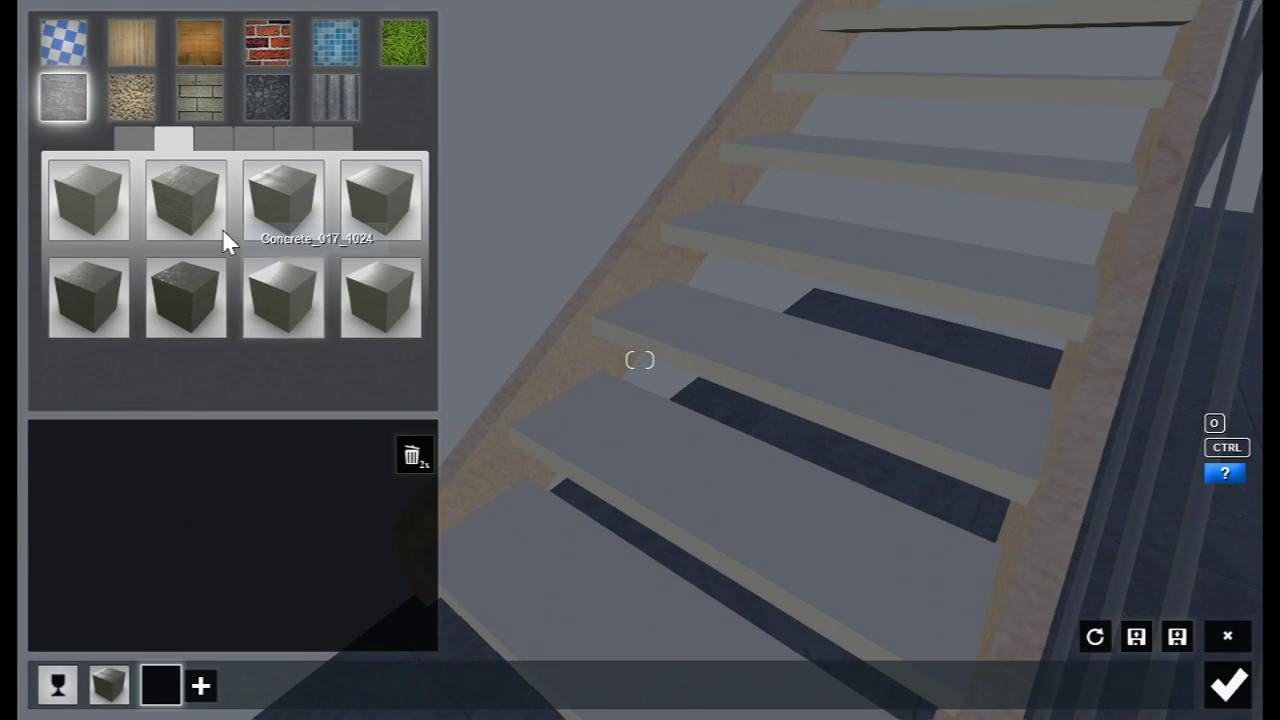
pyautogui.click(119, 52)
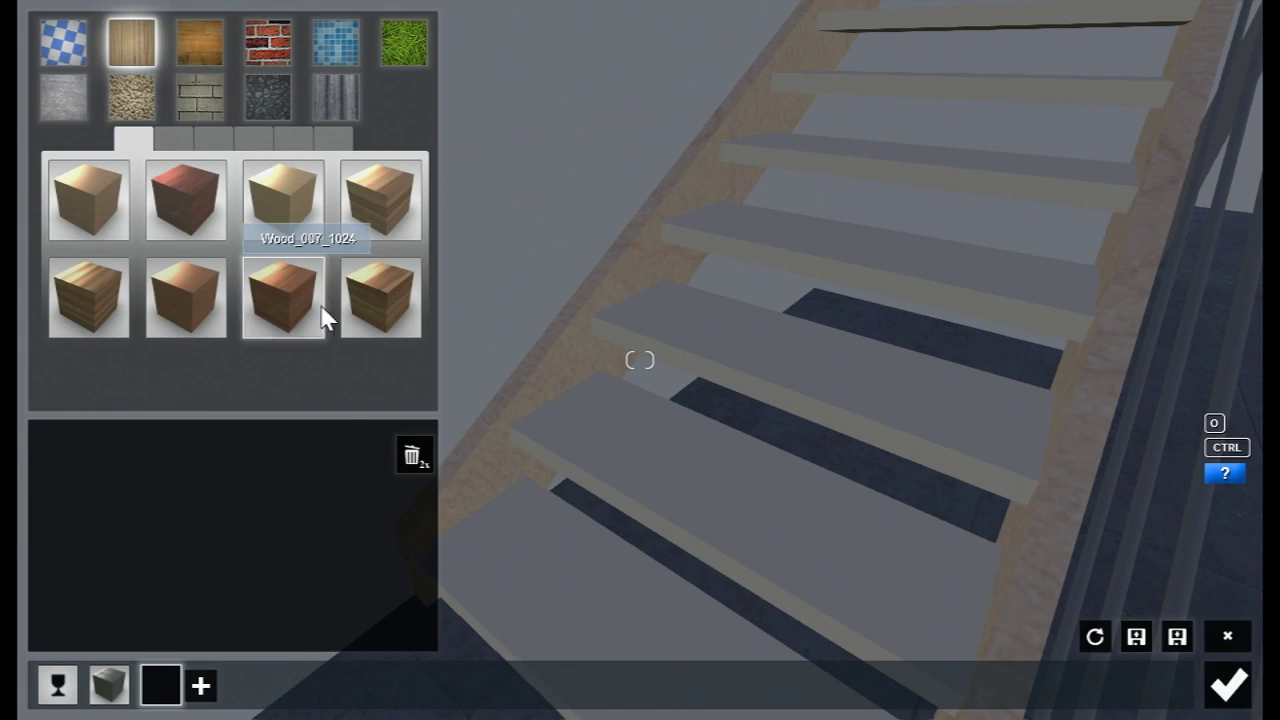
pyautogui.click(354, 302)
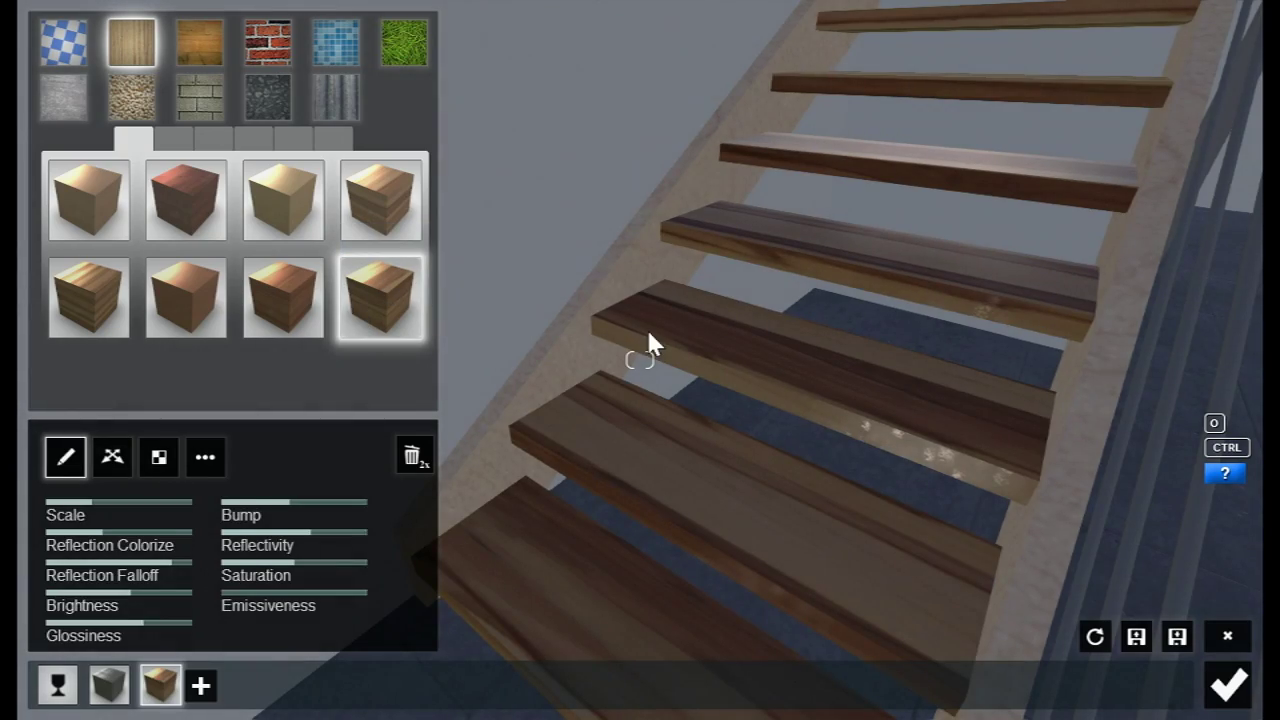
# Assign the custom glass material to the Glass_-_Frosted panel beside the staircase on the upper floor
pyautogui.press('s')
pyautogui.moveTo(640, 360); pyautogui.dragTo(628, 410, button='right')
pyautogui.press('q')
pyautogui.press('q')
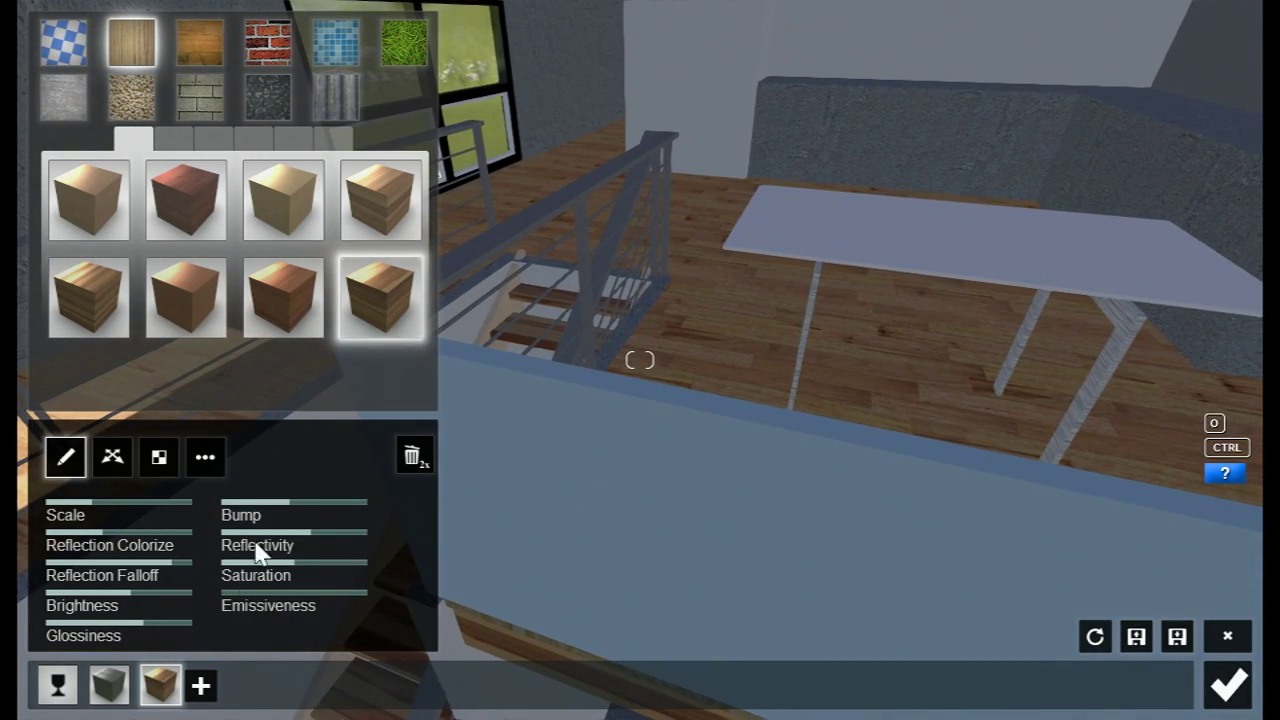
pyautogui.click(198, 694)
pyautogui.click(548, 470)
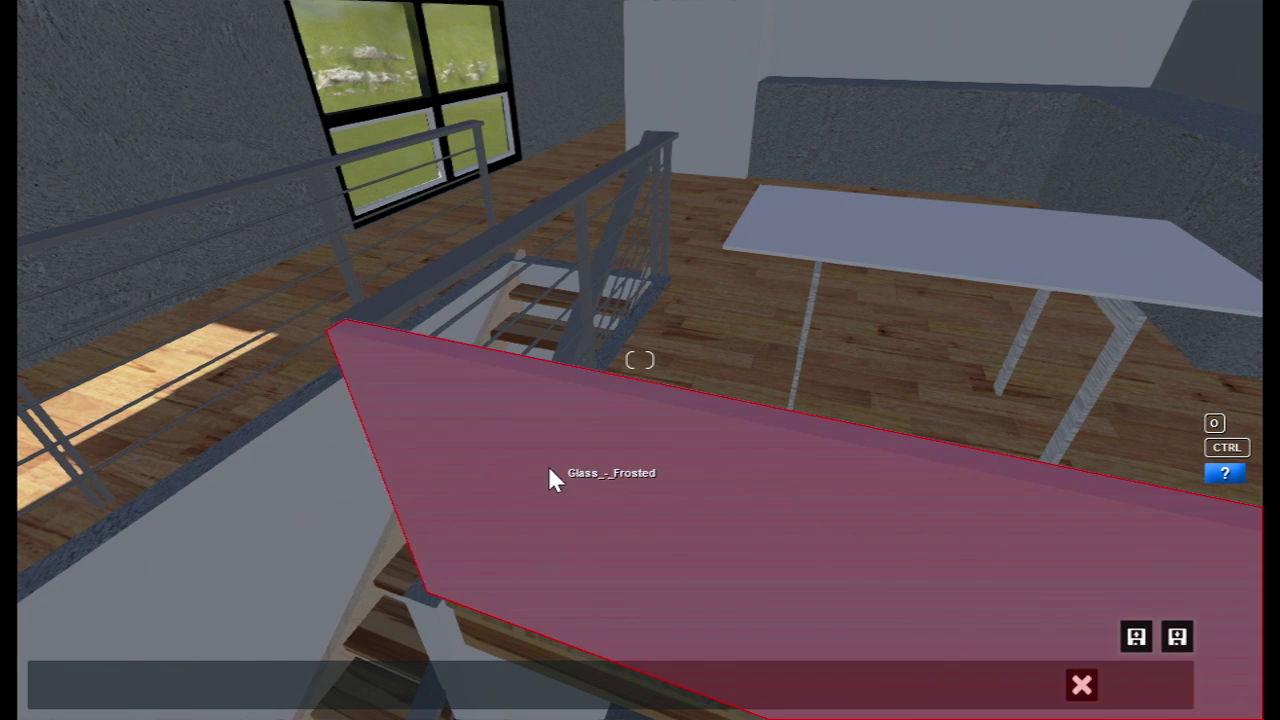
pyautogui.click(72, 50)
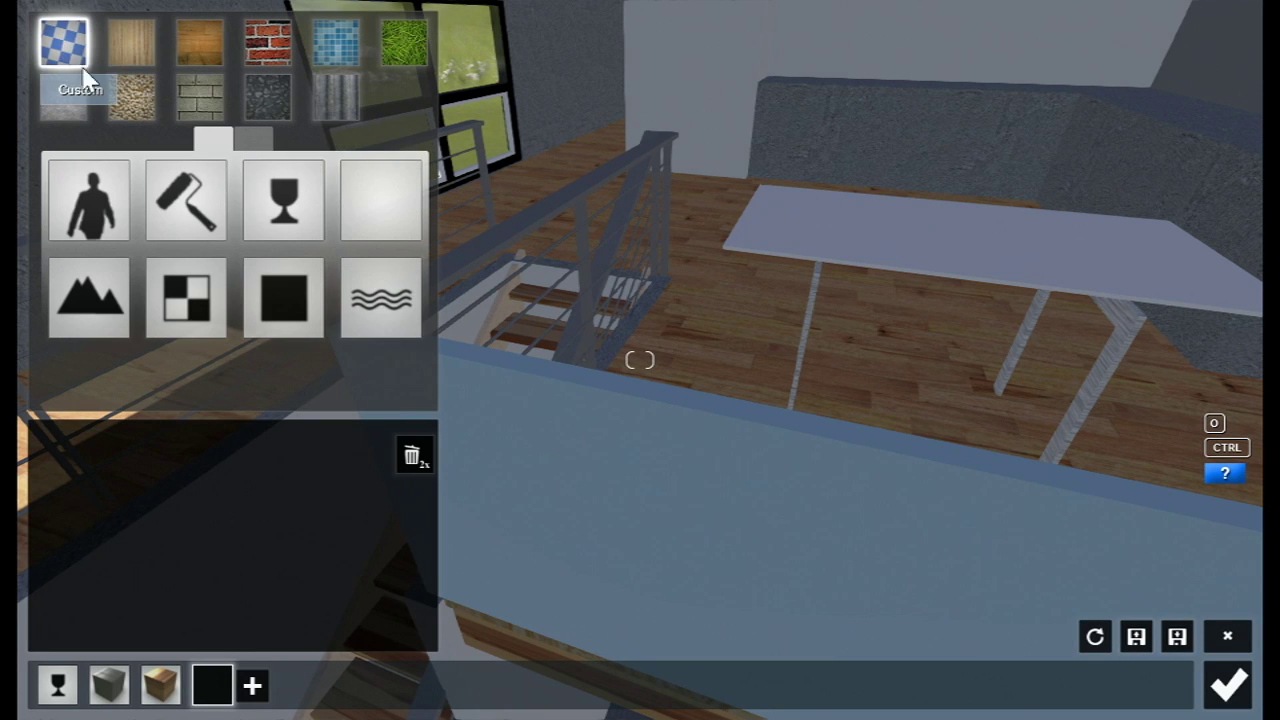
pyautogui.click(270, 205)
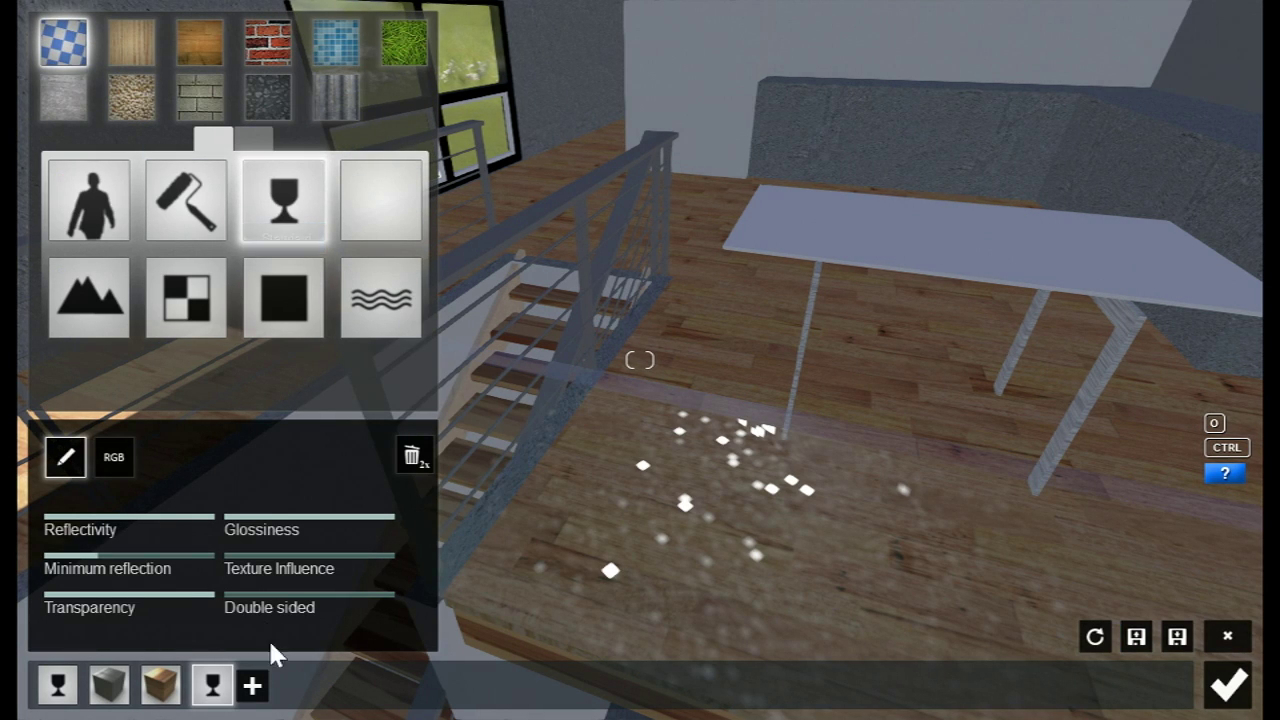
# Assign the custom glass material to the pale tabletop on the upper floor
pyautogui.click(252, 685)
pyautogui.click(806, 243)
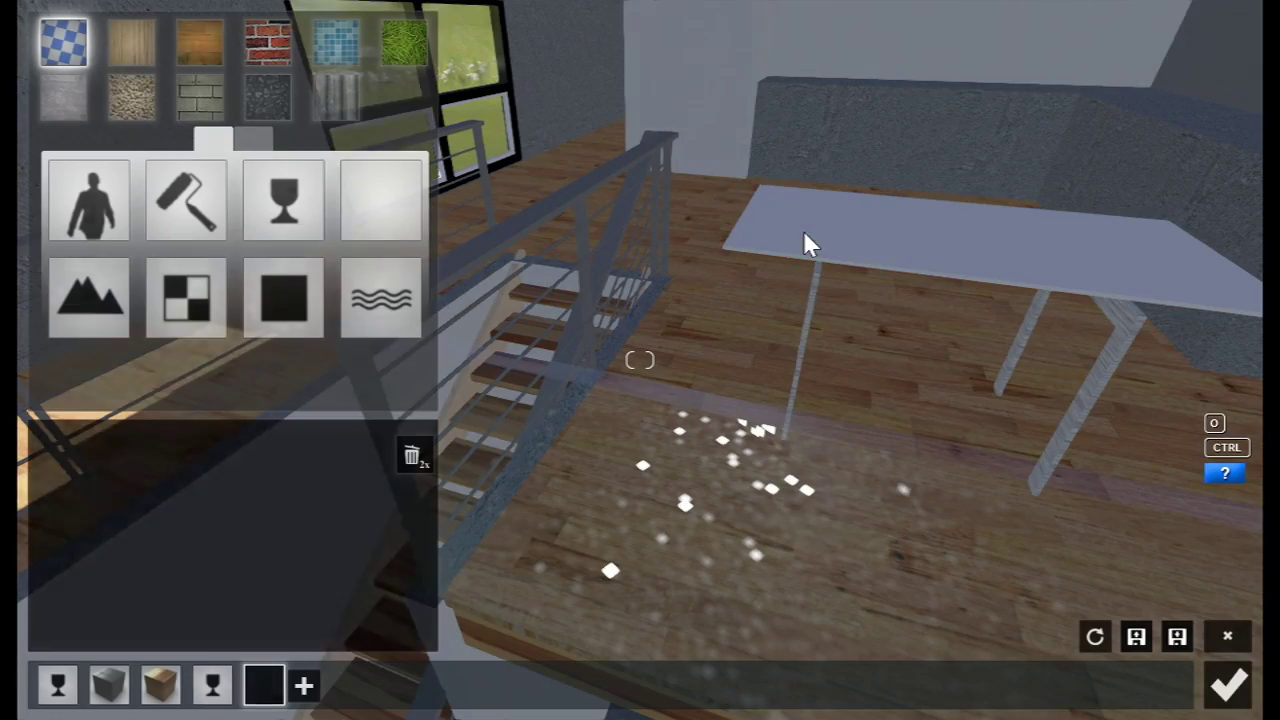
pyautogui.click(283, 220)
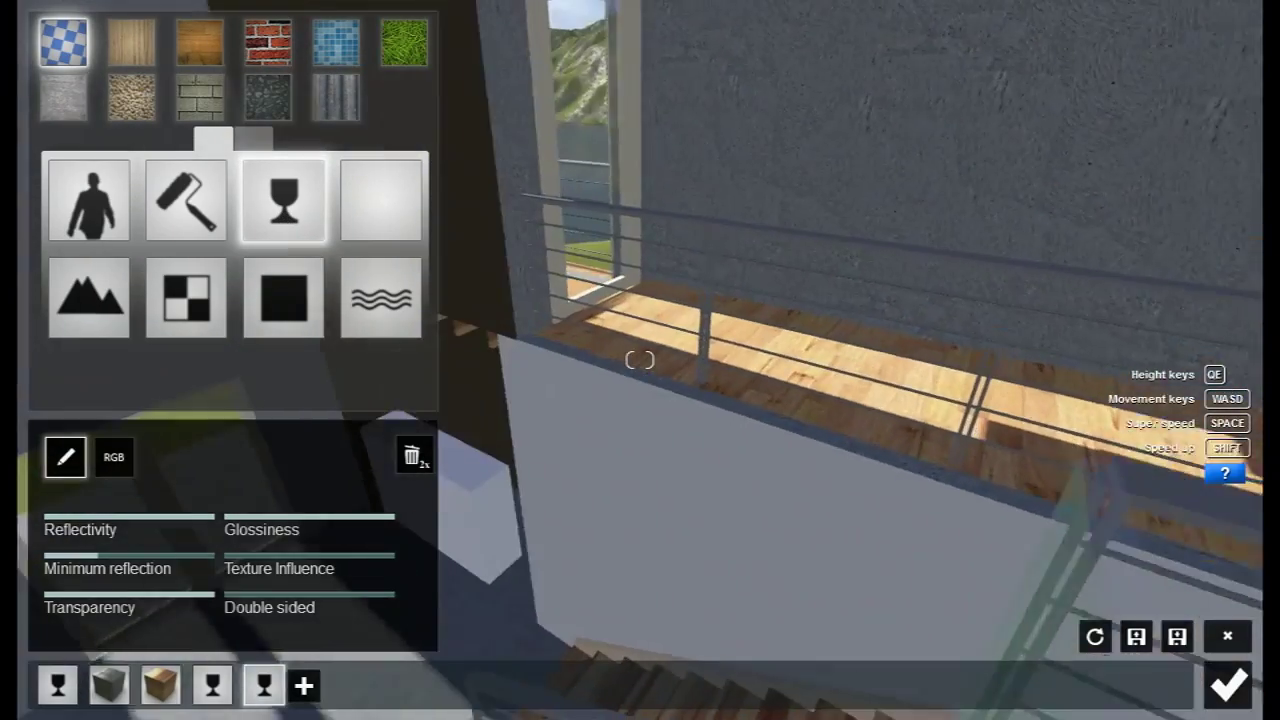
# Assign a dark brown plank material from the Wood Floor category to the wooden floor of the upper walkway
pyautogui.press('w')
pyautogui.moveTo(640, 360); pyautogui.dragTo(480, 338, button='right')
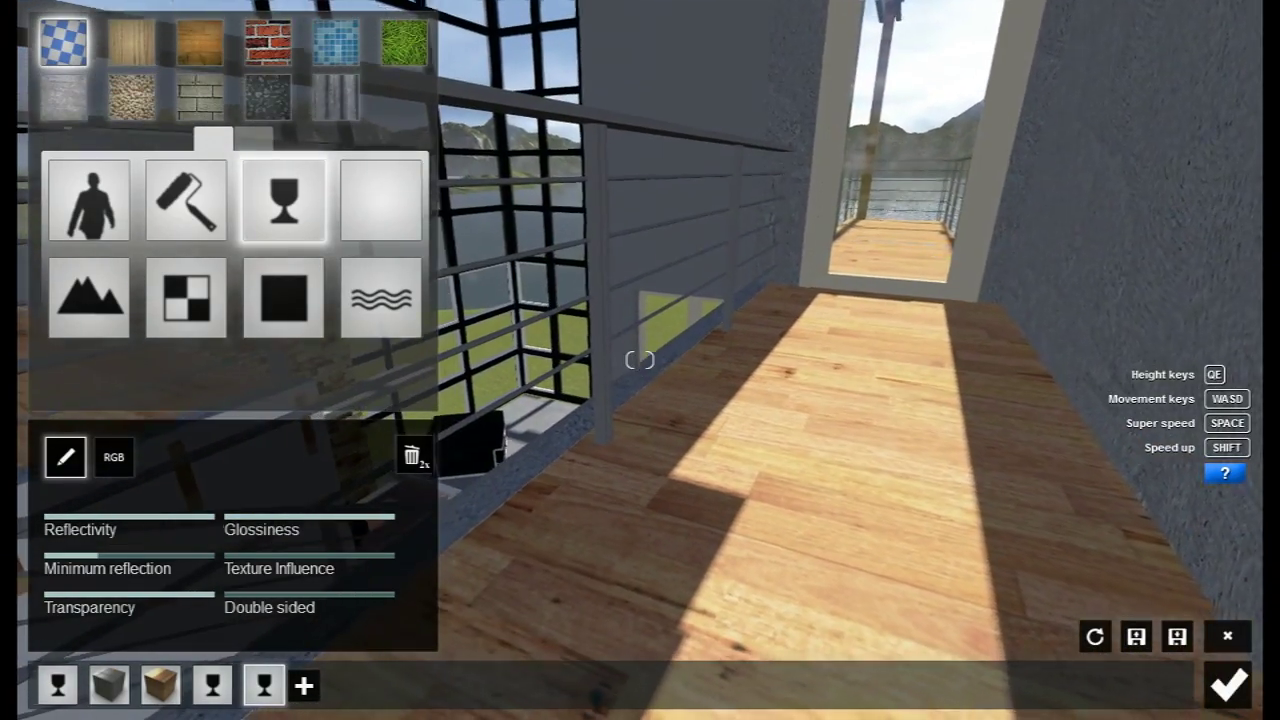
pyautogui.click(305, 678)
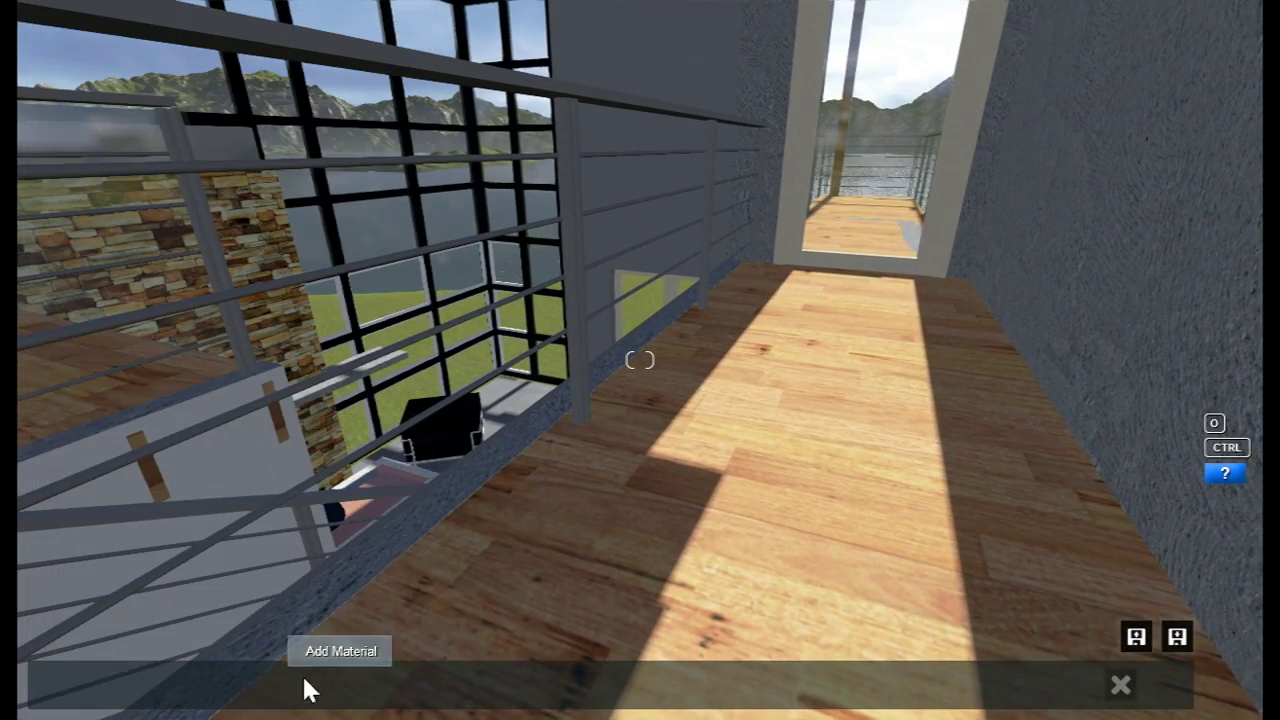
pyautogui.click(769, 480)
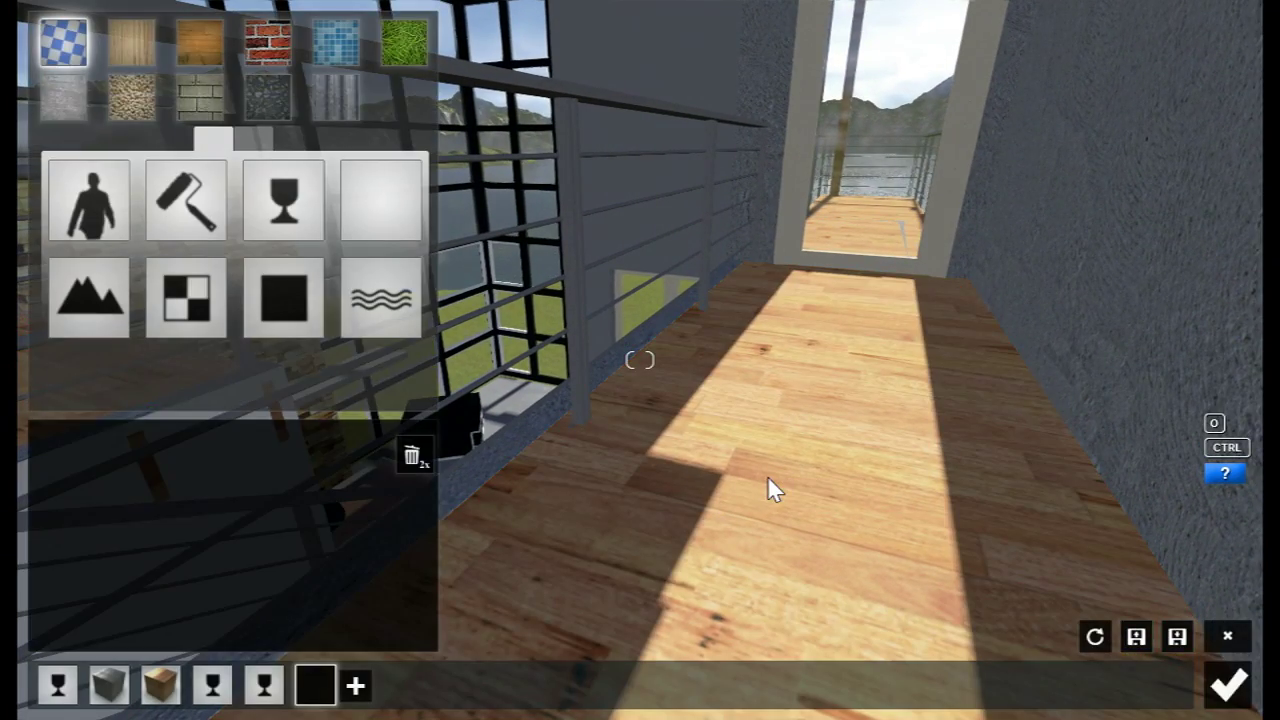
pyautogui.click(180, 62)
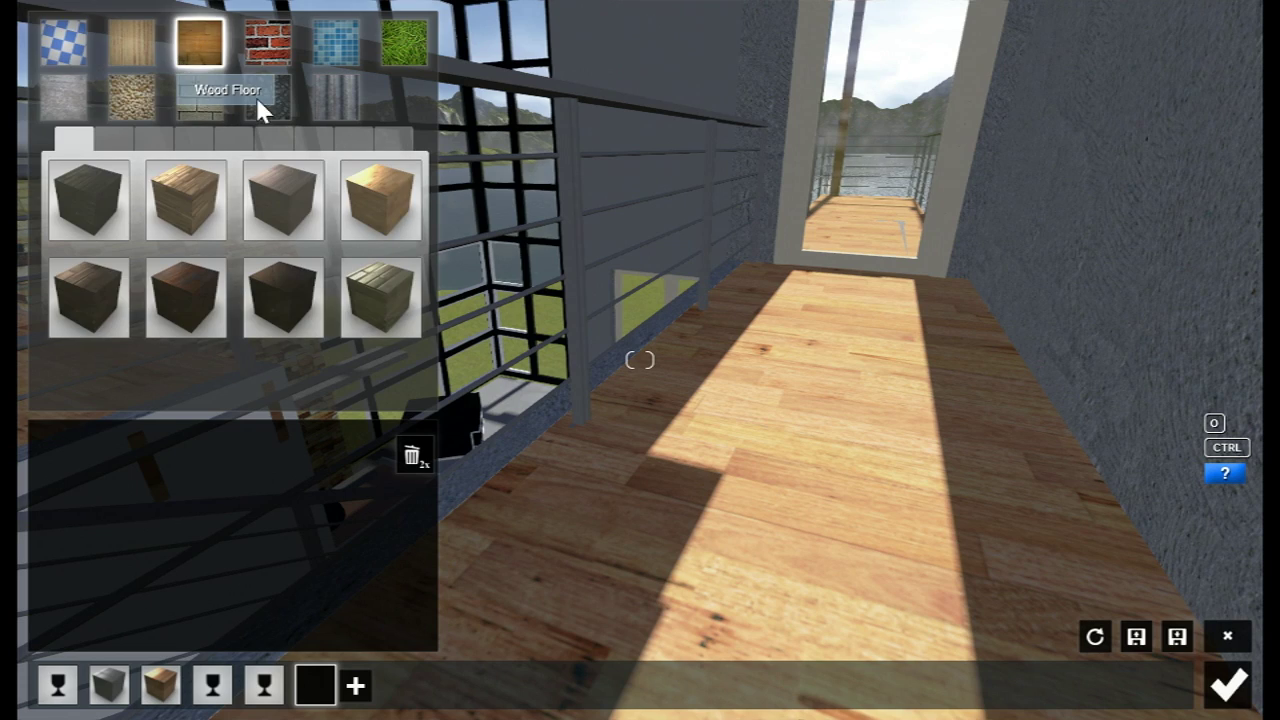
pyautogui.click(112, 137)
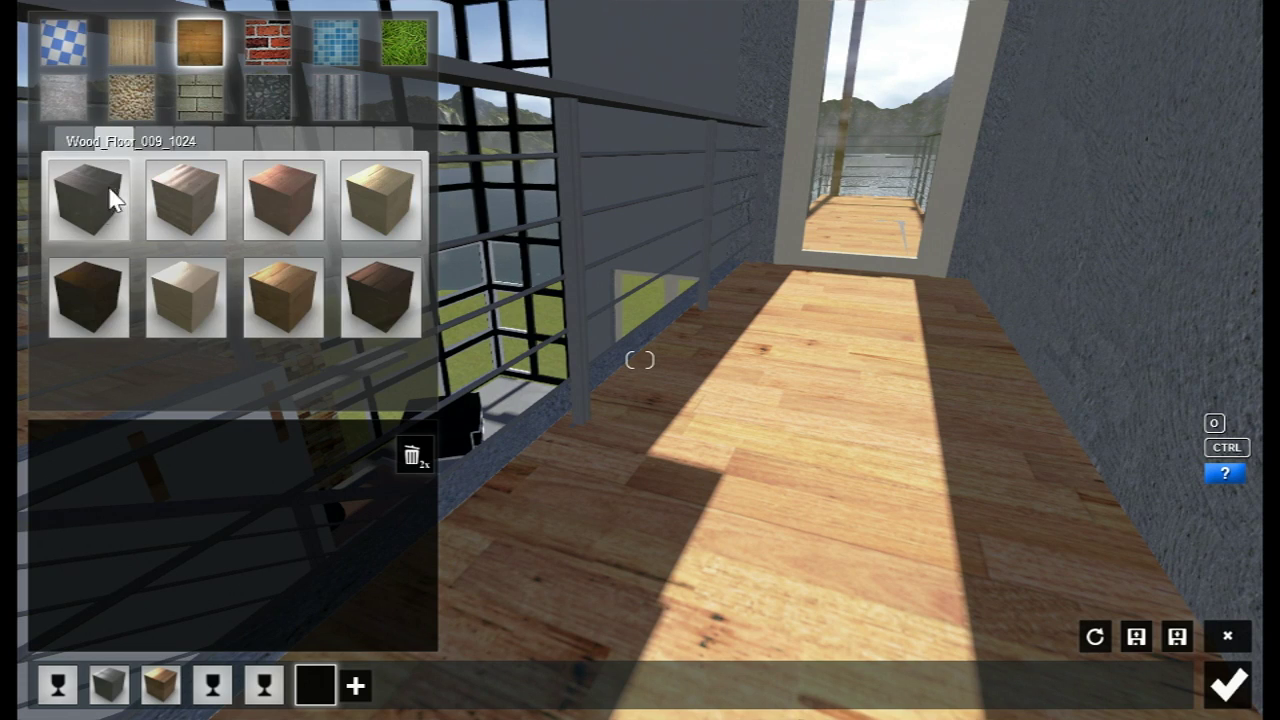
pyautogui.click(97, 282)
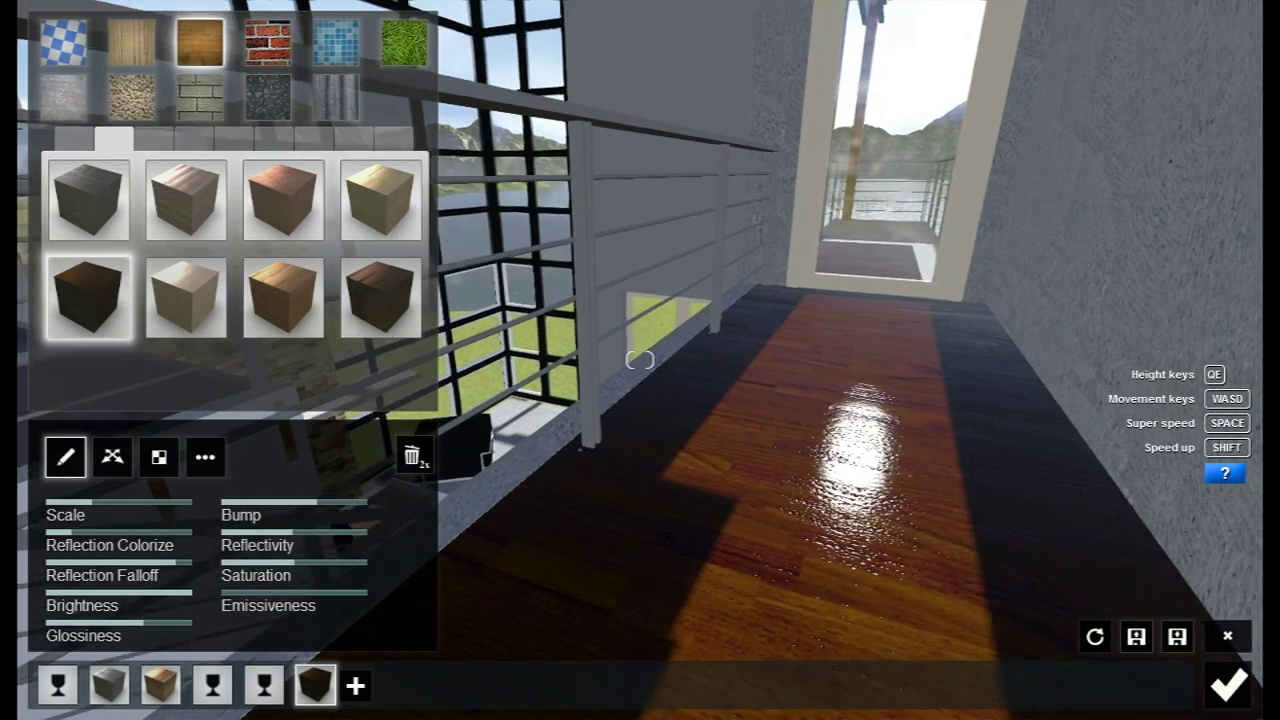
pyautogui.moveTo(704, 190); pyautogui.dragTo(704, 225, button='right')
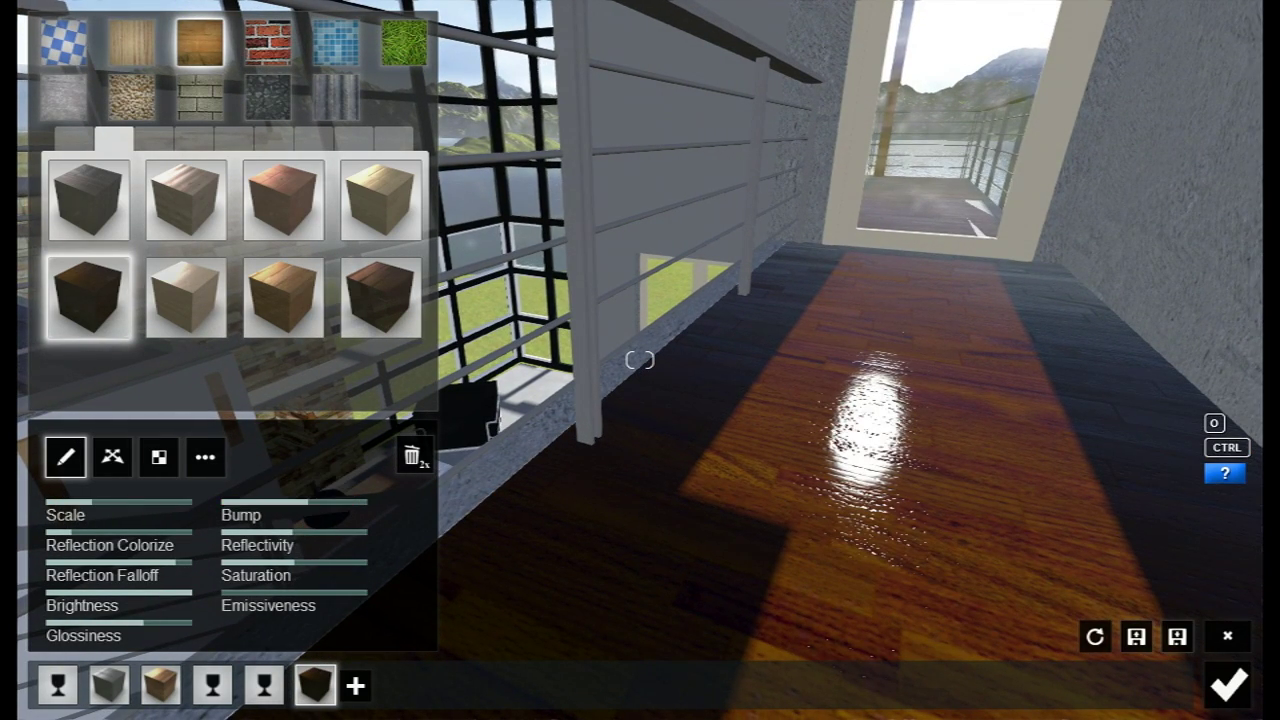
# Save the house's material changes and finish editing materials, with the white cabinet in close view
pyautogui.press('d')
pyautogui.moveTo(906, 268); pyautogui.dragTo(950, 281, button='right')
pyautogui.press('w')
pyautogui.press('w')
pyautogui.press('w')
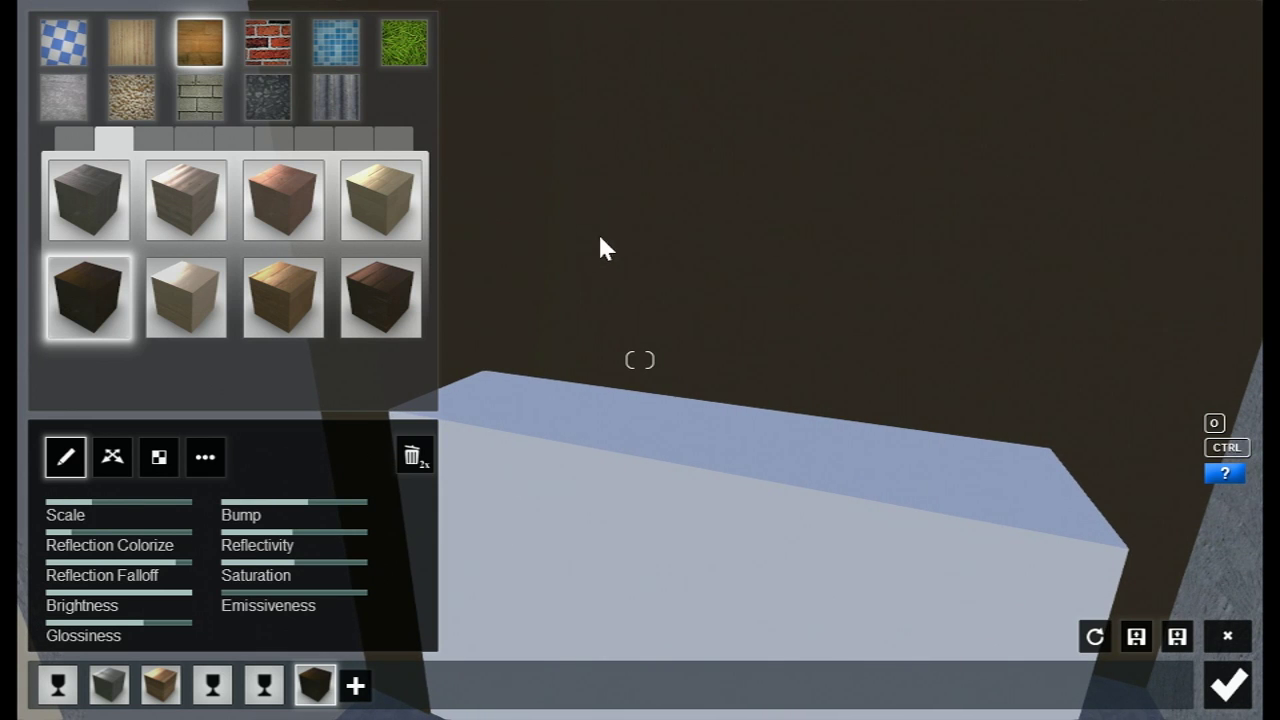
pyautogui.click(1228, 685)
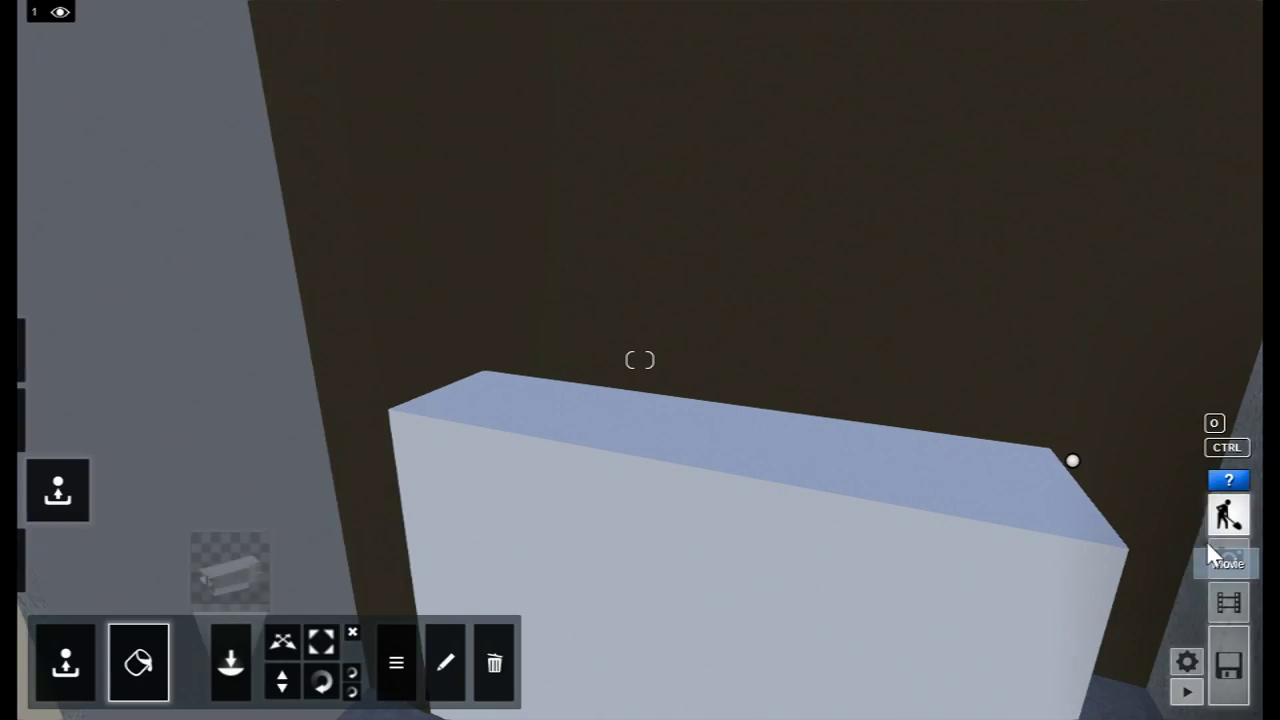
# Place the red teddy bear from the Indoor Library's Assorted objects on the left end of the white cabinet
pyautogui.moveTo(48, 525)
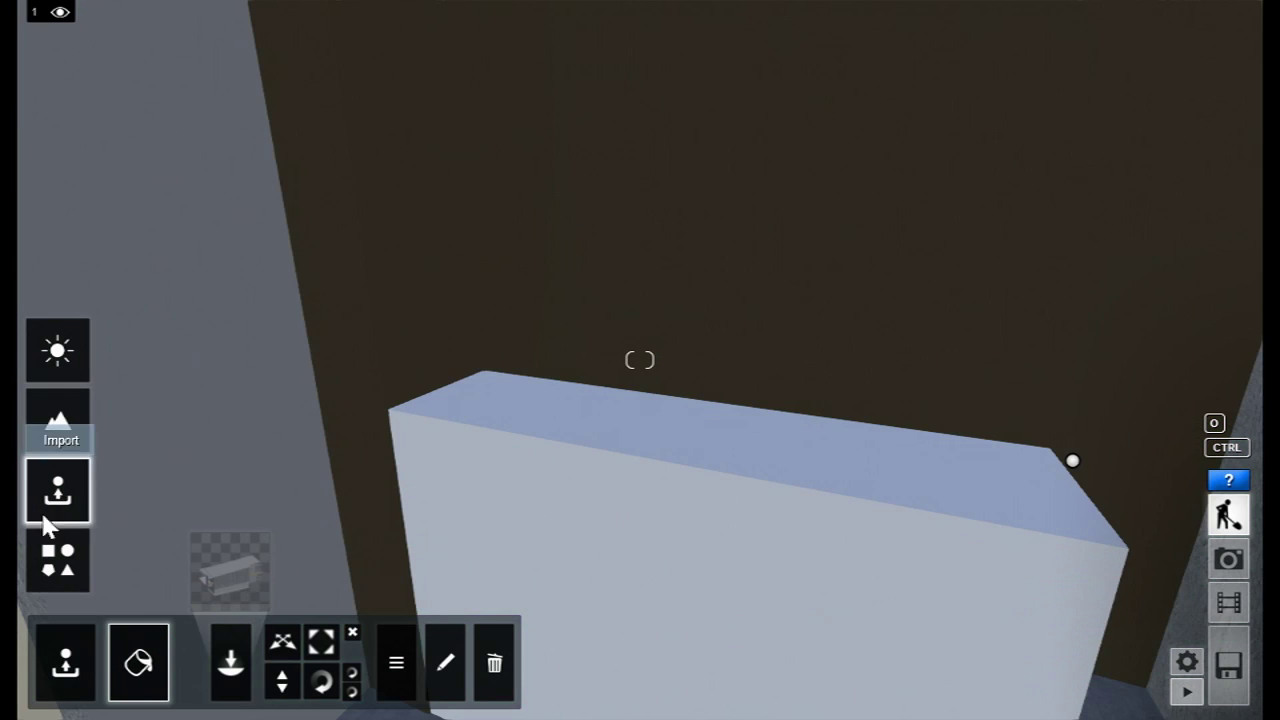
pyautogui.click(48, 568)
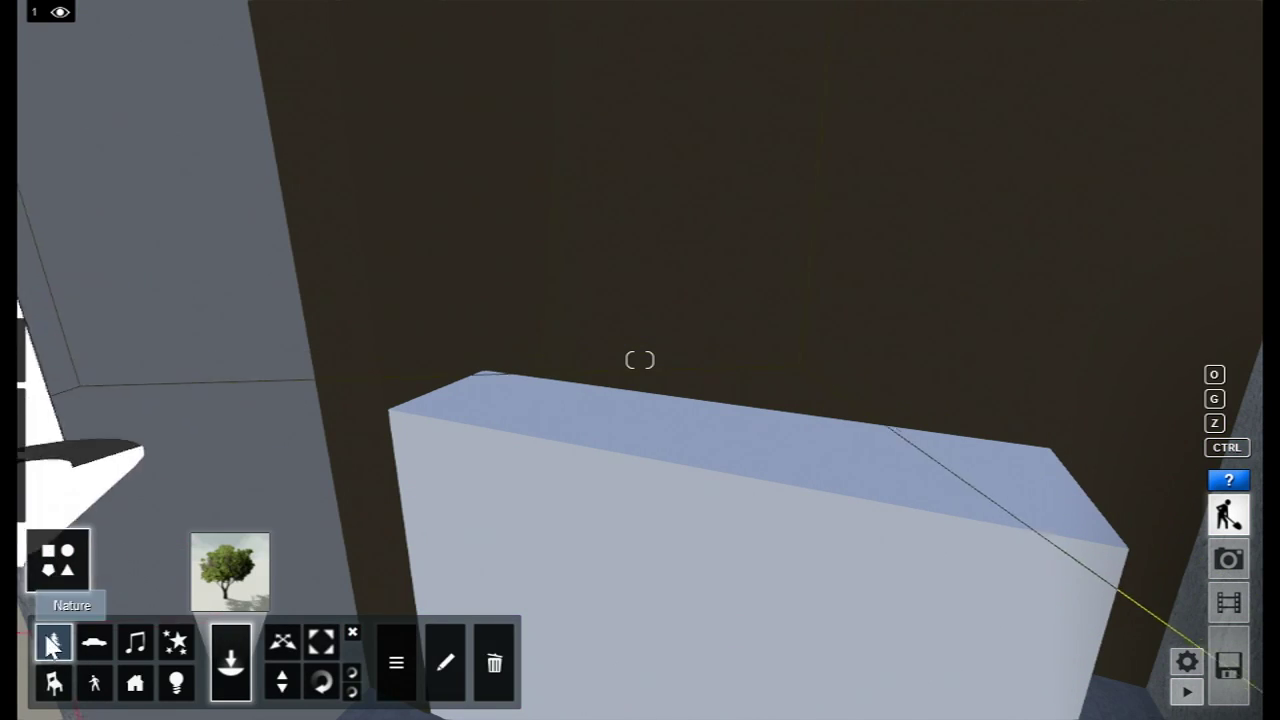
pyautogui.click(54, 682)
pyautogui.click(238, 660)
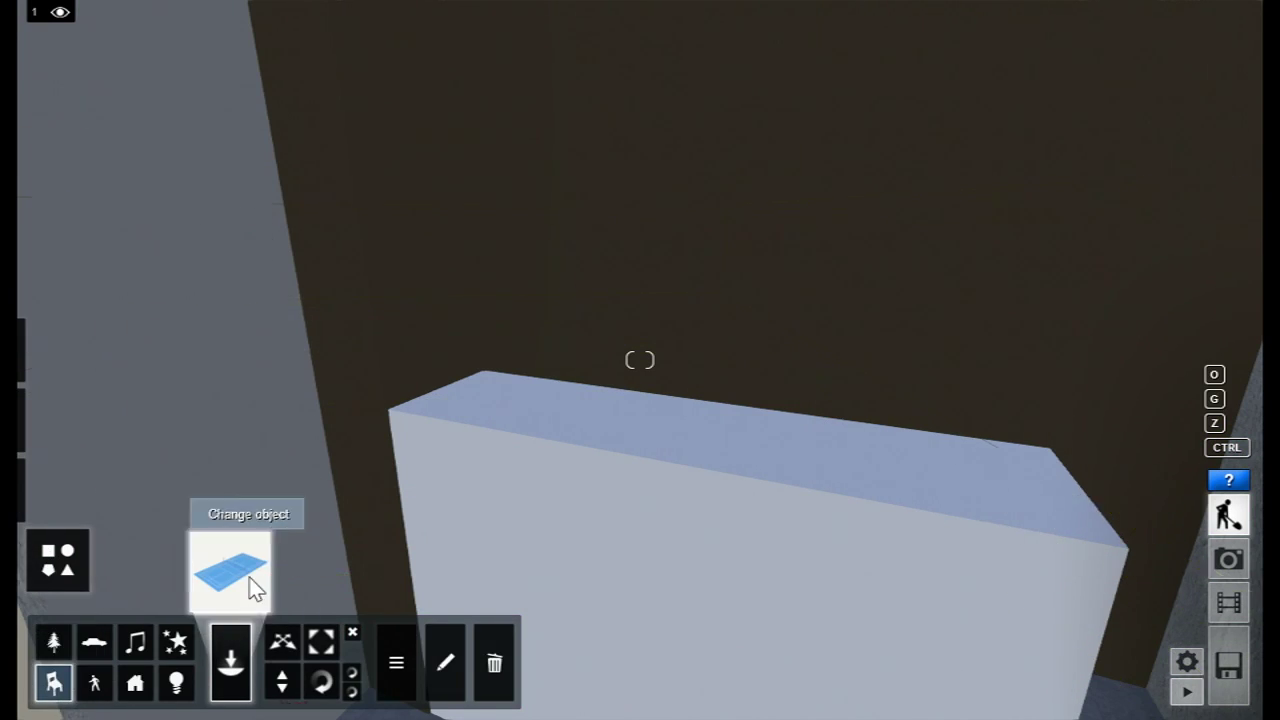
pyautogui.click(250, 590)
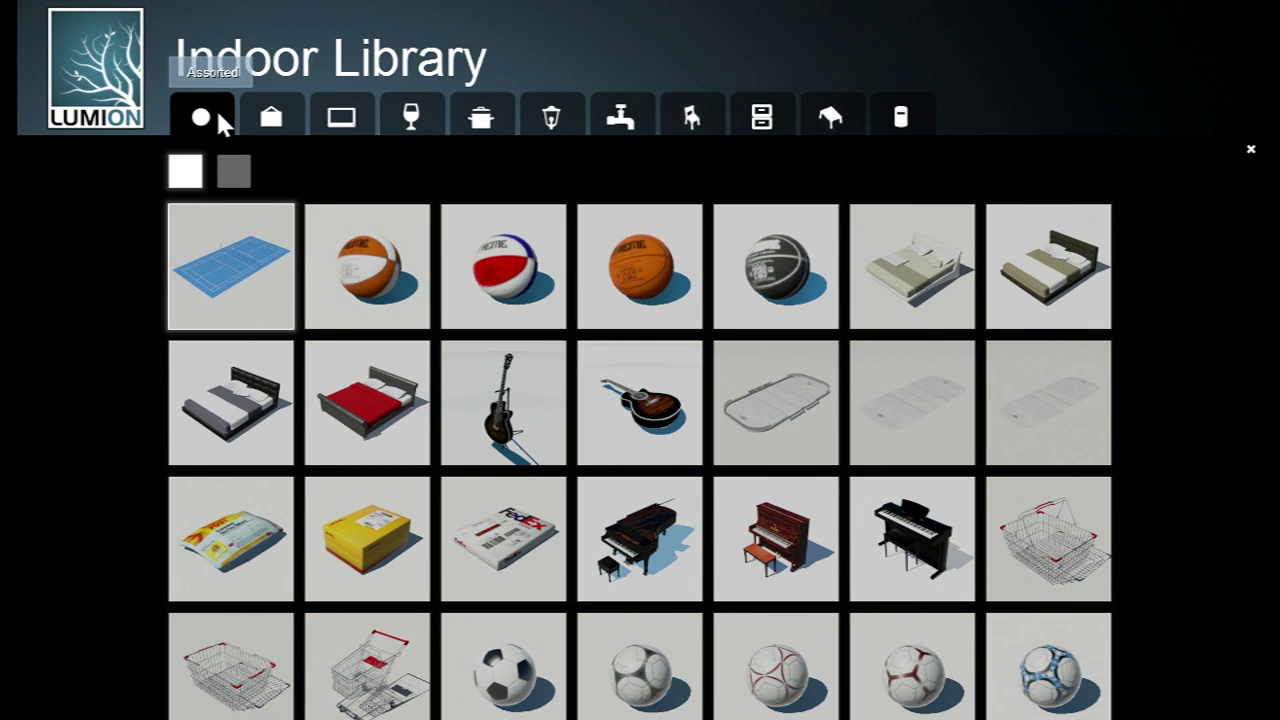
pyautogui.click(235, 175)
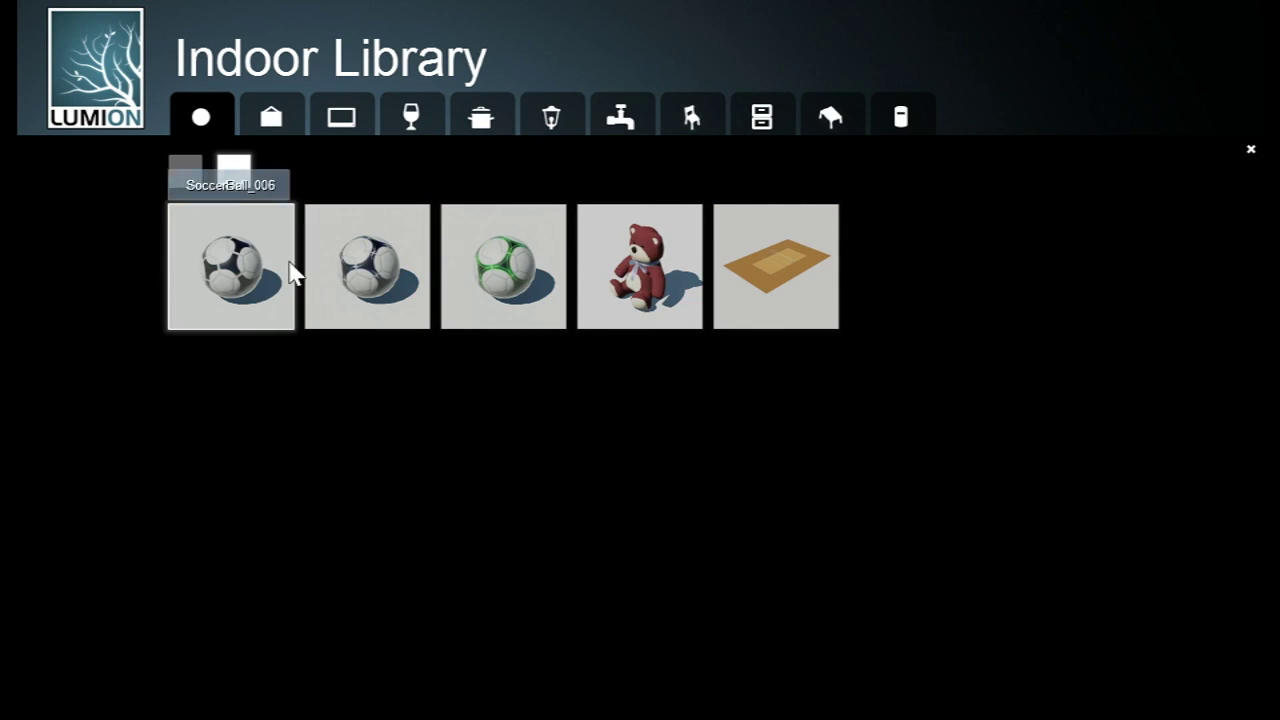
pyautogui.click(592, 260)
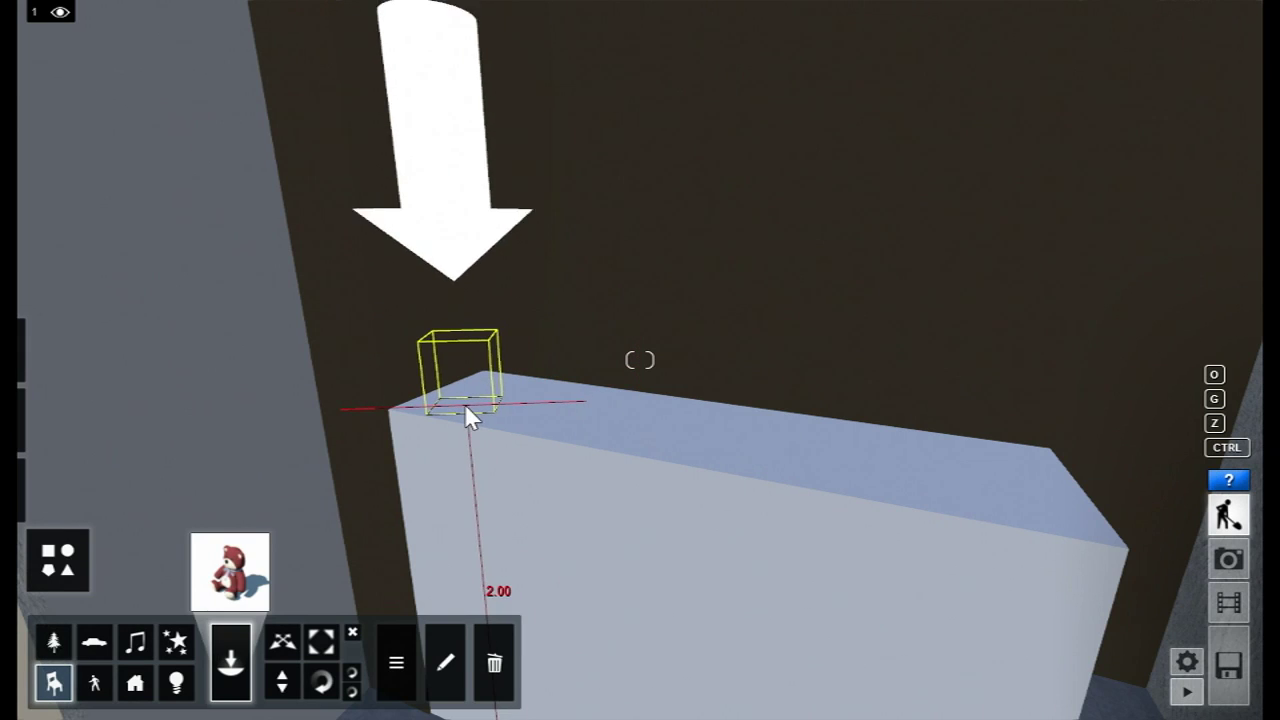
pyautogui.click(486, 403)
# Stack the François Truffaut and Scarpa books from the Decoration category on the cabinet beside the teddy bear
pyautogui.click(230, 570)
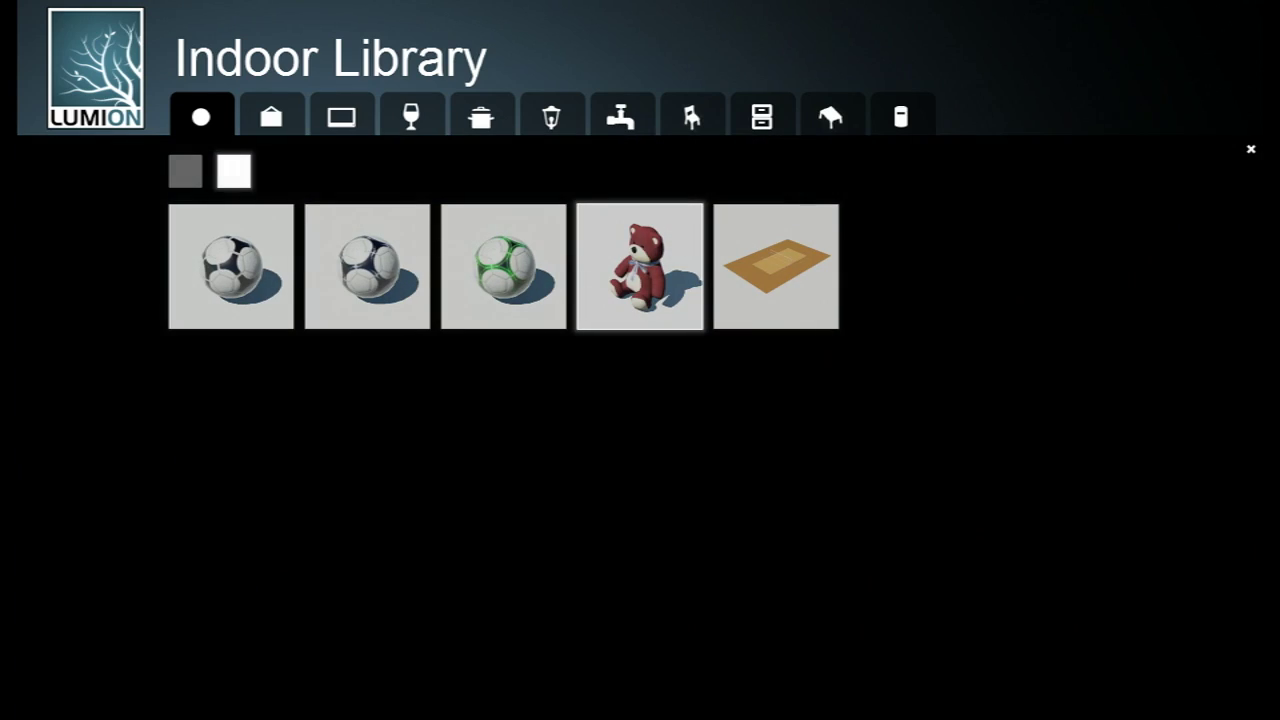
pyautogui.click(285, 124)
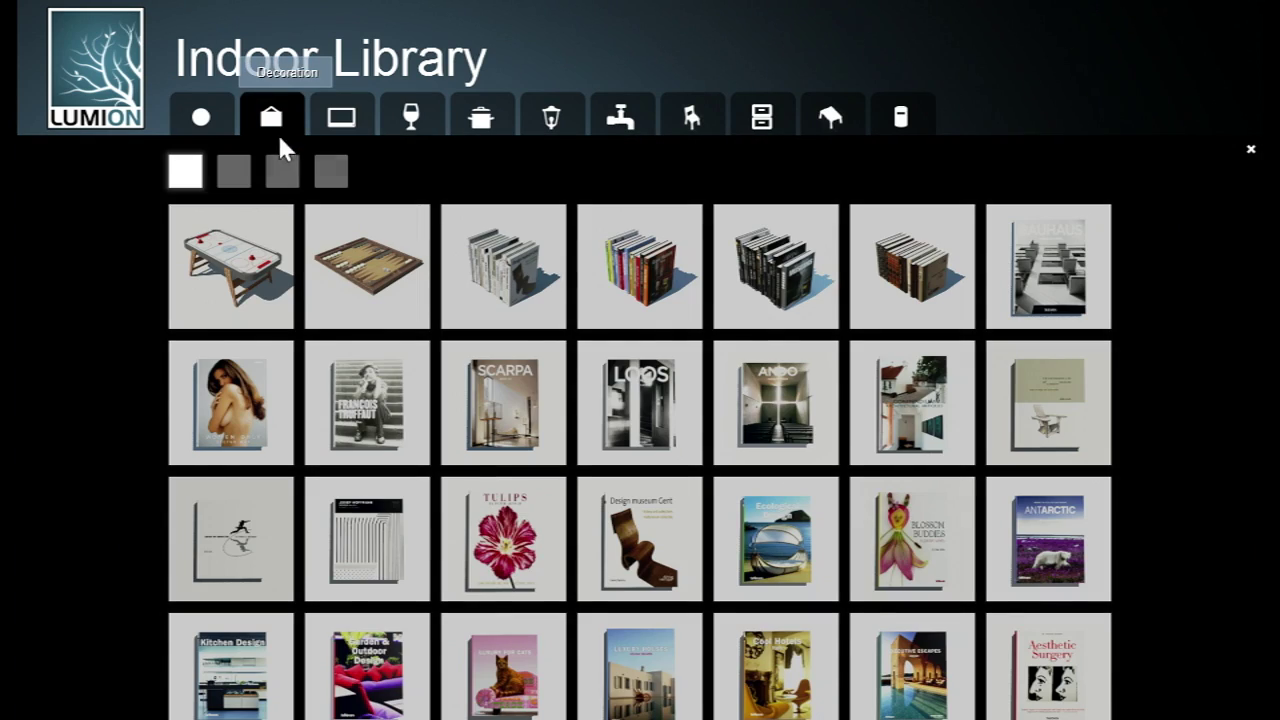
pyautogui.click(363, 410)
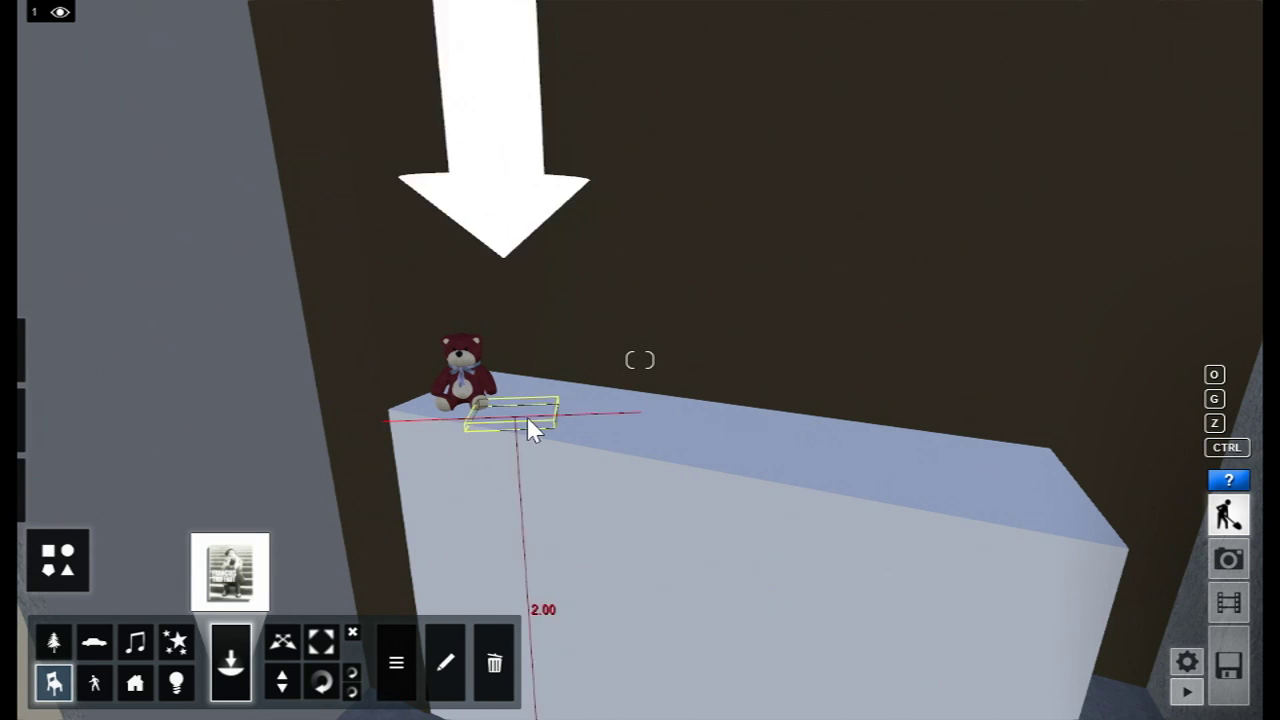
pyautogui.click(547, 422)
pyautogui.click(230, 570)
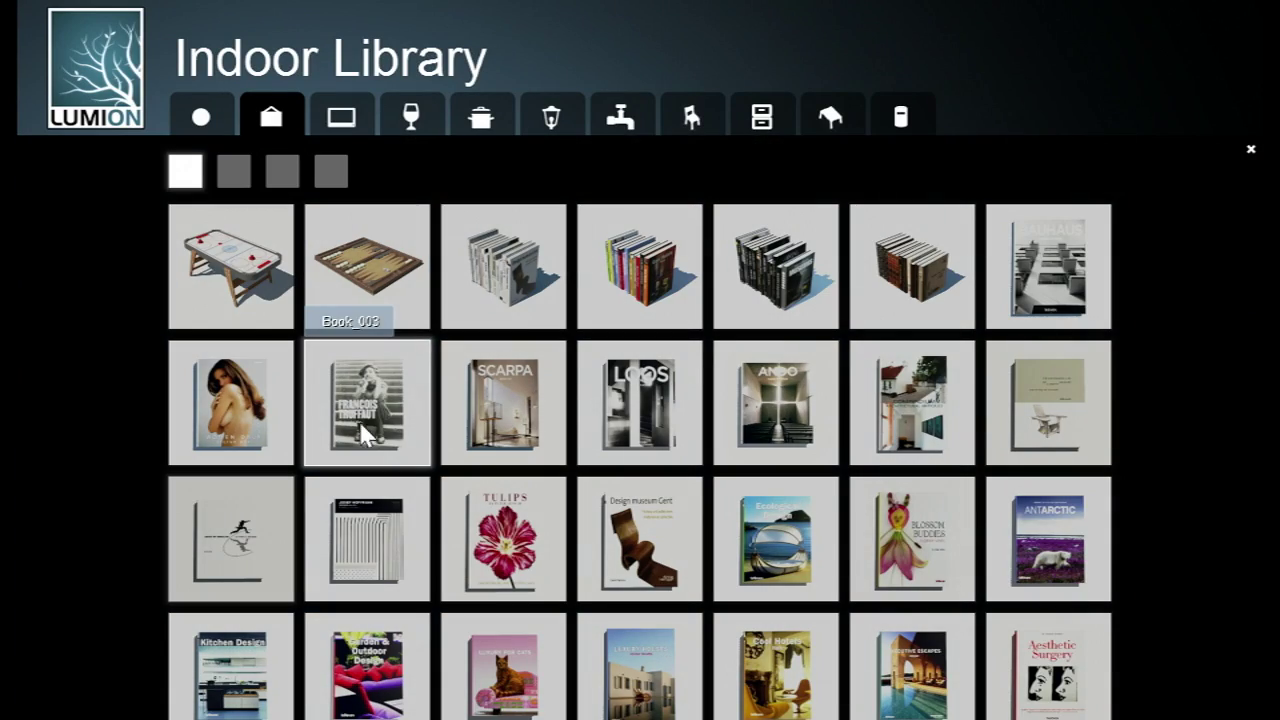
pyautogui.click(479, 405)
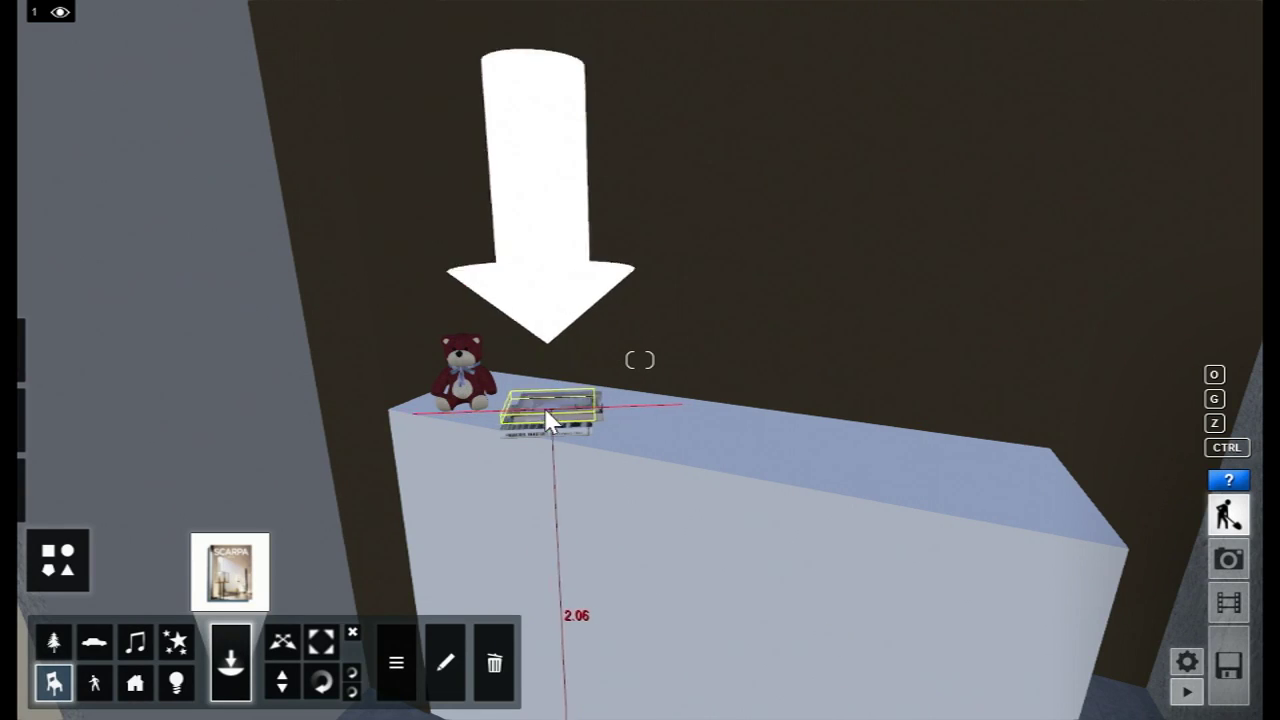
pyautogui.click(547, 418)
# Place the open laptop, Computer_002, on the white cabinet to the right of the books
pyautogui.click(240, 568)
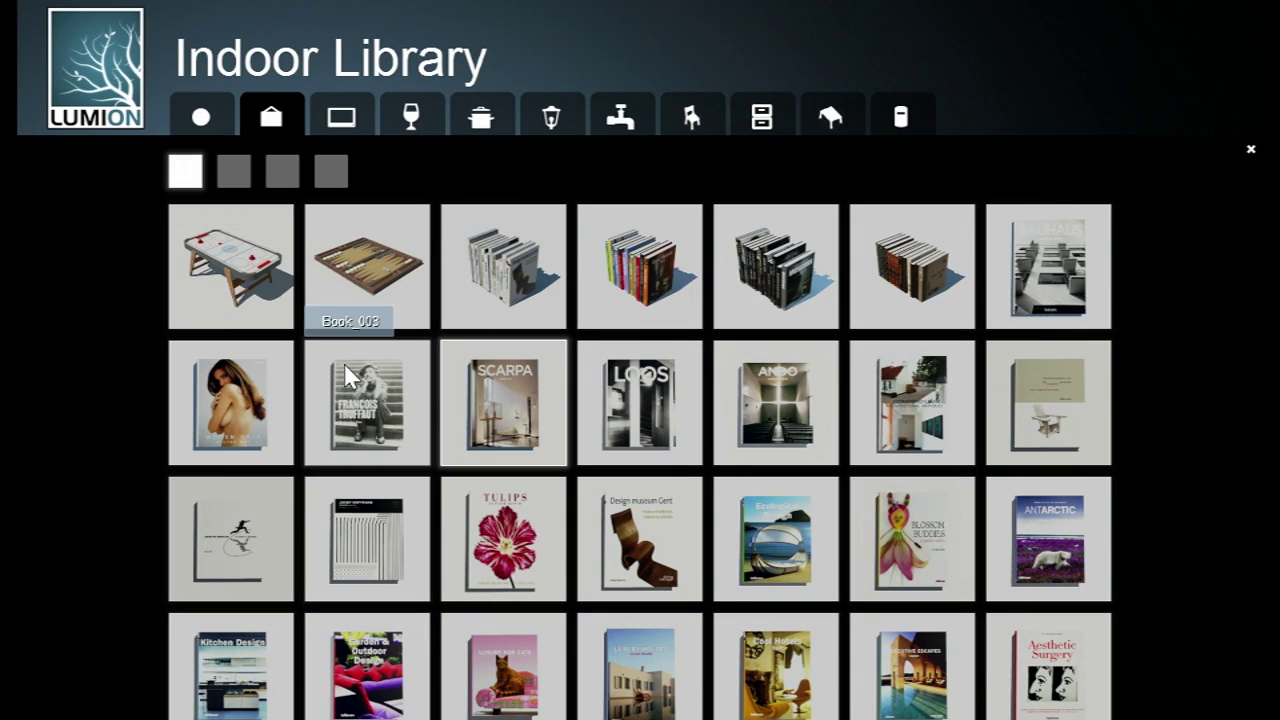
pyautogui.click(340, 130)
pyautogui.click(605, 268)
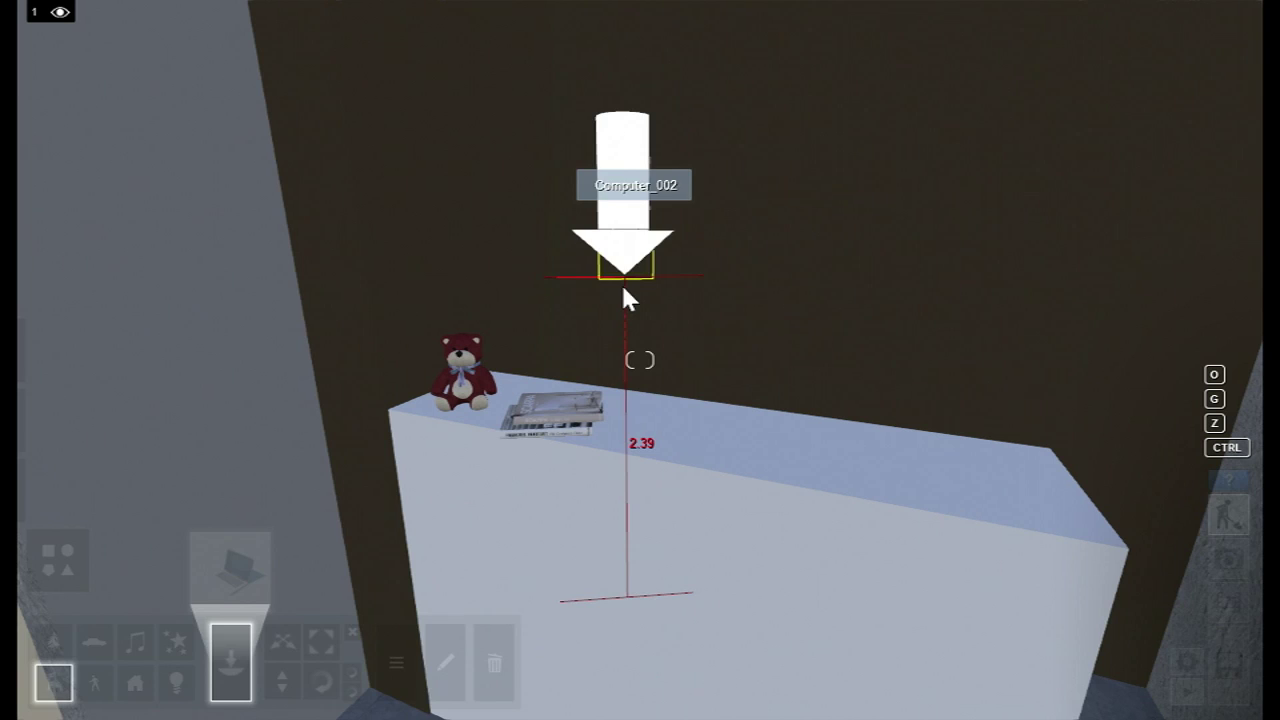
pyautogui.click(722, 459)
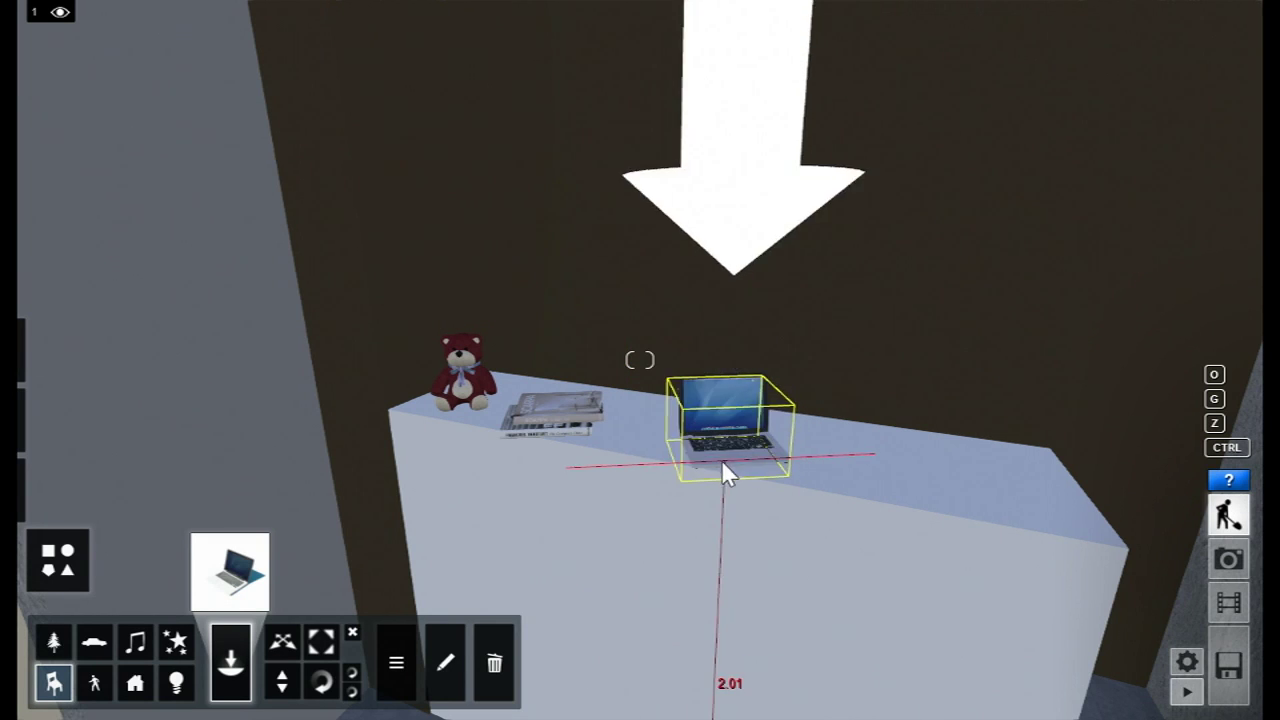
# Place two red apples from the Indoor Library's food objects on the cabinet, to the right of the laptop
pyautogui.moveTo(721, 459); pyautogui.dragTo(910, 468, button='right')
pyautogui.press('w')
pyautogui.press('w')
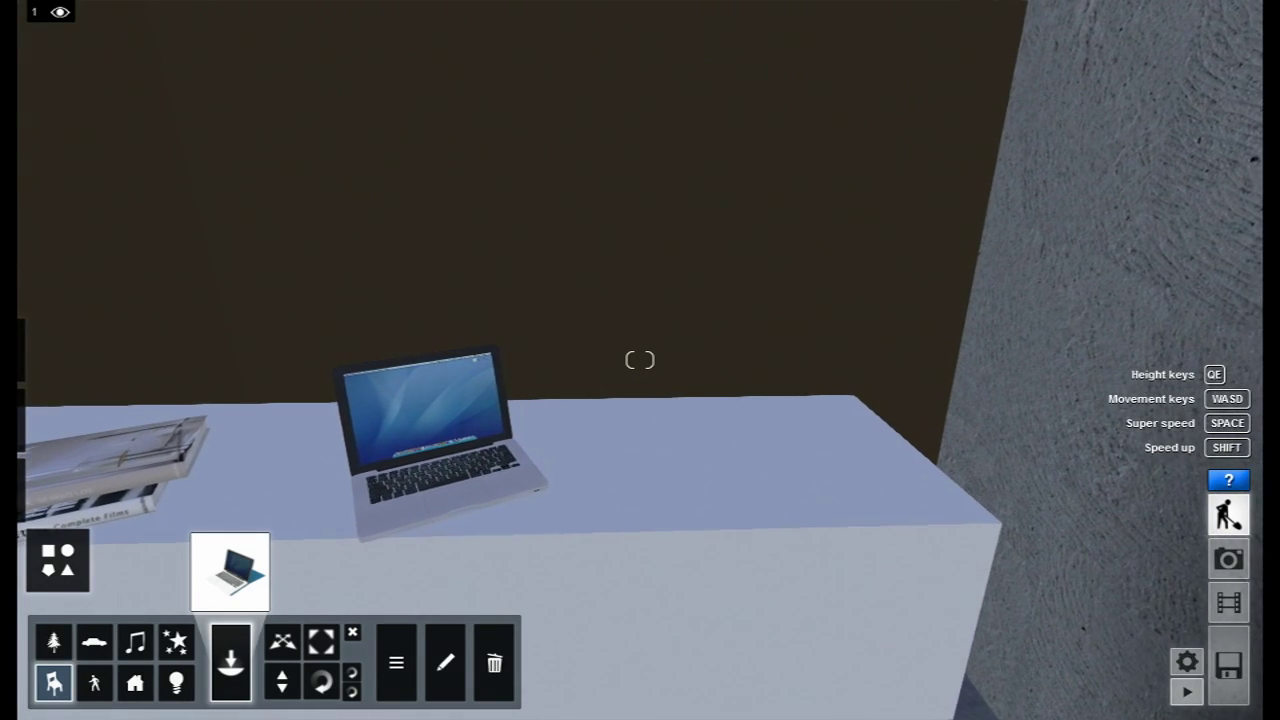
pyautogui.click(232, 580)
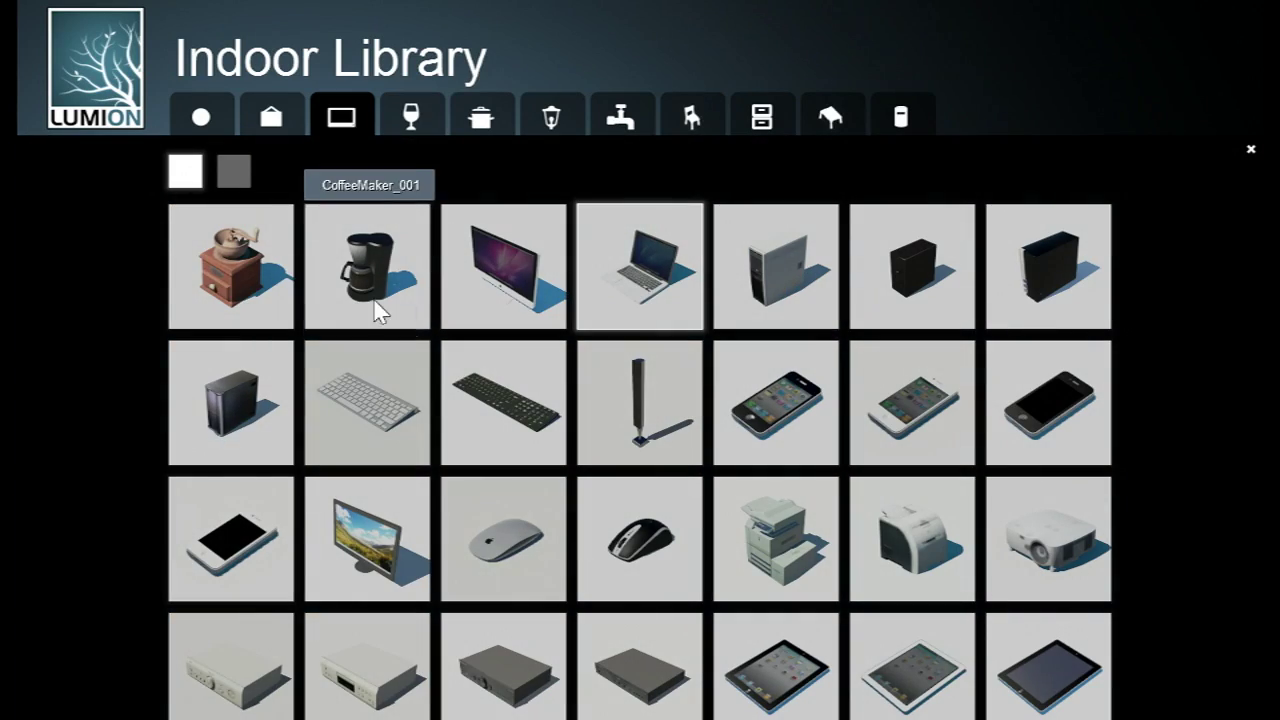
pyautogui.click(412, 118)
pyautogui.click(640, 265)
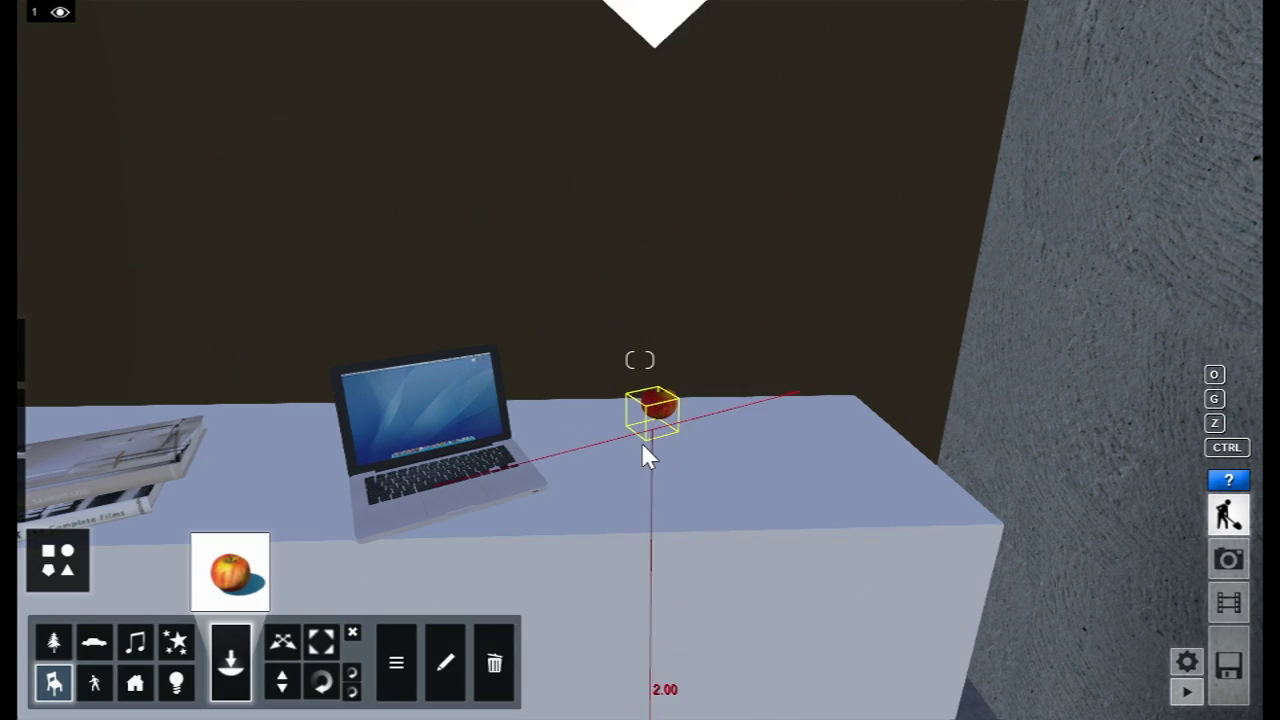
pyautogui.click(641, 442)
pyautogui.click(629, 452)
# Place the small white coffee cup with saucer on the cabinet to the right of the apples
pyautogui.click(232, 572)
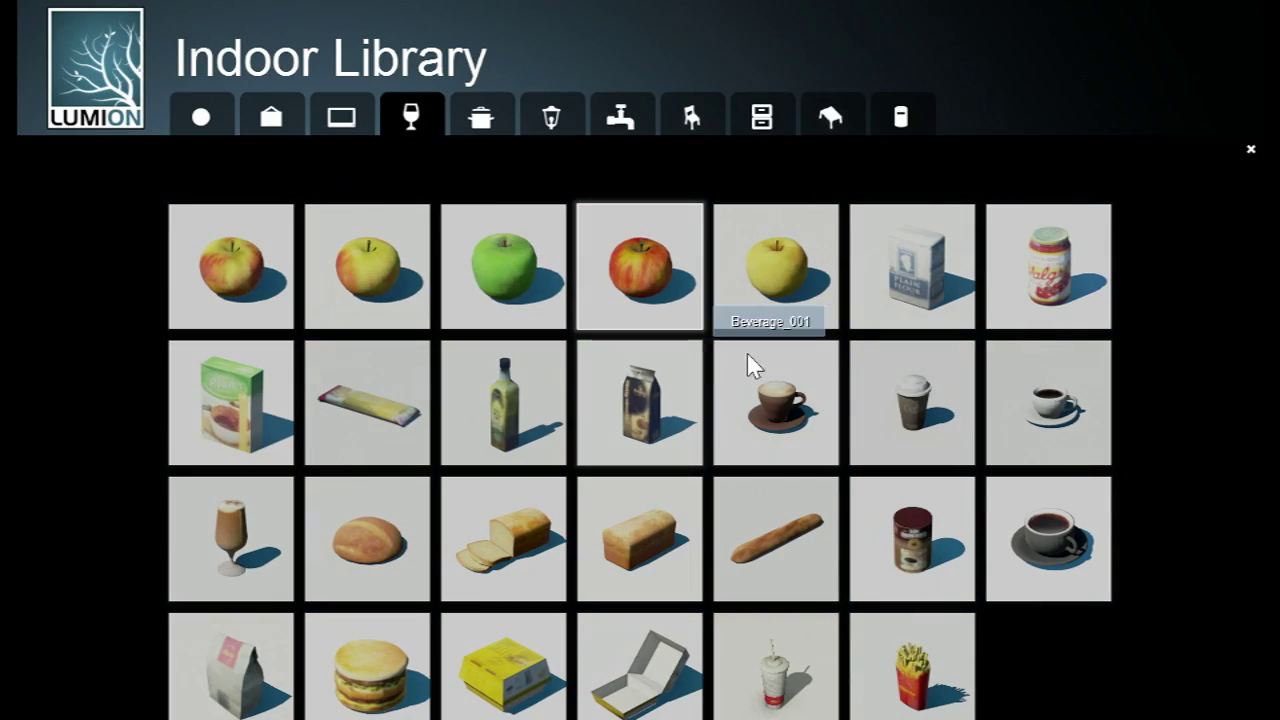
pyautogui.click(1023, 390)
pyautogui.click(825, 455)
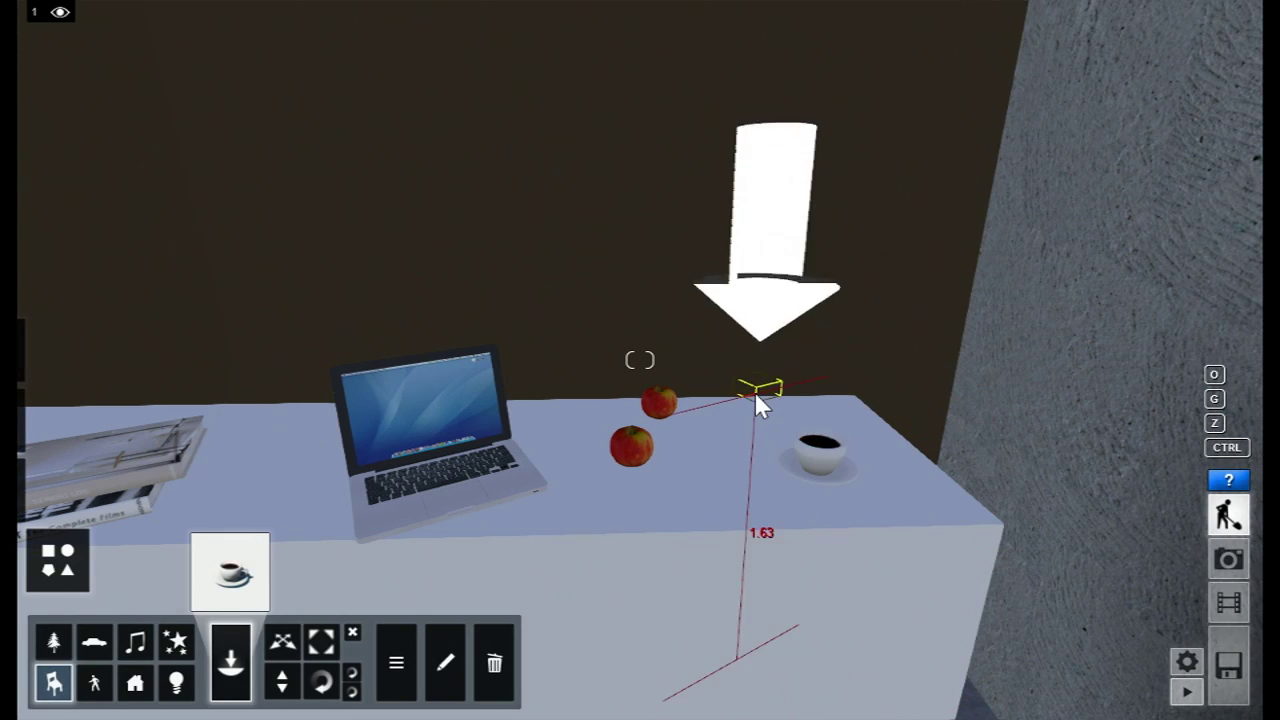
# Place the flat-screen television TV_005 from the Indoor Library's electronics on the stone shelf above the fireplace
pyautogui.press('s')
pyautogui.moveTo(640, 360); pyautogui.dragTo(686, 460, button='right')
pyautogui.press('d')
pyautogui.press('w')
pyautogui.press('q')
pyautogui.click(220, 570)
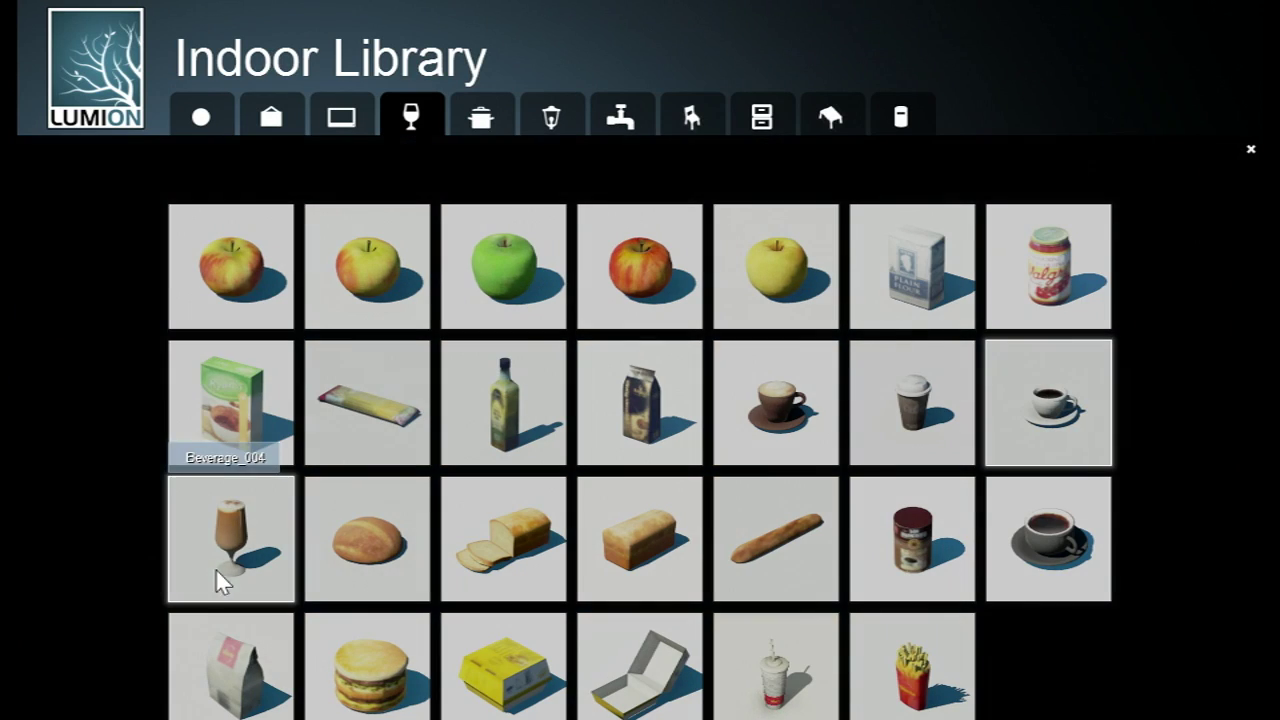
pyautogui.click(339, 122)
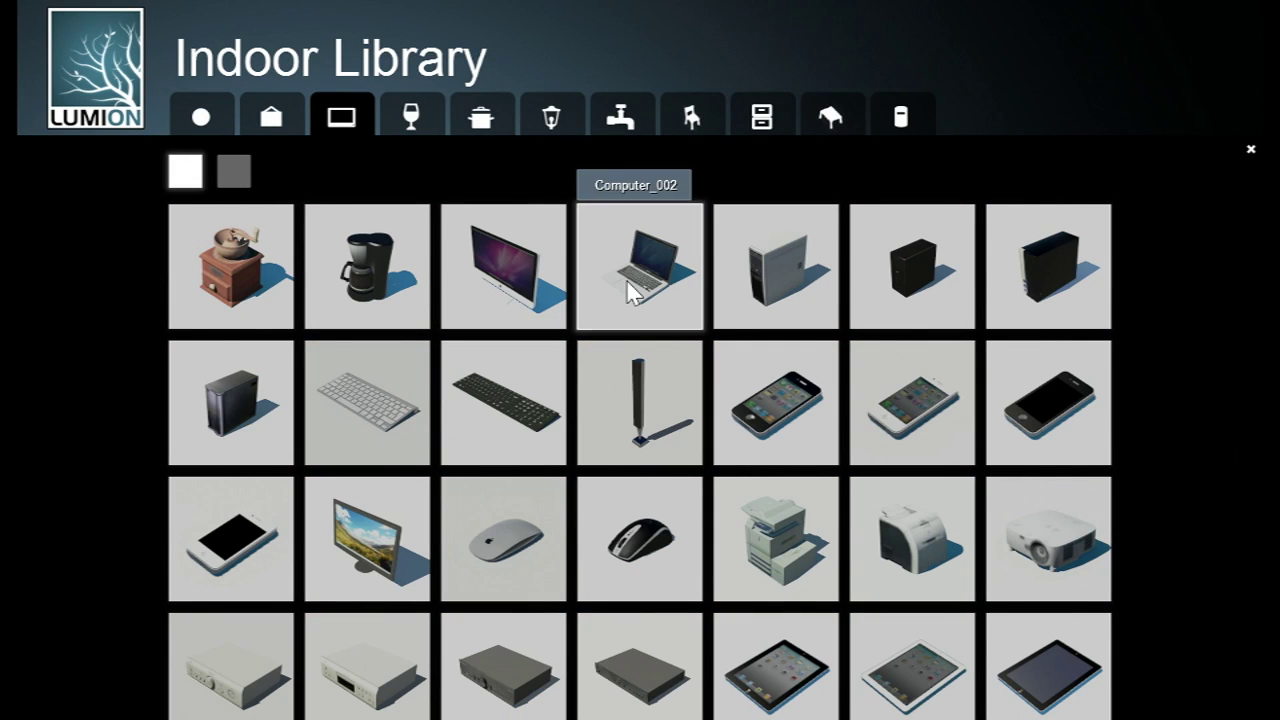
pyautogui.click(235, 173)
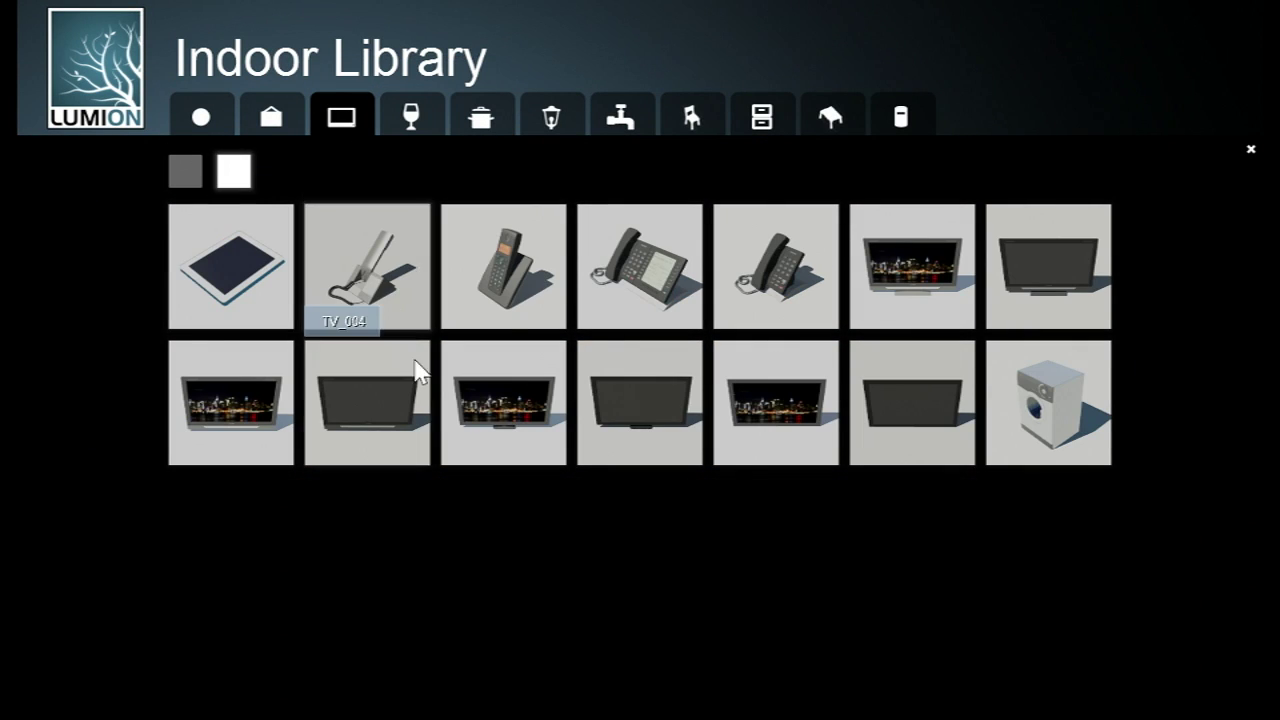
pyautogui.click(482, 390)
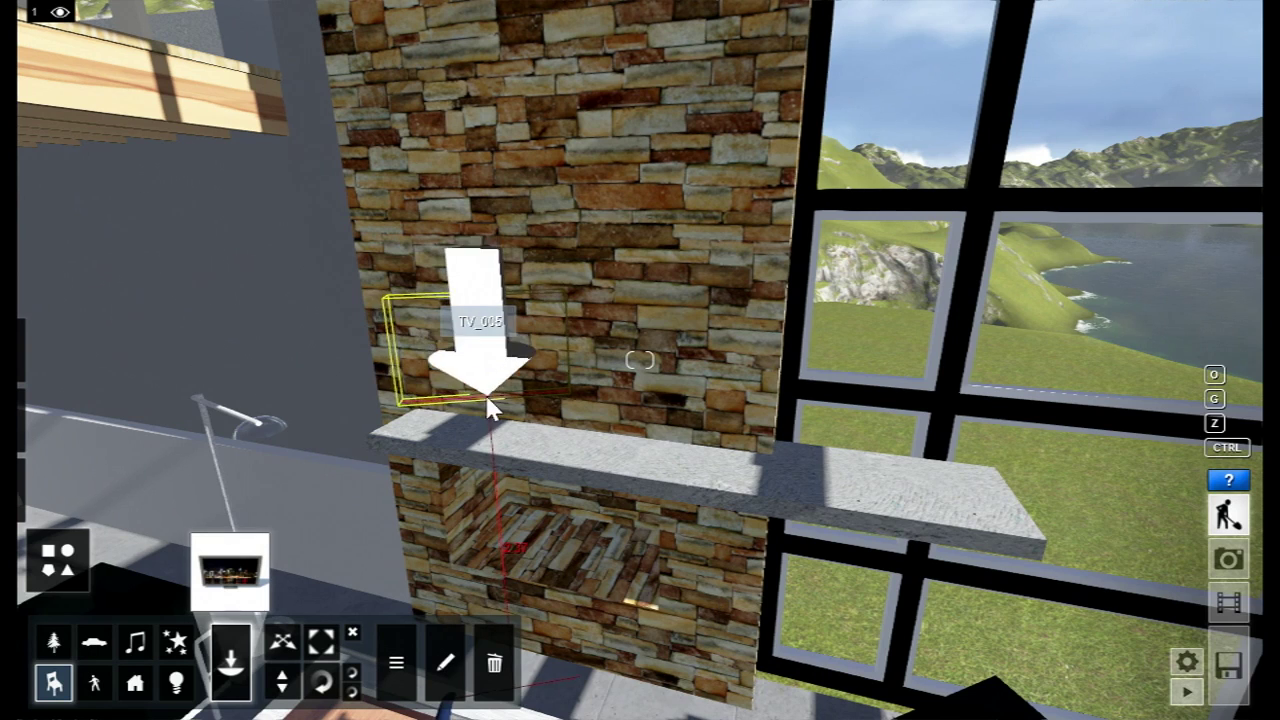
pyautogui.click(613, 433)
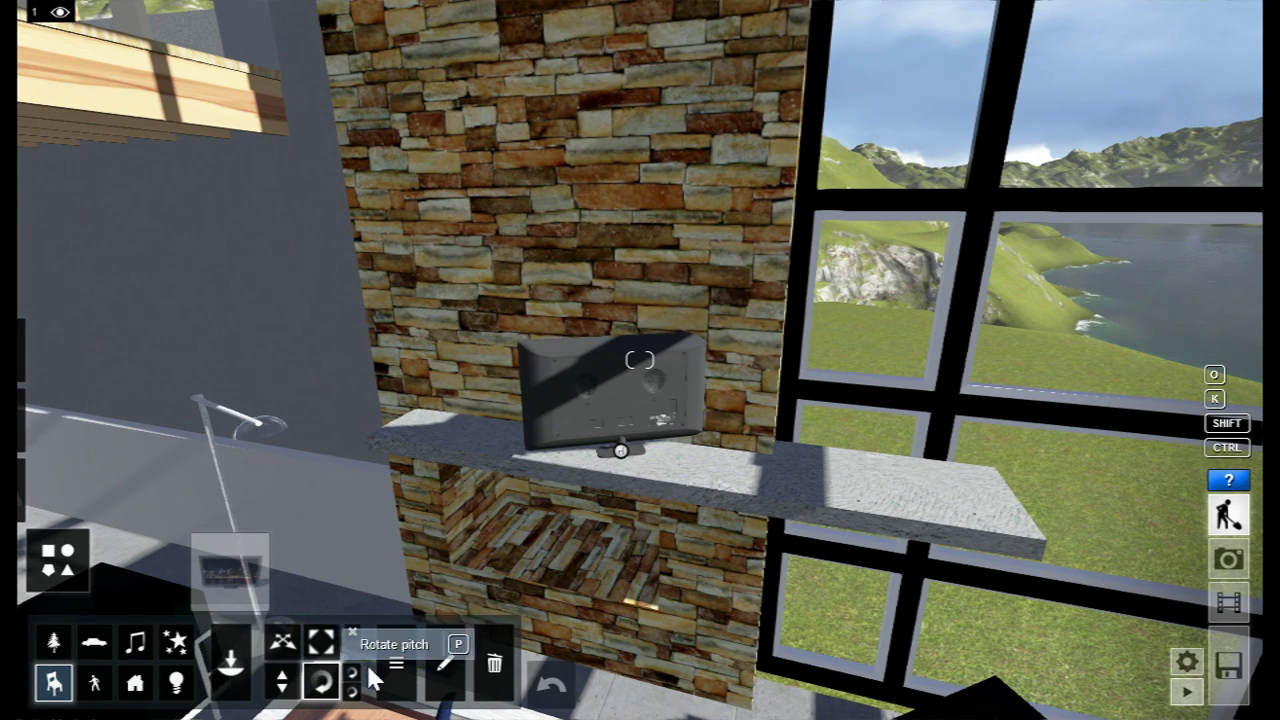
# Rotate the television so its screen faces the room and enlarge it to span most of the fireplace's stone wall
pyautogui.moveTo(617, 451); pyautogui.dragTo(585, 468)
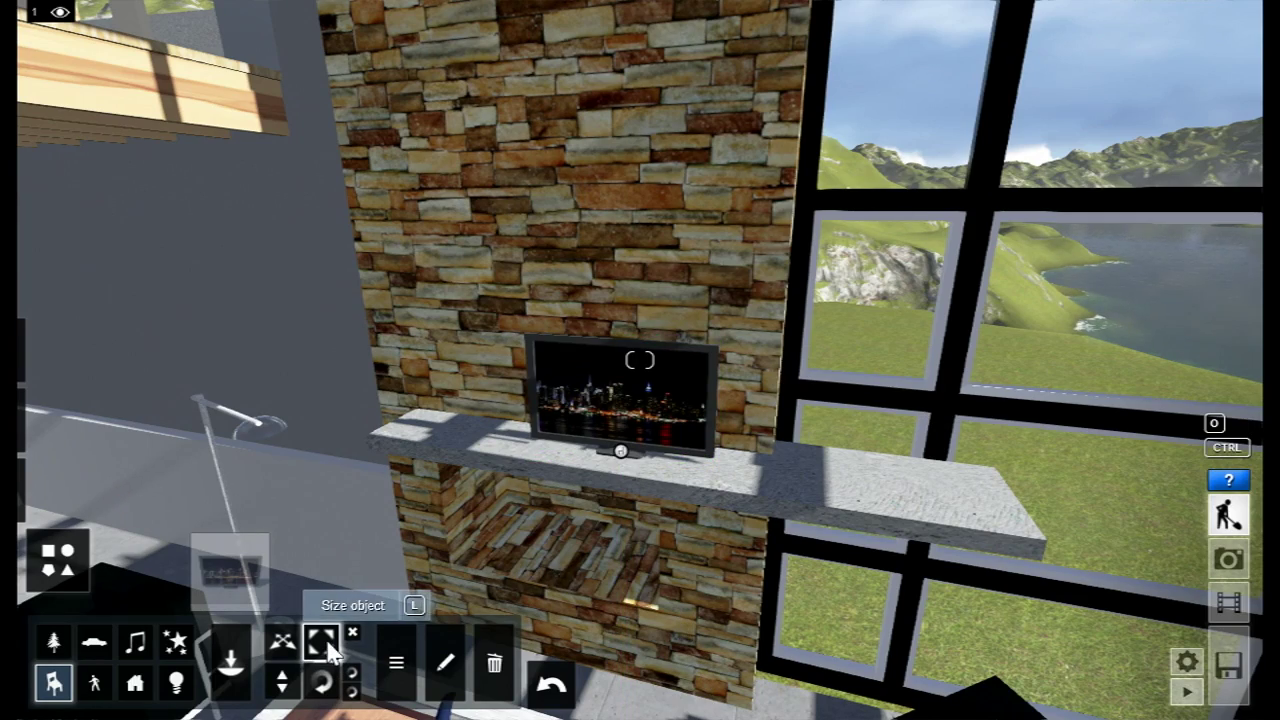
pyautogui.moveTo(623, 451); pyautogui.dragTo(540, 452)
pyautogui.press('s')
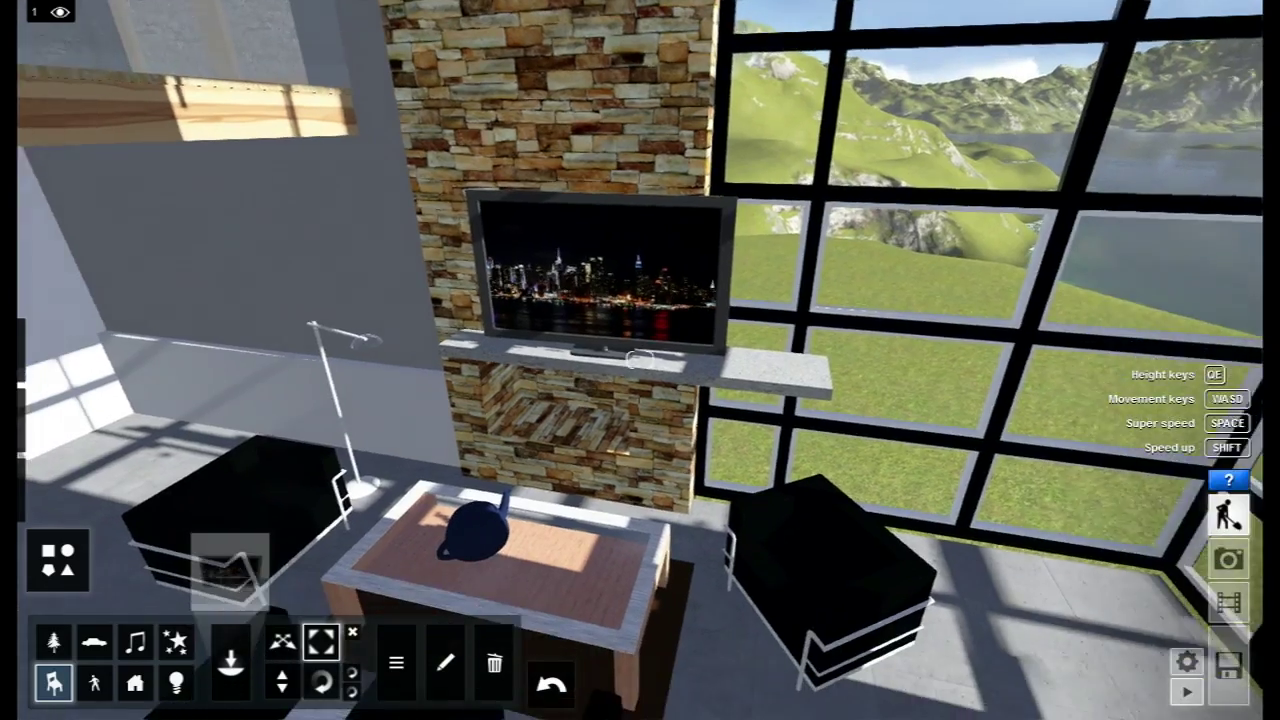
# Place two PlantPot_004 pots from the Decoration category on the floor, one on each side of the glass double door
pyautogui.moveTo(640, 360); pyautogui.dragTo(640, 360, button='right')
pyautogui.press('w')
pyautogui.click(237, 570)
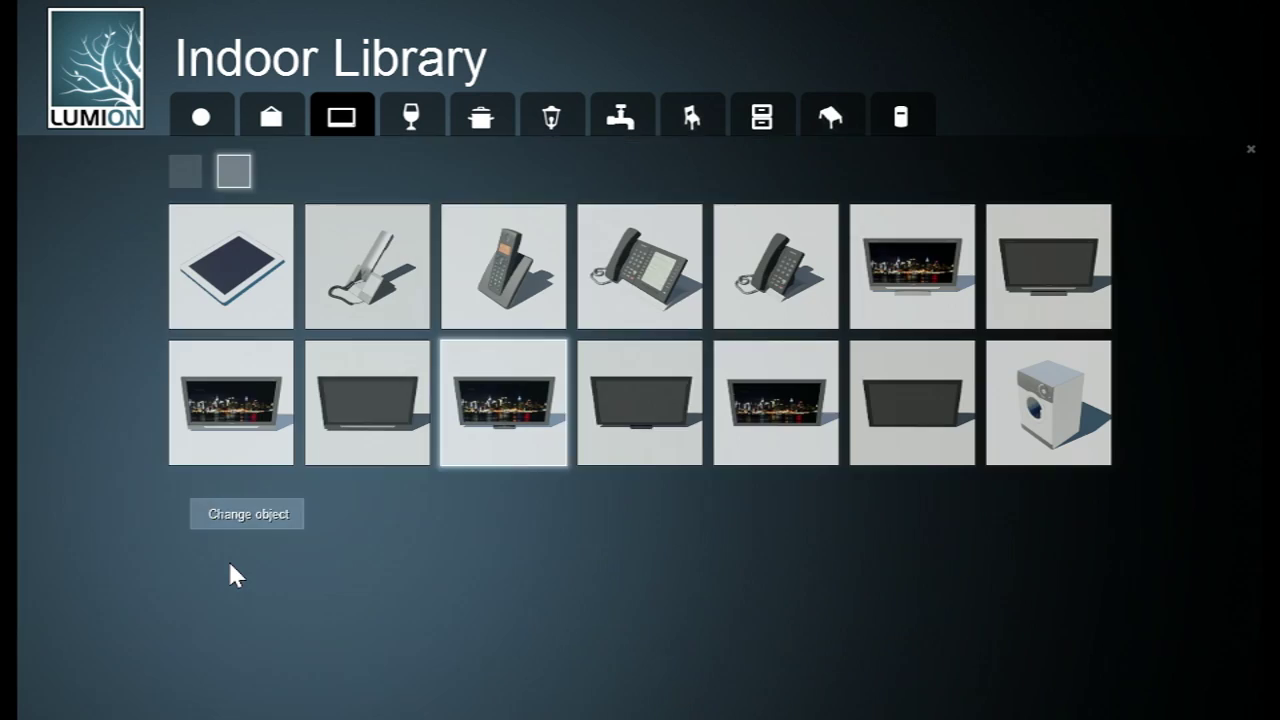
pyautogui.click(274, 120)
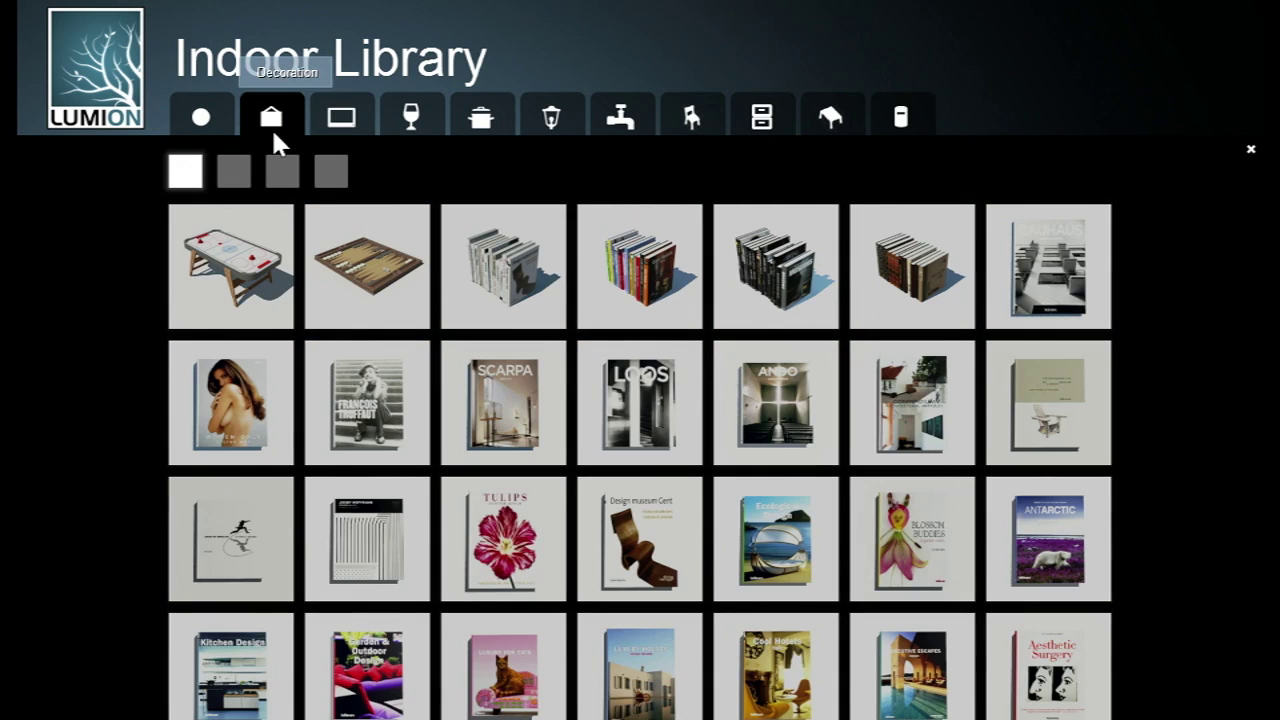
pyautogui.click(282, 173)
pyautogui.click(368, 398)
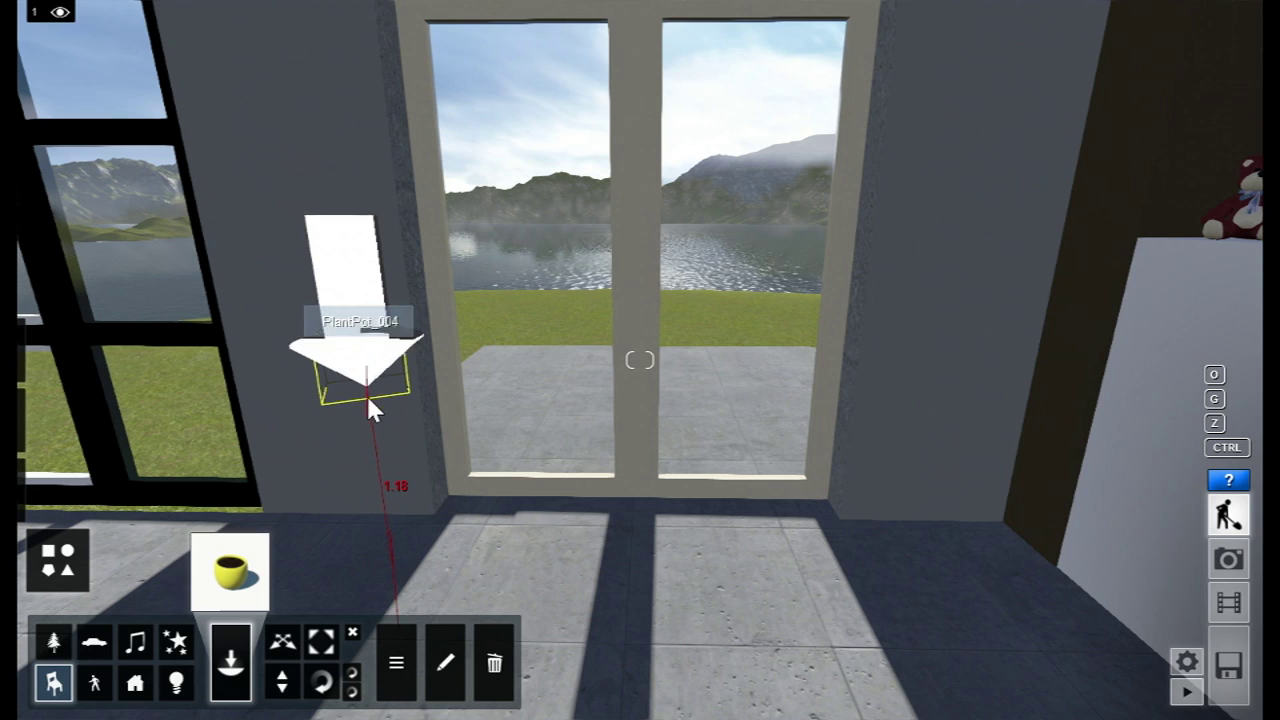
pyautogui.click(317, 550)
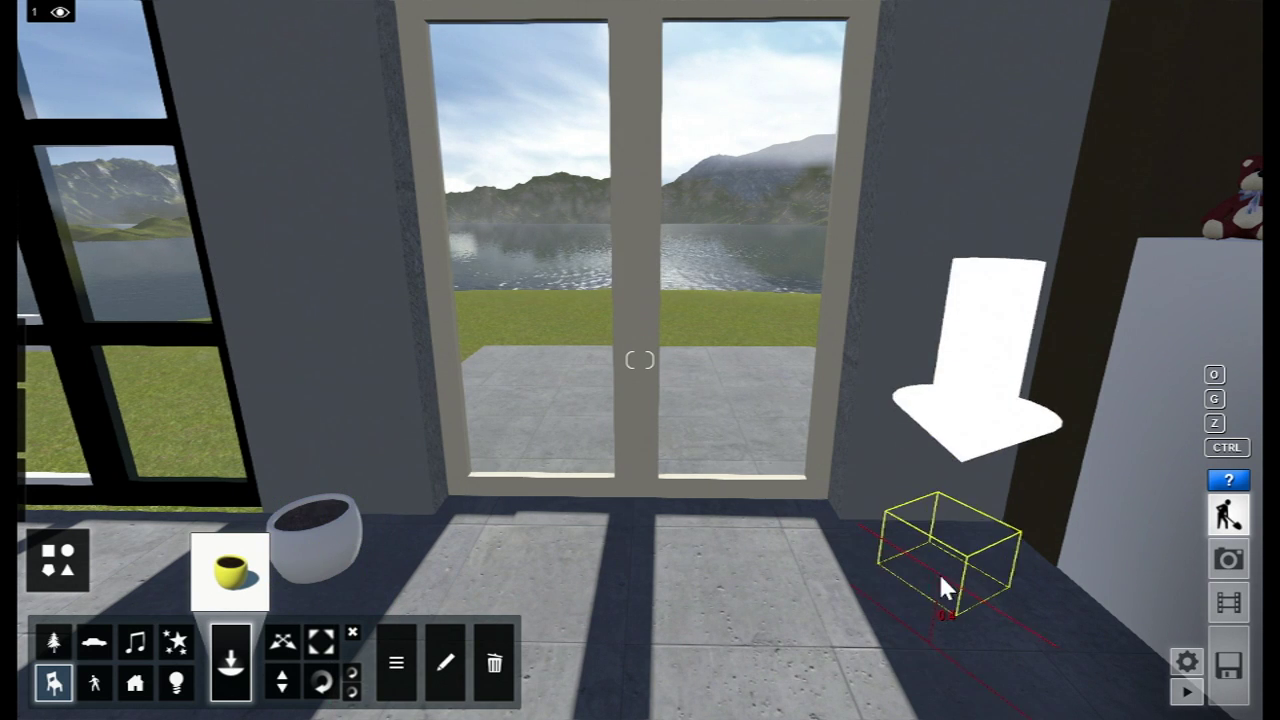
pyautogui.click(940, 568)
# Enlarge both plant pots beside the glass door to a matching size
pyautogui.click(320, 643)
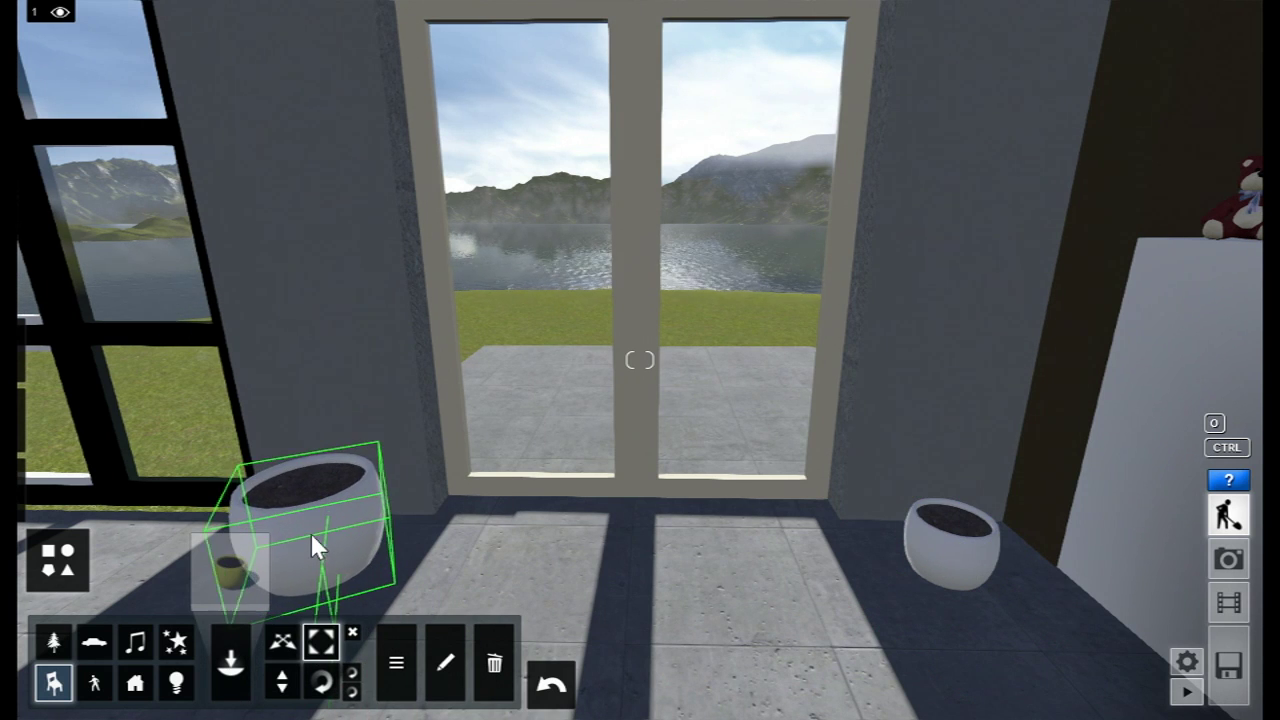
pyautogui.moveTo(311, 534); pyautogui.dragTo(308, 526)
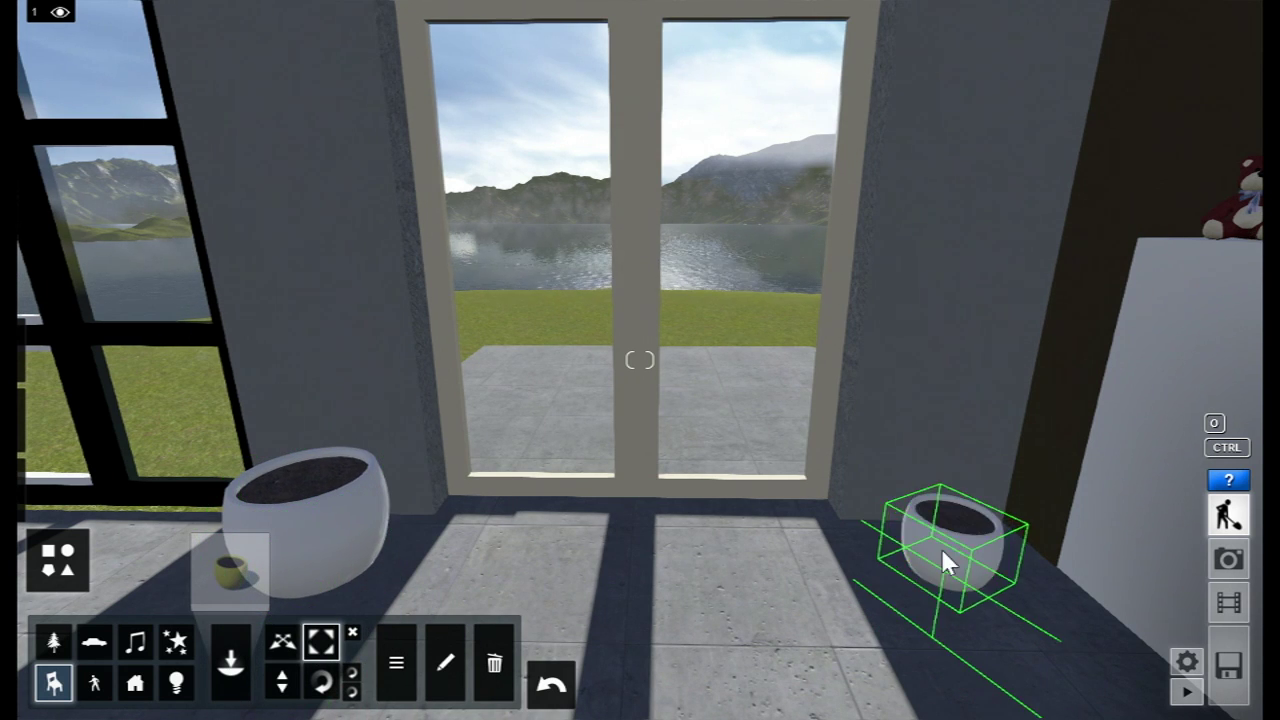
pyautogui.scroll(5, 940, 544)
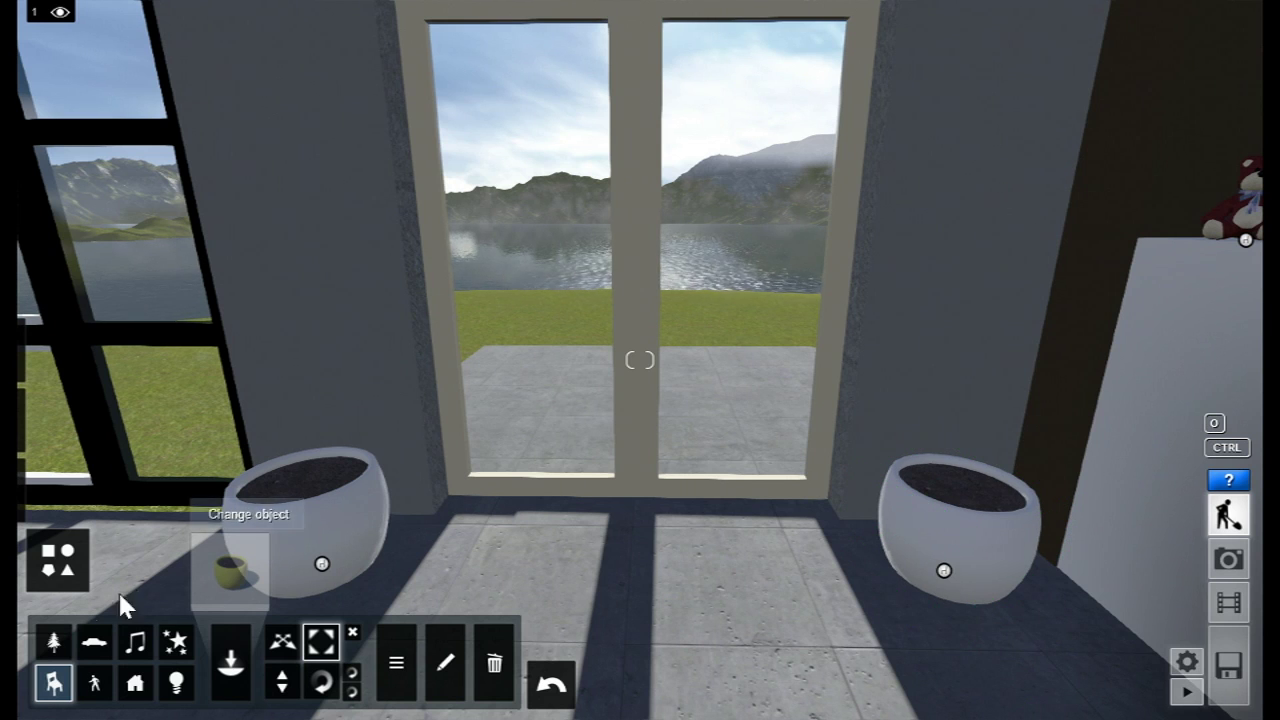
# Place a small curly palm from the Nature Library's Plants category in each of the two pots
pyautogui.click(194, 583)
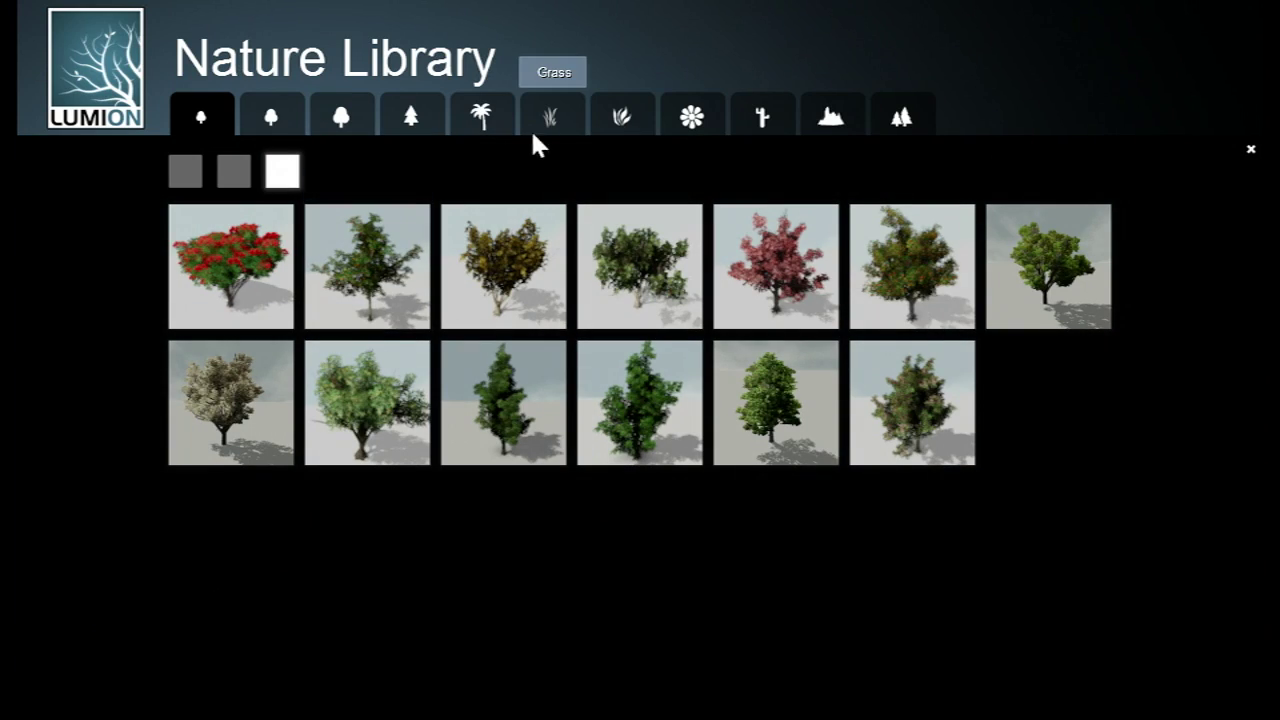
pyautogui.click(628, 118)
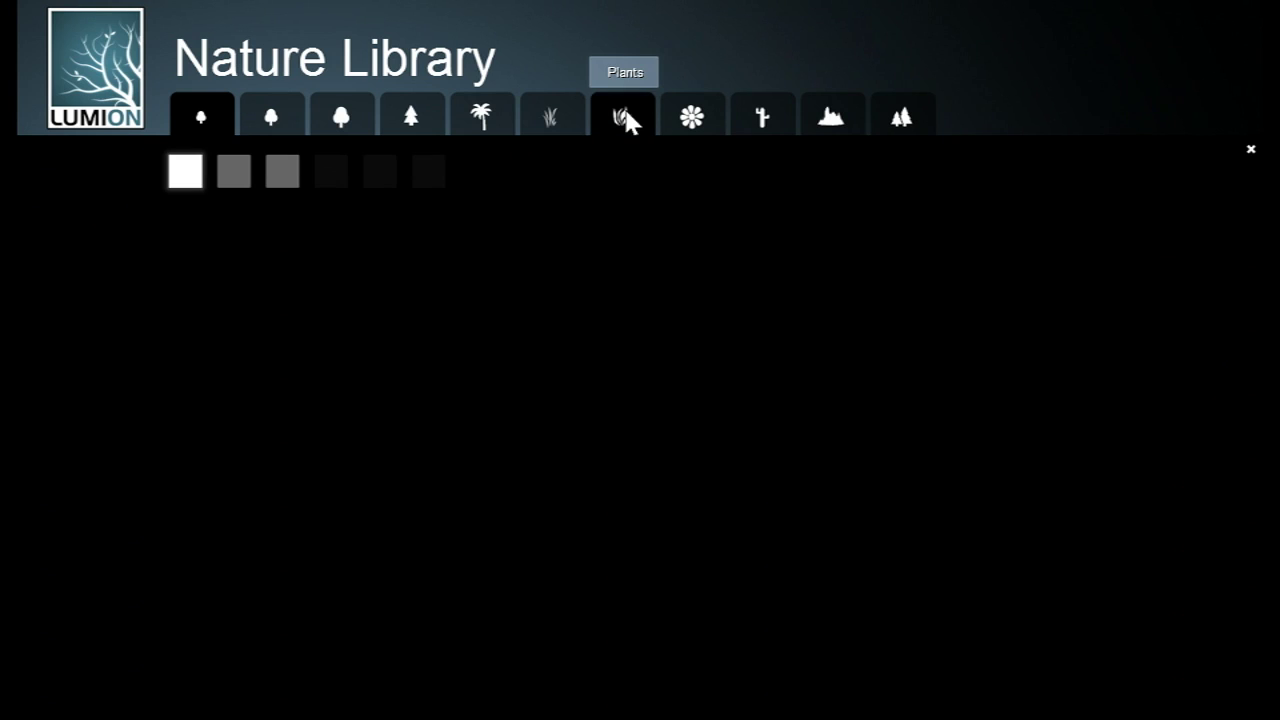
pyautogui.click(234, 172)
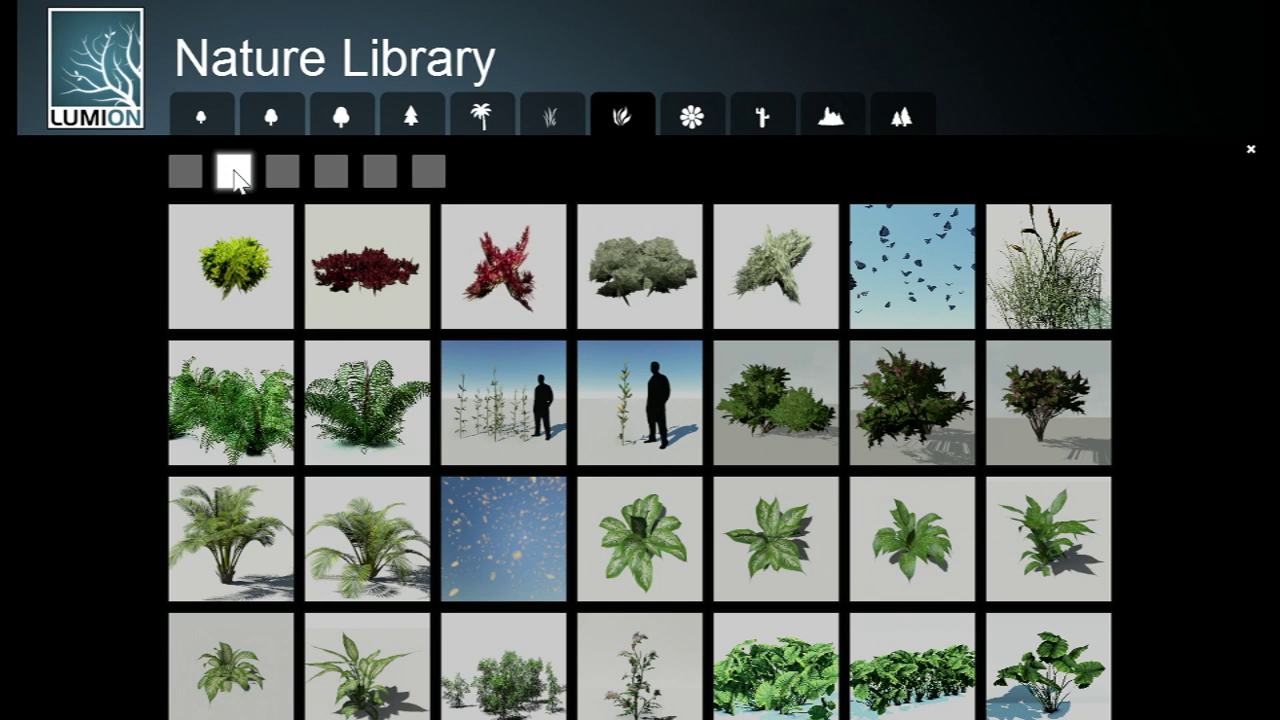
pyautogui.click(387, 572)
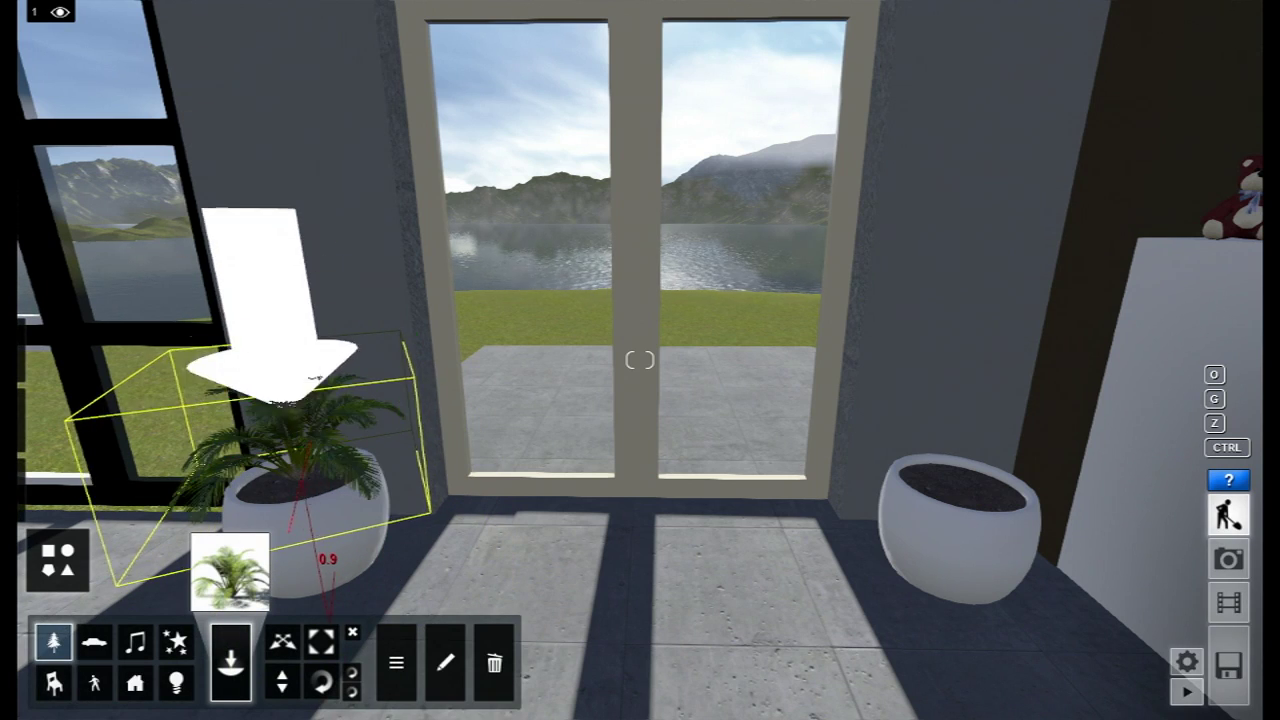
pyautogui.click(298, 474)
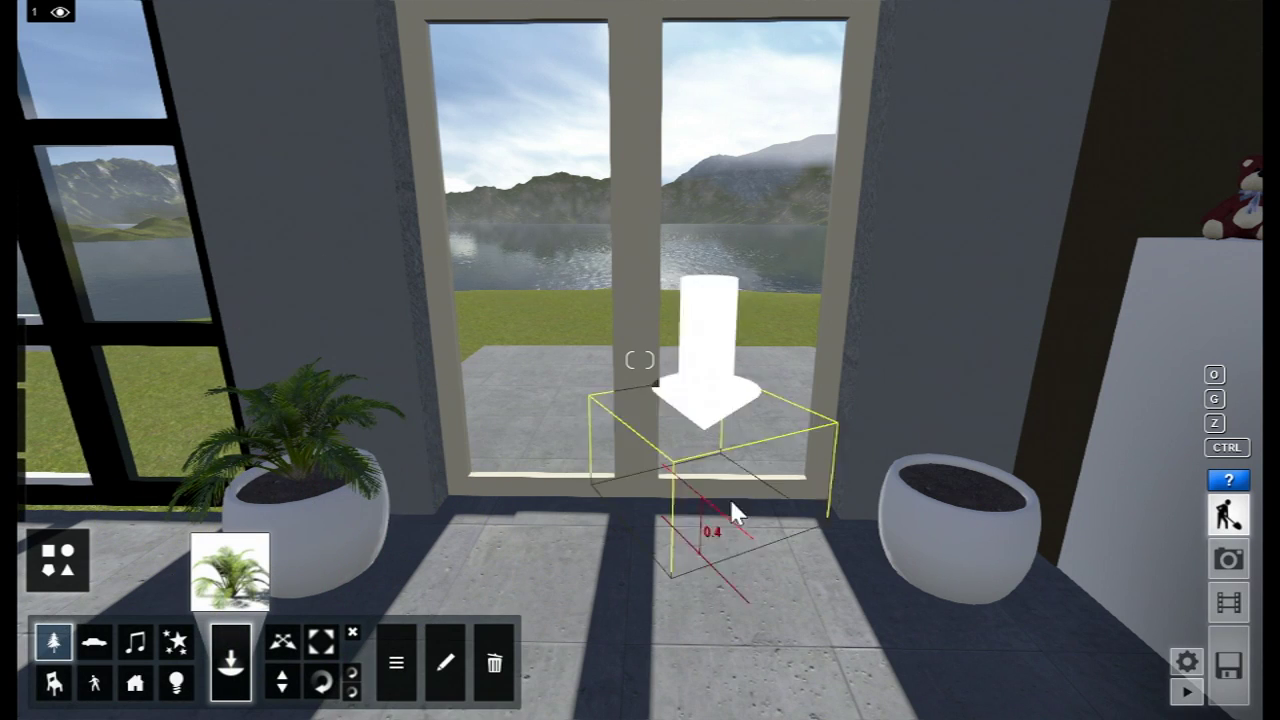
pyautogui.click(926, 501)
# Enlarge both potted palms so their fronds spread well beyond the pots
pyautogui.click(321, 643)
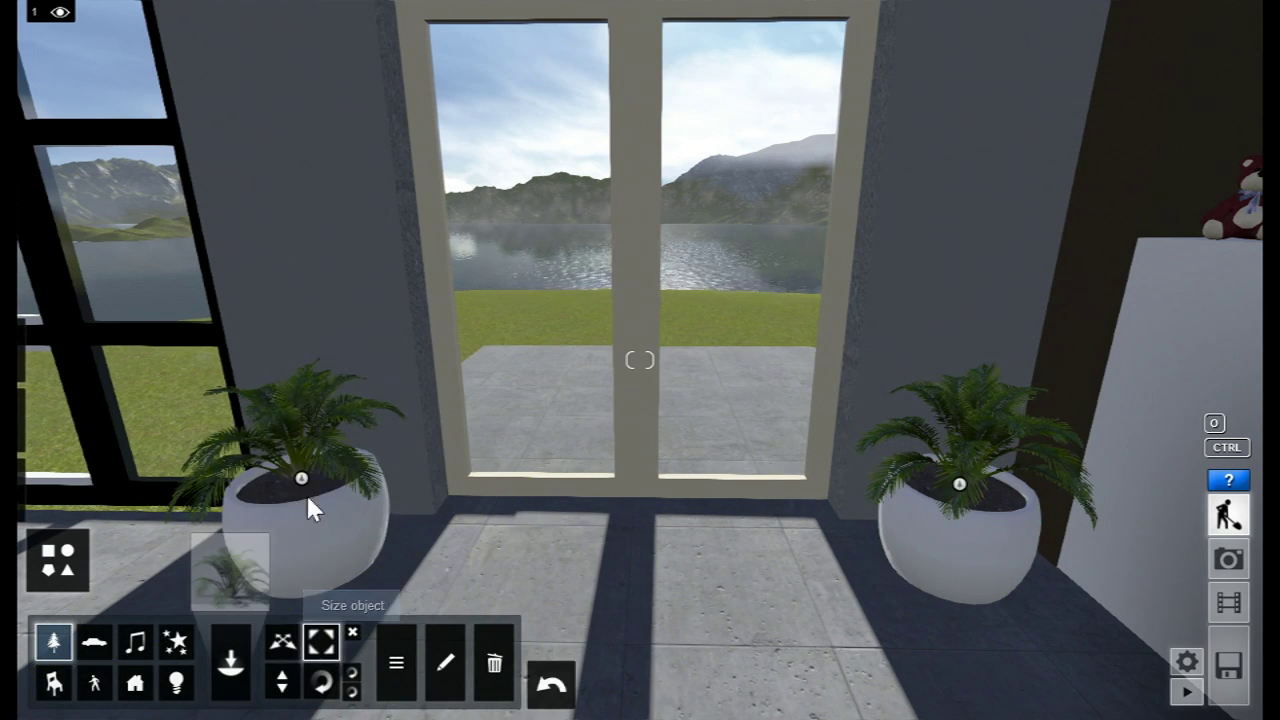
pyautogui.moveTo(308, 498); pyautogui.dragTo(298, 440)
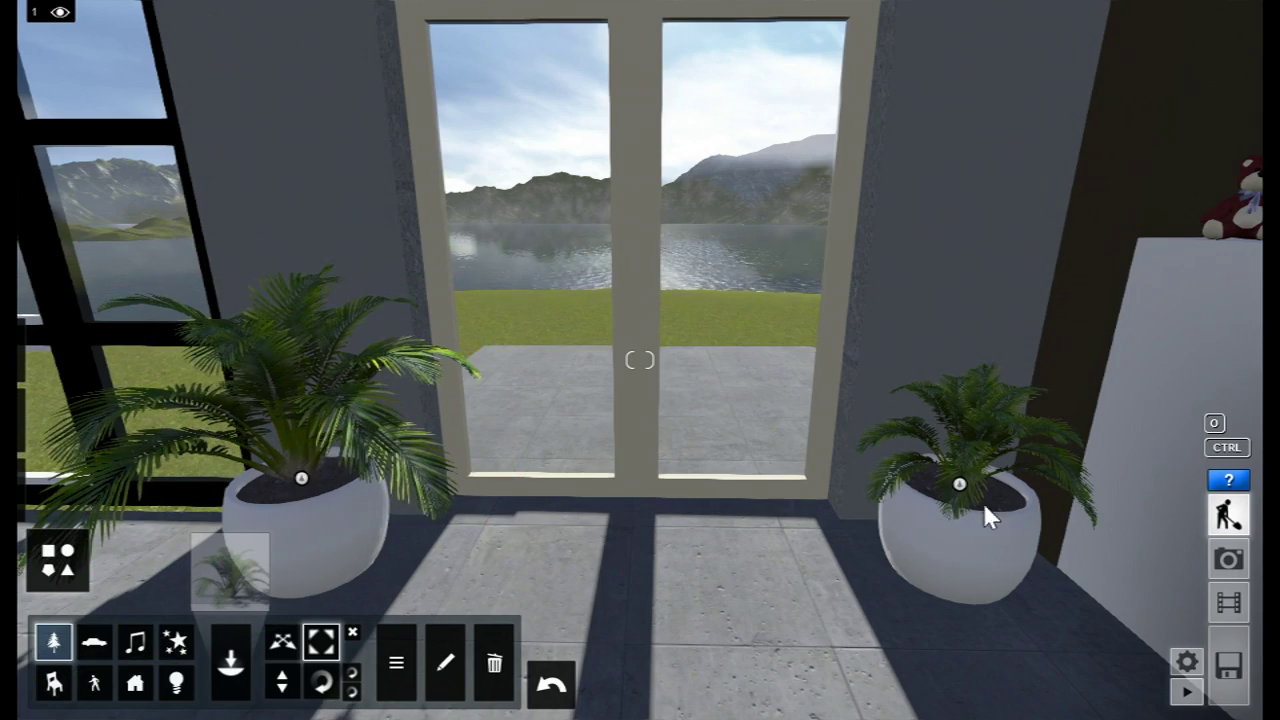
pyautogui.moveTo(960, 484); pyautogui.dragTo(965, 440)
# Look over the furnished interior and move outside to an aerial view of the house and its terrain
pyautogui.moveTo(800, 497); pyautogui.dragTo(640, 480, button='right')
pyautogui.press('s')
pyautogui.moveTo(640, 360); pyautogui.dragTo(642, 460, button='right')
pyautogui.press('w')
pyautogui.press('w')
pyautogui.press('d')
pyautogui.press('s')
pyautogui.press('d')
pyautogui.press('s')
pyautogui.press('a')
pyautogui.press('w')
pyautogui.press('q')
pyautogui.press('s')
pyautogui.moveTo(430, 365); pyautogui.dragTo(480, 369, button='right')
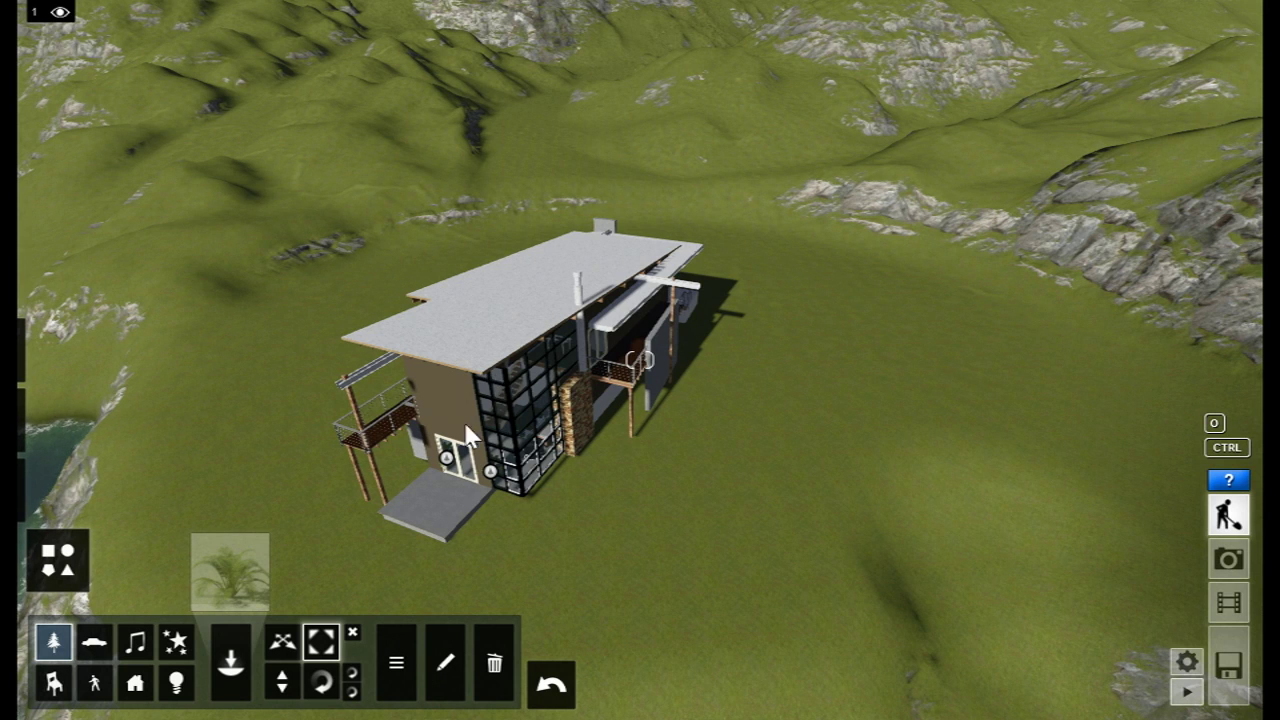
# Paint the landscape with the grey gravel texture around the house and along a winding path towards the hills
pyautogui.moveTo(36, 478)
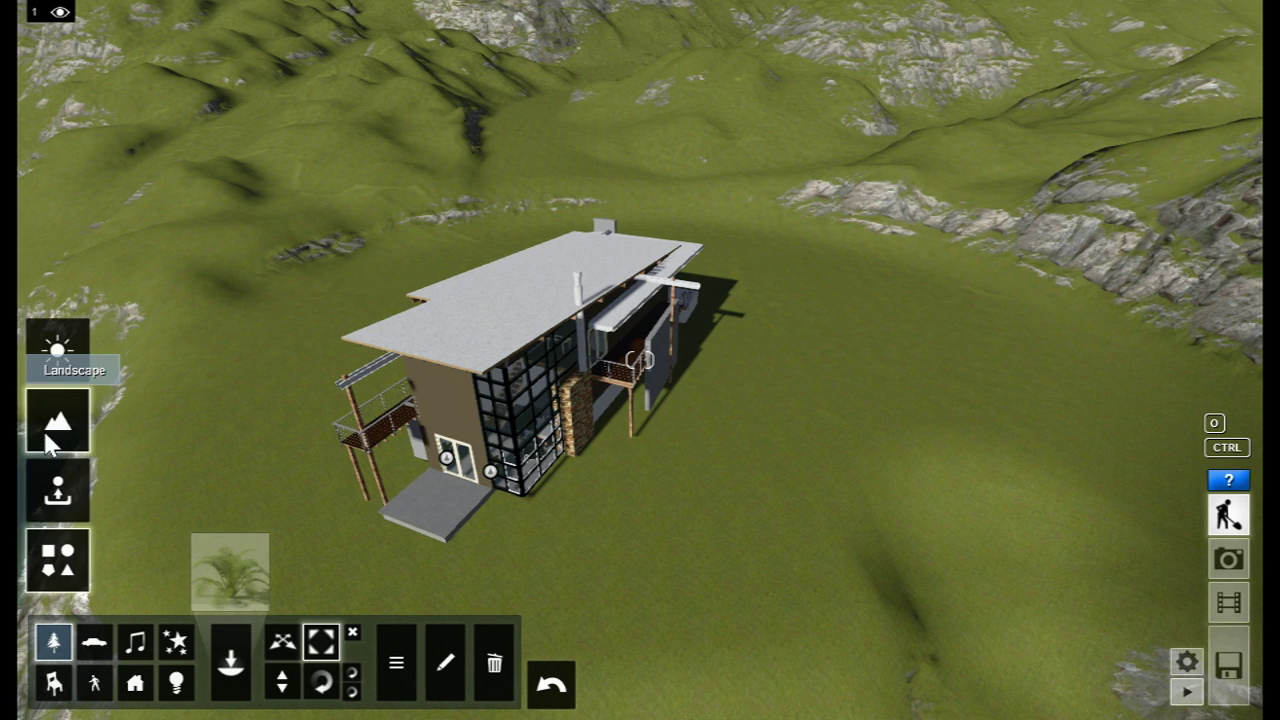
pyautogui.click(46, 435)
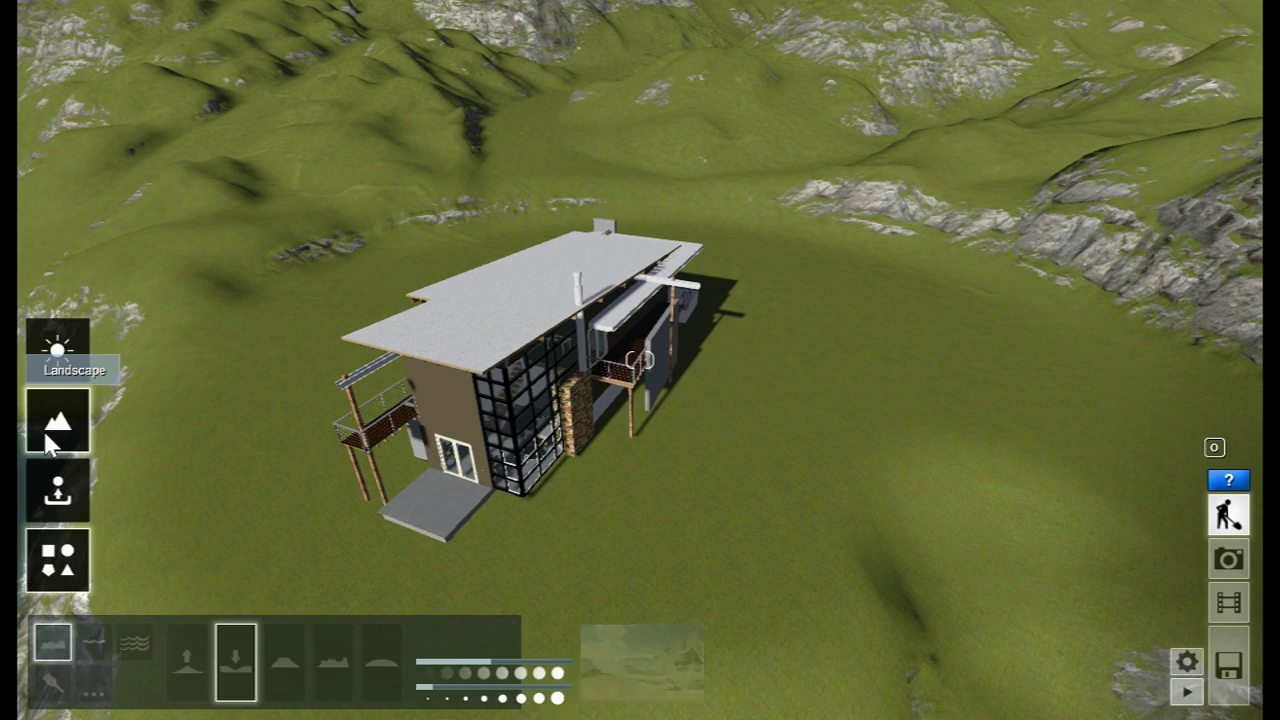
pyautogui.click(52, 688)
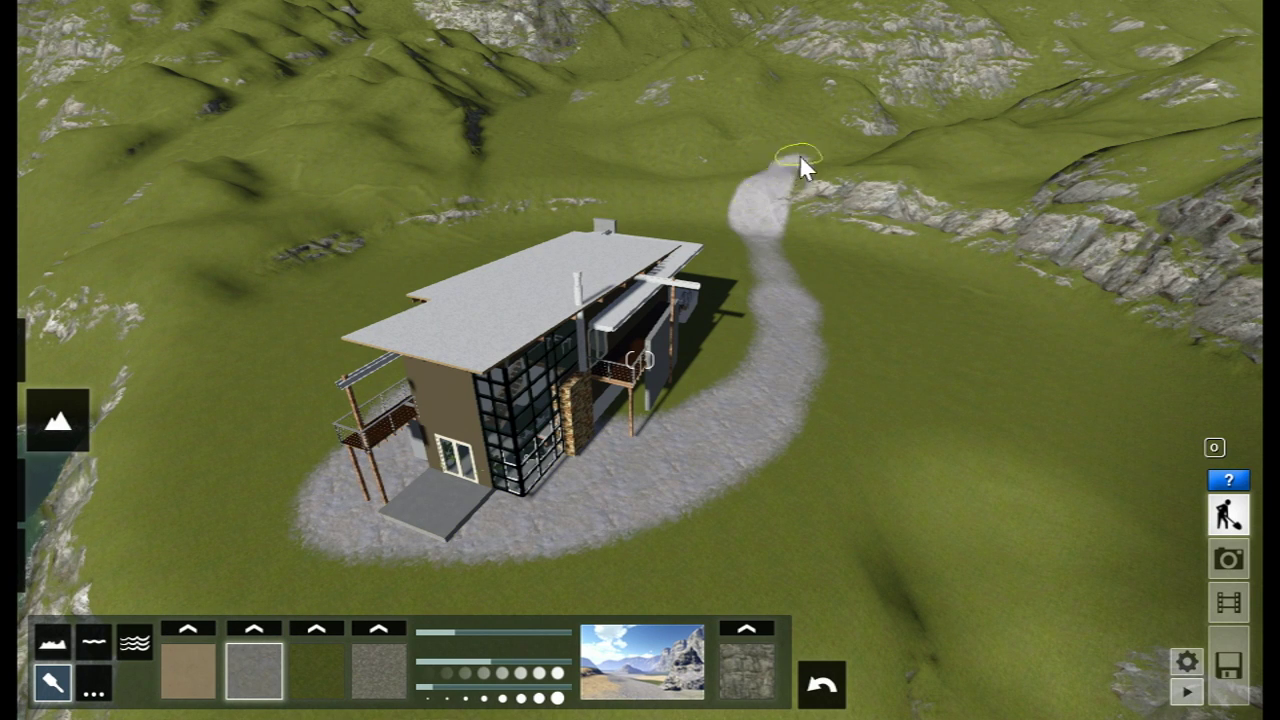
pyautogui.click(876, 133)
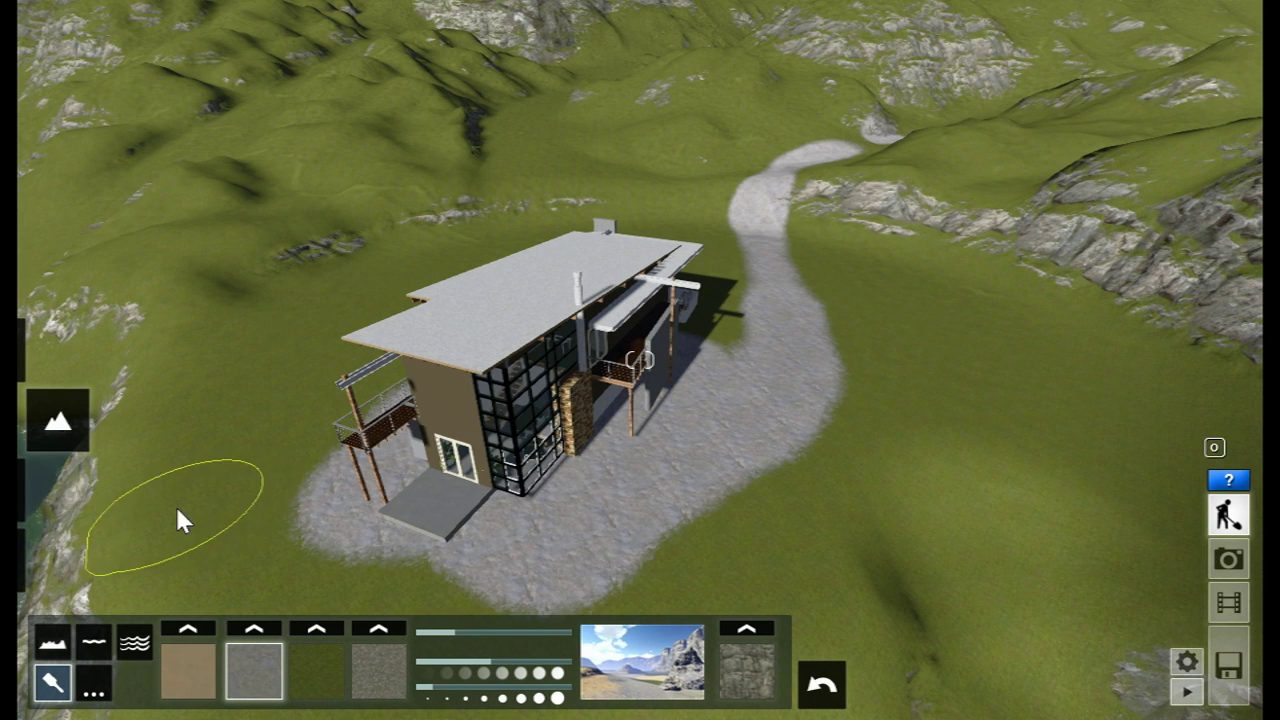
pyautogui.moveTo(178, 510); pyautogui.dragTo(118, 322, button='right')
pyautogui.moveTo(467, 518)
pyautogui.mouseDown()
pyautogui.moveTo(527, 532)
pyautogui.moveTo(458, 500)
pyautogui.mouseUp()
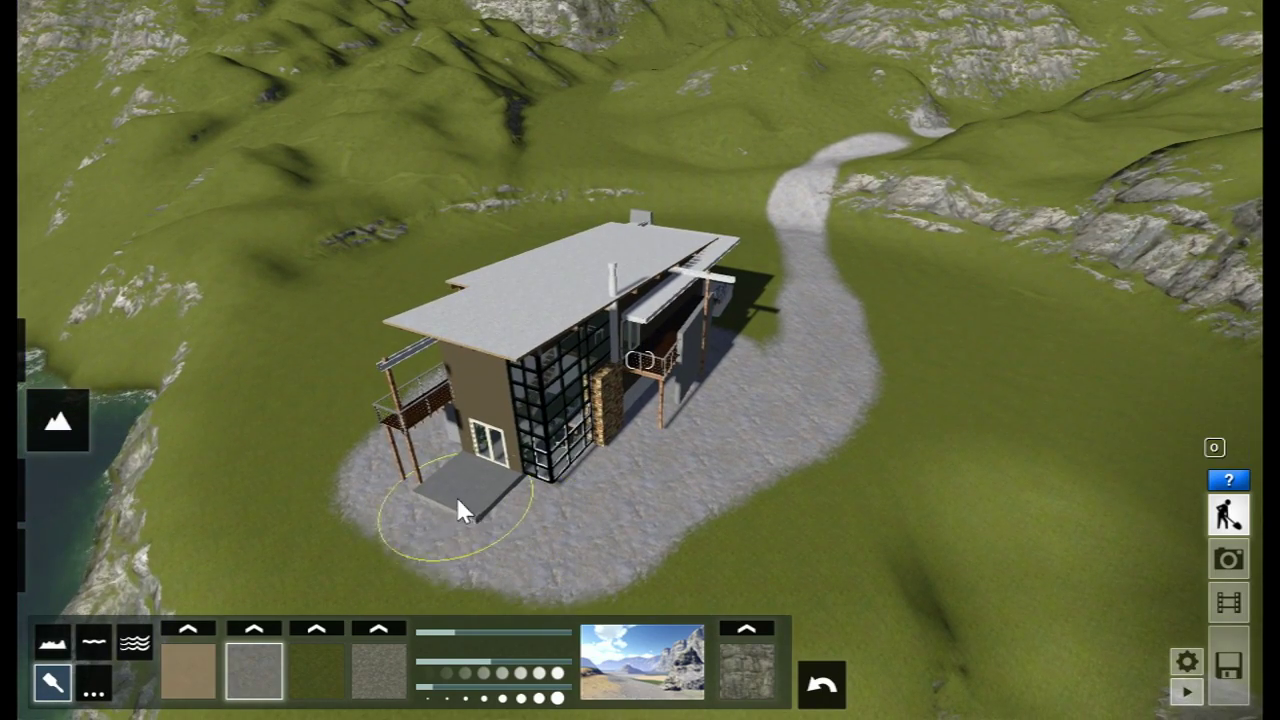
# Place dark green European linden trees from the Nature Library's Leaf - Medium category beside the house's lakeside balcony
pyautogui.moveTo(300, 488); pyautogui.dragTo(206, 333, button='right')
pyautogui.press('e')
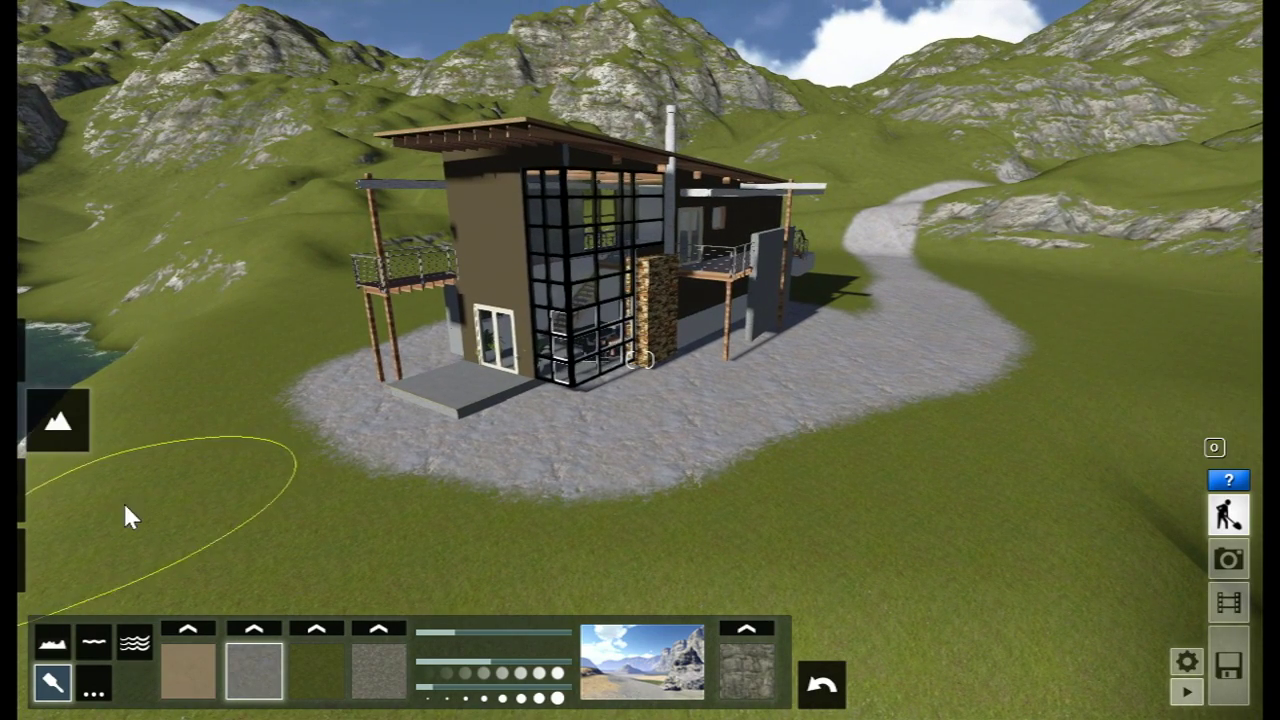
pyautogui.moveTo(57, 490)
pyautogui.click(60, 562)
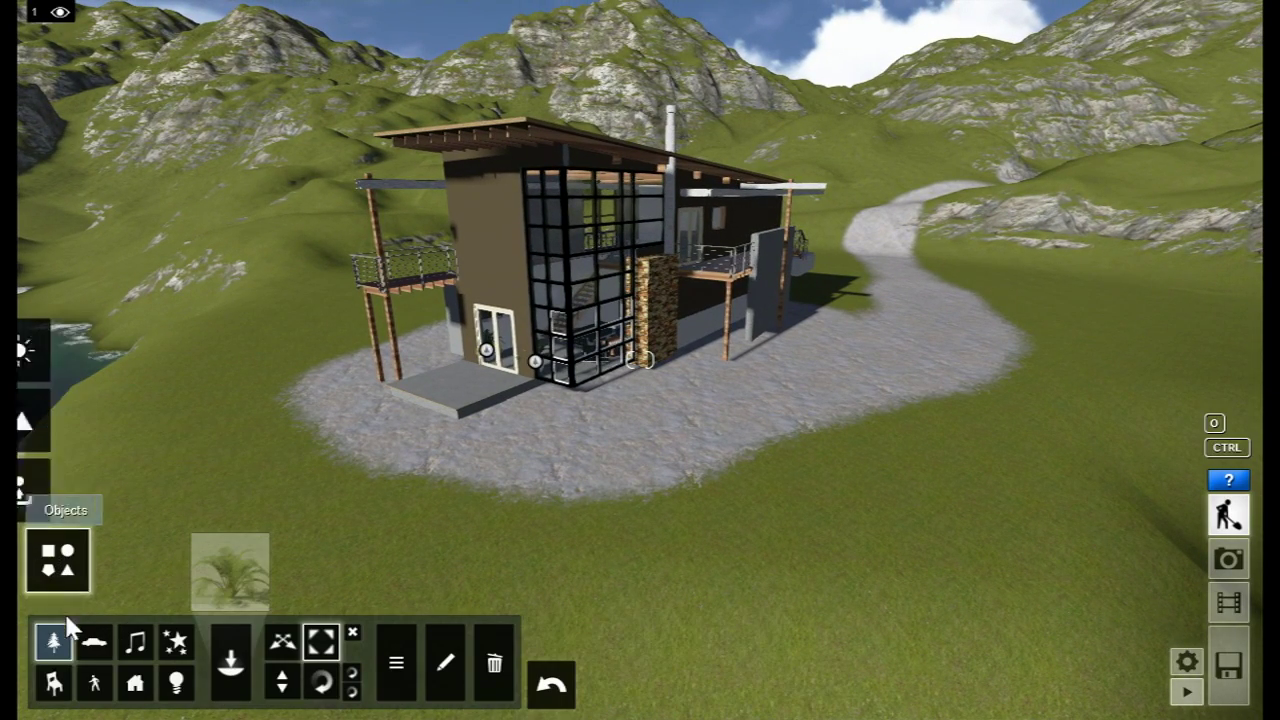
pyautogui.click(244, 588)
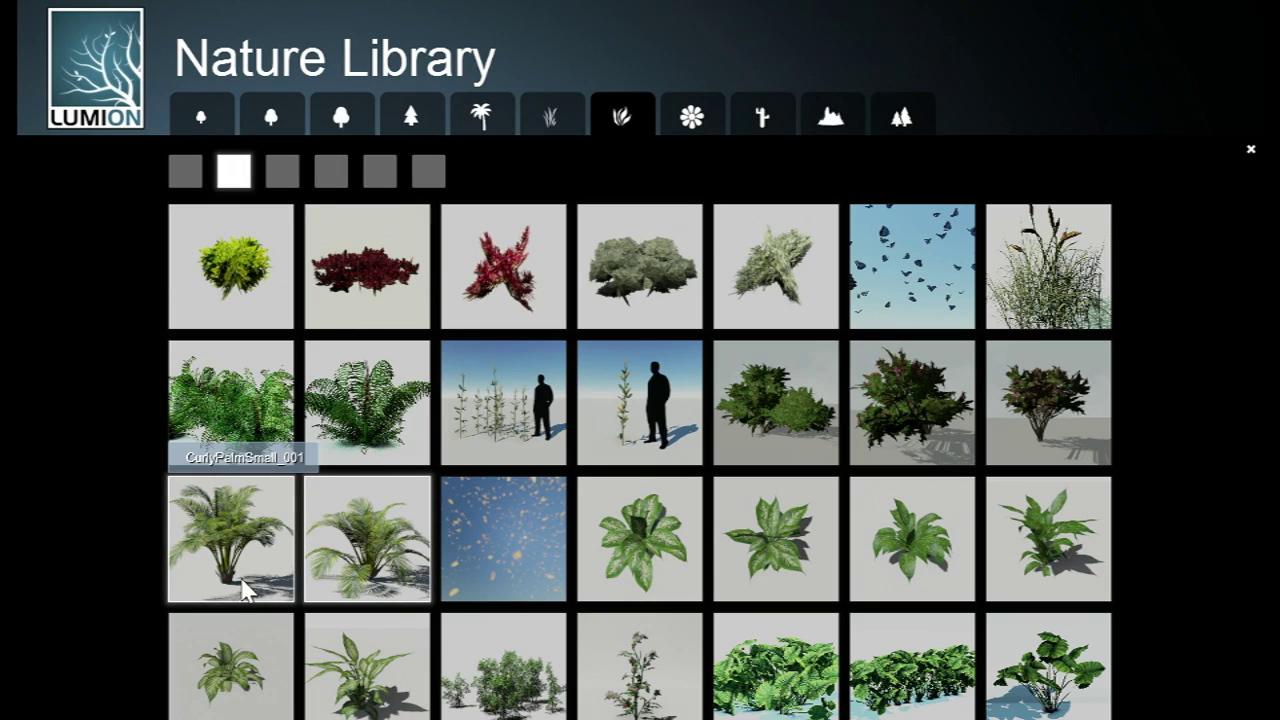
pyautogui.click(272, 120)
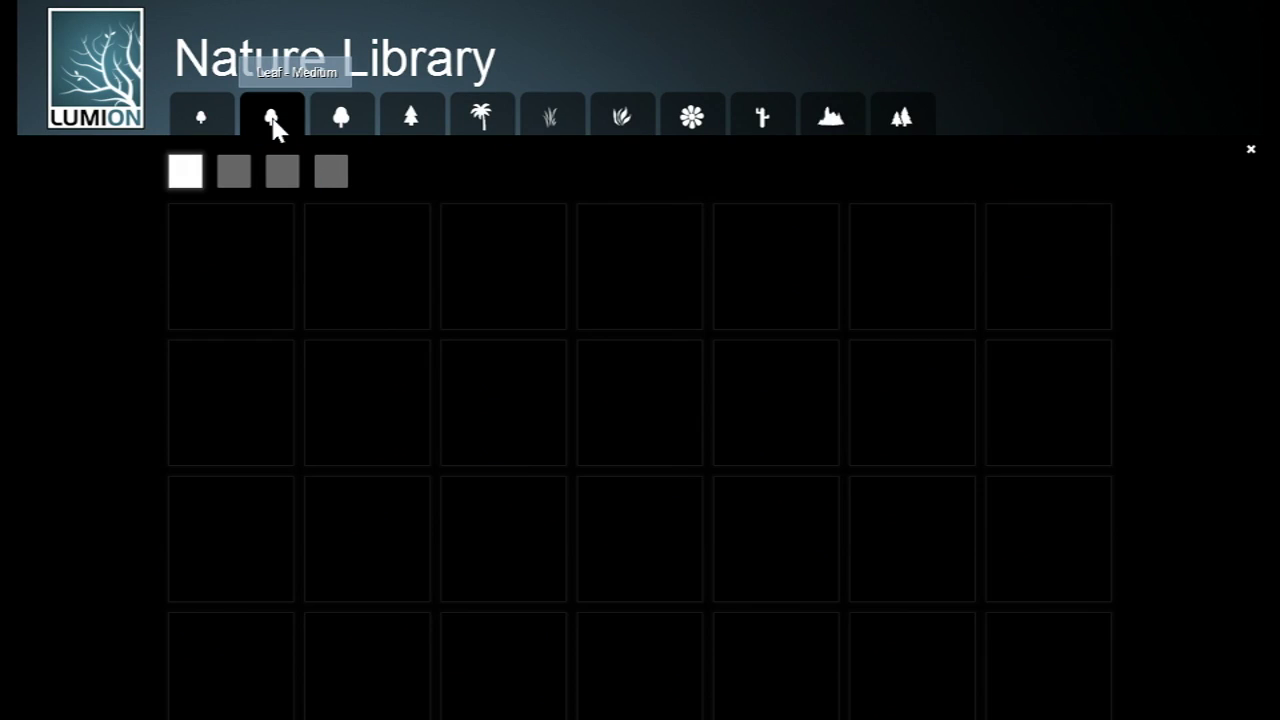
pyautogui.click(240, 178)
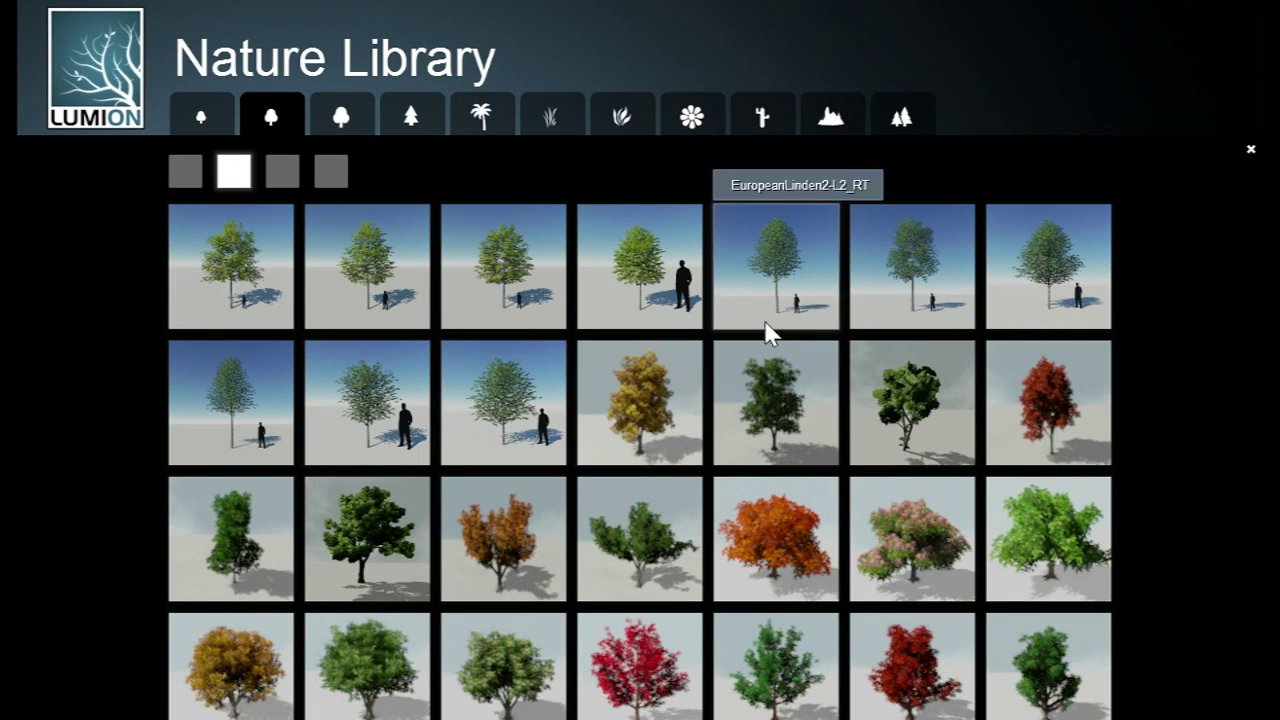
pyautogui.click(940, 295)
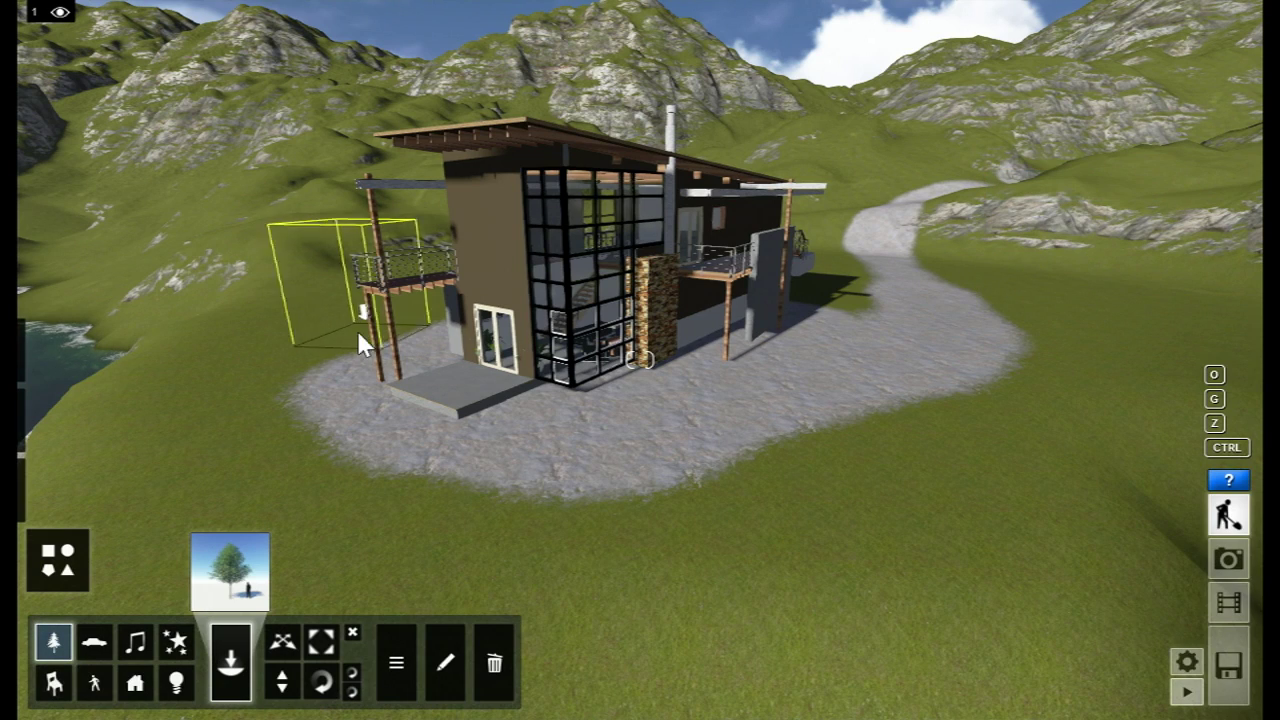
pyautogui.click(335, 357)
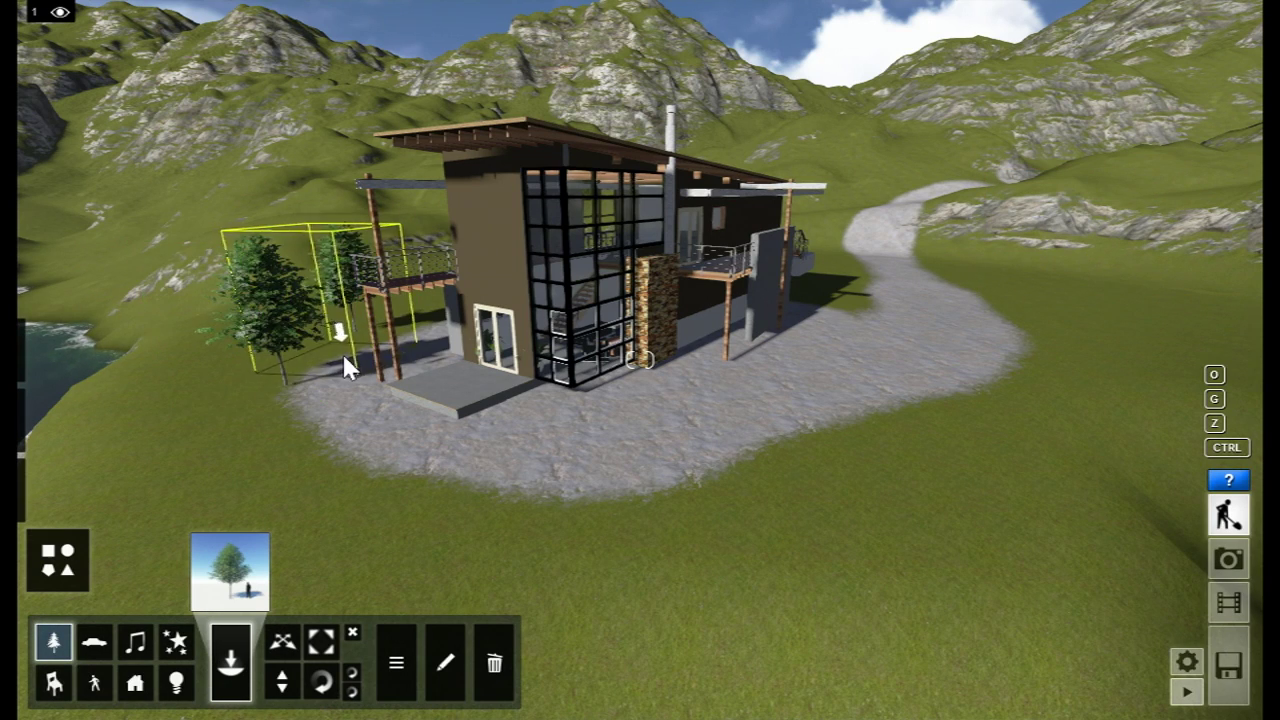
# Place light green medium leaf trees from the Nature Library around the front edge of the gravel area
pyautogui.click(230, 570)
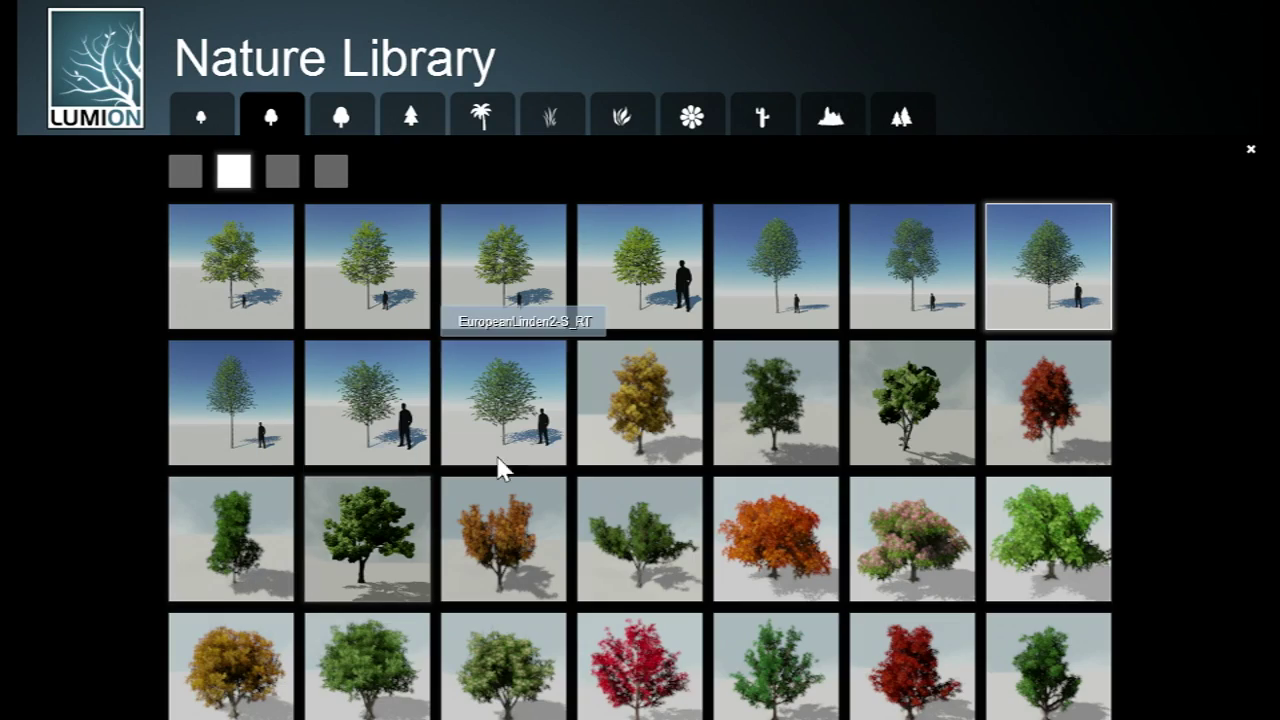
pyautogui.click(414, 314)
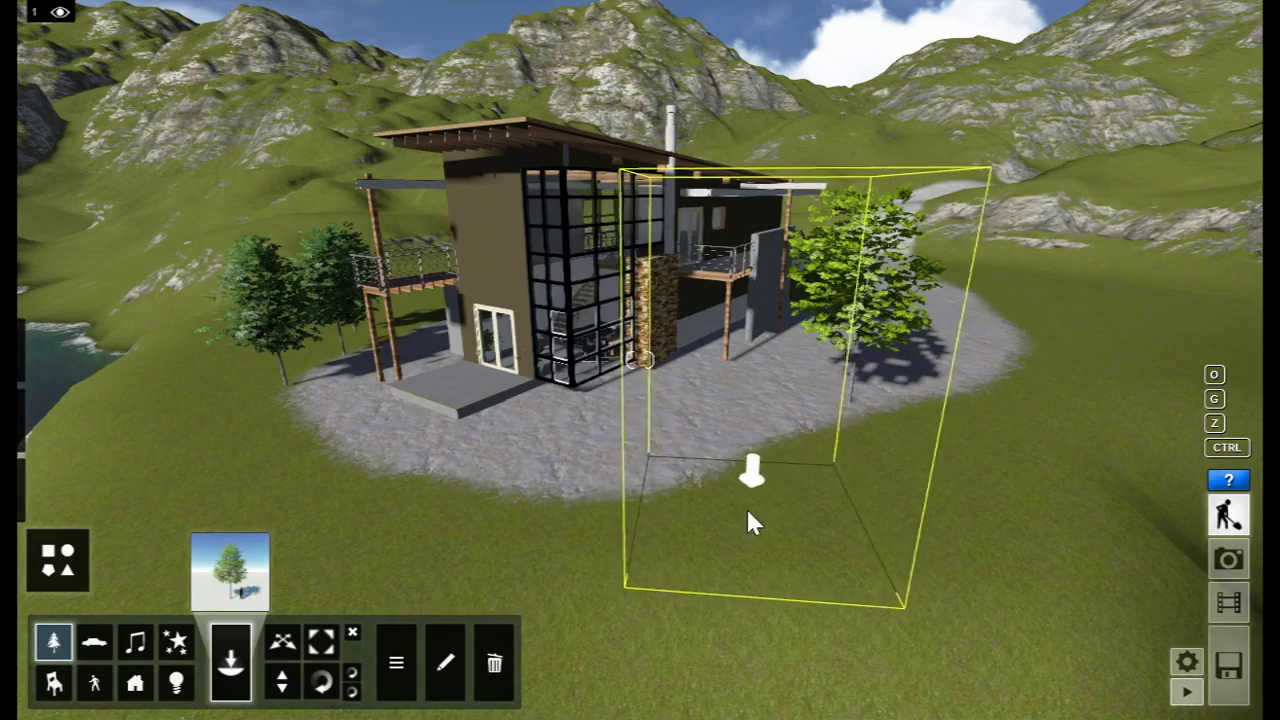
pyautogui.click(600, 552)
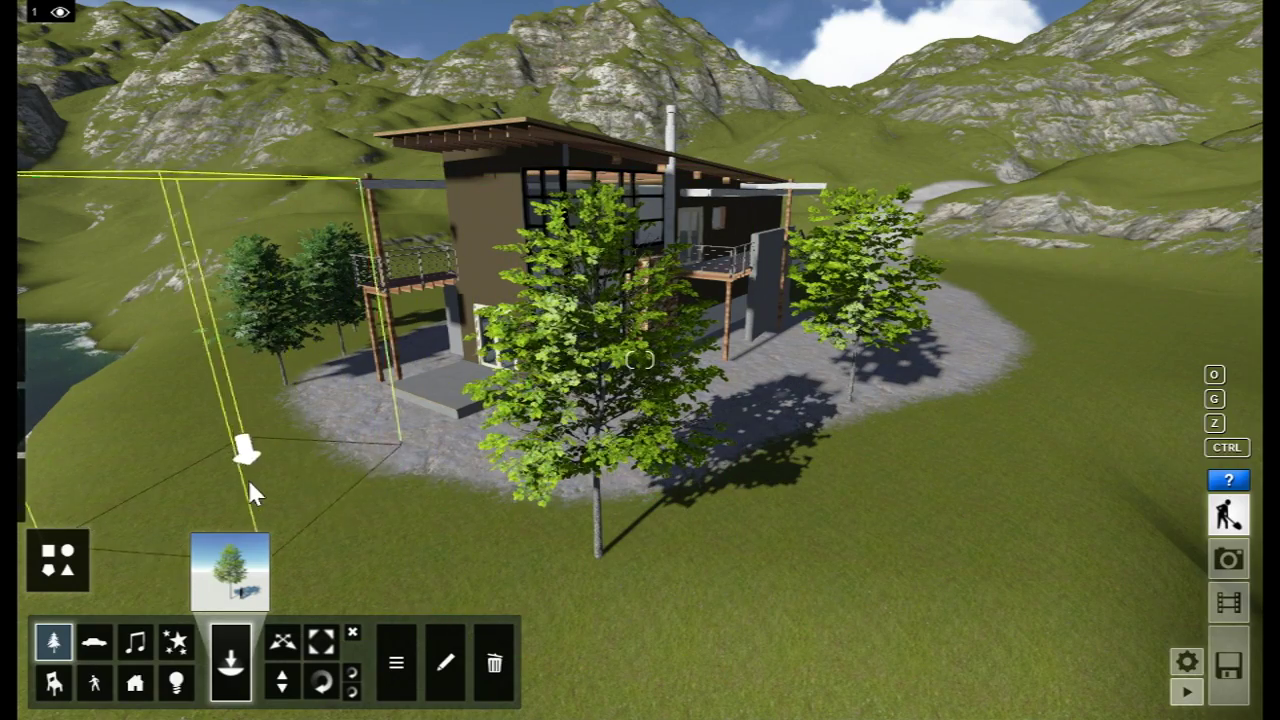
pyautogui.click(247, 478)
# Place a sedan from the Transport Library's Cars category on the gravel in front of the glass facade
pyautogui.moveTo(668, 546); pyautogui.dragTo(715, 535, button='right')
pyautogui.press('w')
pyautogui.moveTo(640, 360)
pyautogui.mouseDown(button='right')
pyautogui.moveTo(735, 400)
pyautogui.moveTo(645, 372)
pyautogui.mouseUp(button='right')
pyautogui.press('w')
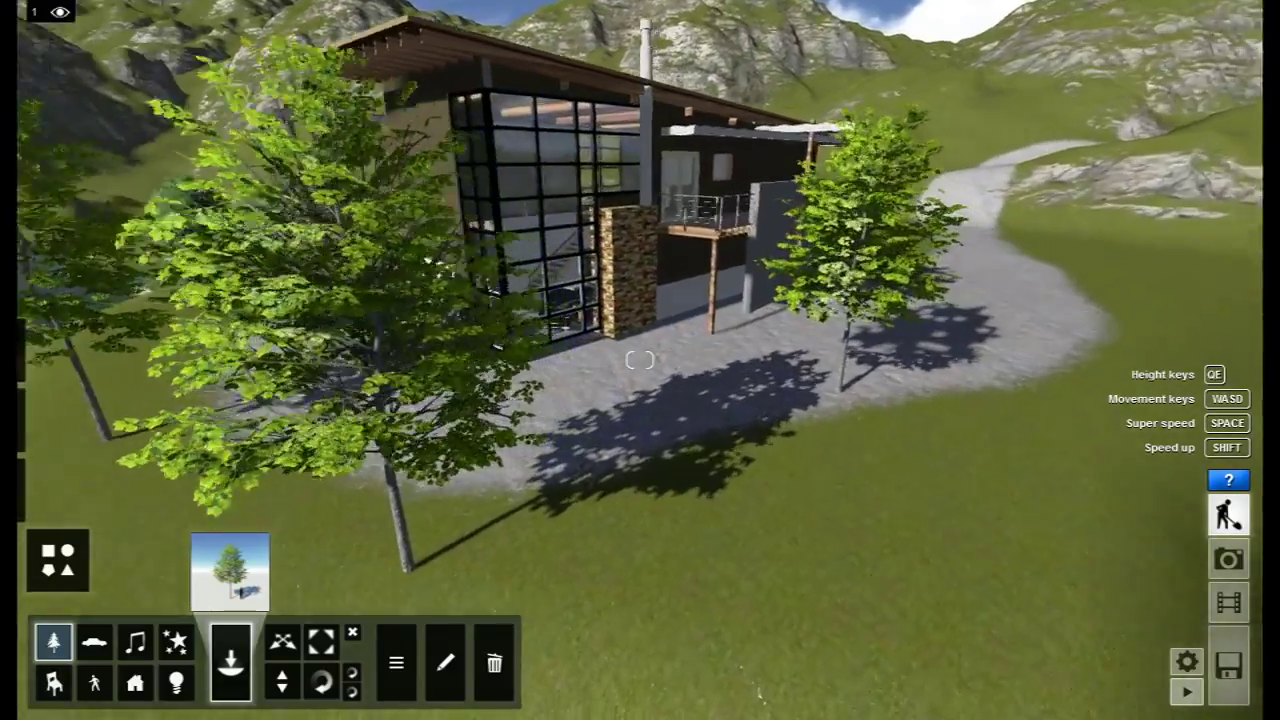
pyautogui.press('w')
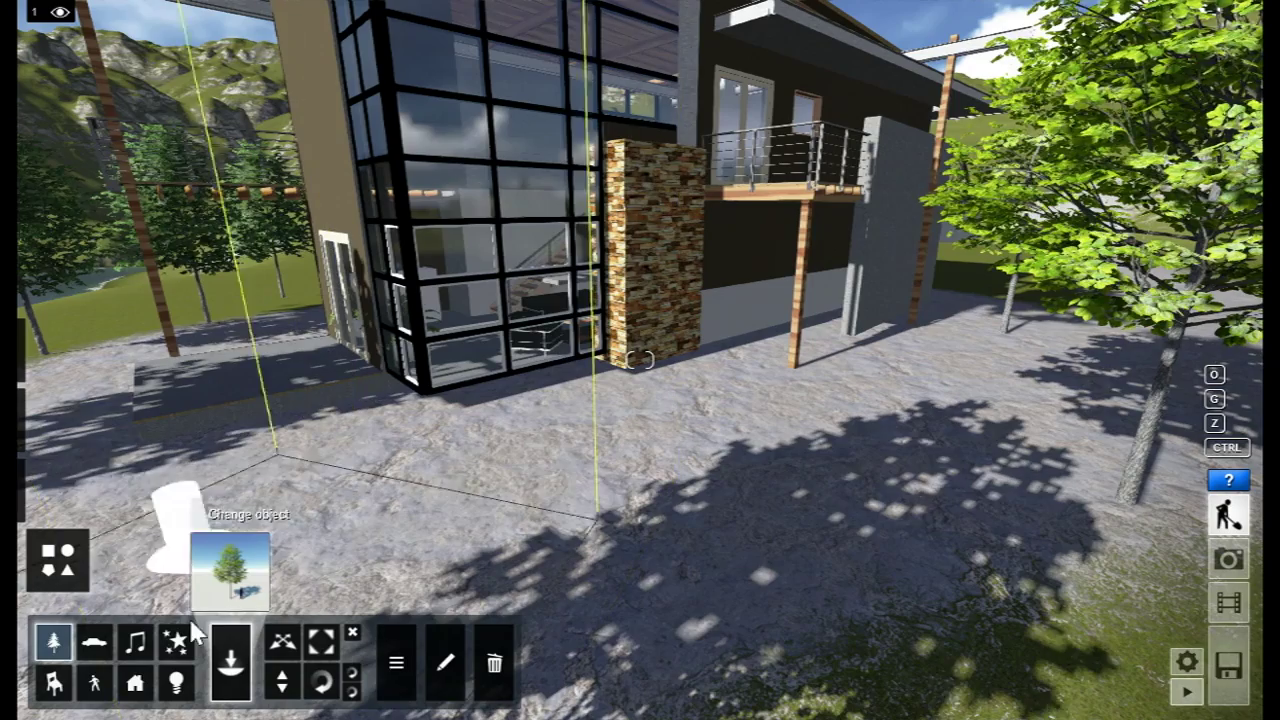
pyautogui.click(108, 648)
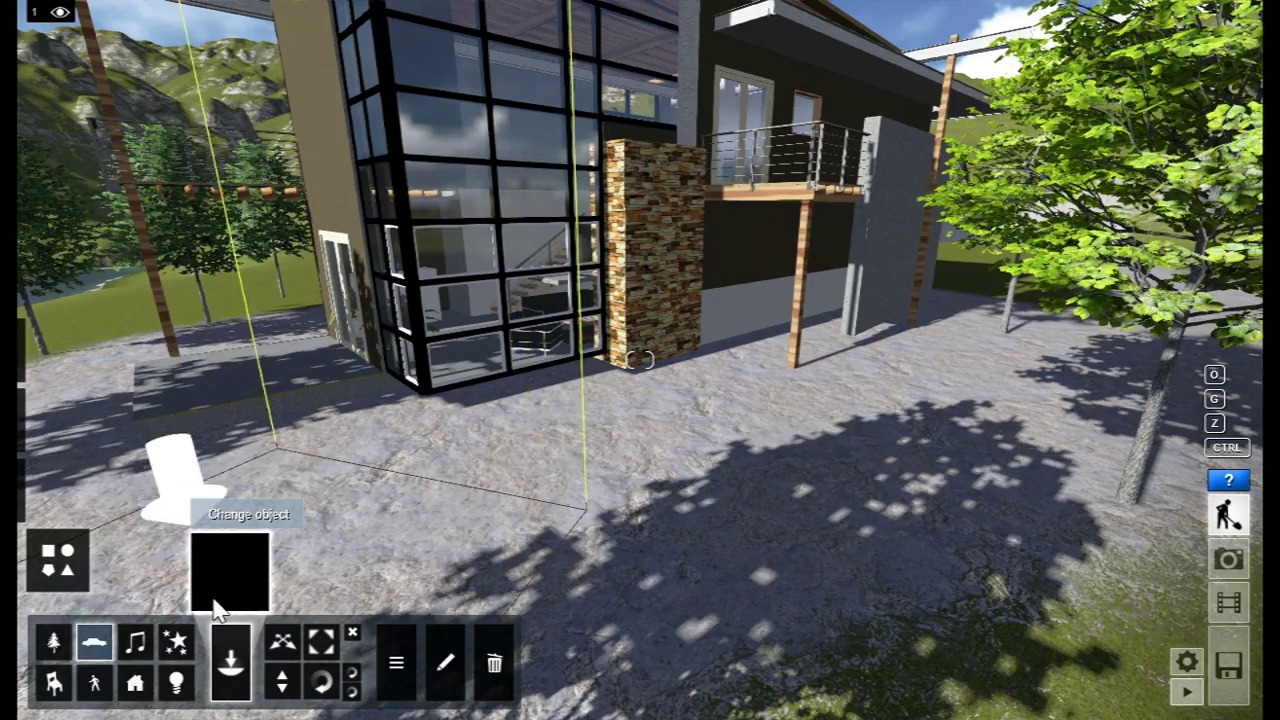
pyautogui.click(214, 592)
pyautogui.click(341, 118)
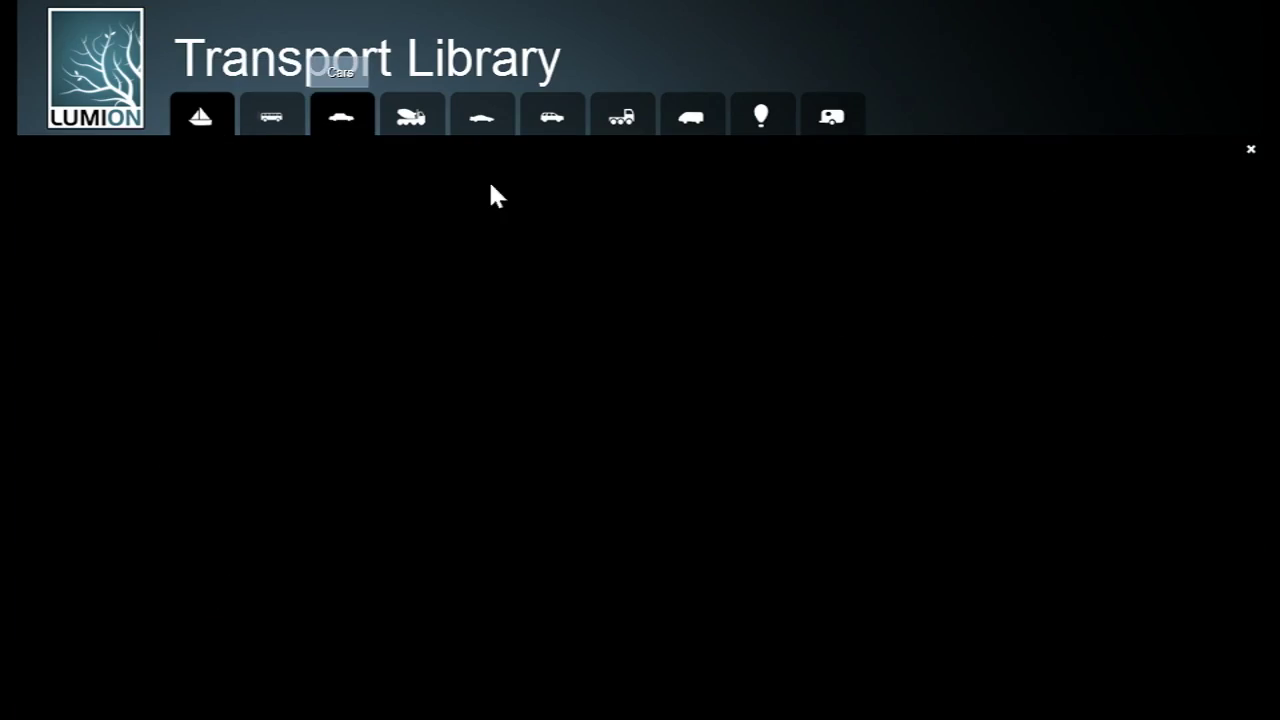
pyautogui.click(596, 524)
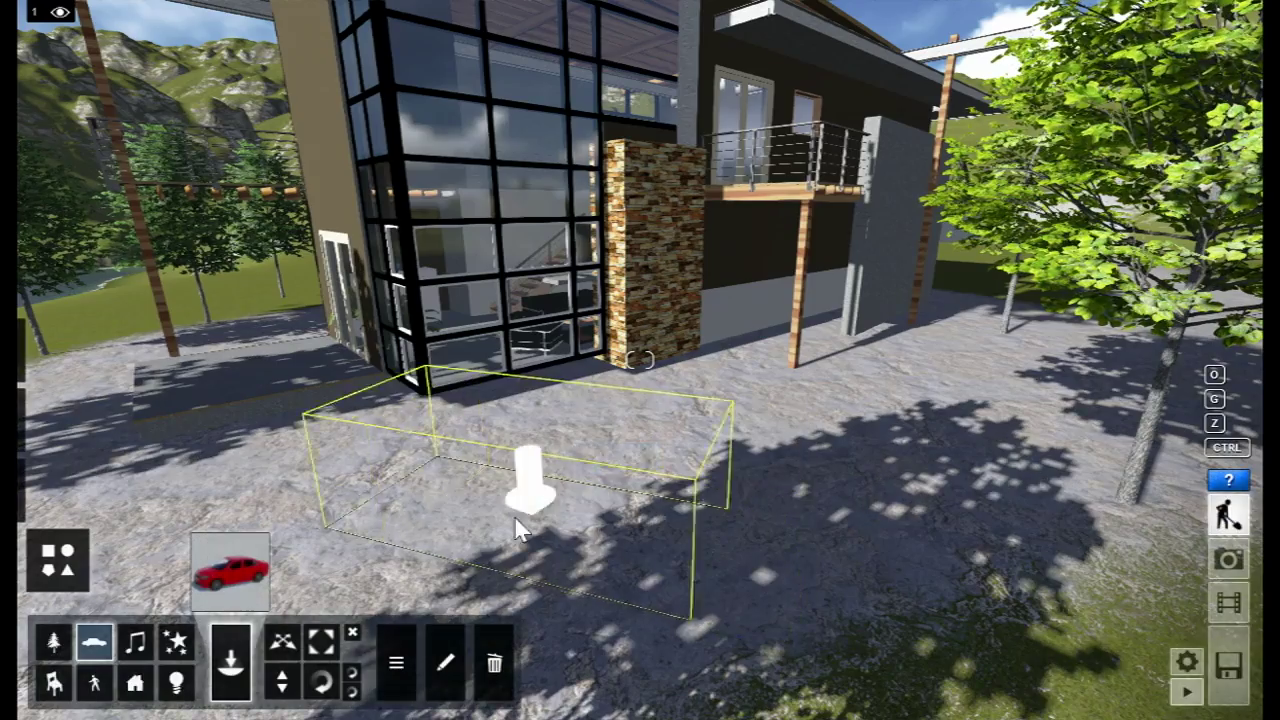
pyautogui.click(467, 499)
# Place a pickup truck from the Transport Library's SUVs category on the gravel beside the green sedan
pyautogui.press('w')
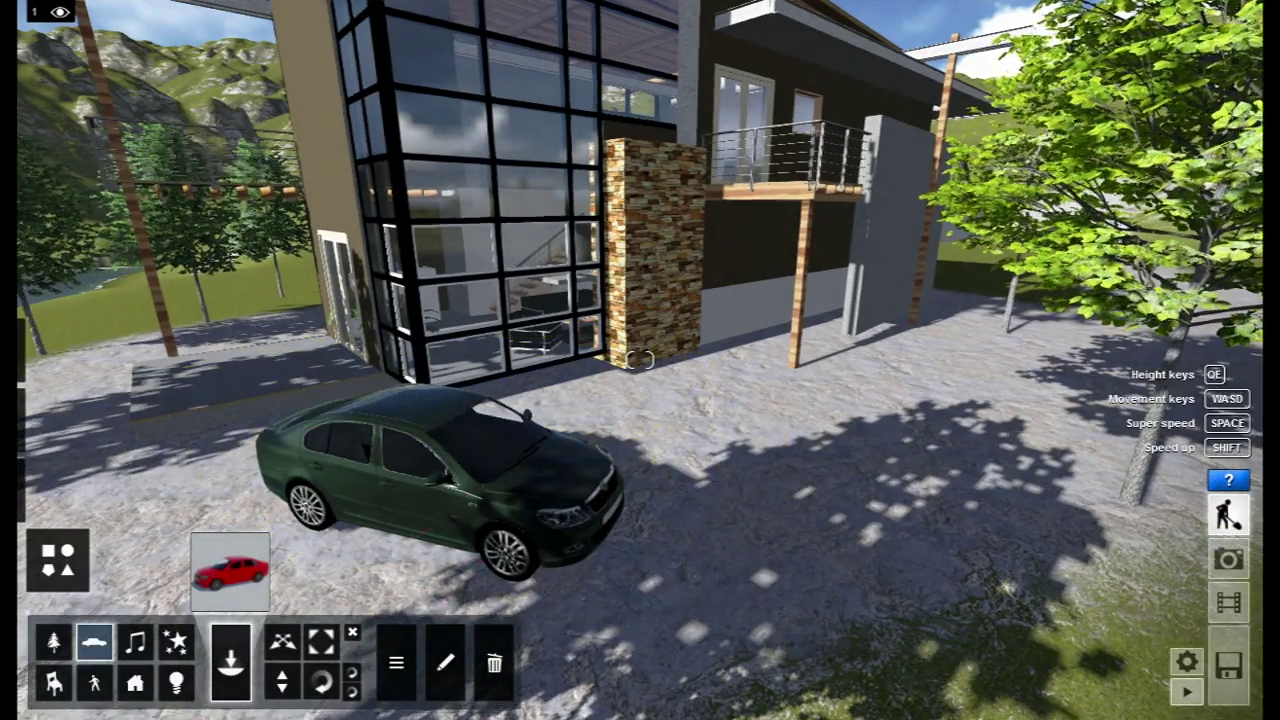
pyautogui.press('d')
pyautogui.moveTo(520, 495); pyautogui.dragTo(420, 329, button='right')
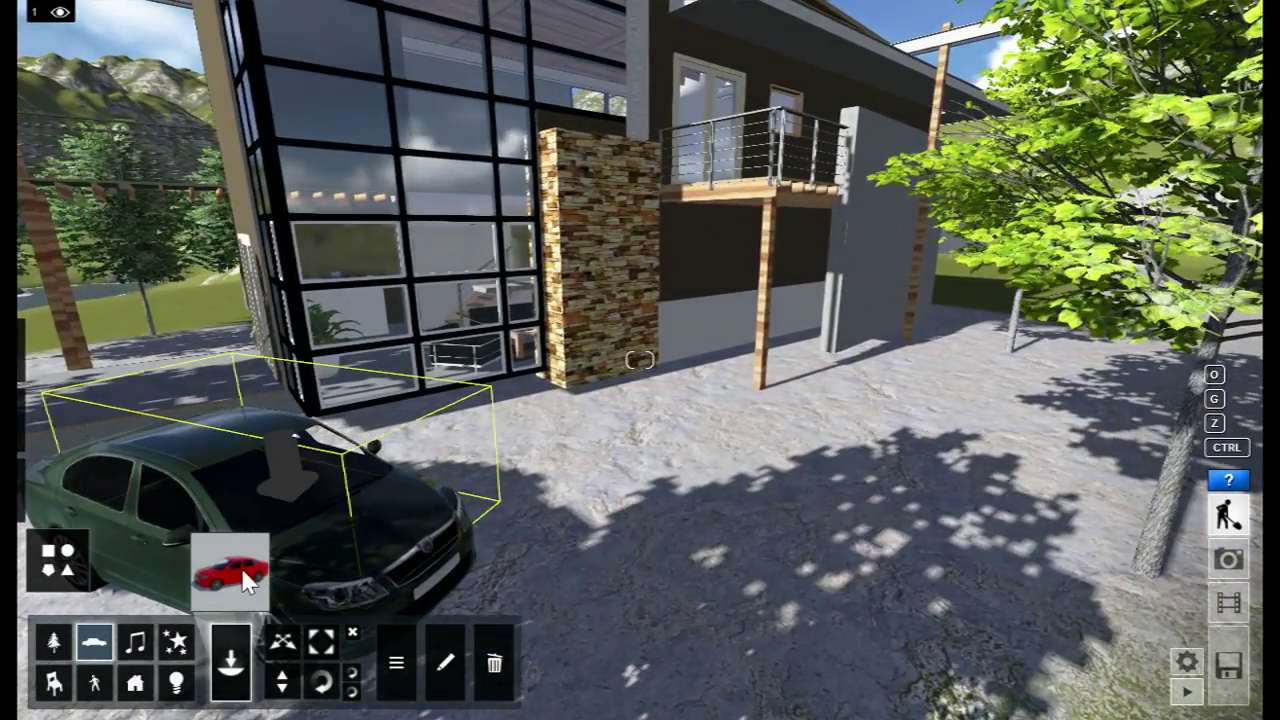
pyautogui.click(232, 572)
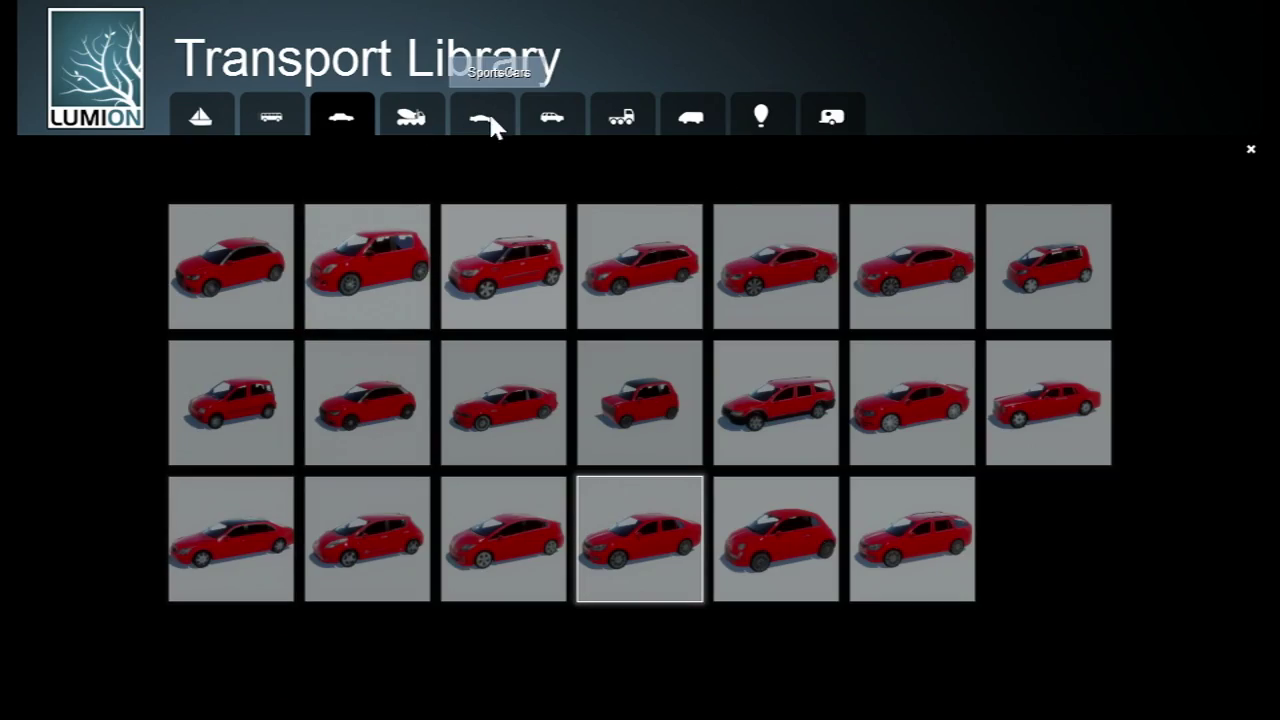
pyautogui.click(552, 117)
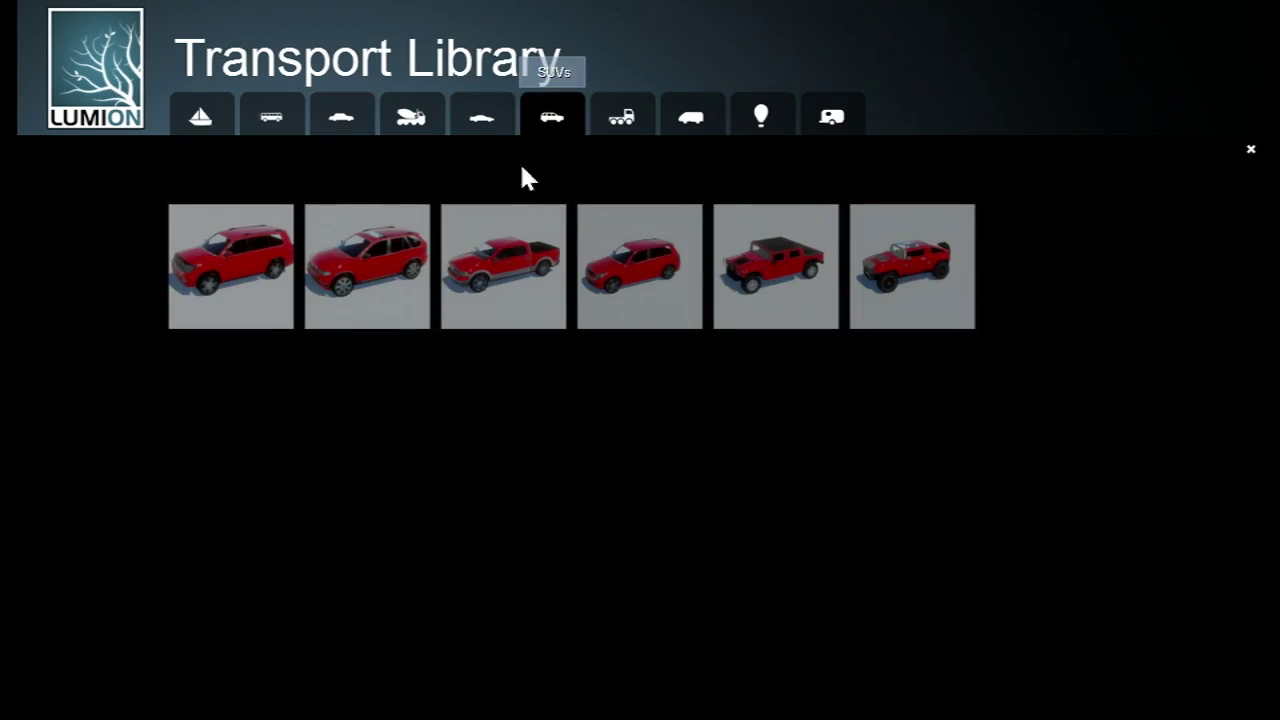
pyautogui.click(505, 276)
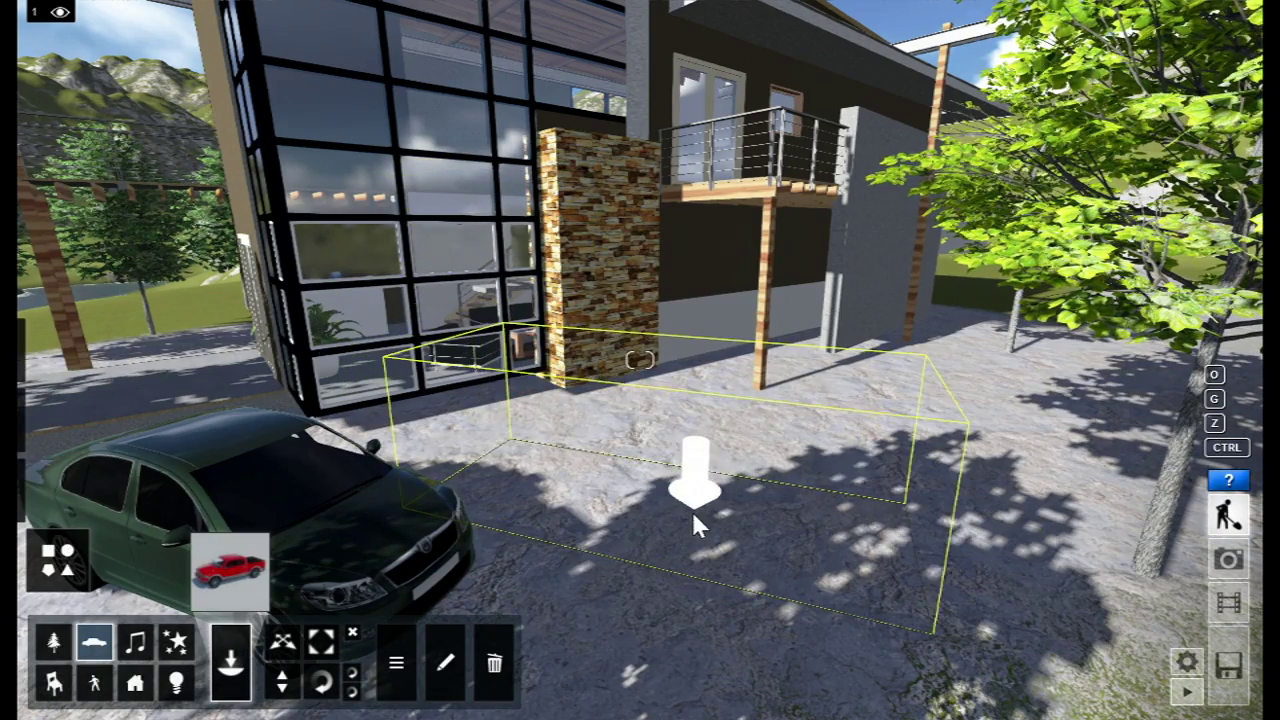
pyautogui.click(693, 513)
# Place a caravan from the Transport Library's Assorted category on the gravel near the small balcony, beside the pickup
pyautogui.moveTo(624, 492); pyautogui.dragTo(832, 466, button='right')
pyautogui.press('w')
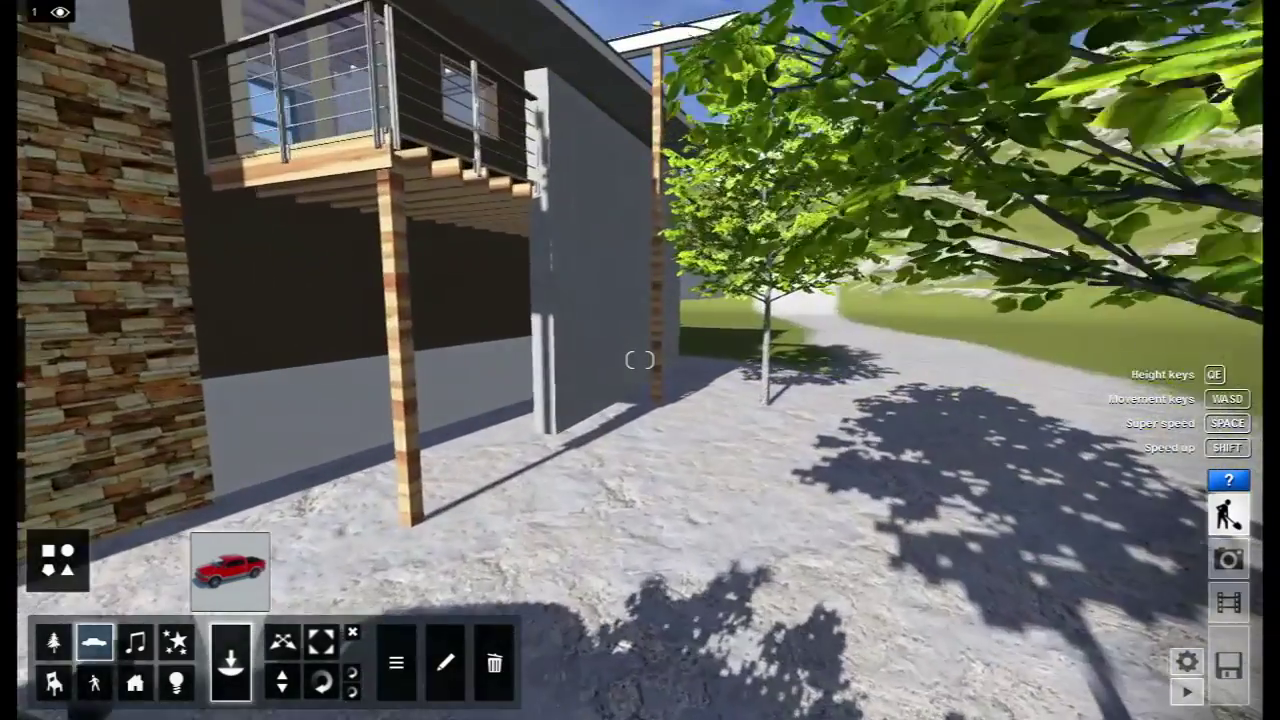
pyautogui.click(240, 570)
pyautogui.click(832, 120)
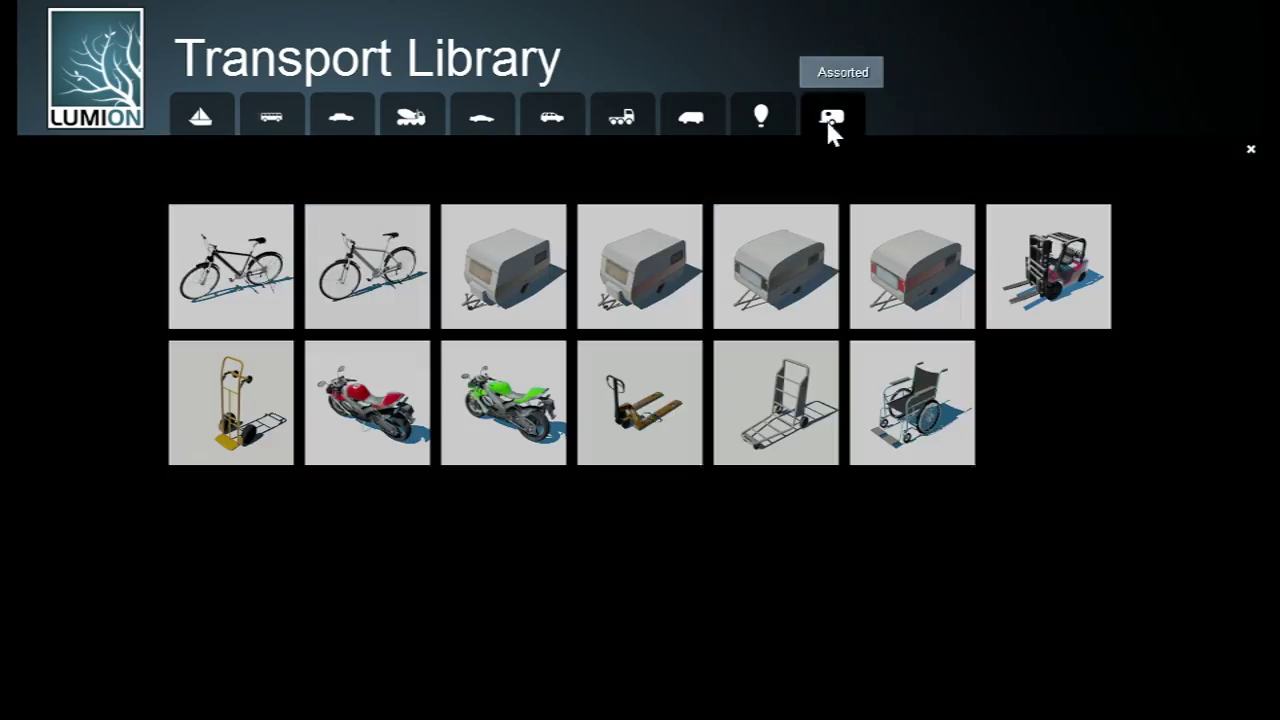
pyautogui.click(858, 246)
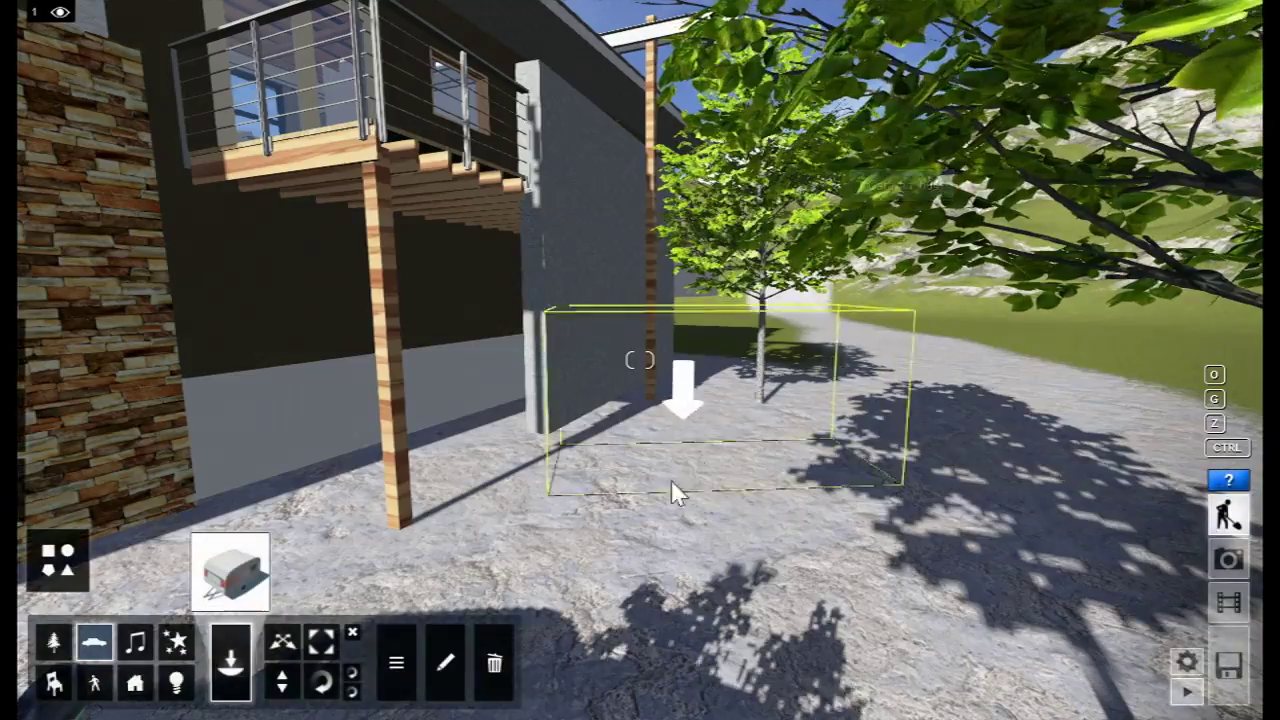
pyautogui.click(640, 595)
# Move the tree in front of the caravan farther out onto the lawn, away from the parked vehicles
pyautogui.moveTo(603, 534); pyautogui.dragTo(515, 536, button='right')
pyautogui.press('s')
pyautogui.hotkey('shift', 's')
pyautogui.press('q')
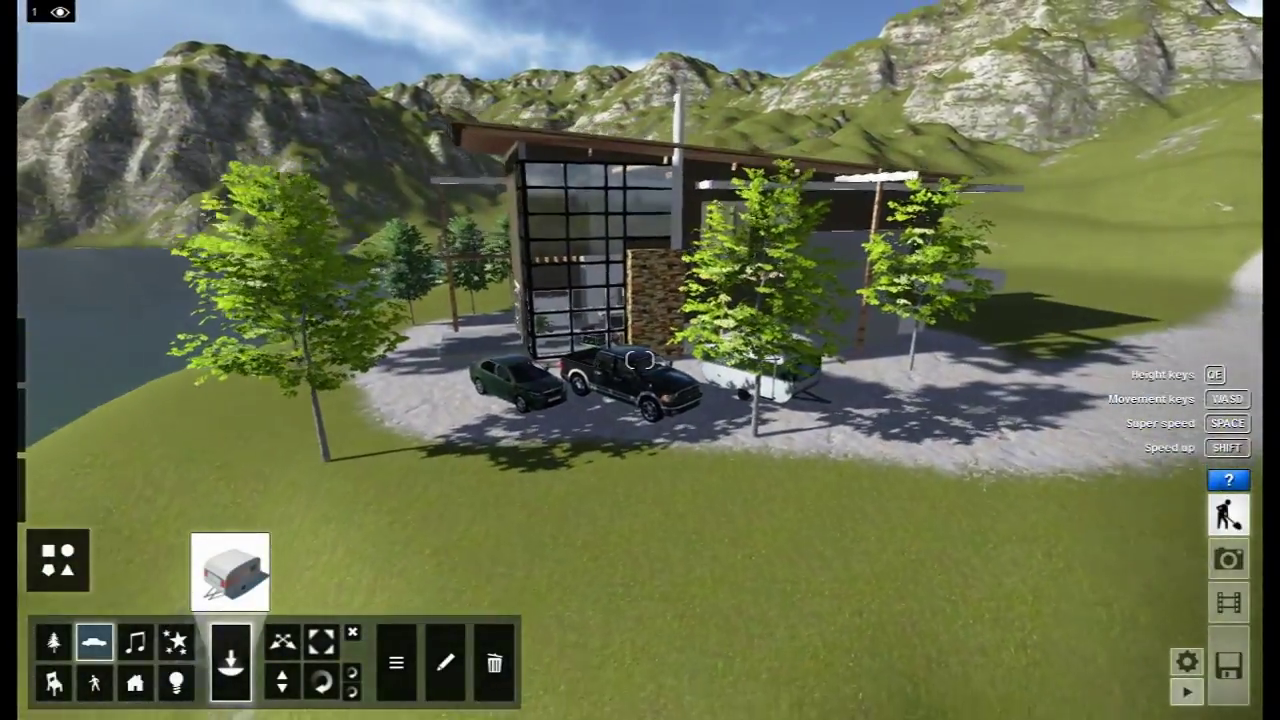
pyautogui.moveTo(450, 236); pyautogui.dragTo(467, 259, button='right')
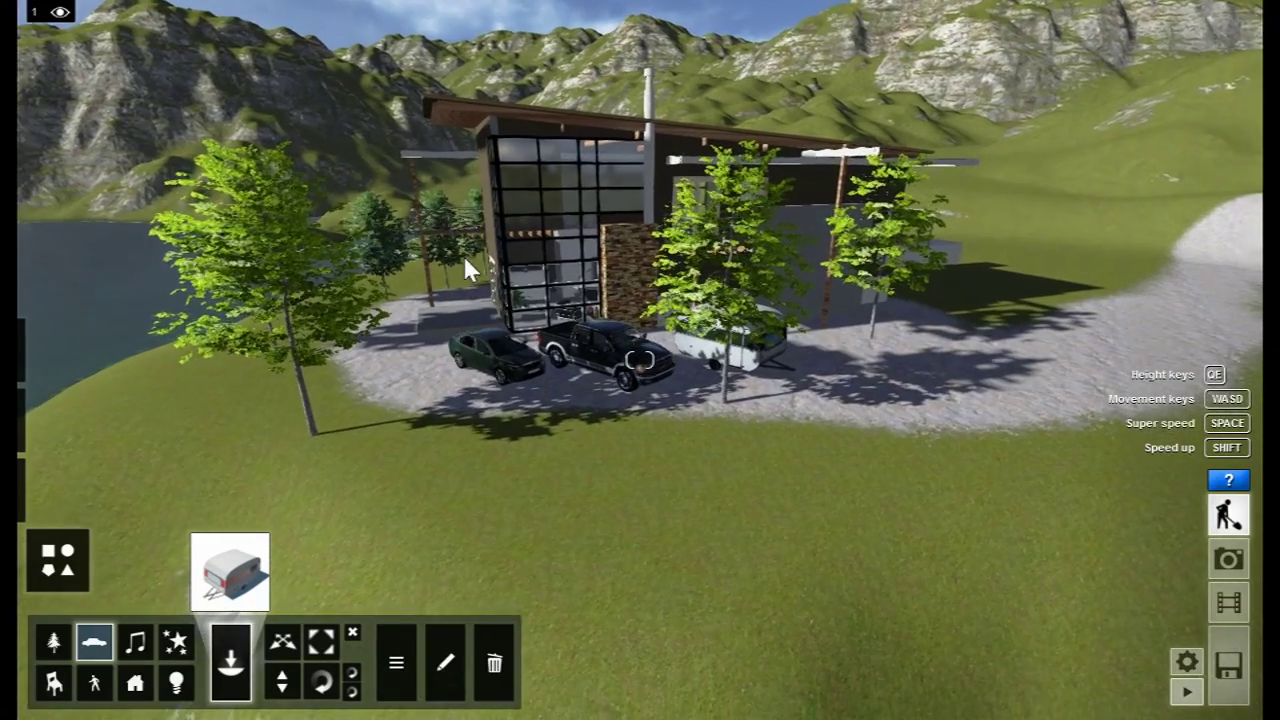
pyautogui.click(53, 641)
pyautogui.click(282, 641)
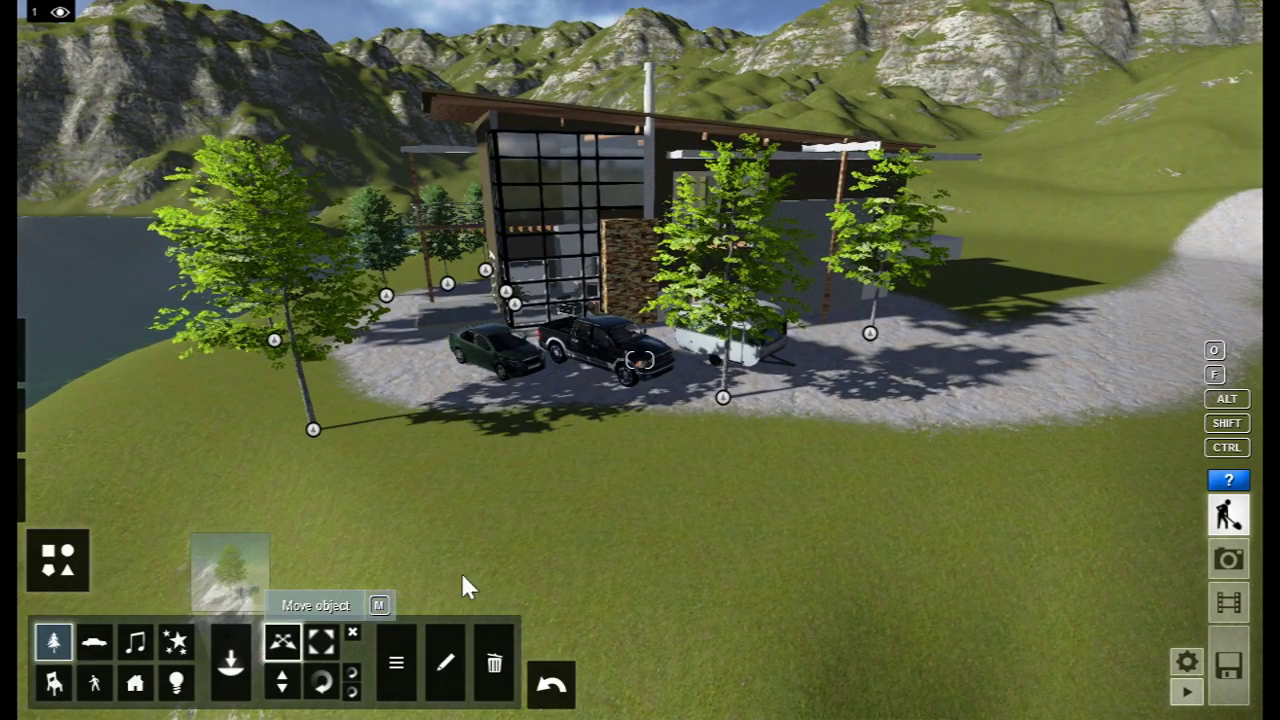
pyautogui.moveTo(724, 410); pyautogui.dragTo(752, 490)
# Place the standing man Man_African_0002_Idle from the Character Library at the gravel's edge by the lakeside tree
pyautogui.moveTo(548, 462); pyautogui.dragTo(434, 434, button='right')
pyautogui.press('a')
pyautogui.press('w')
pyautogui.moveTo(380, 298); pyautogui.dragTo(363, 301, button='right')
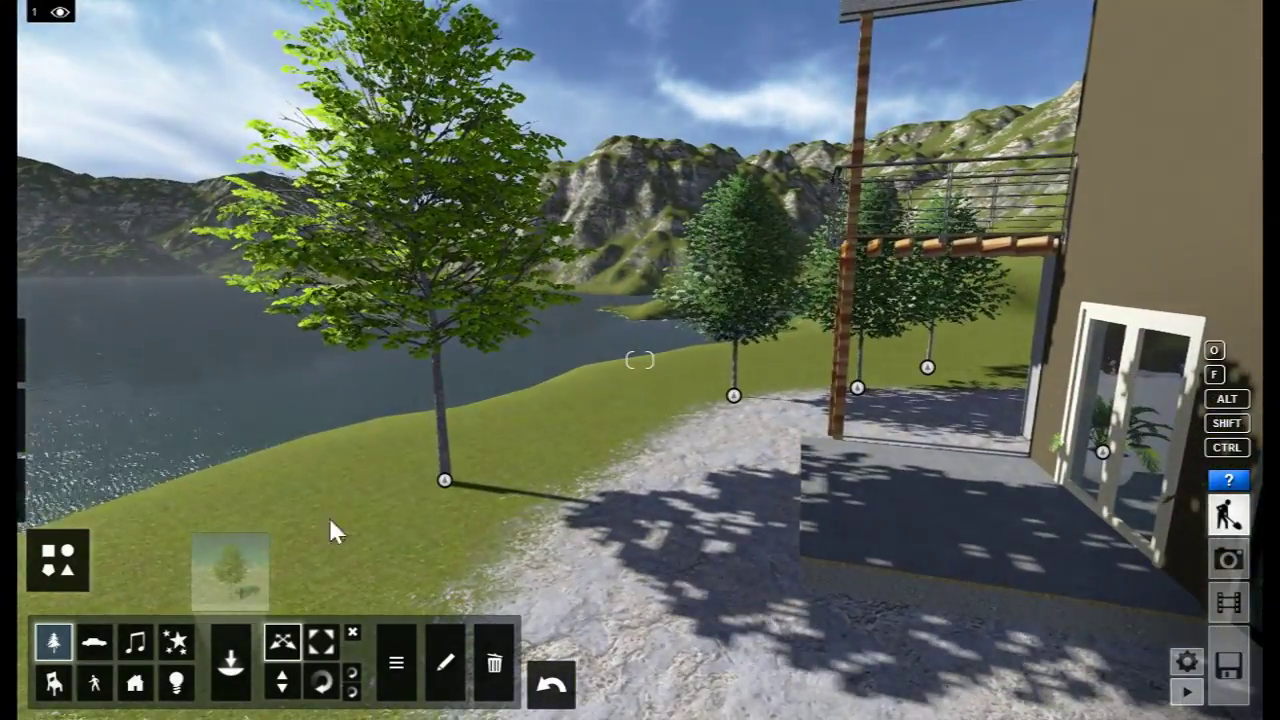
pyautogui.click(99, 682)
pyautogui.click(97, 685)
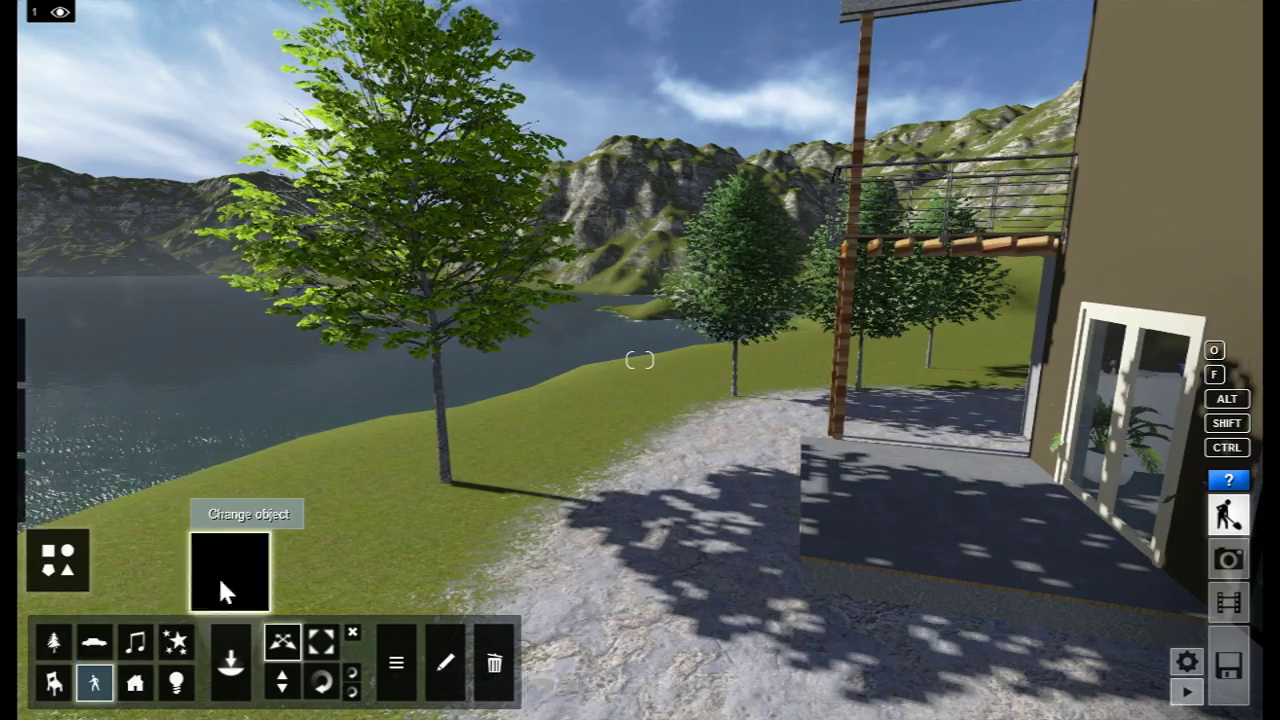
pyautogui.click(220, 574)
pyautogui.click(553, 318)
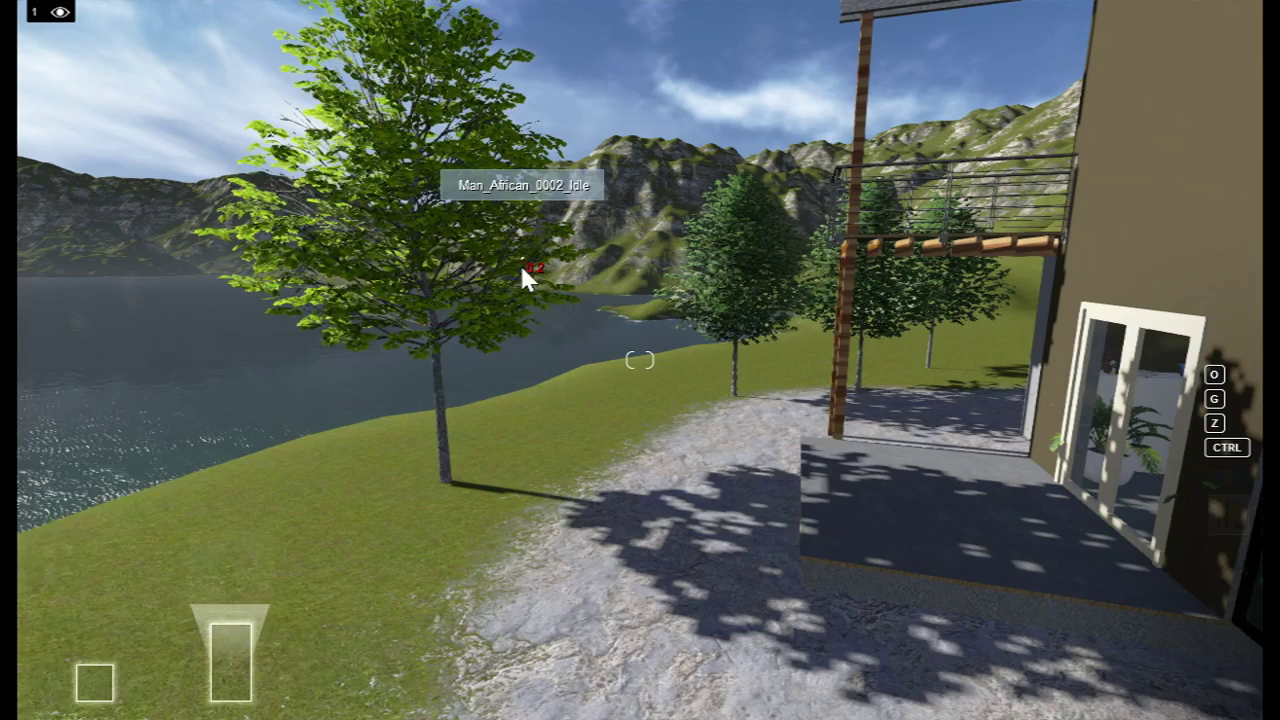
pyautogui.click(562, 487)
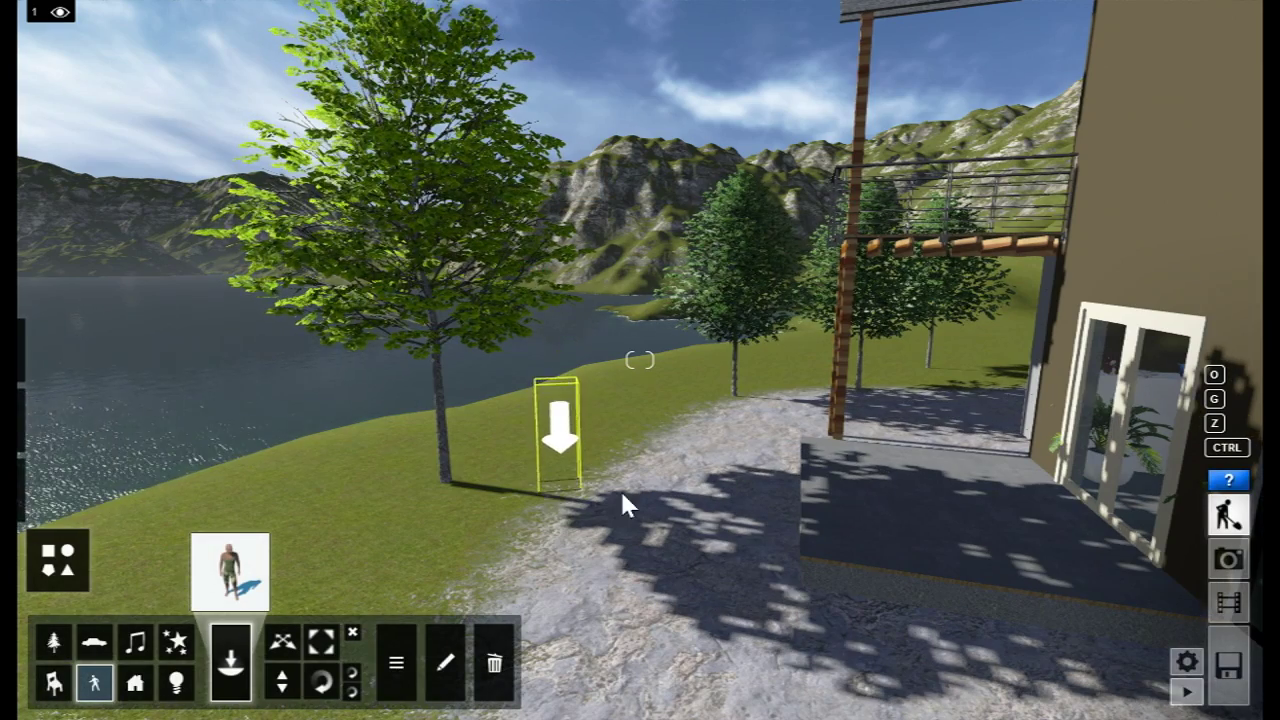
# Place a standing woman in a bikini from the Character Library's women category next to the man
pyautogui.press('w')
pyautogui.moveTo(620, 490)
pyautogui.mouseDown(button='right')
pyautogui.moveTo(332, 275)
pyautogui.moveTo(430, 355)
pyautogui.moveTo(414, 307)
pyautogui.mouseUp(button='right')
pyautogui.press('a')
pyautogui.press('s')
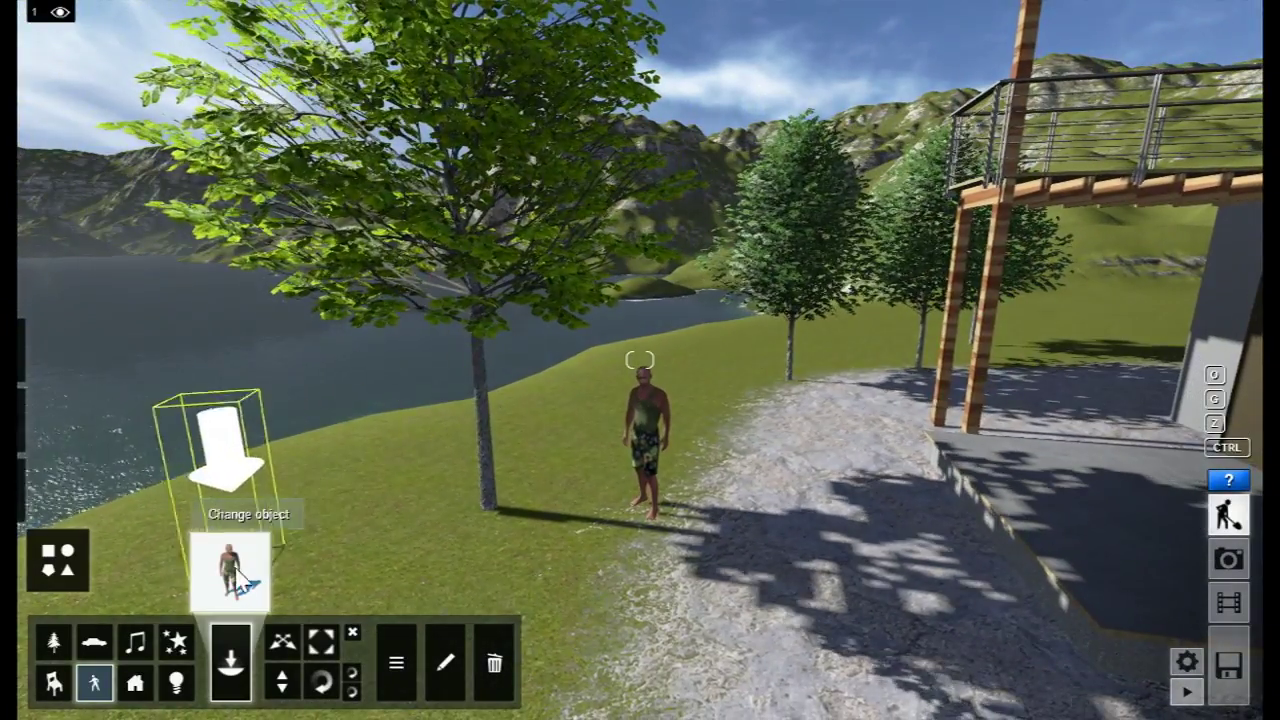
pyautogui.click(230, 570)
pyautogui.click(284, 125)
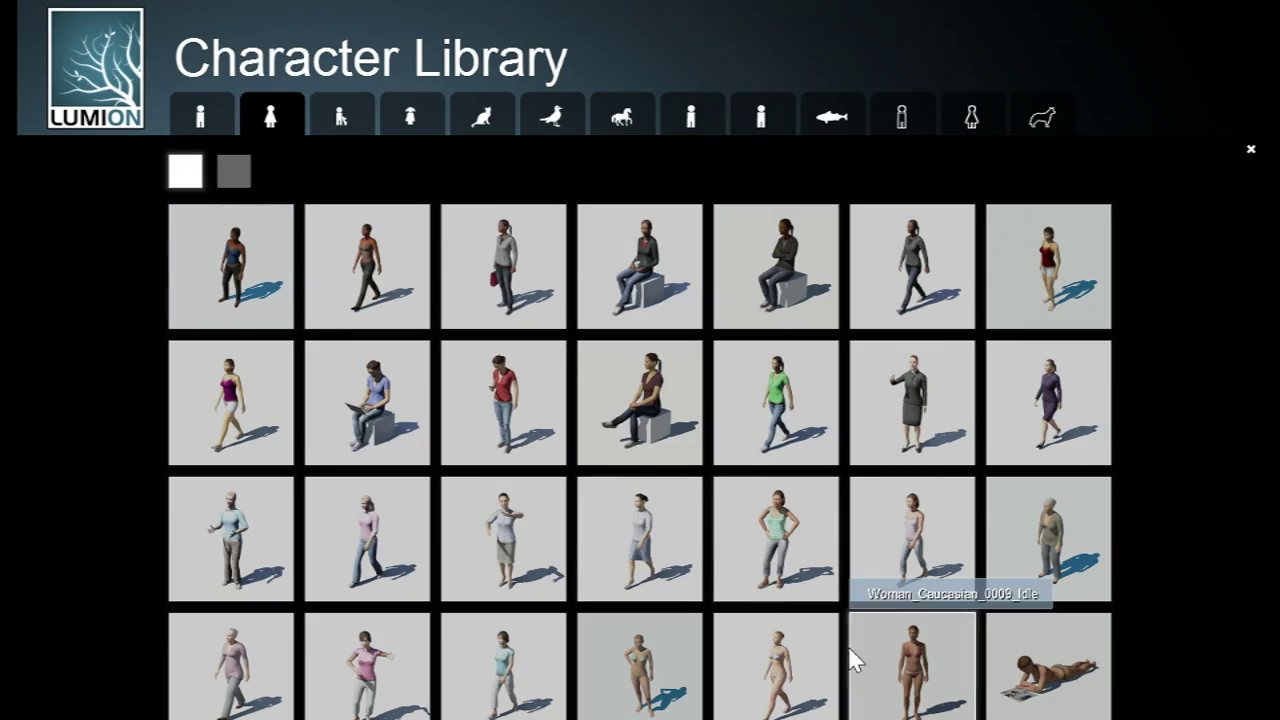
pyautogui.click(688, 660)
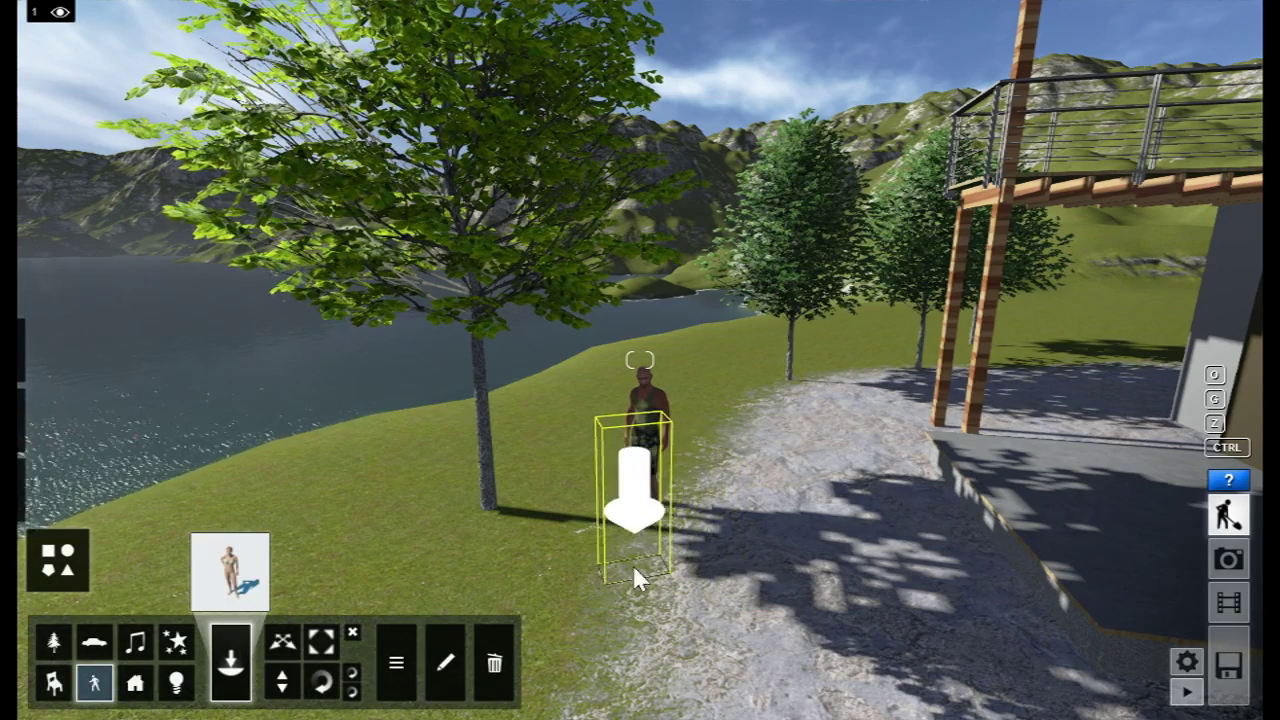
pyautogui.click(633, 565)
# Rotate the woman in the bikini towards the man standing beside her
pyautogui.press('w')
pyautogui.moveTo(763, 535); pyautogui.dragTo(714, 590, button='right')
pyautogui.click(323, 684)
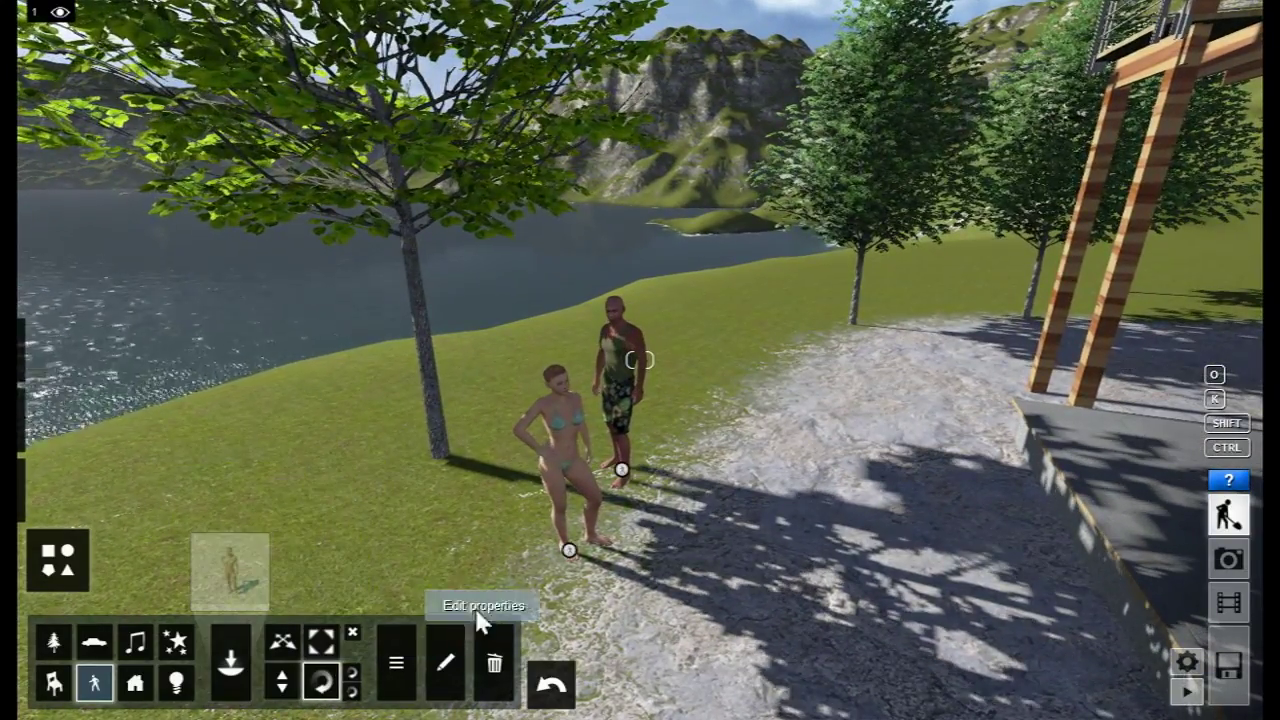
pyautogui.moveTo(569, 550); pyautogui.dragTo(640, 502)
# Place the girl Girl_Asian_004_Idle from the Character Library's girls category at the gravel's edge behind the green car
pyautogui.moveTo(336, 563); pyautogui.dragTo(30, 596, button='right')
pyautogui.click(232, 572)
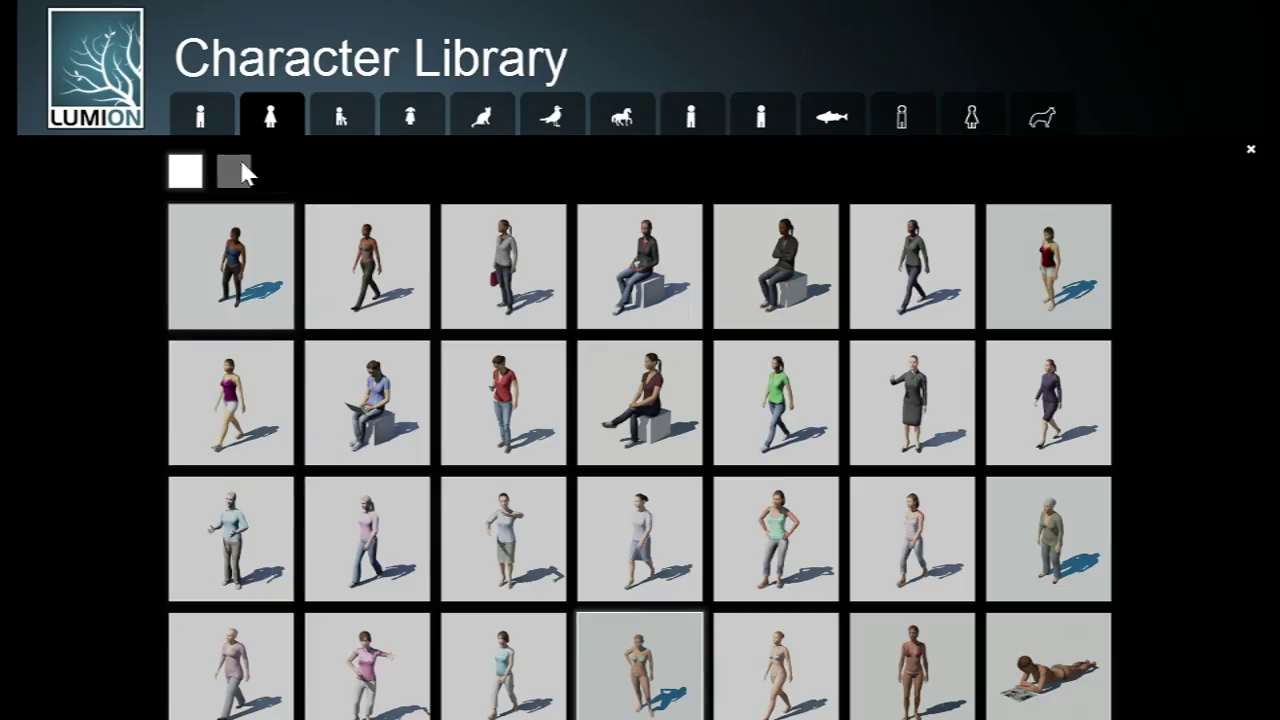
pyautogui.click(330, 122)
pyautogui.click(396, 122)
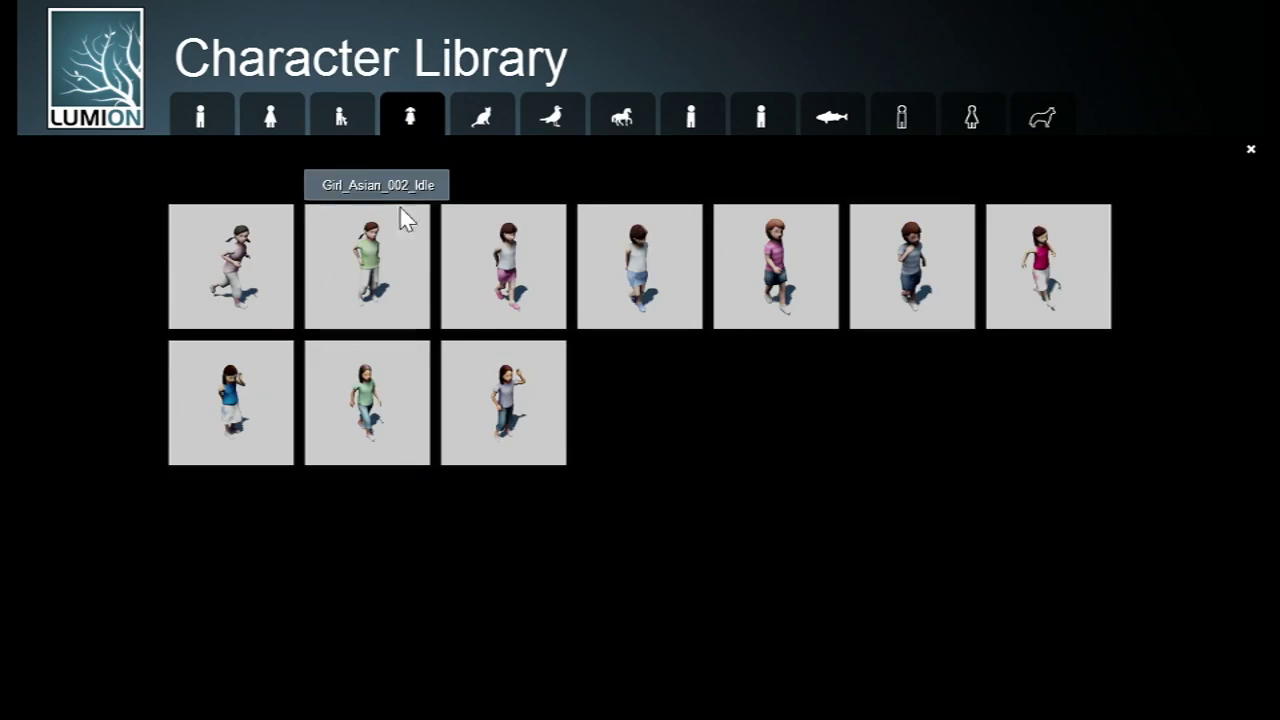
pyautogui.click(622, 272)
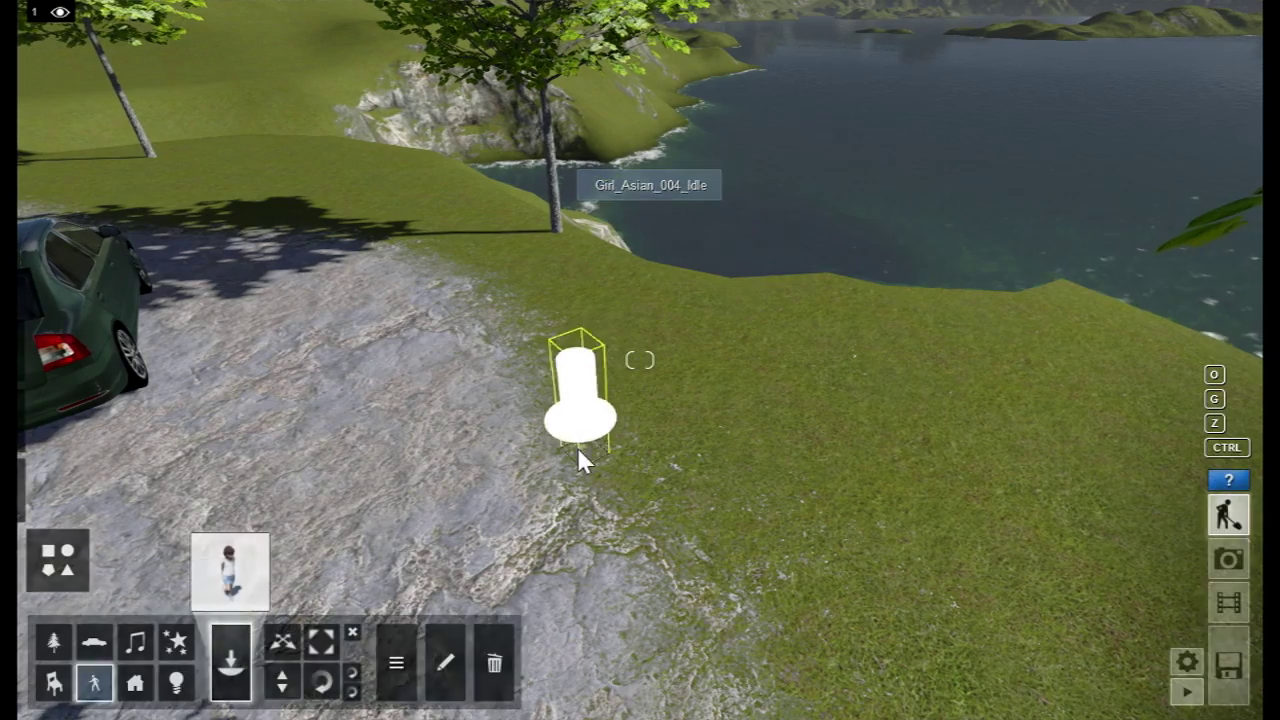
pyautogui.click(588, 455)
# Place the pink-purple flower bed Flower_Decoration_010 from the Nature Library's flowers on the grass beside the girl
pyautogui.press('e')
pyautogui.moveTo(588, 453); pyautogui.dragTo(393, 290, button='right')
pyautogui.press('w')
pyautogui.press('d')
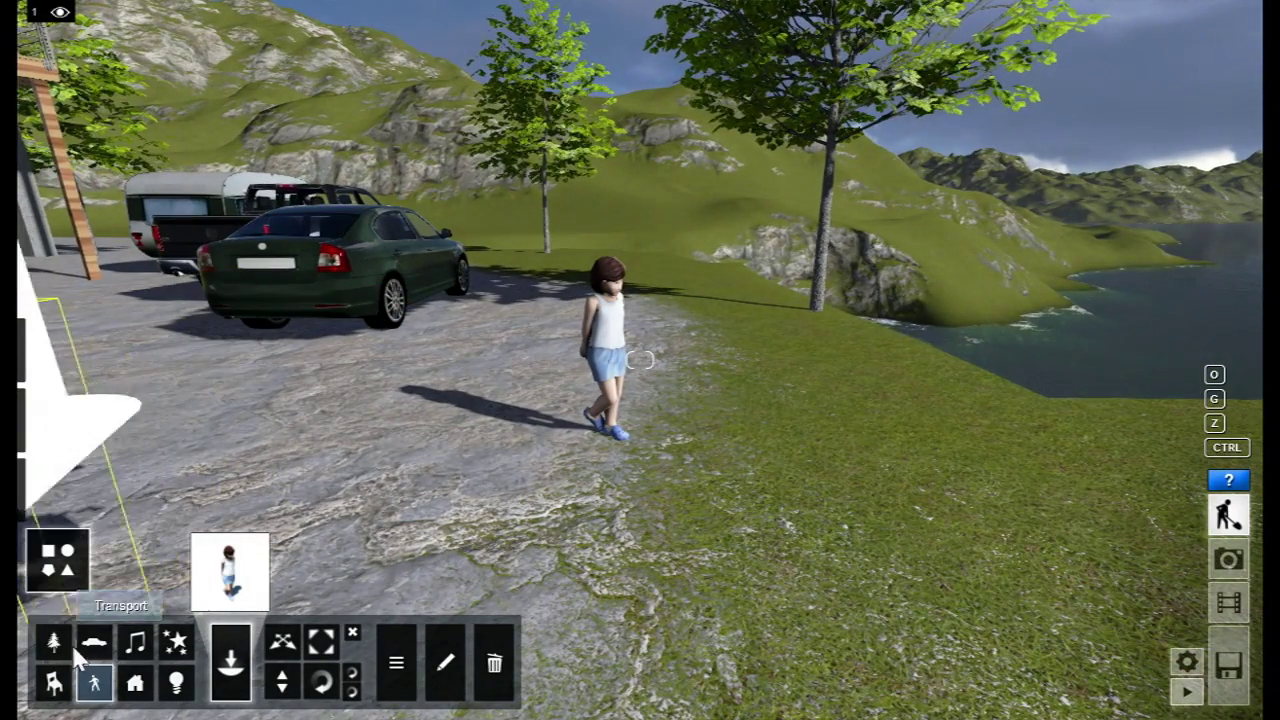
pyautogui.click(54, 641)
pyautogui.click(230, 570)
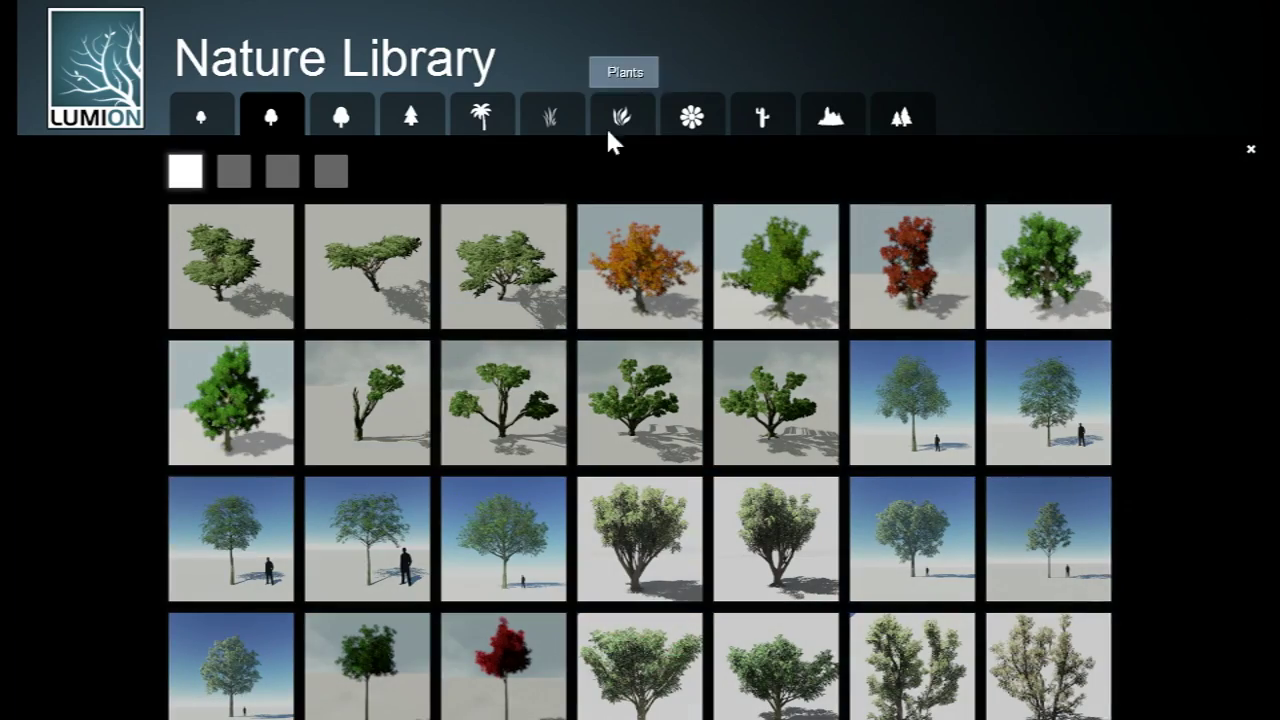
pyautogui.click(692, 117)
pyautogui.click(755, 560)
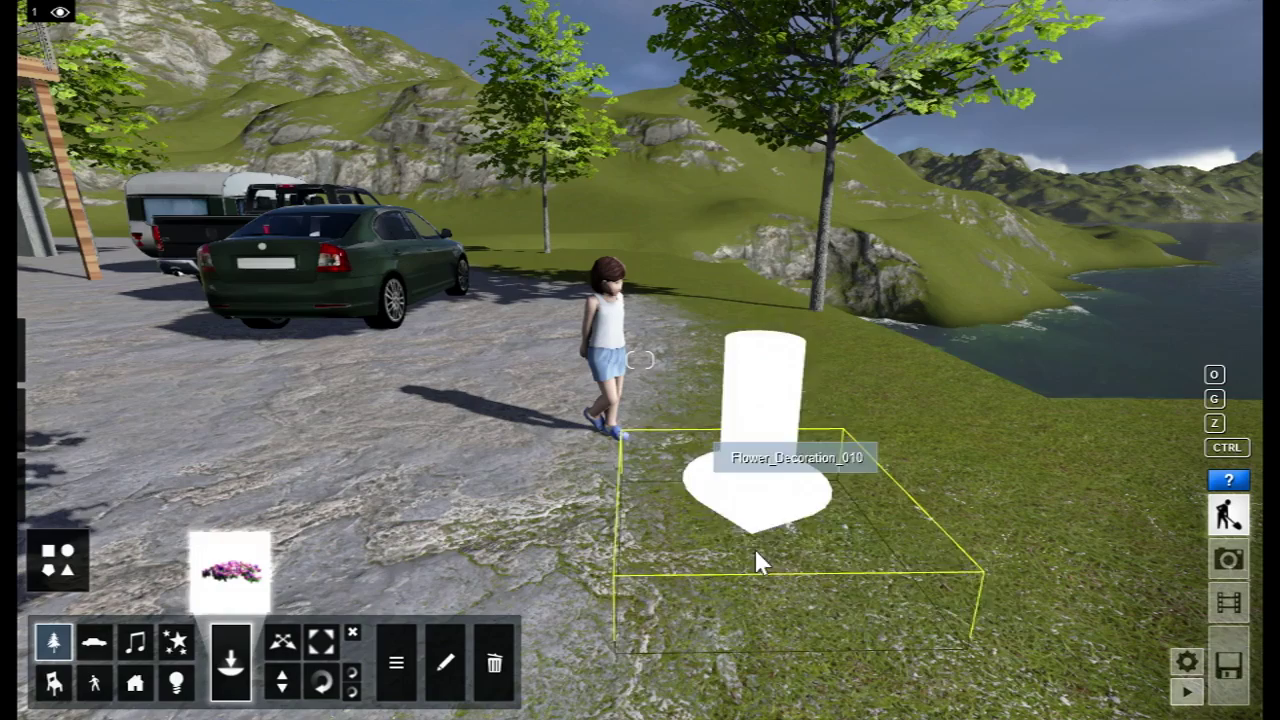
pyautogui.click(760, 490)
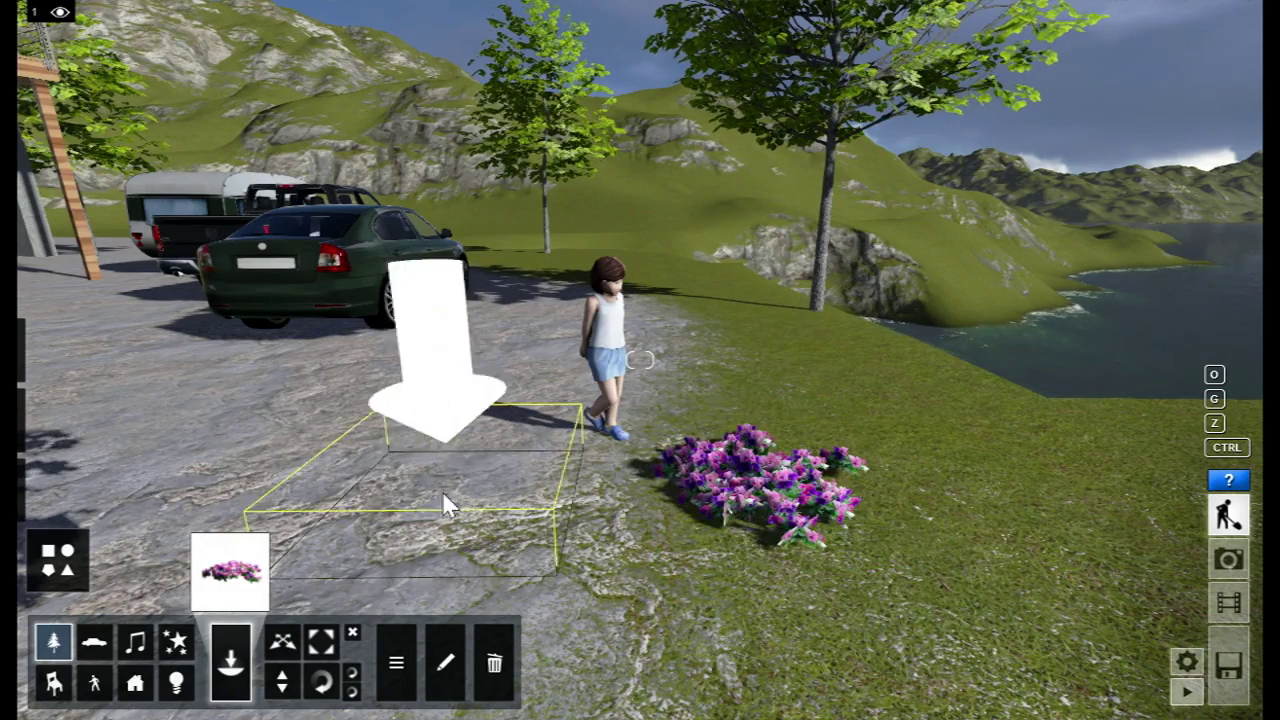
# Start recording a movie clip in Movie mode and capture its first keyframe from a distant view of the house, driveway and lake
pyautogui.moveTo(443, 493); pyautogui.dragTo(132, 396, button='right')
pyautogui.press('w')
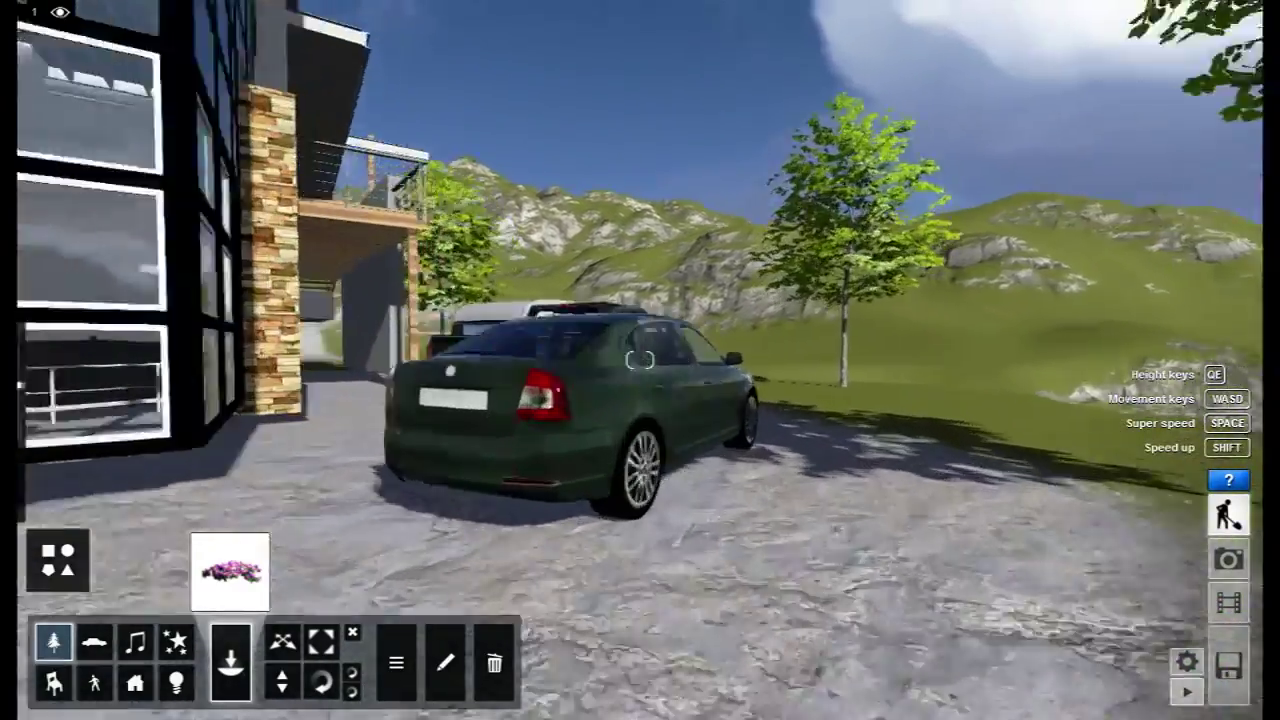
pyautogui.press('d')
pyautogui.moveTo(320, 460); pyautogui.dragTo(75, 474, button='right')
pyautogui.press('s')
pyautogui.press('q')
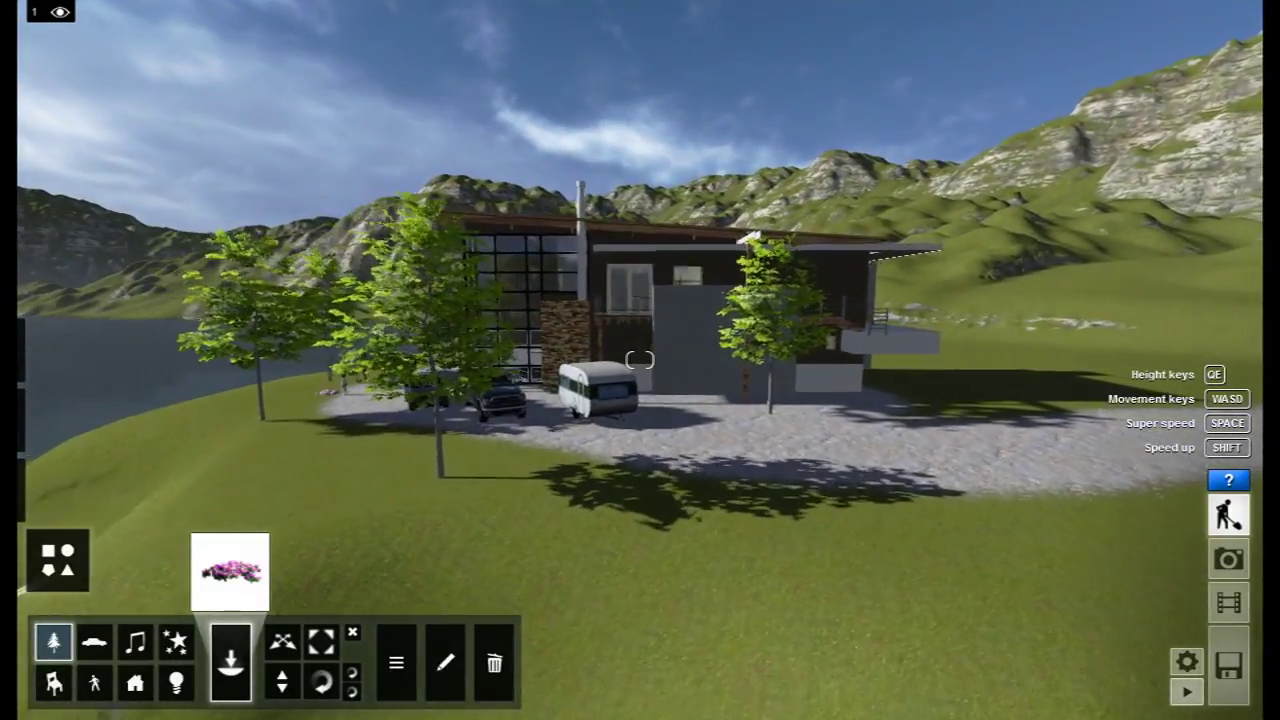
pyautogui.press('d')
pyautogui.moveTo(640, 360); pyautogui.dragTo(530, 360, button='right')
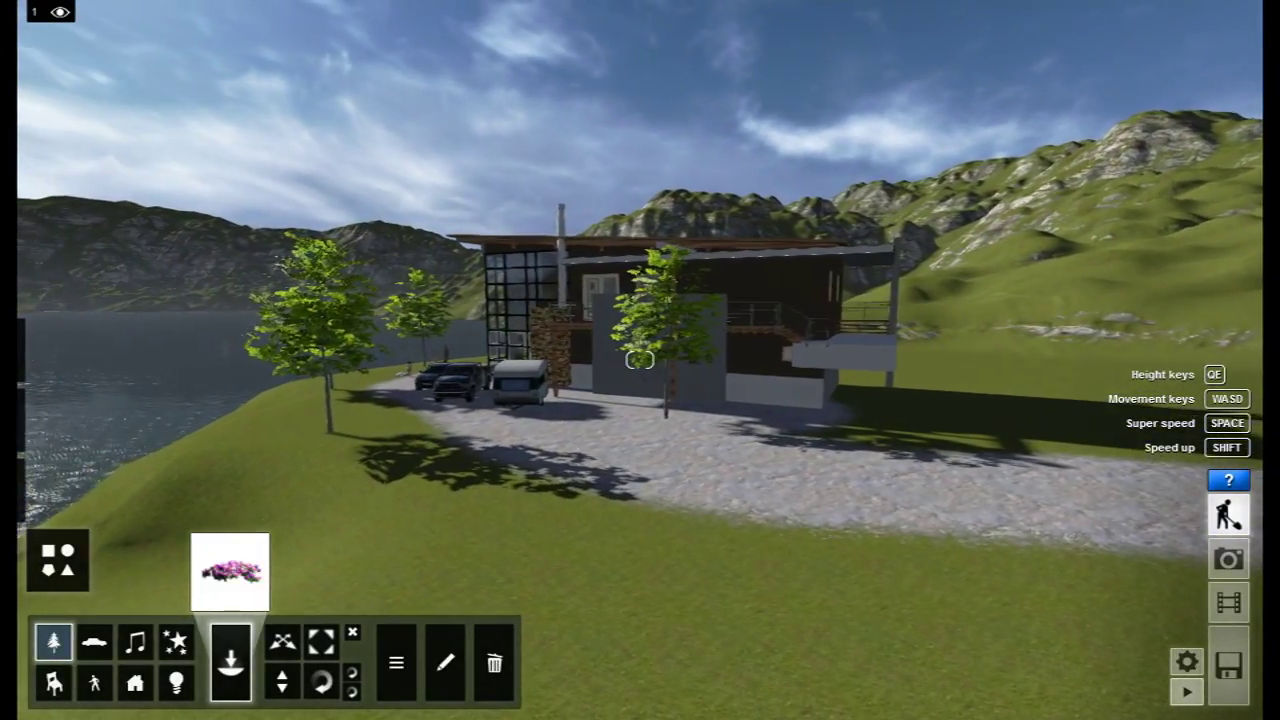
pyautogui.click(1229, 601)
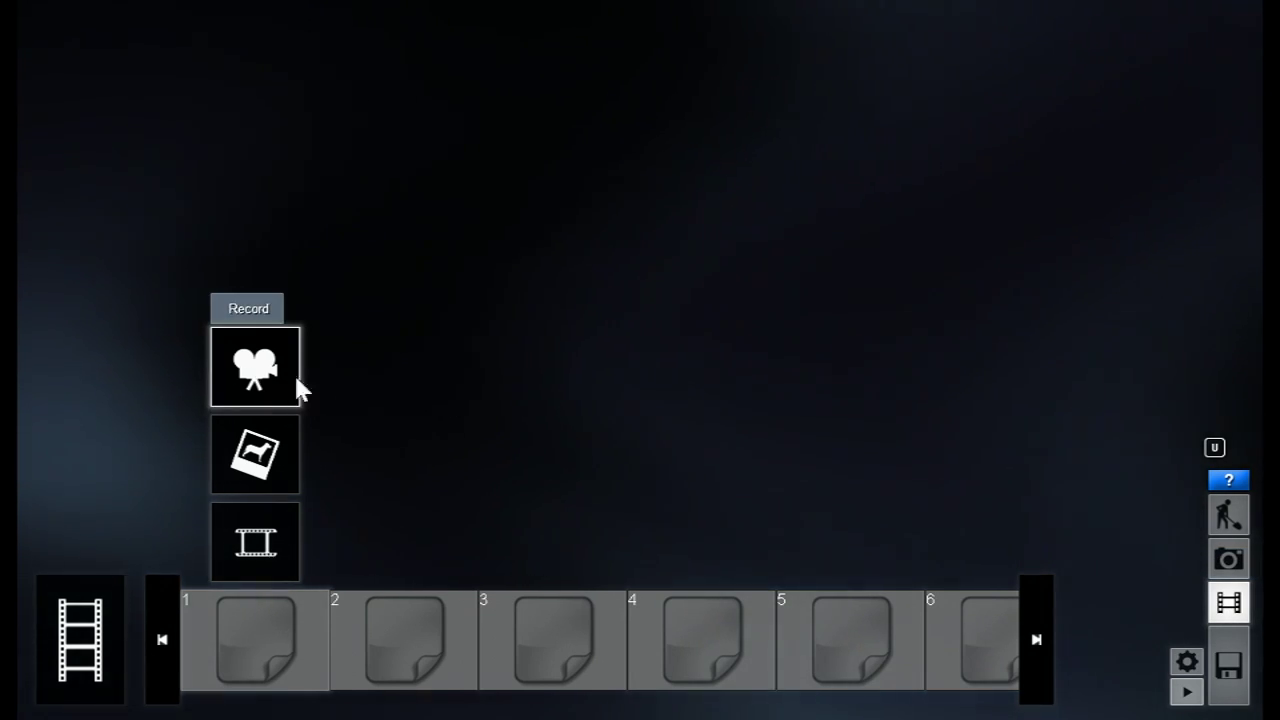
pyautogui.click(245, 370)
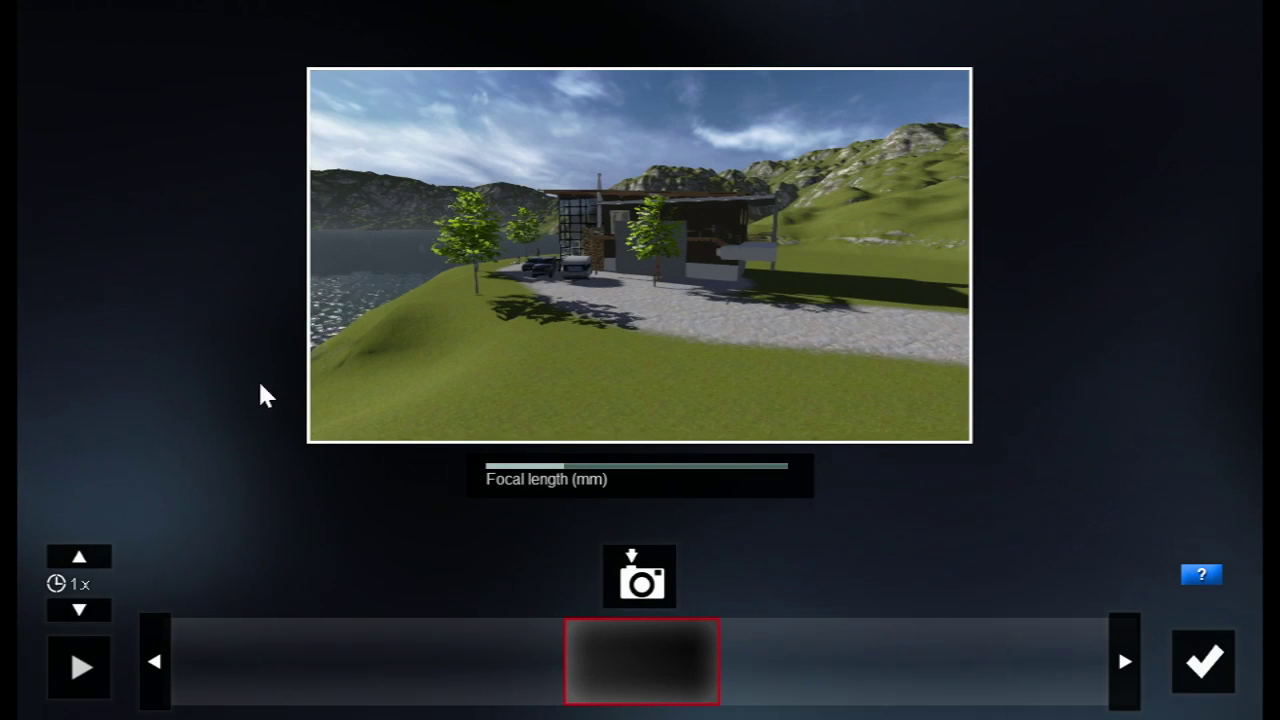
pyautogui.click(640, 572)
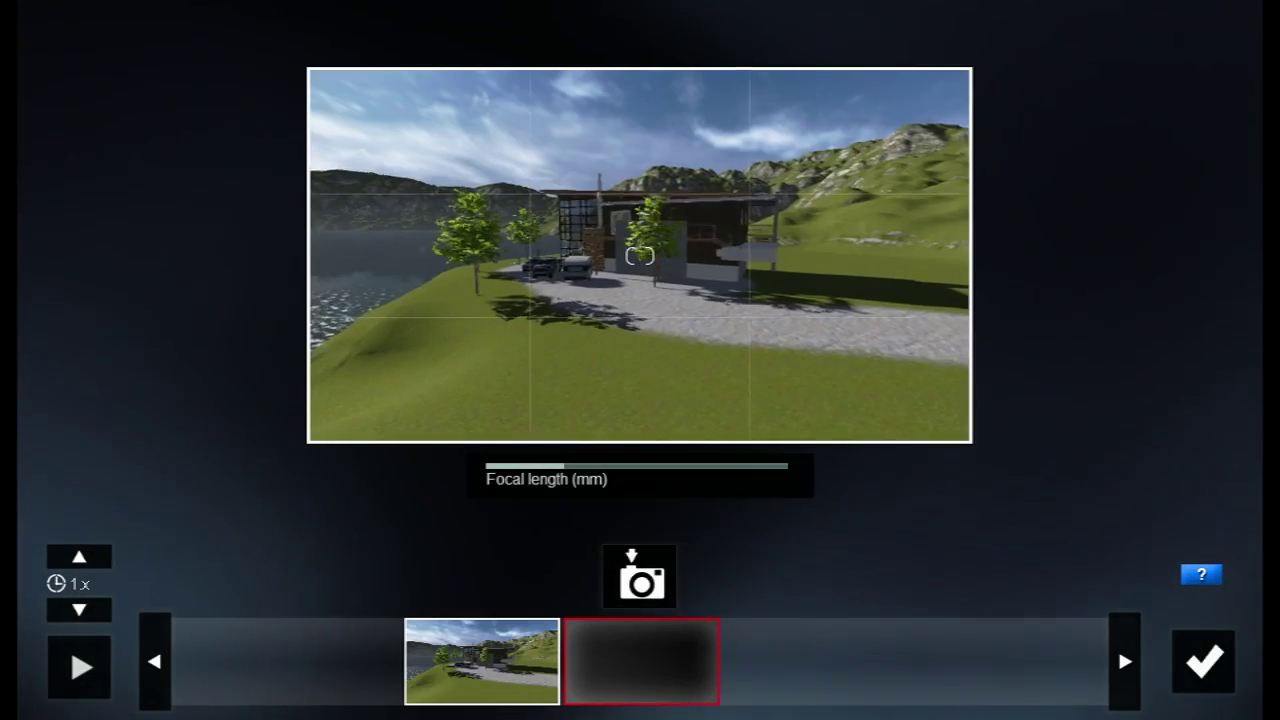
# Capture two more keyframes circling the house, one behind the driveway tree and one facing the parked vehicles from the lawn
pyautogui.press('w')
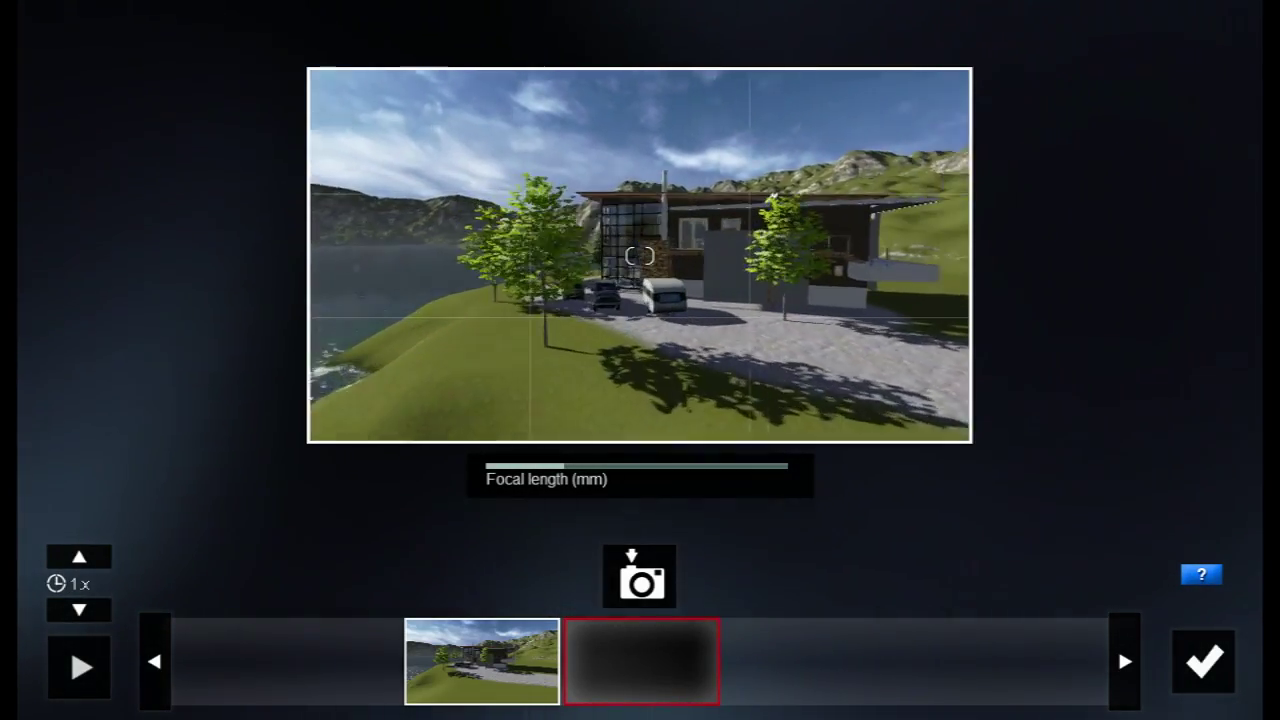
pyautogui.press('a')
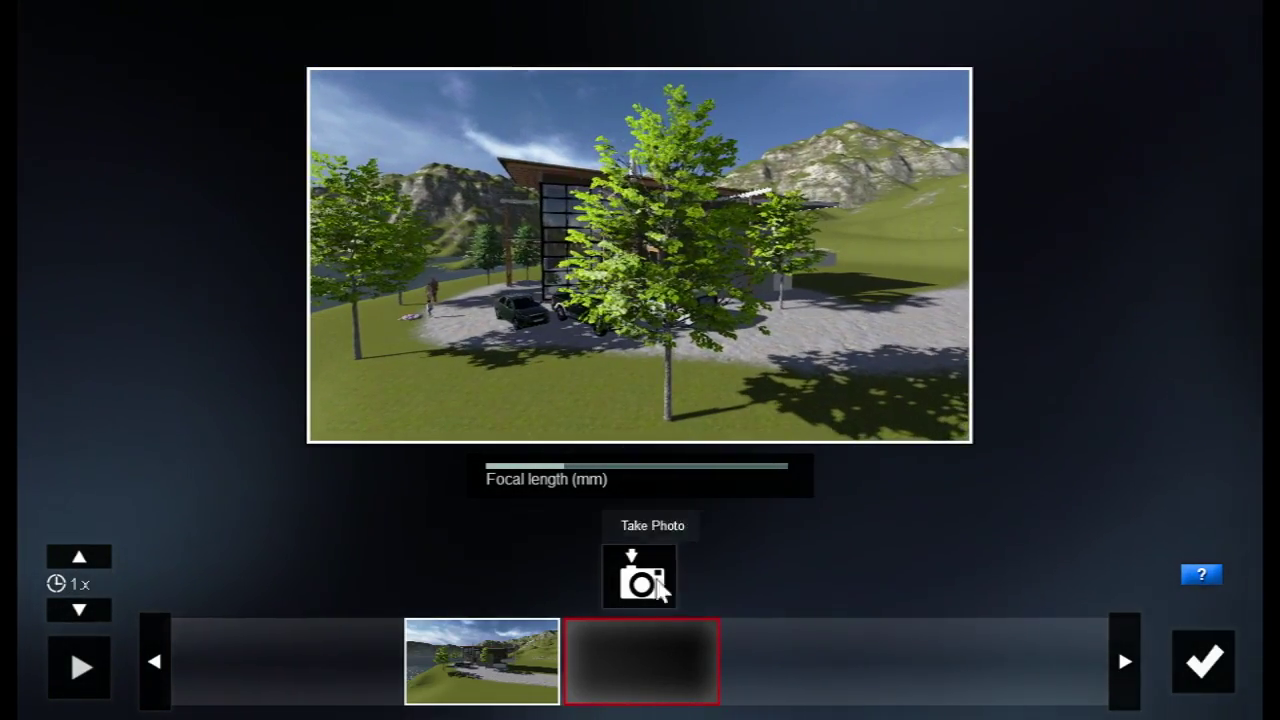
pyautogui.click(657, 580)
pyautogui.press('a')
pyautogui.moveTo(626, 300); pyautogui.dragTo(710, 300, button='right')
pyautogui.press('e')
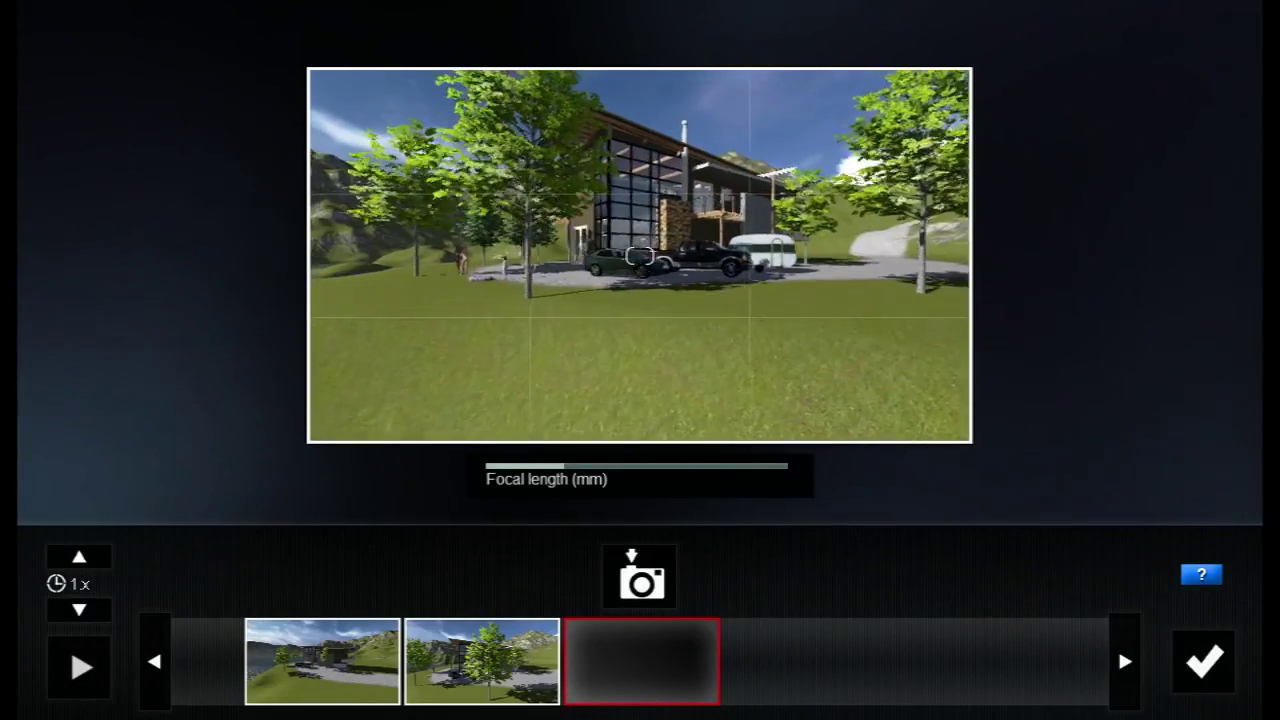
pyautogui.moveTo(640, 256); pyautogui.dragTo(658, 220, button='right')
pyautogui.click(640, 578)
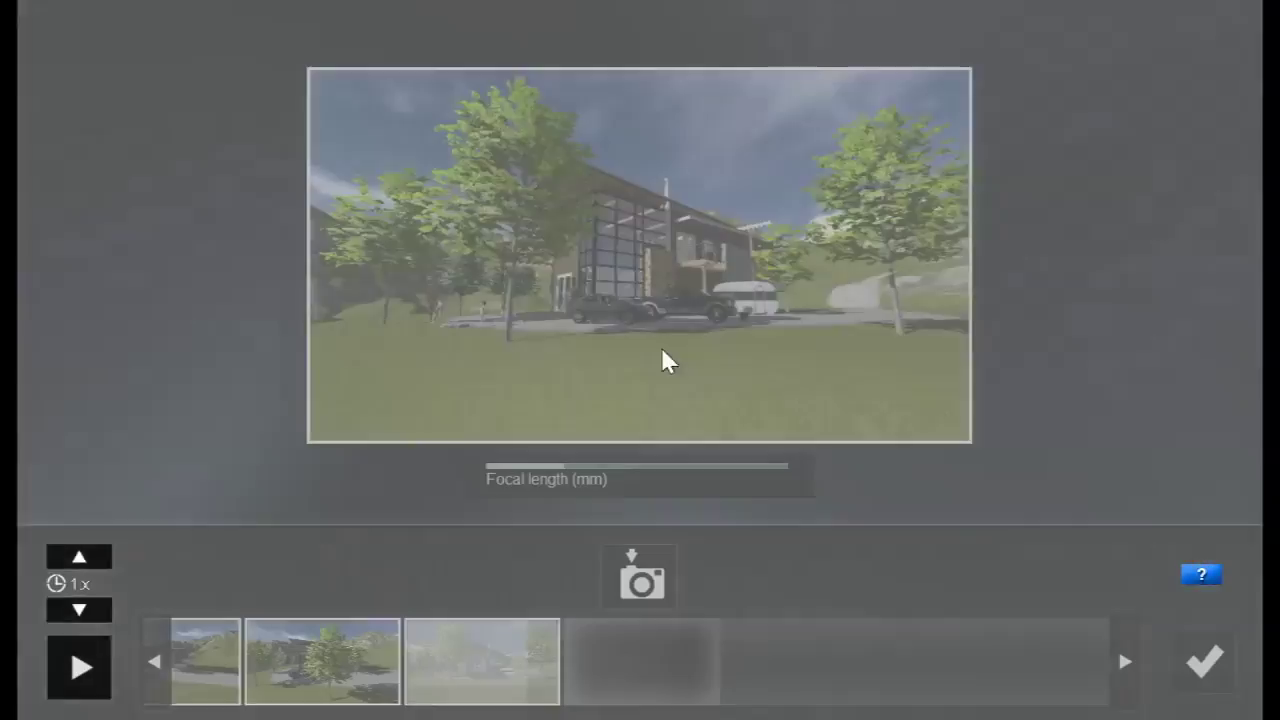
# Capture keyframes of the house's glazed corner with the people in front and of its entrance facade beside the lakeside tree
pyautogui.moveTo(663, 360); pyautogui.dragTo(625, 358, button='right')
pyautogui.press('w')
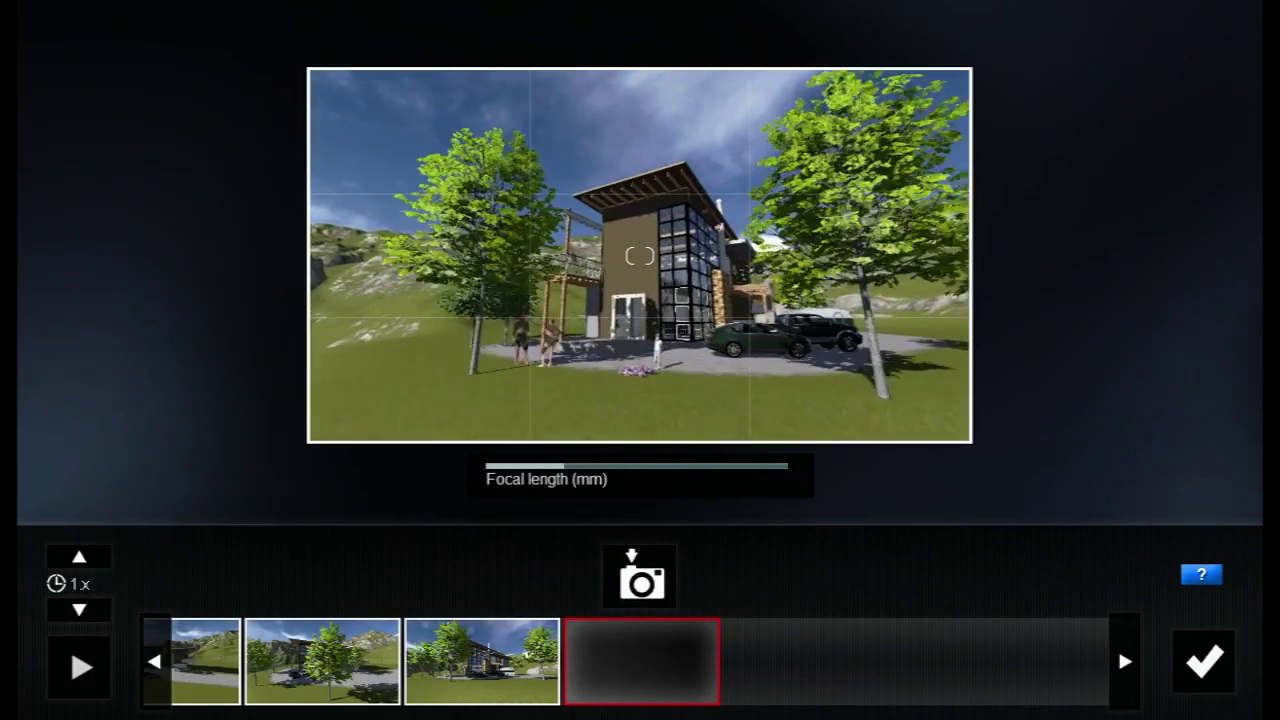
pyautogui.press('w')
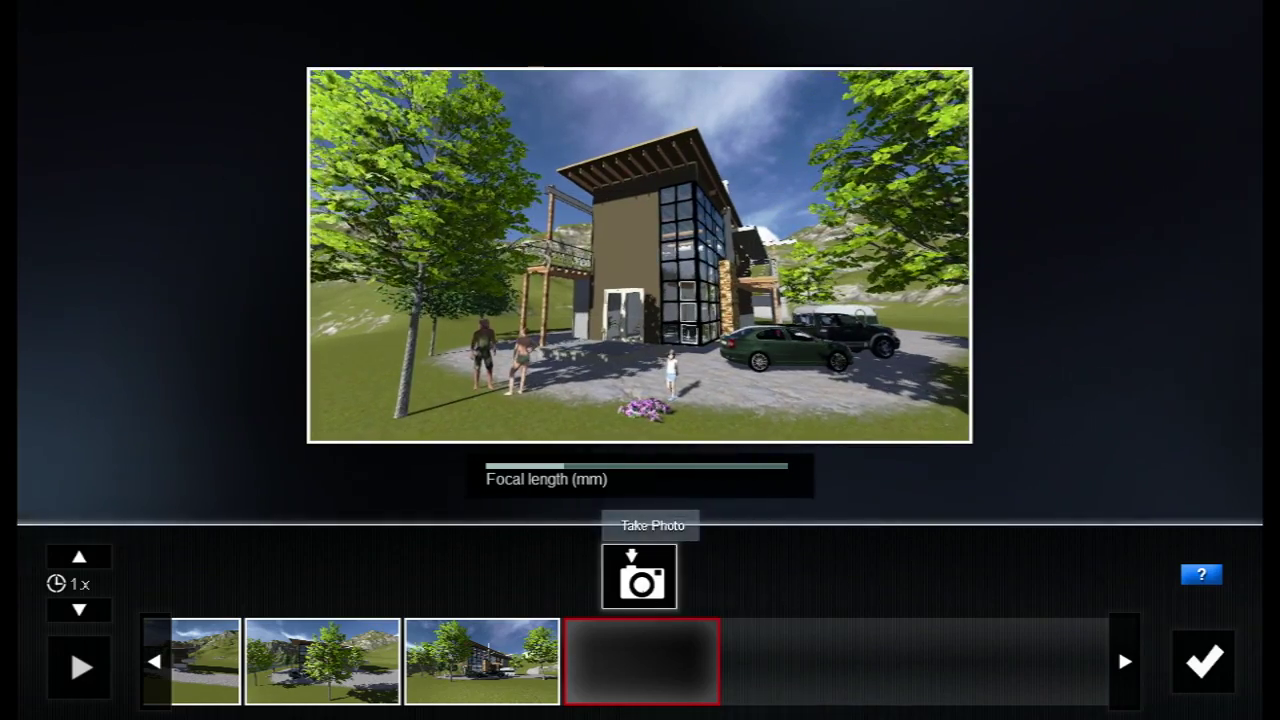
pyautogui.click(640, 578)
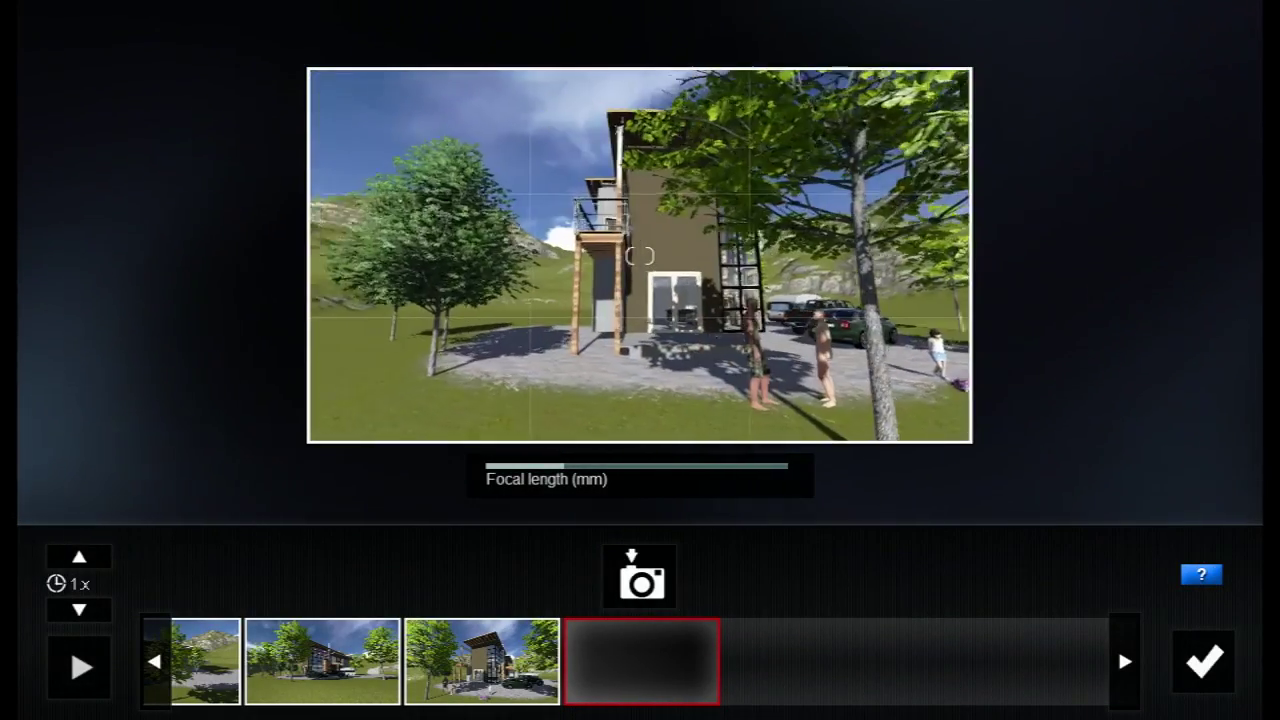
pyautogui.click(640, 578)
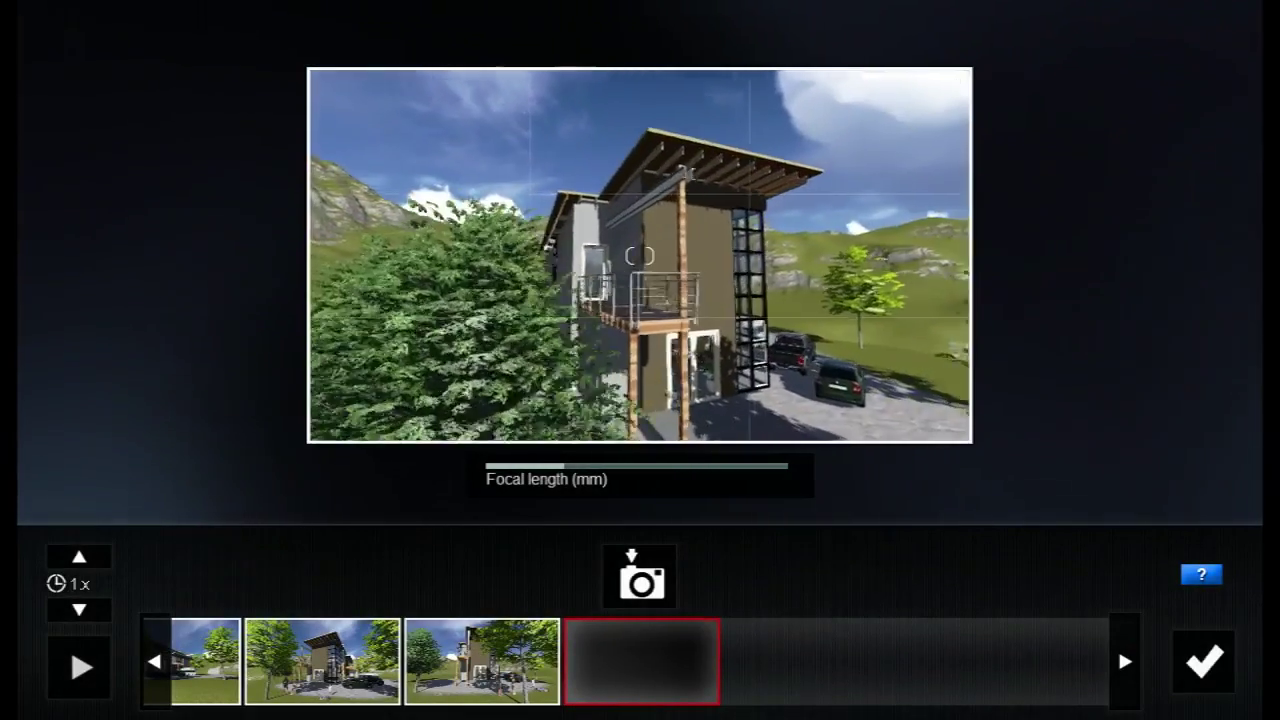
# Capture keyframes at the balcony, two inside the upper floor, and one facing the entrance doors between the potted palms
pyautogui.click(668, 603)
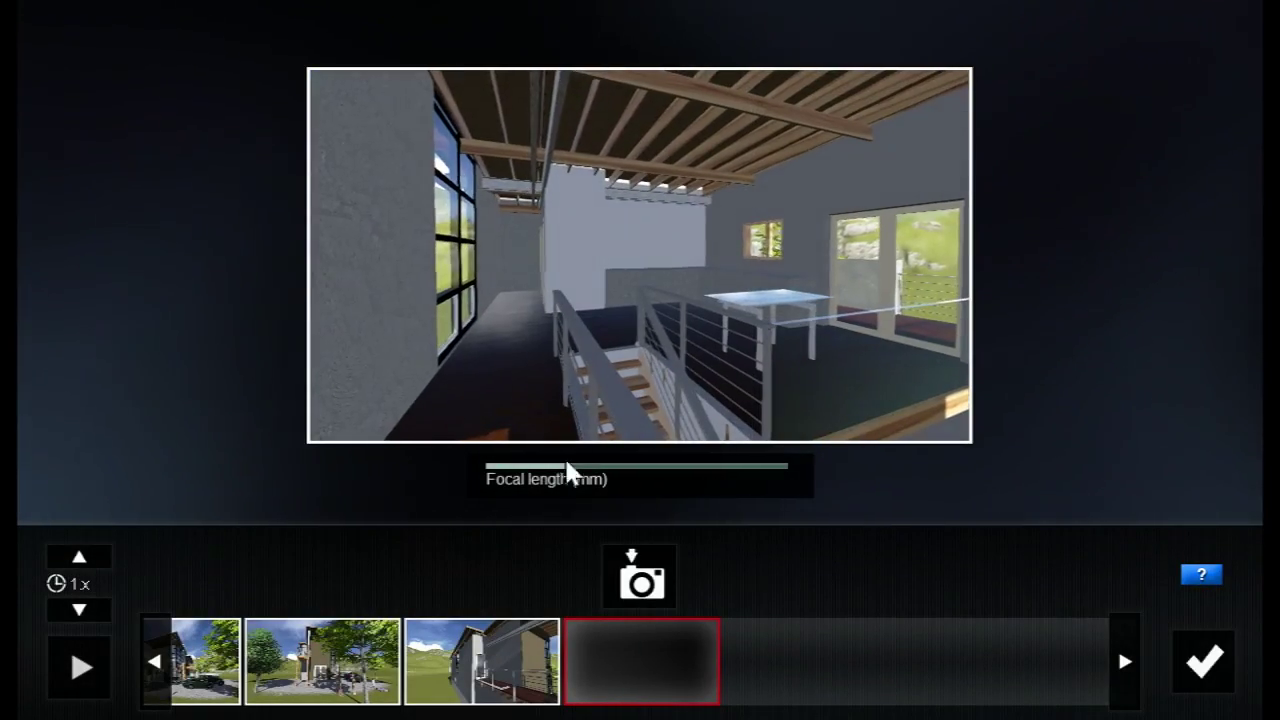
pyautogui.click(642, 588)
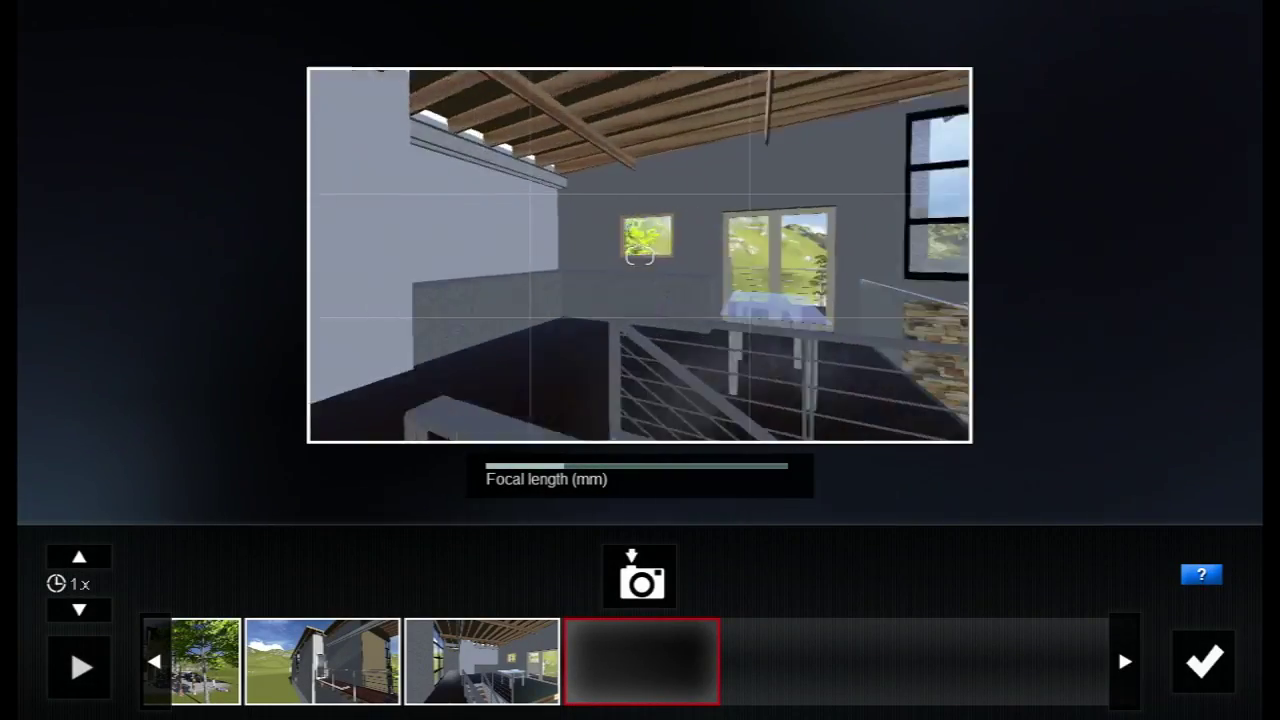
pyautogui.click(660, 552)
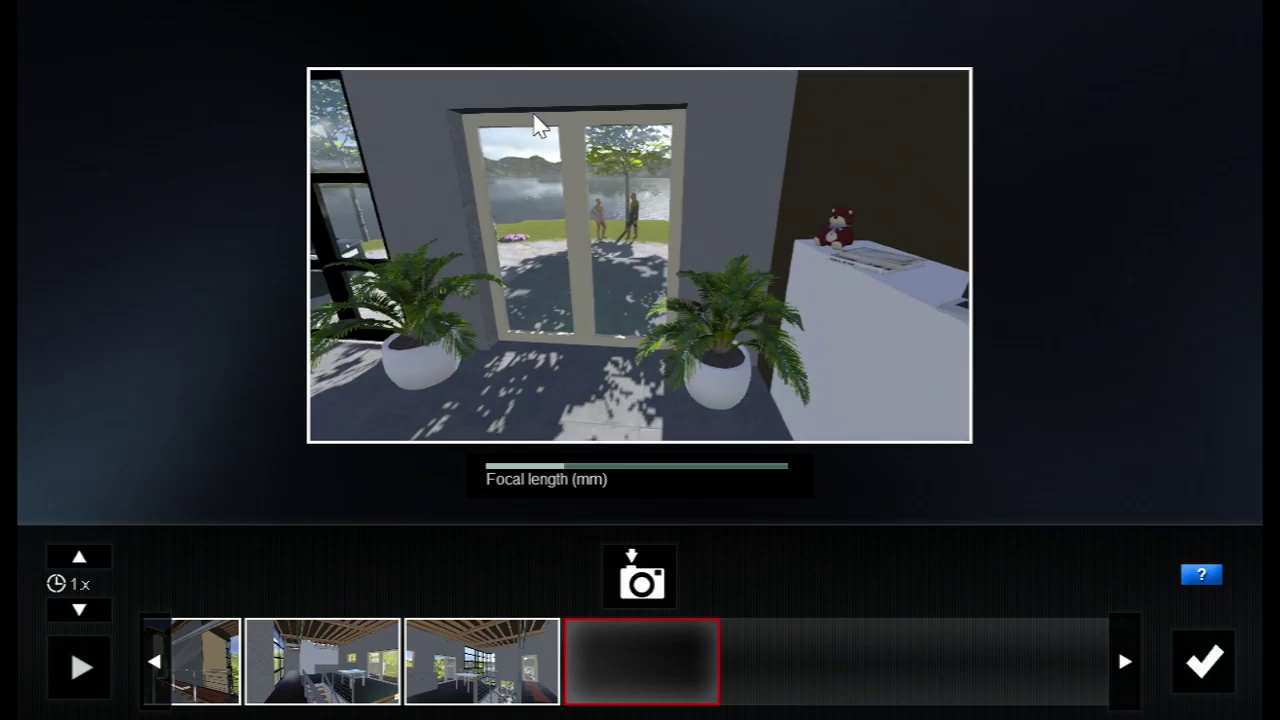
pyautogui.click(631, 576)
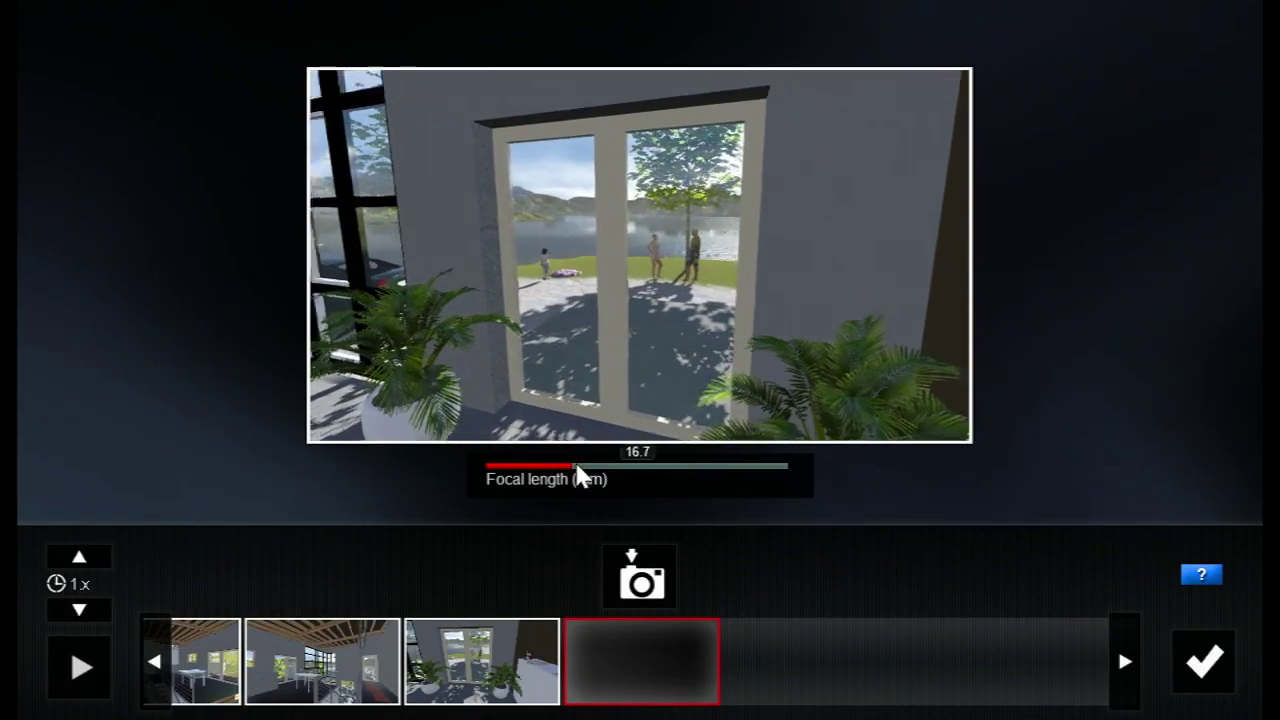
# Increase the focal length and capture close-ups through the doors of the couple, and of the girl with the flowers at about 53 mm
pyautogui.moveTo(631, 472); pyautogui.dragTo(994, 703)
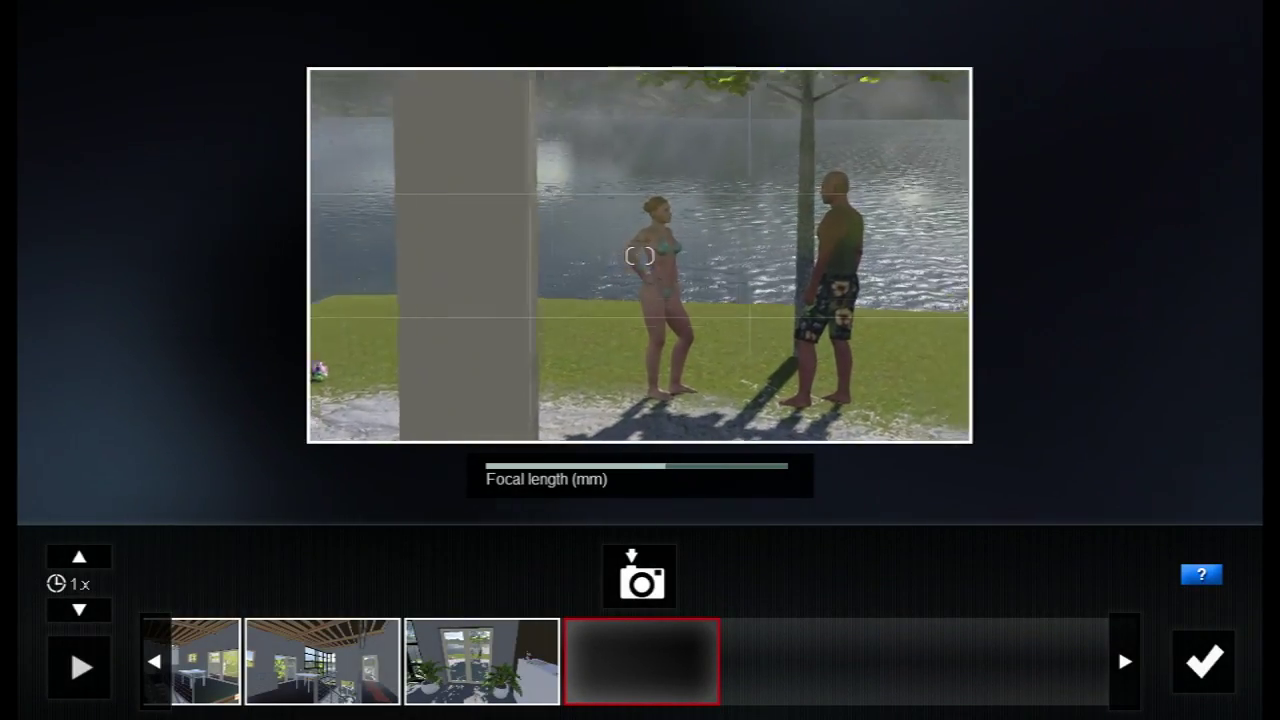
pyautogui.click(640, 575)
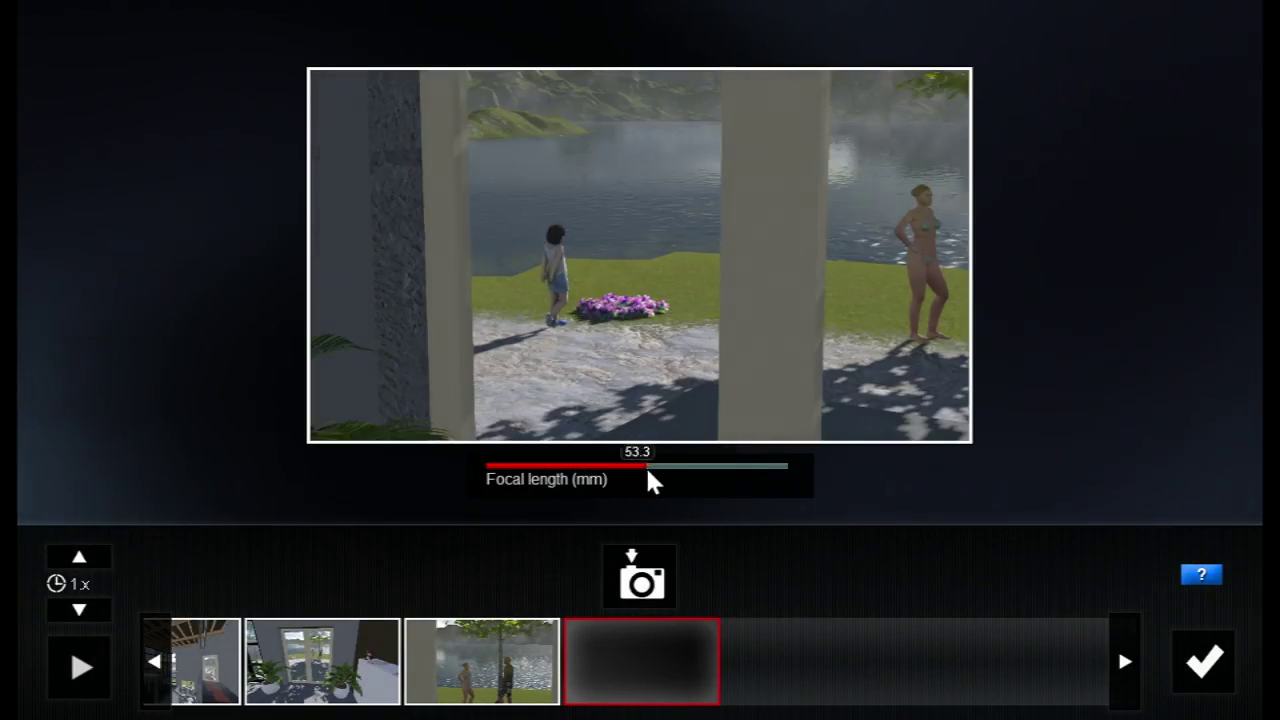
pyautogui.click(642, 576)
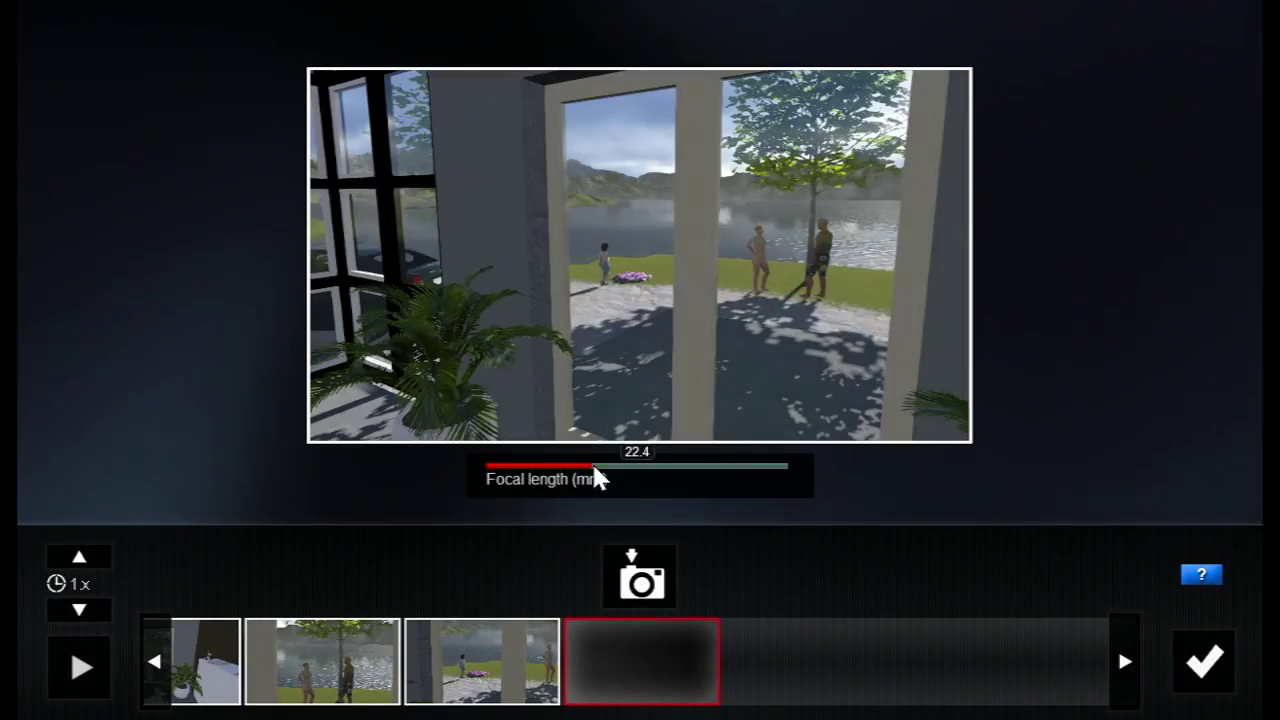
# Capture a final keyframe of the living room's stone wall and glazing at a focal length of about 15 mm, and save the clip
pyautogui.moveTo(638, 255); pyautogui.dragTo(572, 248, button='right')
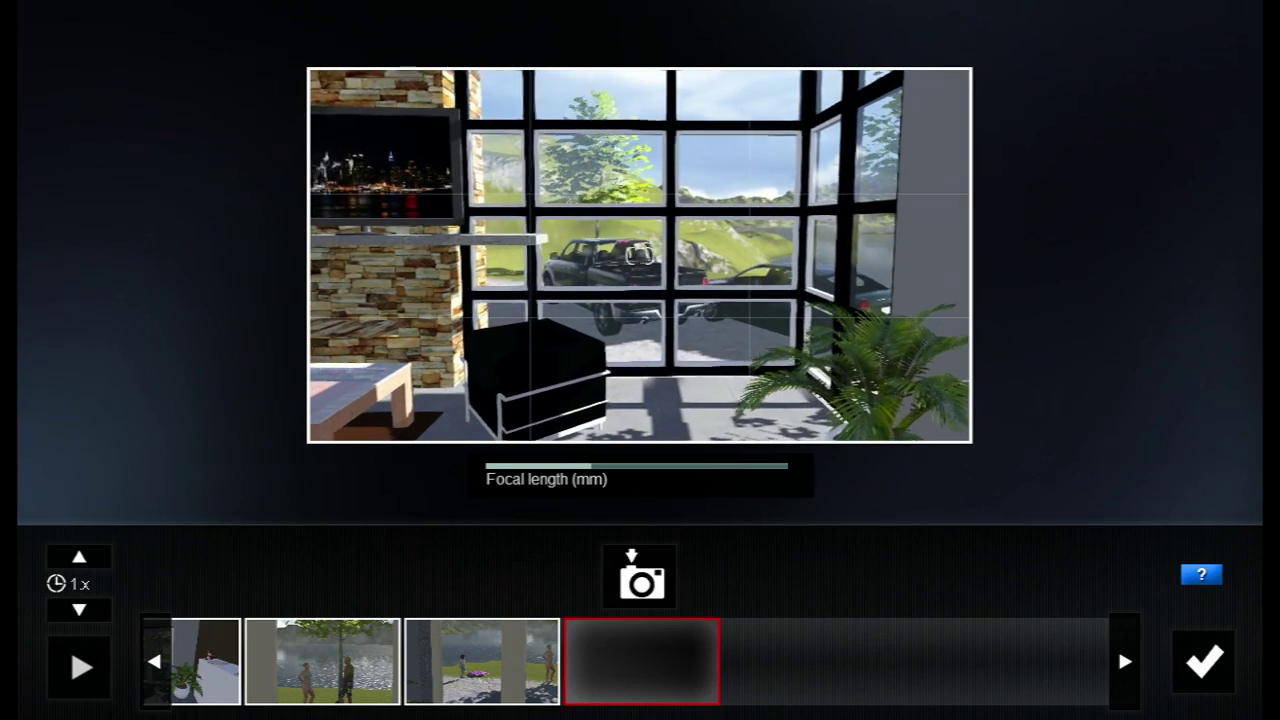
pyautogui.moveTo(585, 465); pyautogui.dragTo(567, 478)
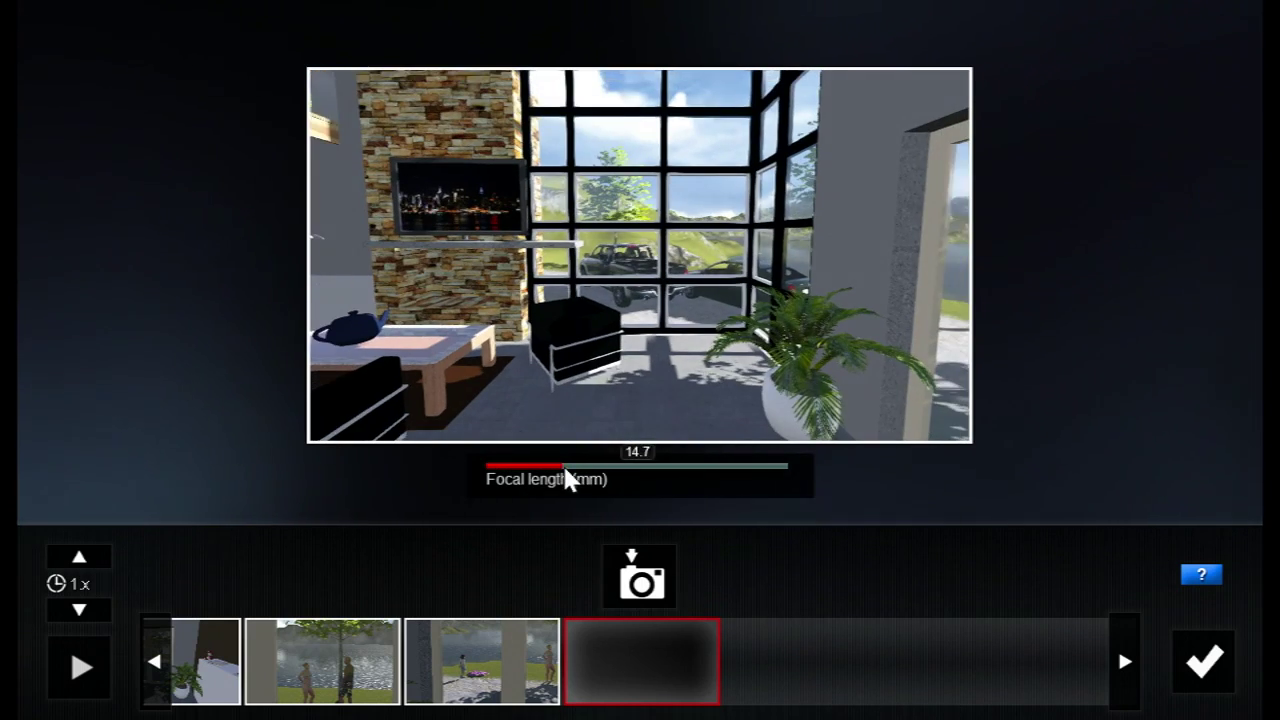
pyautogui.click(643, 582)
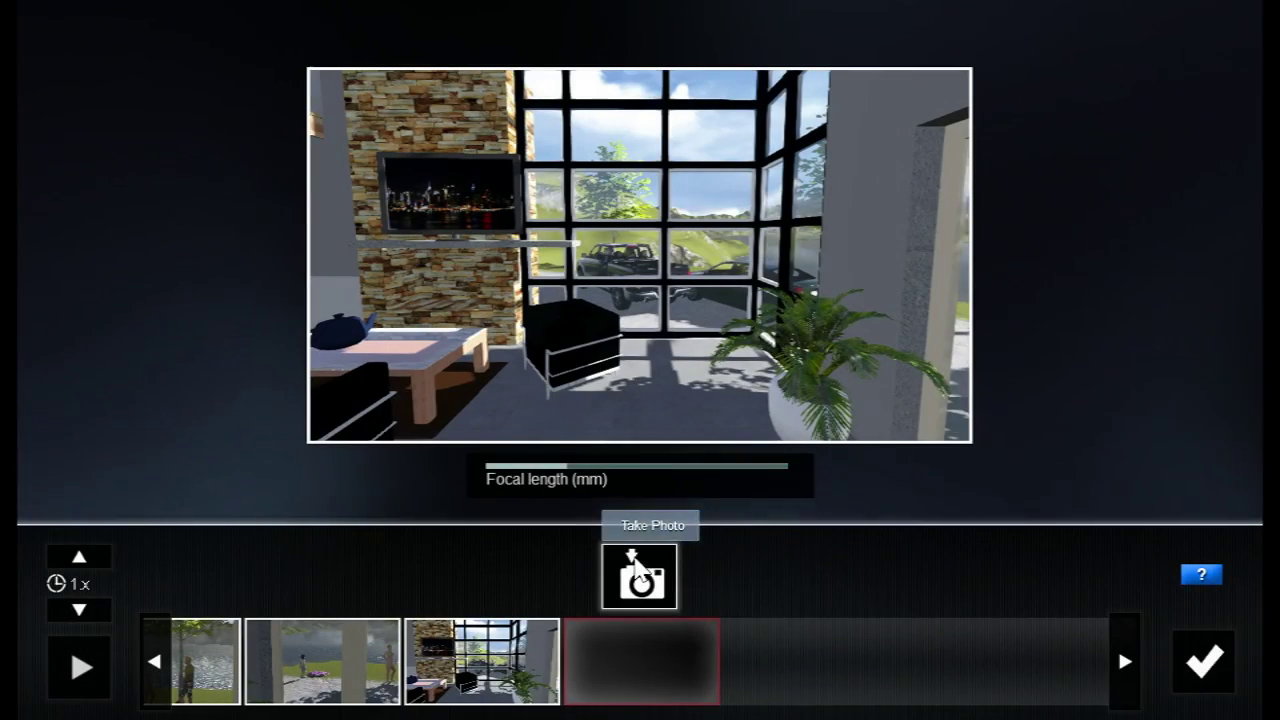
pyautogui.click(1190, 688)
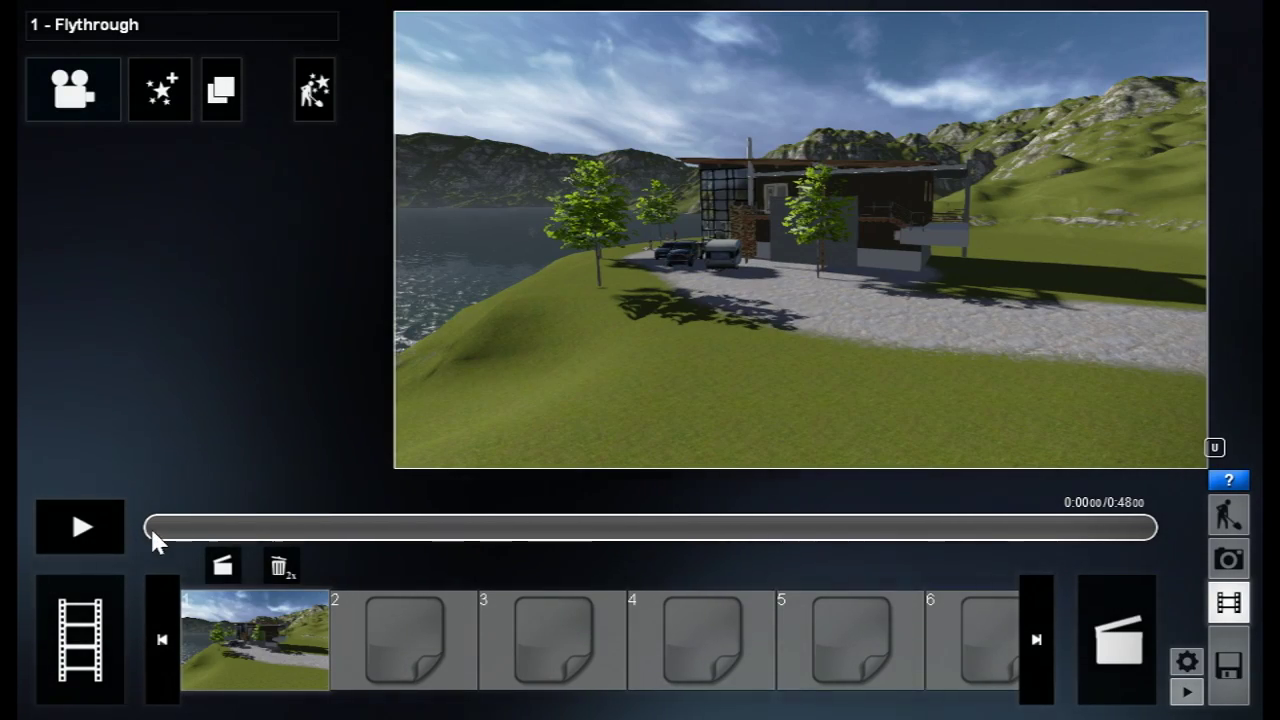
# Preview the recorded flythrough by scrubbing along its timeline and playing it back
pyautogui.moveTo(151, 519); pyautogui.dragTo(919, 529)
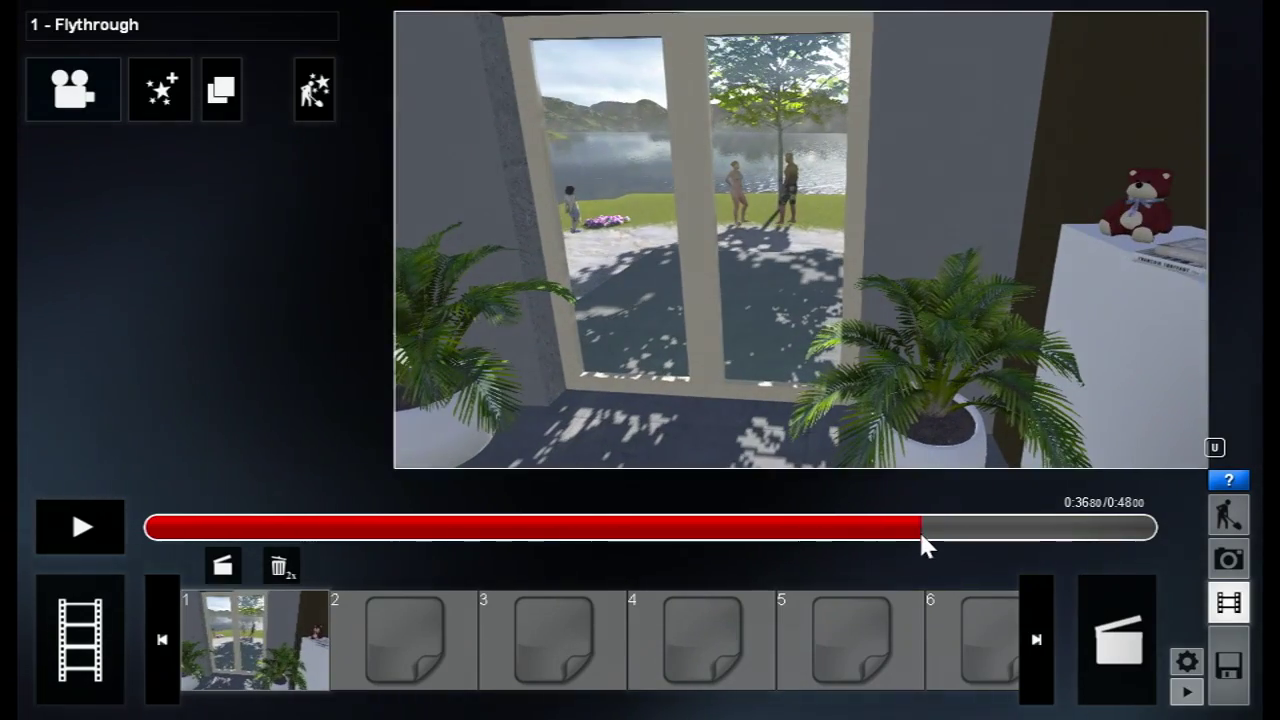
pyautogui.click(85, 533)
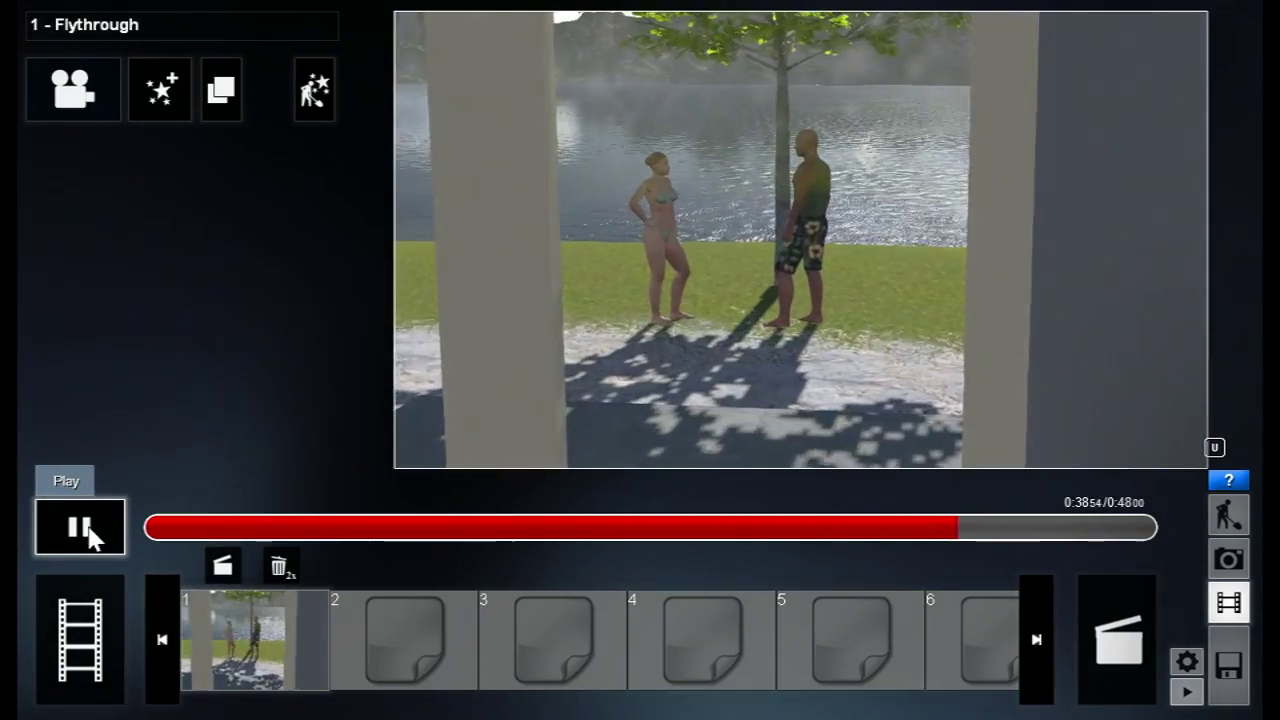
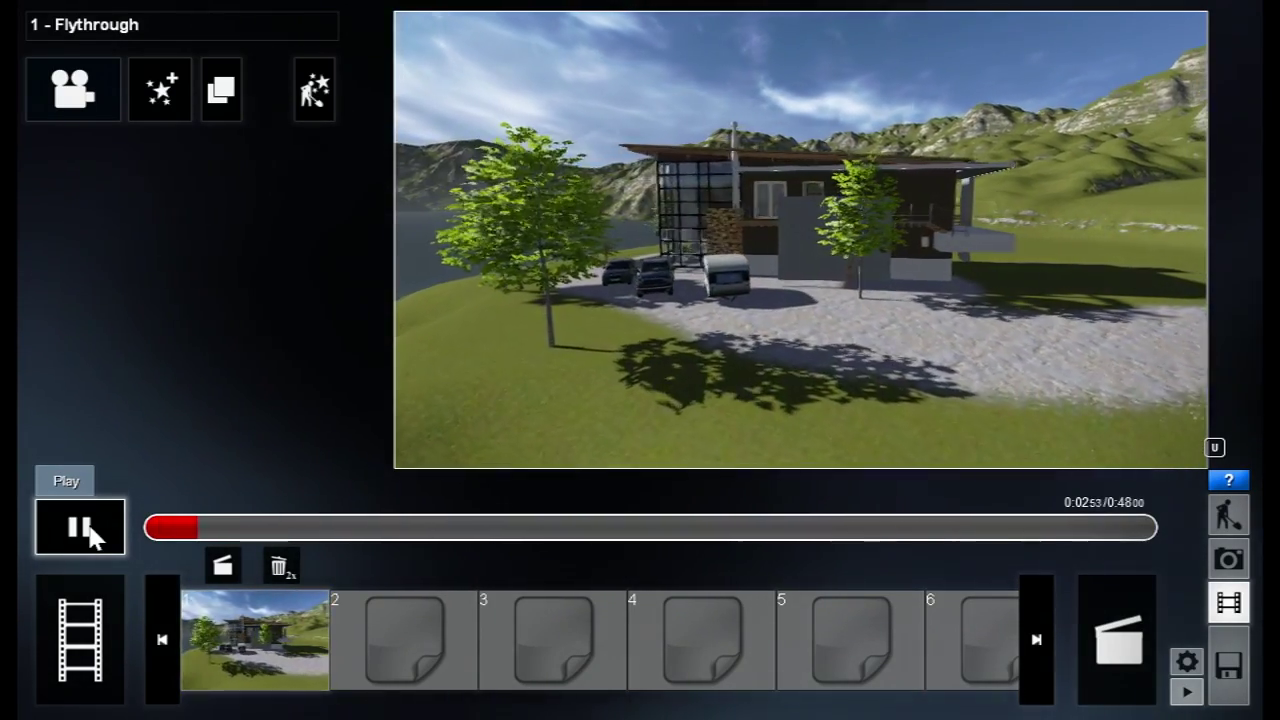
# Stop the flythrough preview, return to build mode and choose the first car in the Transport Library's Cars category for placement
pyautogui.click(86, 528)
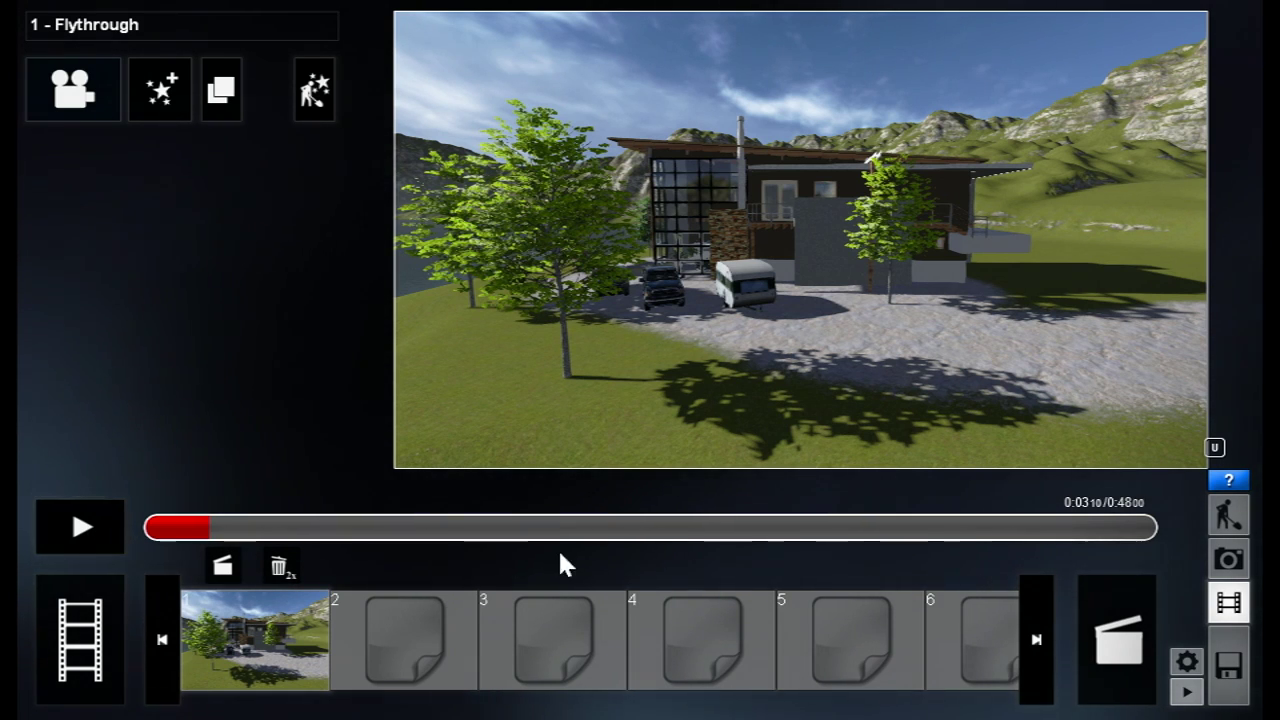
pyautogui.click(1228, 514)
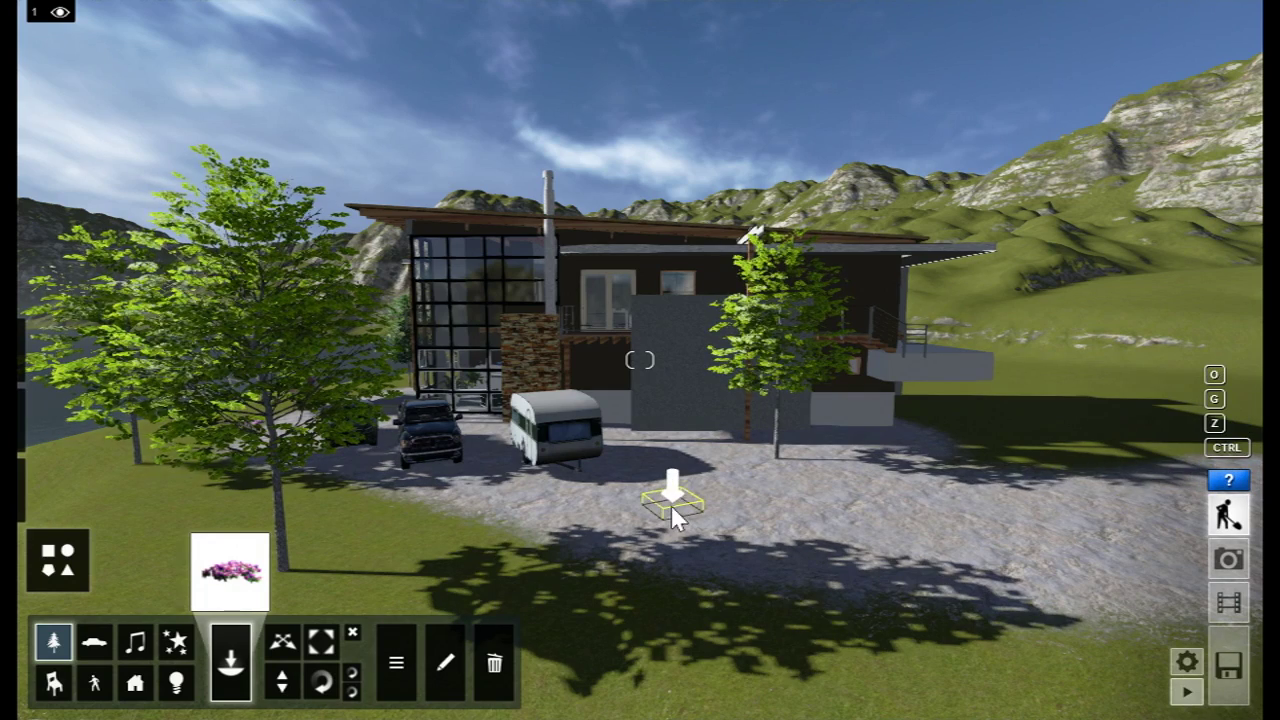
pyautogui.click(94, 643)
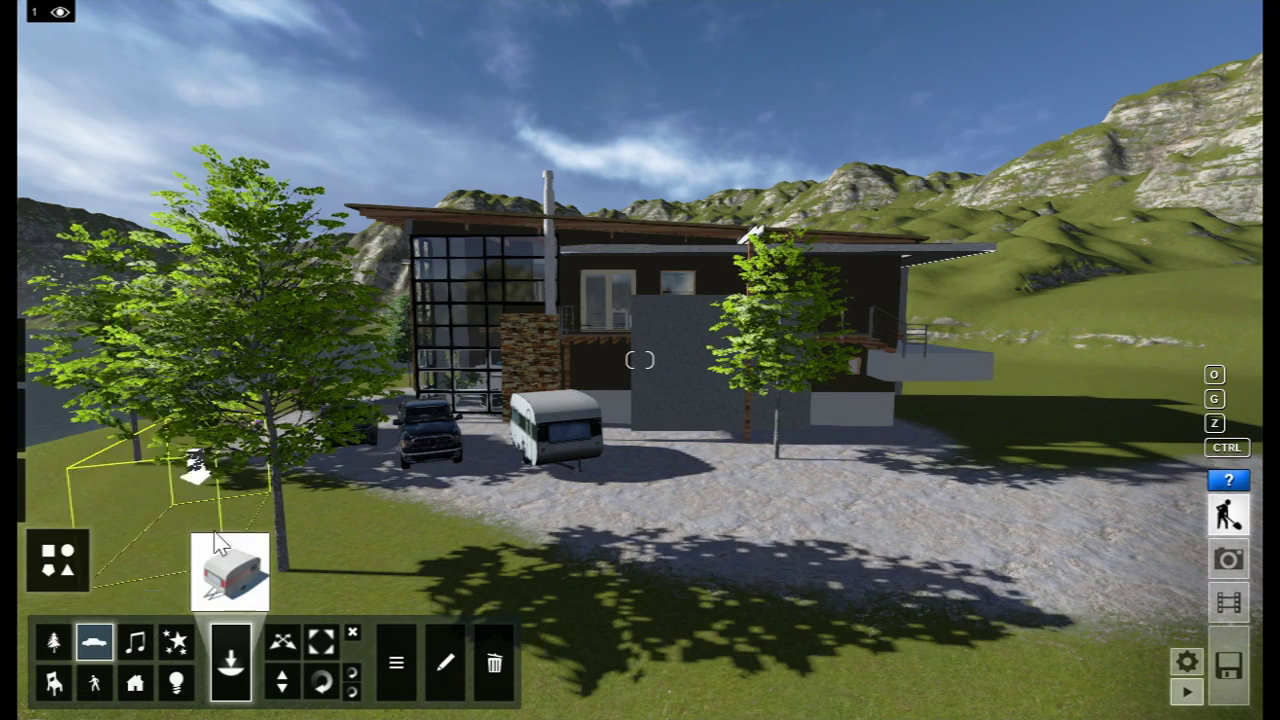
pyautogui.click(228, 572)
pyautogui.click(340, 120)
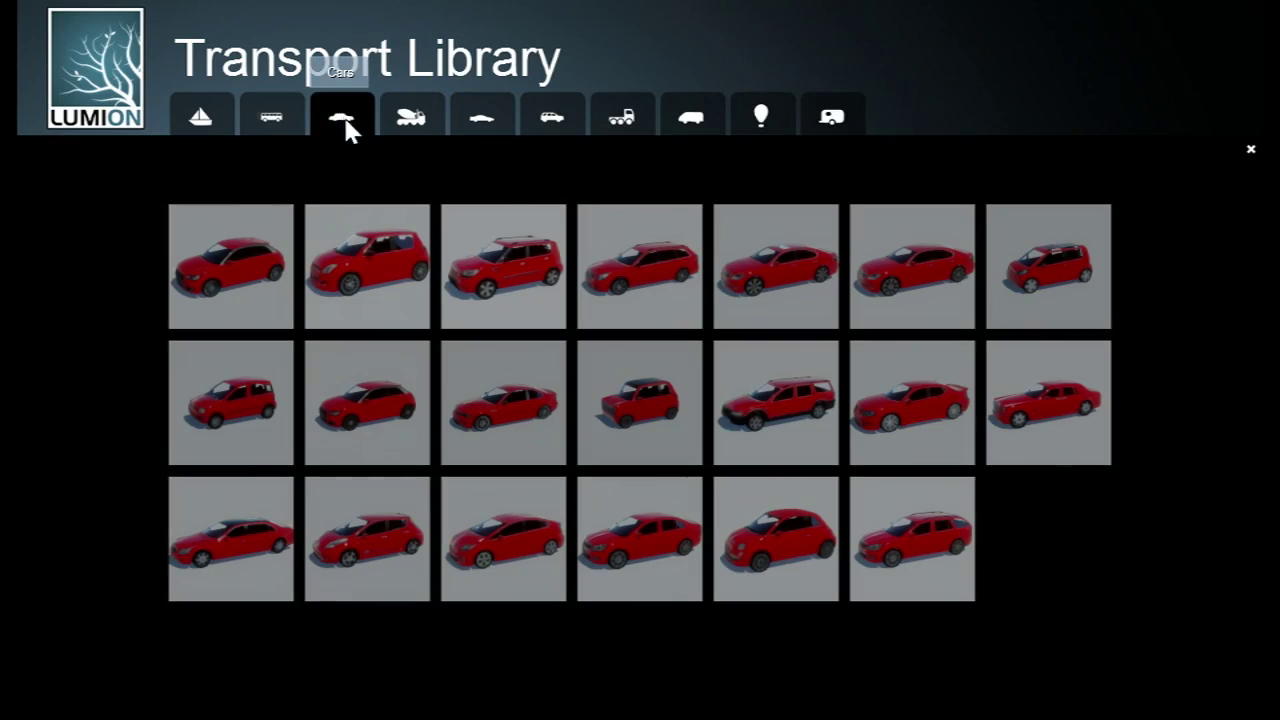
pyautogui.click(260, 275)
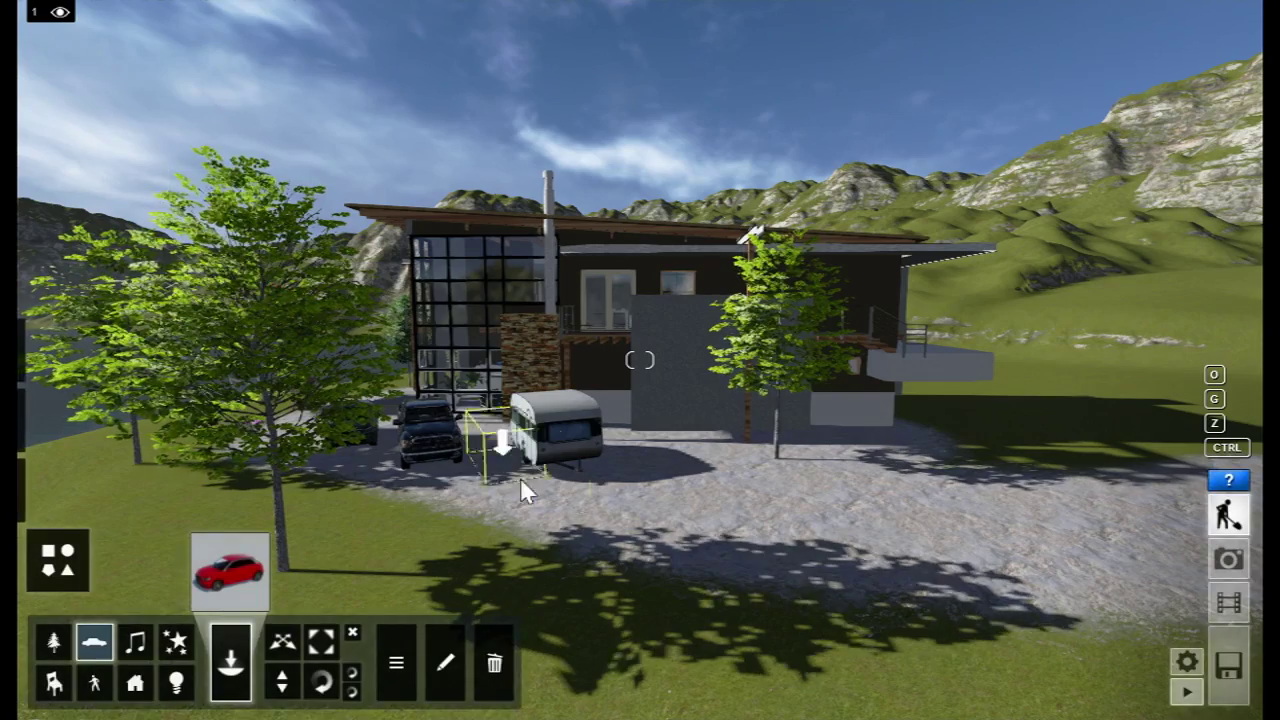
# Place the car on the gravel road away from the house and rotate it to face down the driveway toward the house
pyautogui.press('w')
pyautogui.moveTo(520, 478); pyautogui.dragTo(965, 522, button='right')
pyautogui.press('w')
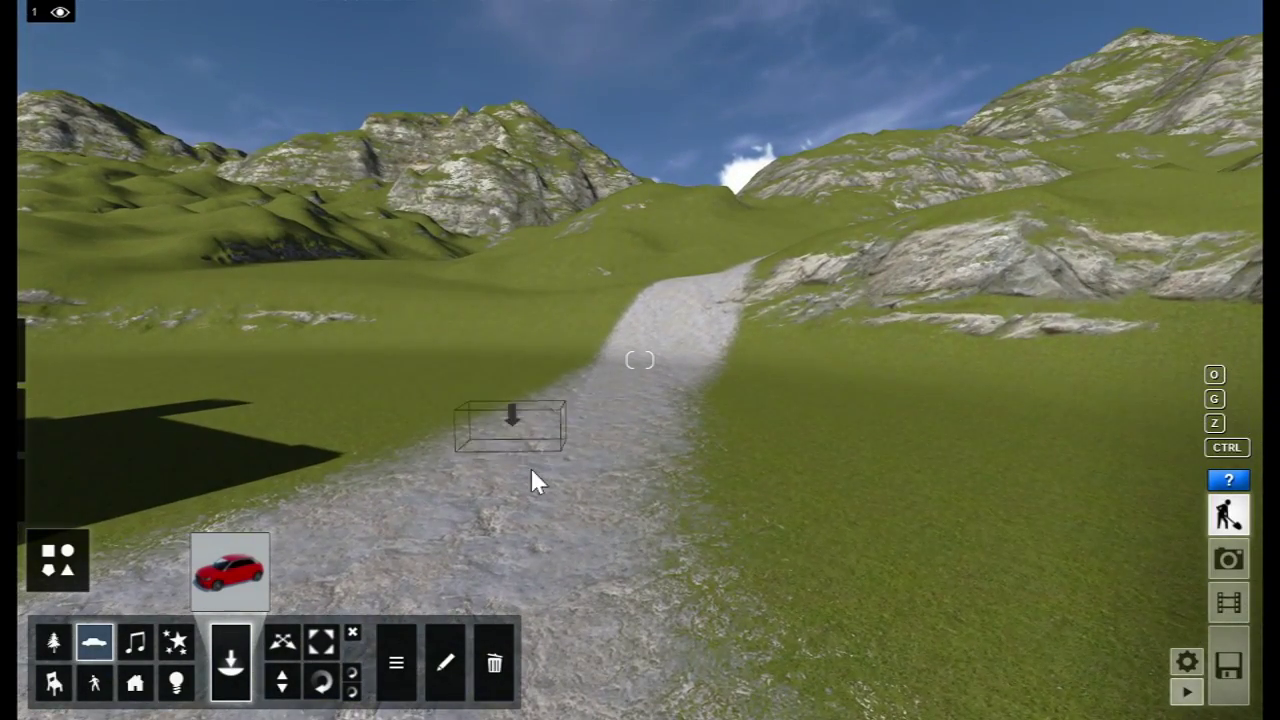
pyautogui.click(531, 469)
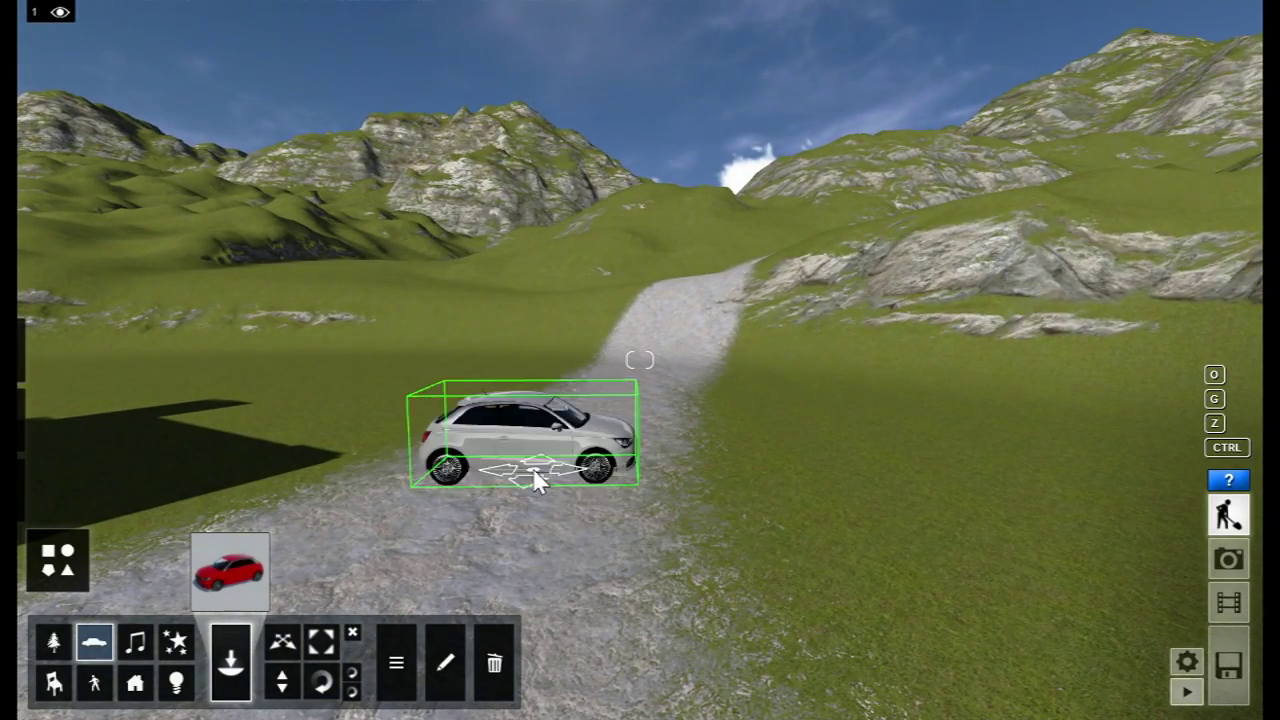
pyautogui.click(320, 685)
pyautogui.moveTo(530, 472); pyautogui.dragTo(421, 550)
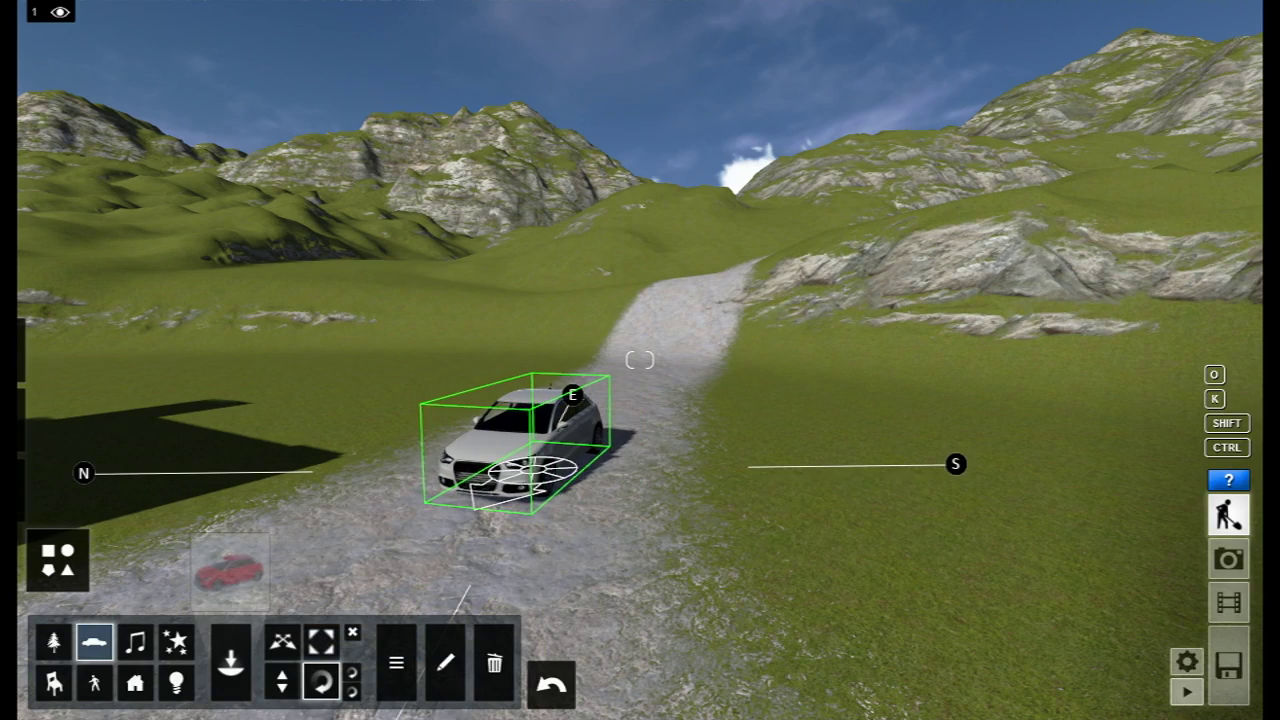
# Start recording a second movie clip and capture its first keyframe overlooking the driveway, with the white car in front of the house
pyautogui.moveTo(618, 510); pyautogui.dragTo(457, 423, button='right')
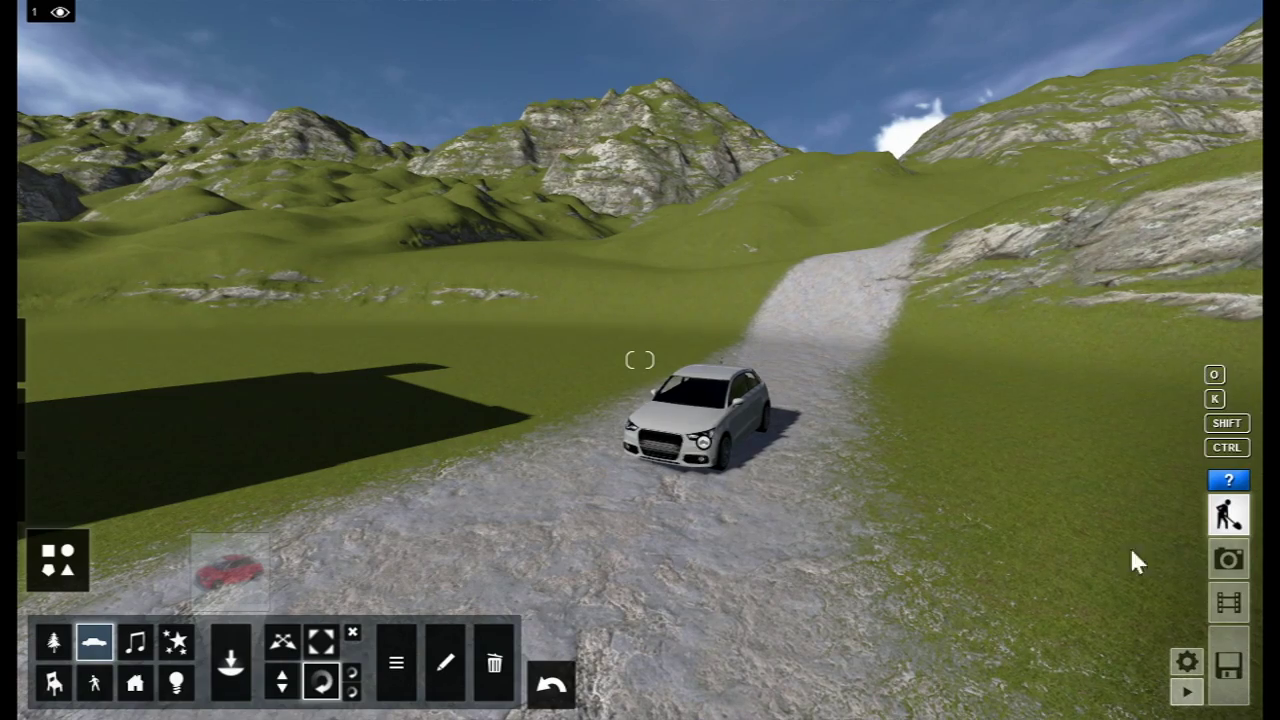
pyautogui.moveTo(810, 462); pyautogui.dragTo(378, 420, button='right')
pyautogui.press('s')
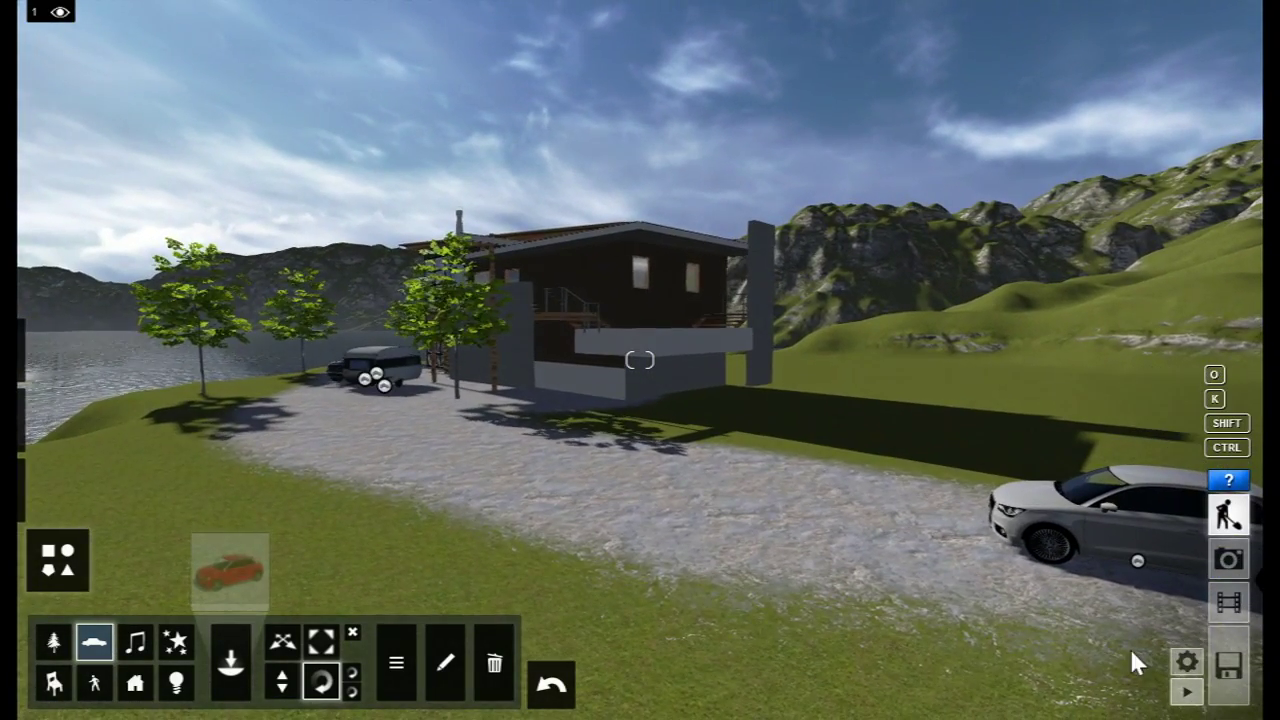
pyautogui.click(1232, 606)
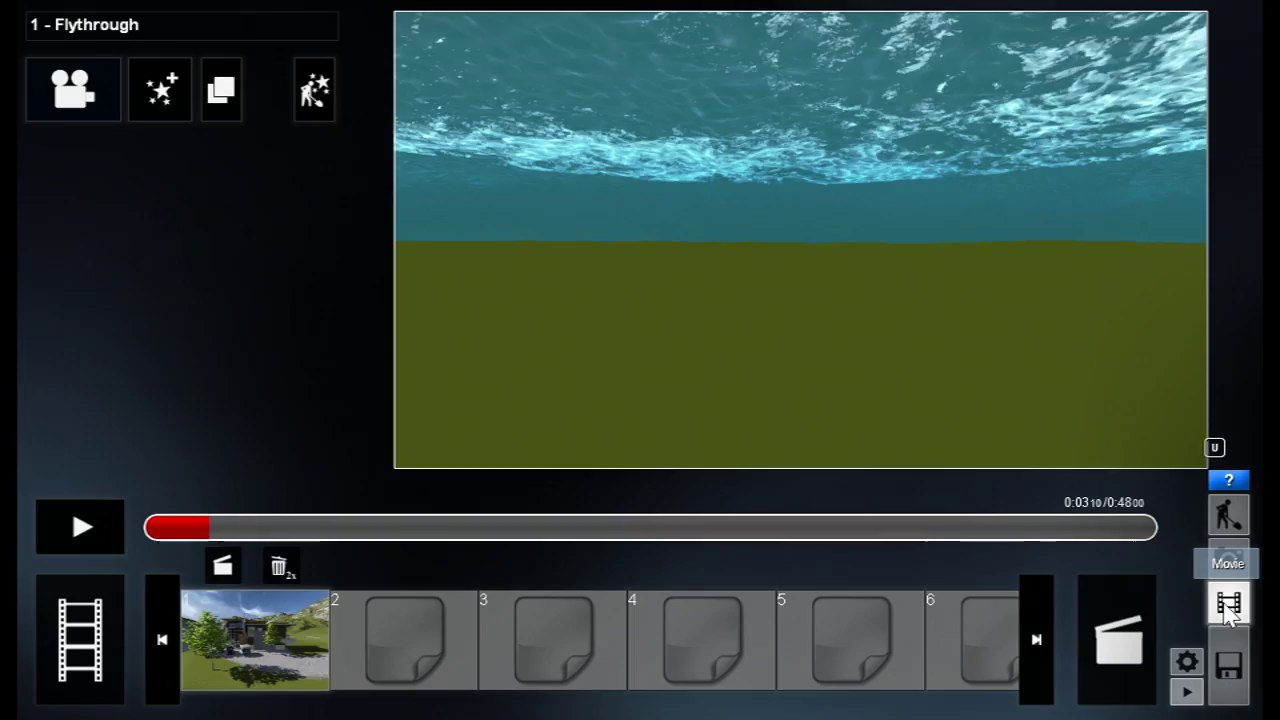
pyautogui.click(392, 645)
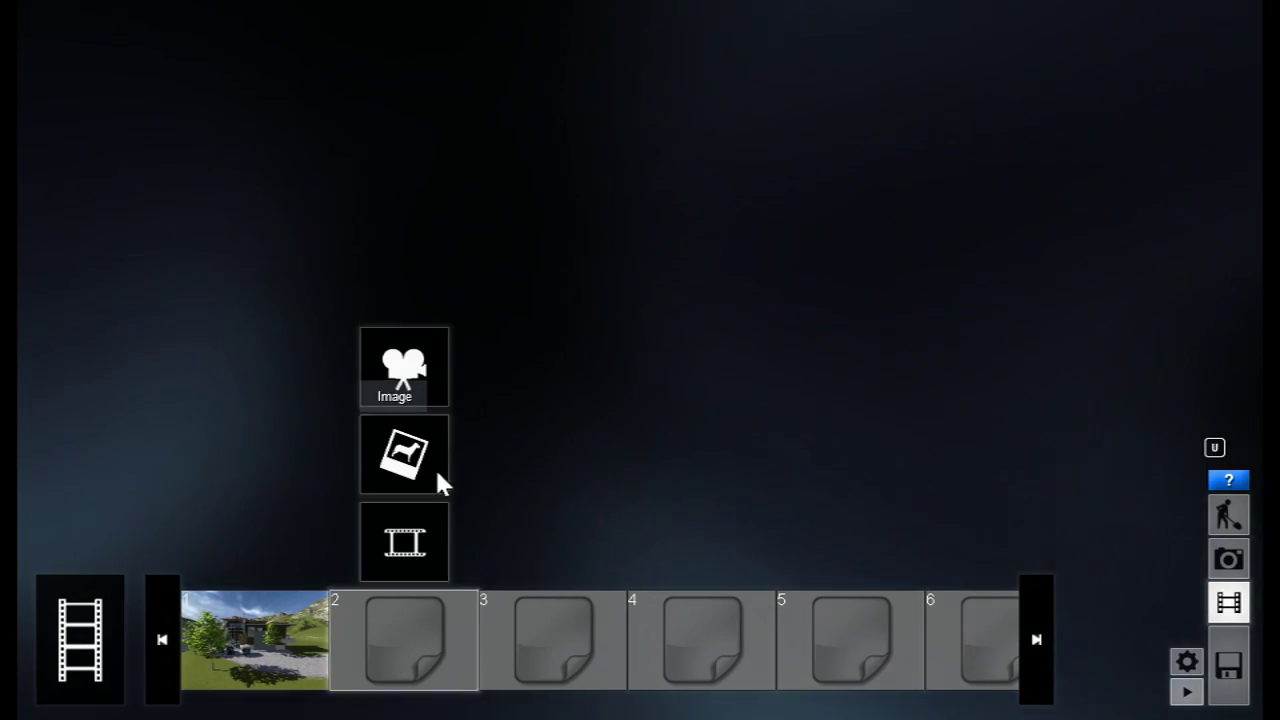
pyautogui.click(408, 372)
pyautogui.moveTo(632, 361)
pyautogui.mouseDown(button='right')
pyautogui.moveTo(800, 354)
pyautogui.moveTo(622, 356)
pyautogui.mouseUp(button='right')
pyautogui.press('w')
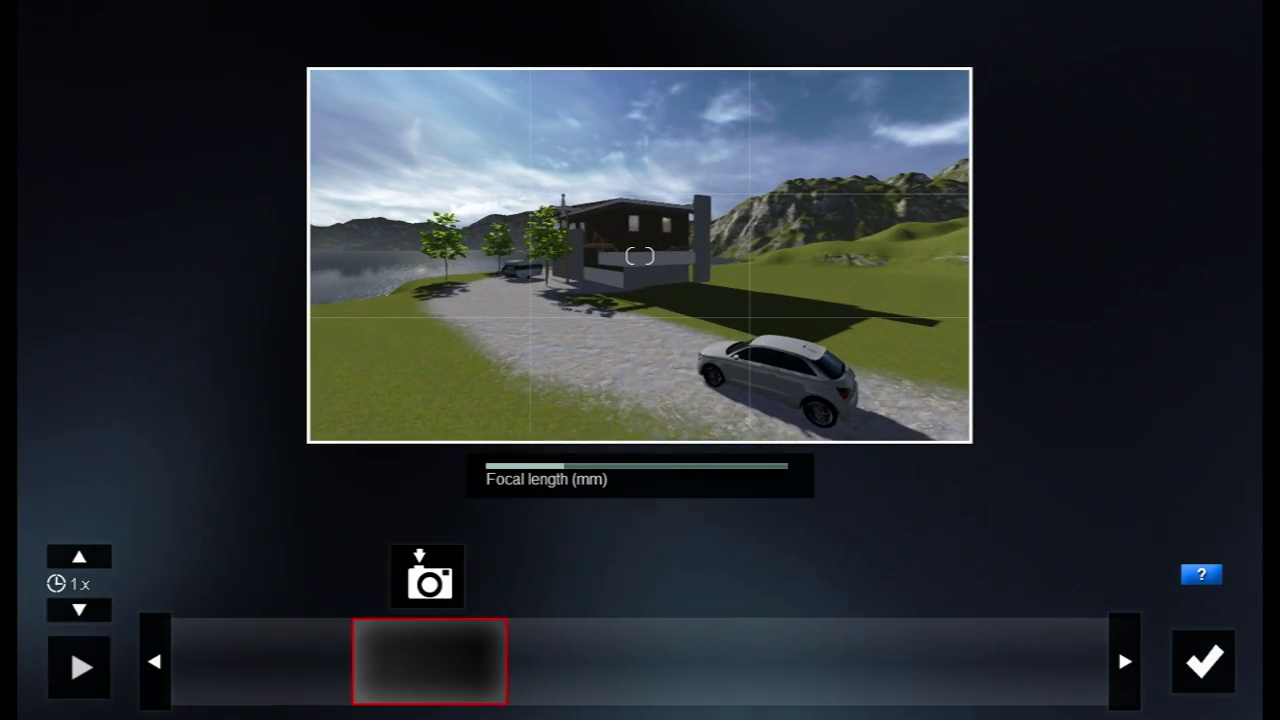
pyautogui.click(429, 575)
# Capture keyframes of the house front with the parked vehicles and of a low view from the lawn between two trees, and save the clip
pyautogui.moveTo(534, 343)
pyautogui.mouseDown(button='right')
pyautogui.moveTo(475, 343)
pyautogui.moveTo(550, 343)
pyautogui.mouseUp(button='right')
pyautogui.press('w')
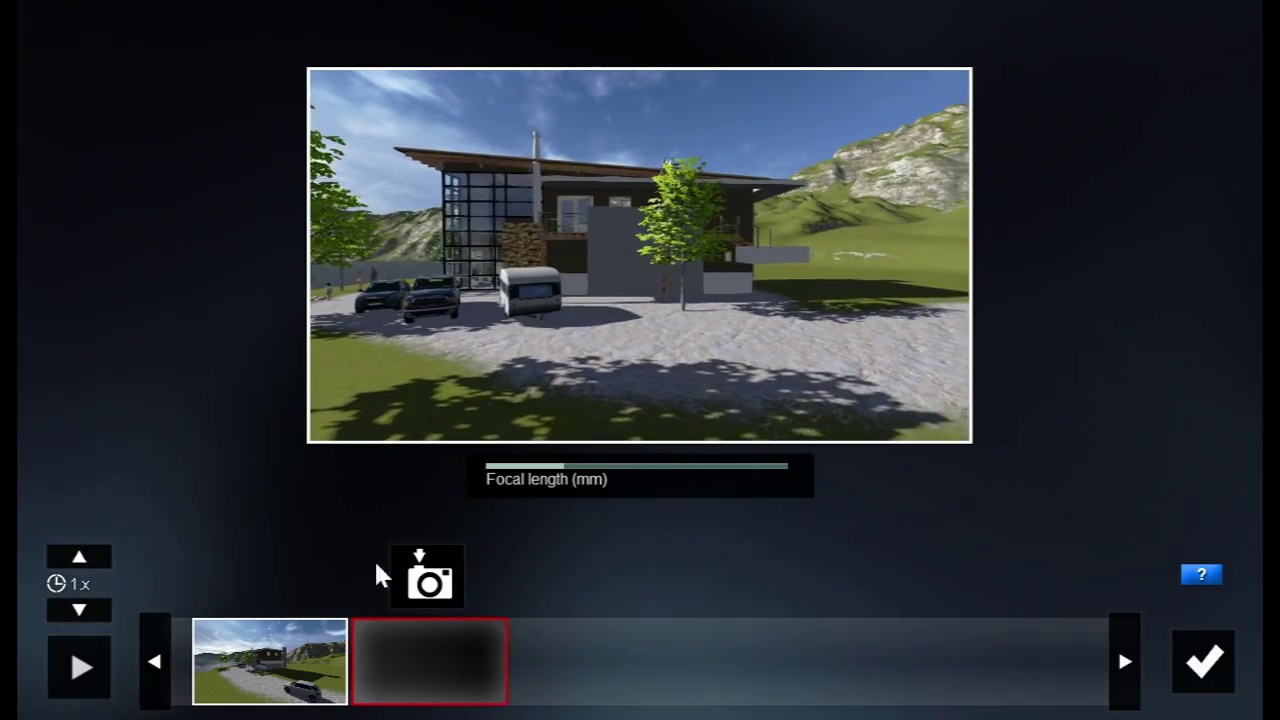
pyautogui.click(429, 575)
pyautogui.press('a')
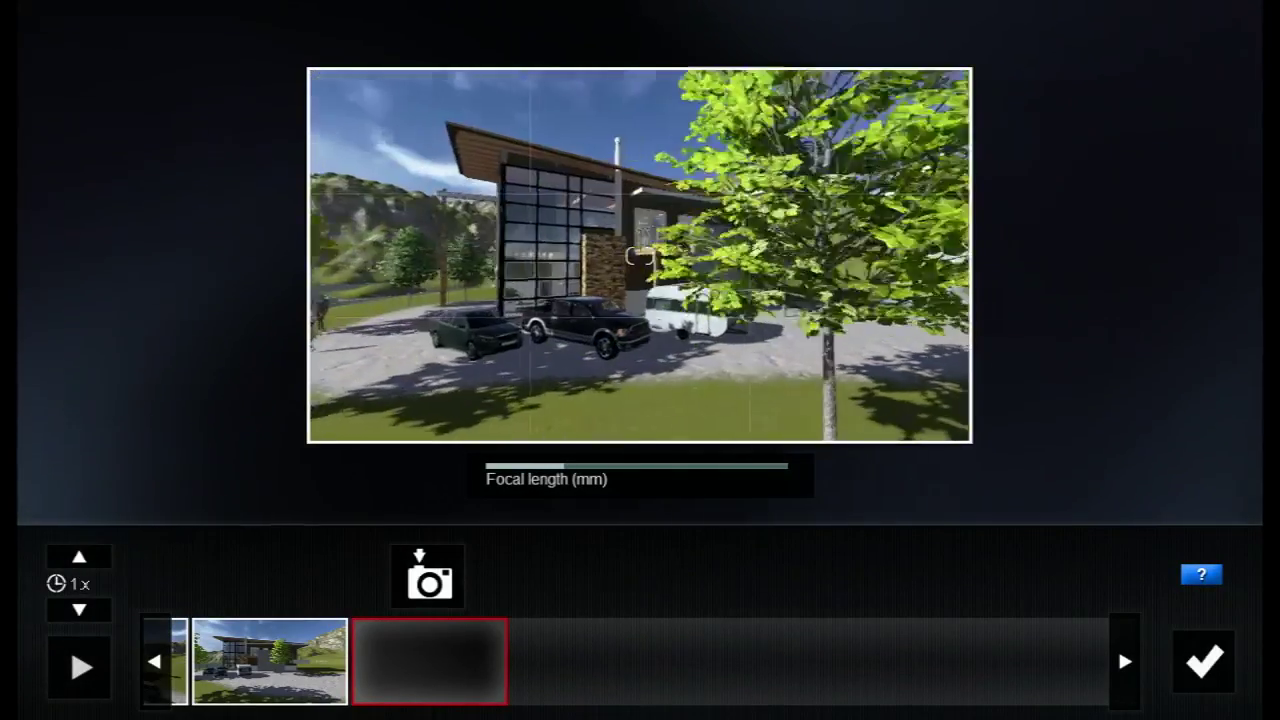
pyautogui.press('s')
pyautogui.press('e')
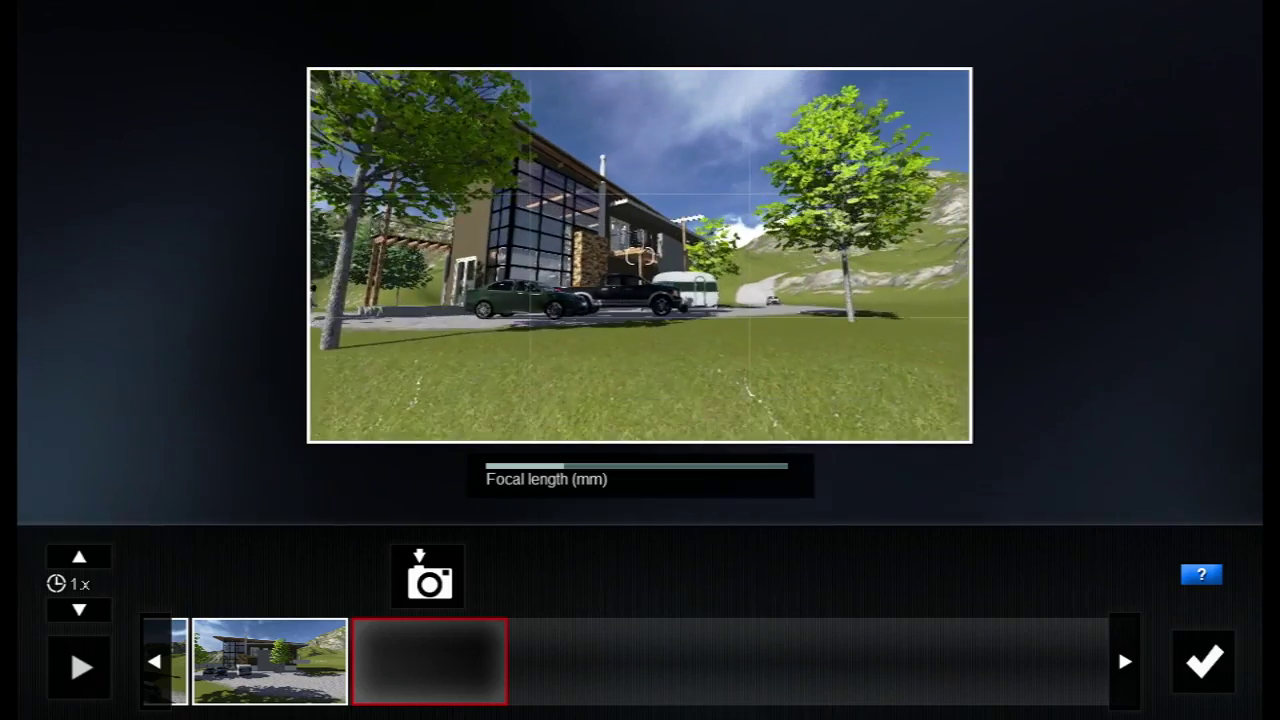
pyautogui.press('w')
pyautogui.click(429, 575)
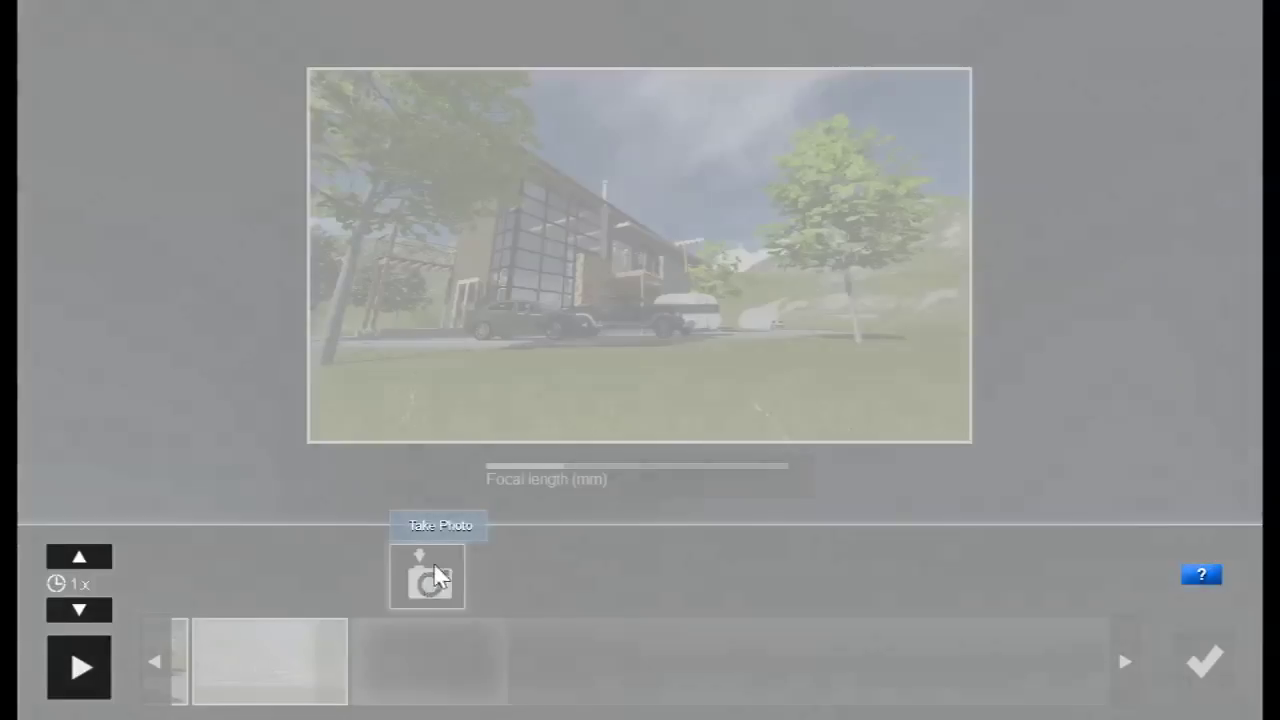
pyautogui.click(1204, 661)
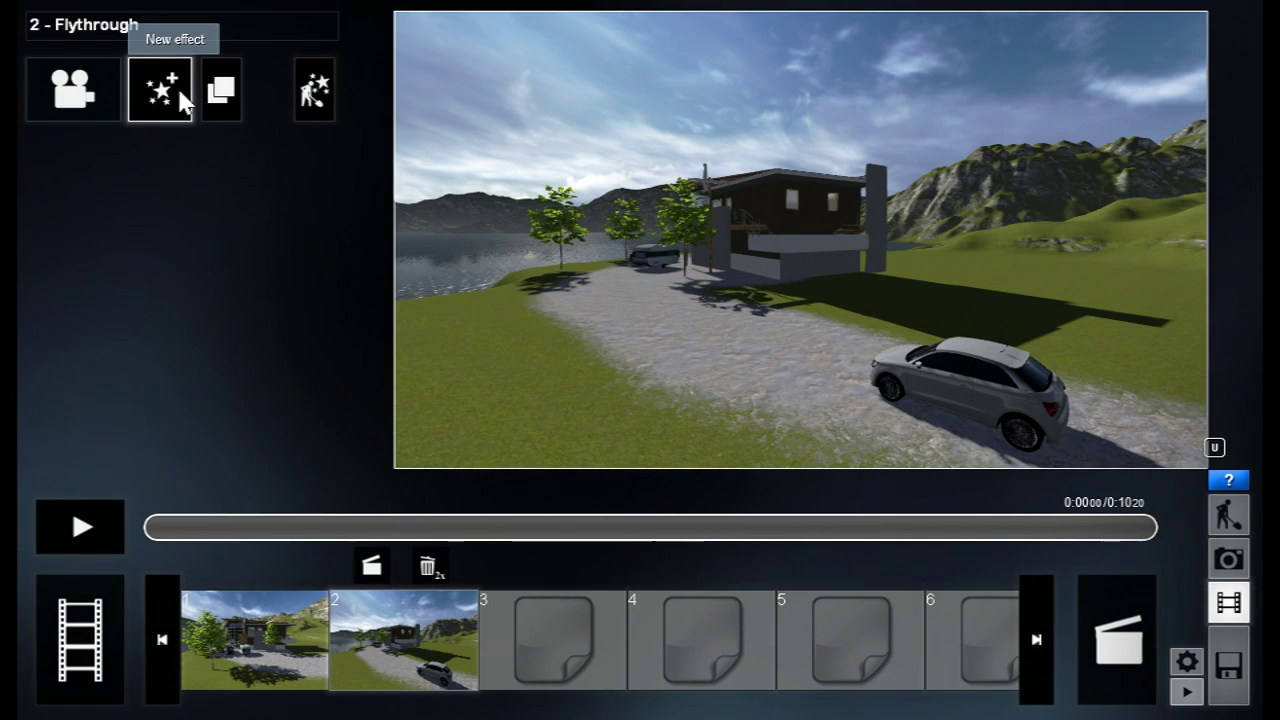
# Add the object movement effect with the straight arrow to the second clip
pyautogui.click(167, 94)
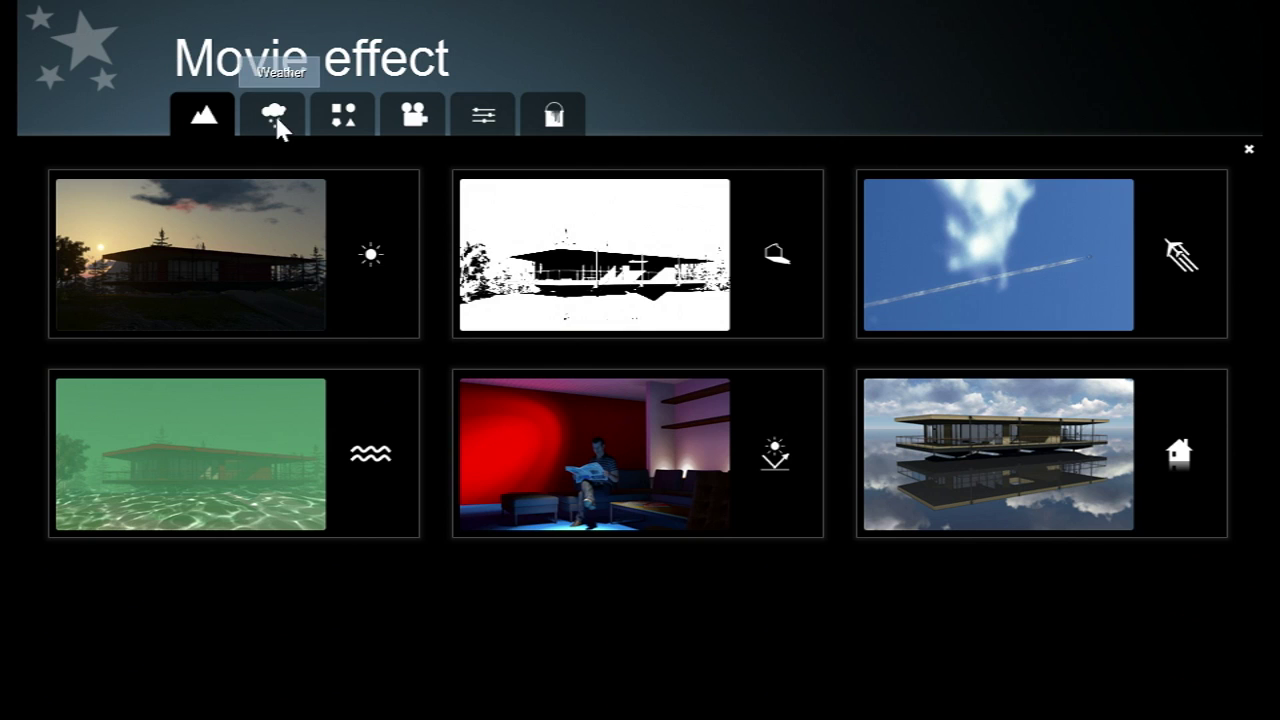
pyautogui.click(343, 116)
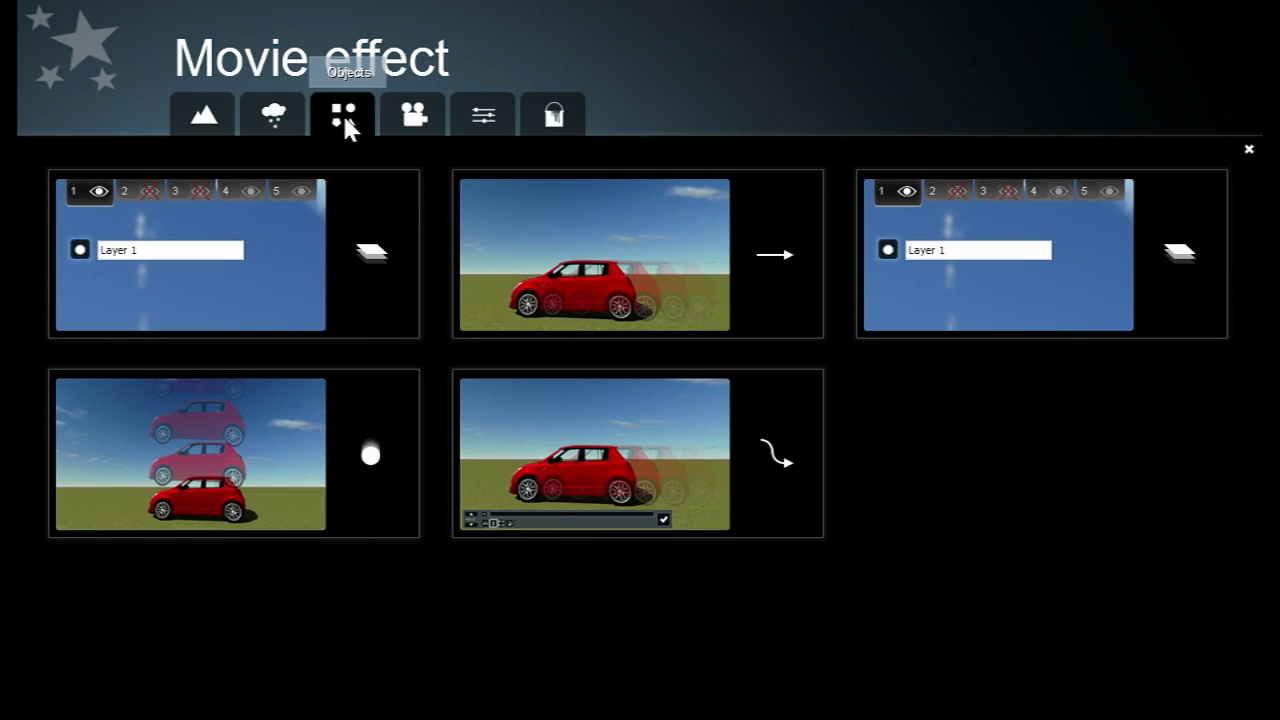
pyautogui.click(541, 238)
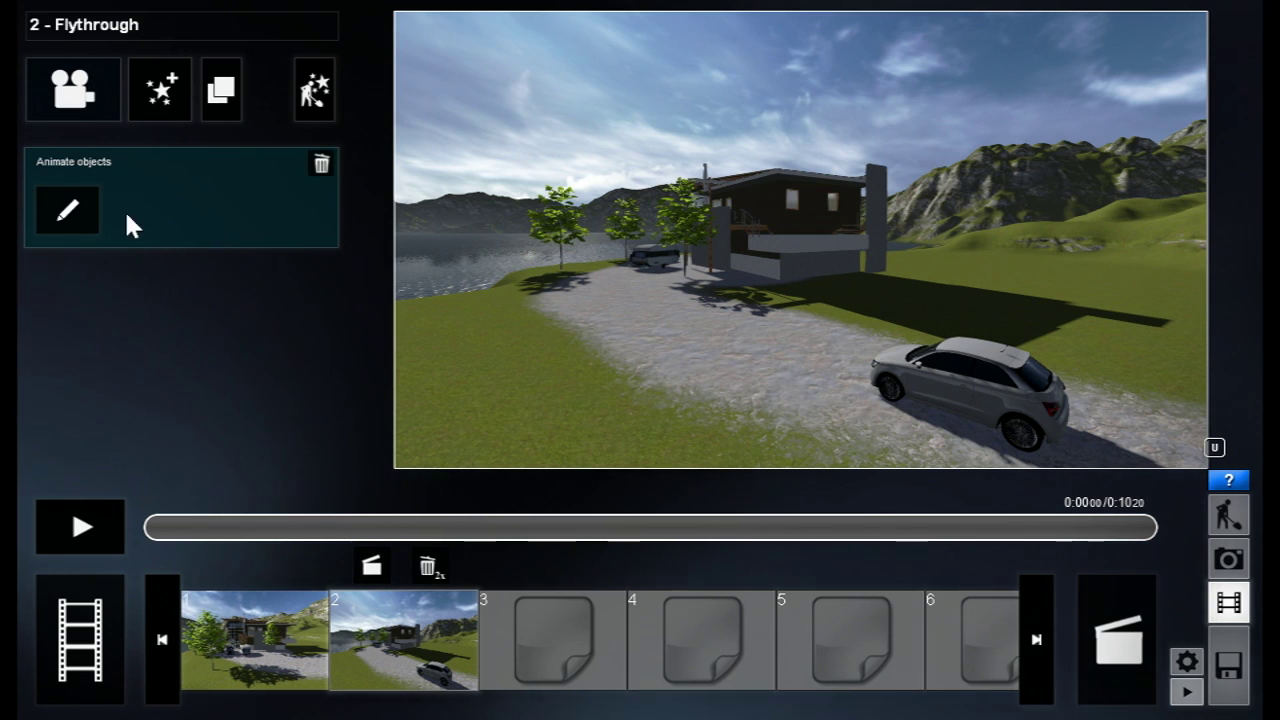
# Set the white car's end position about 24.76 m along the driveway near the parked vehicles, and briefly preview the animated clip
pyautogui.click(82, 208)
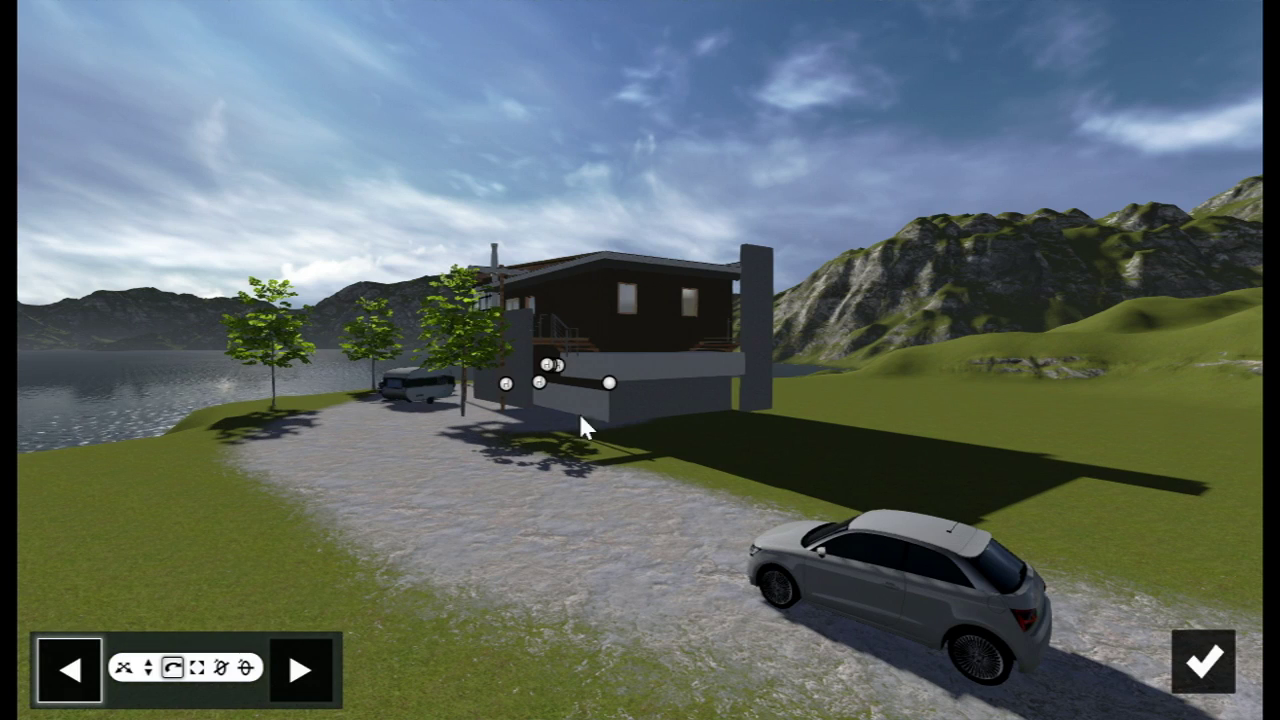
pyautogui.click(880, 615)
pyautogui.click(880, 618)
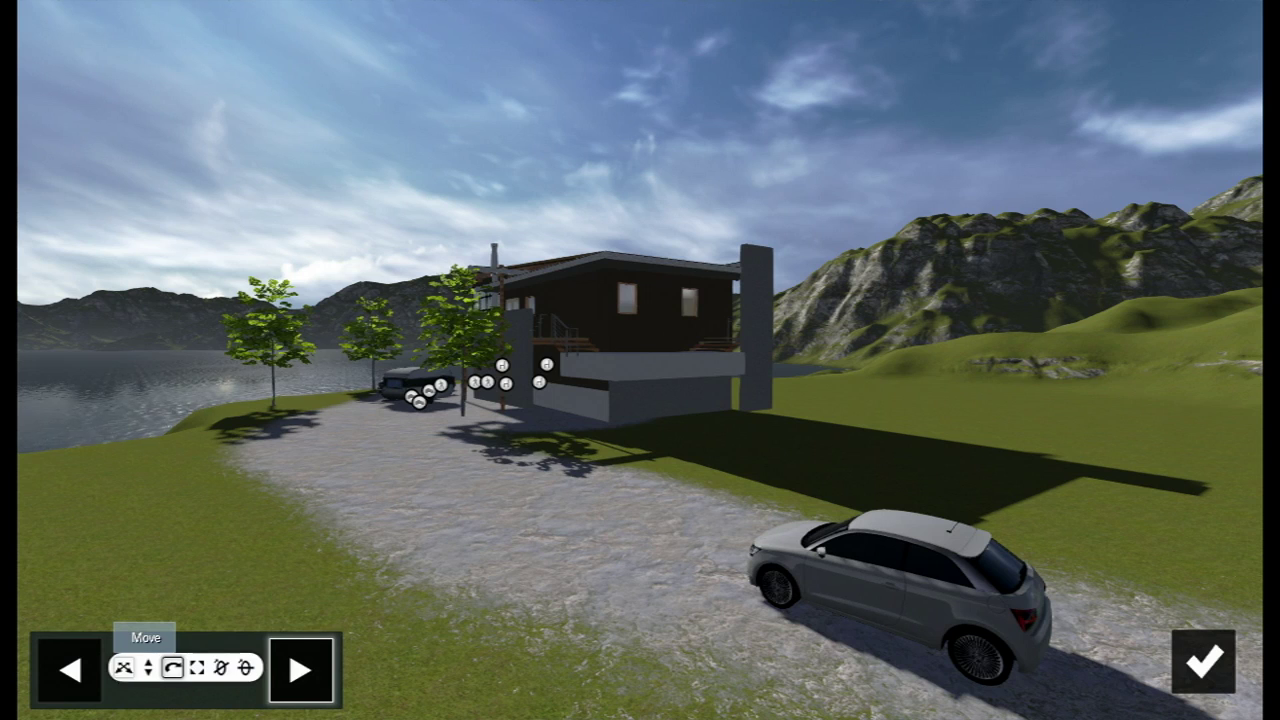
pyautogui.click(880, 614)
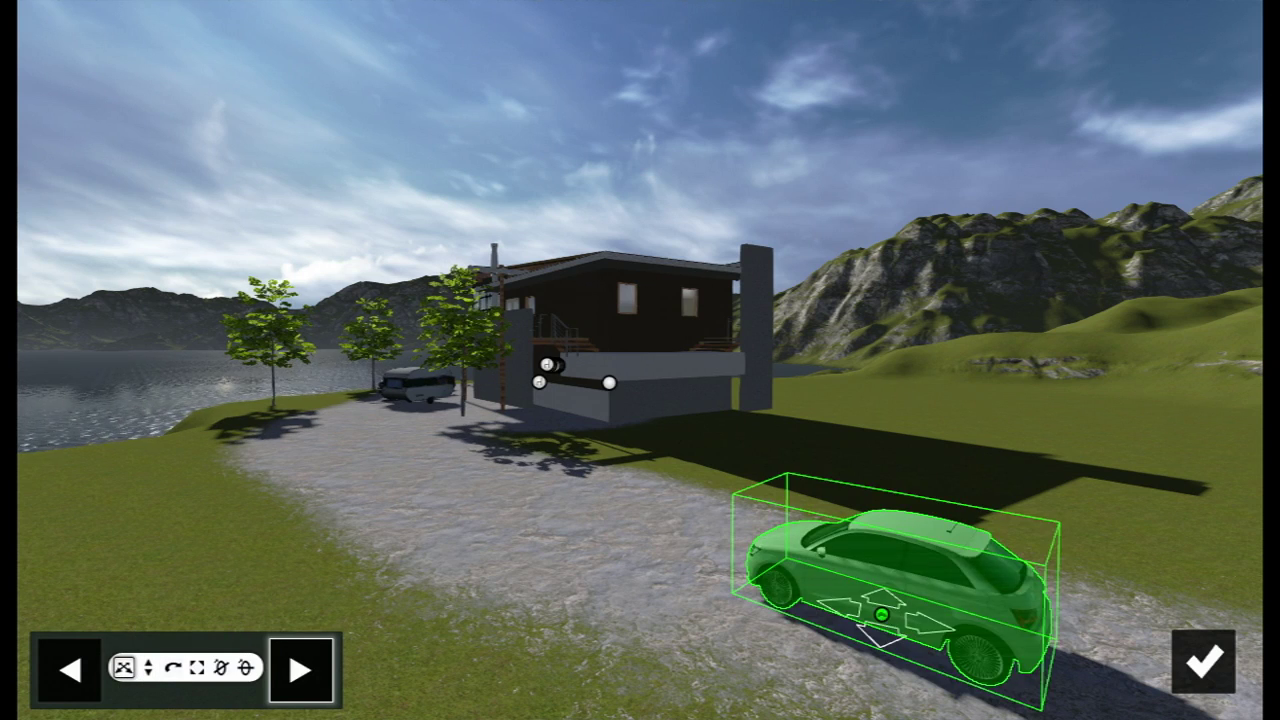
pyautogui.moveTo(882, 614); pyautogui.dragTo(336, 428)
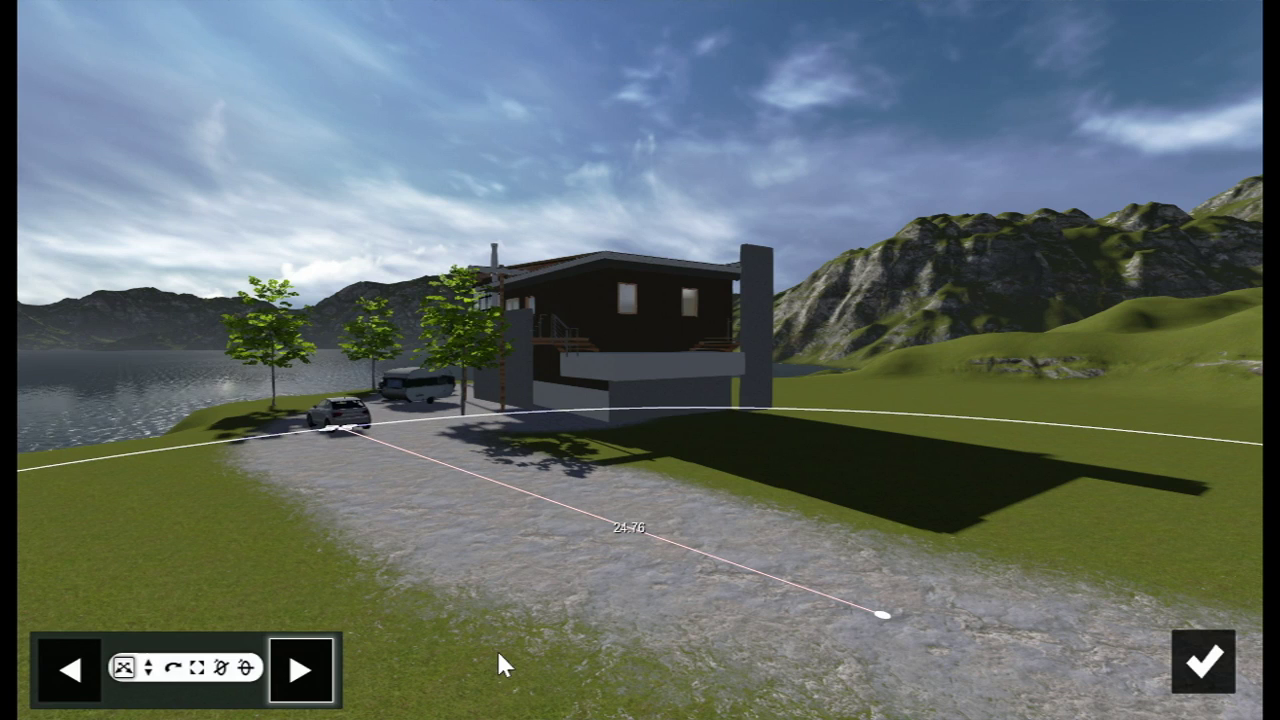
pyautogui.click(338, 429)
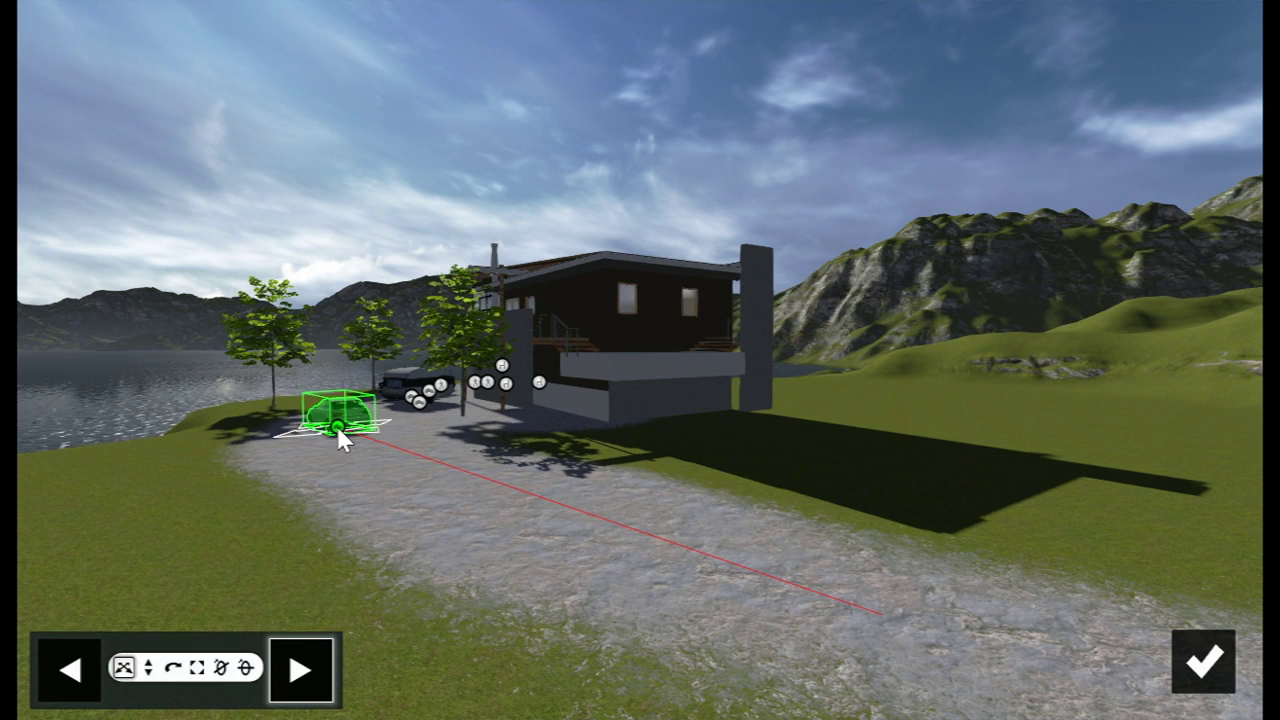
pyautogui.click(353, 441)
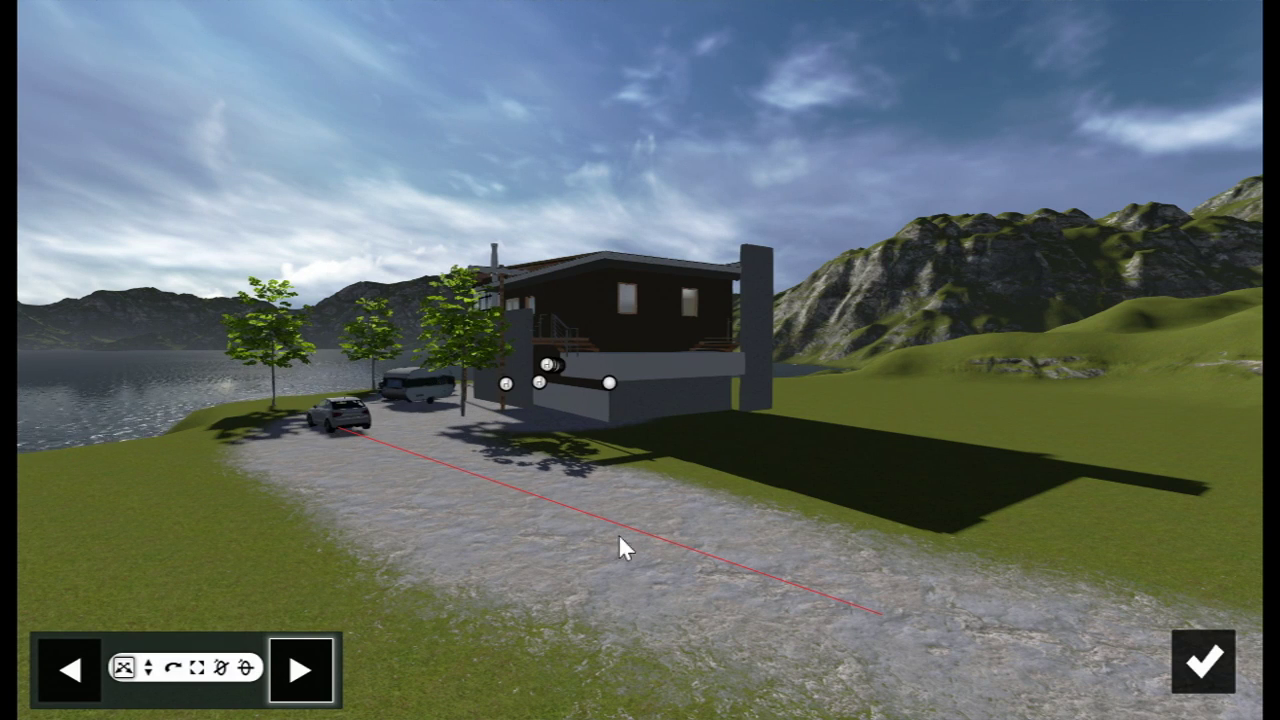
pyautogui.click(1202, 664)
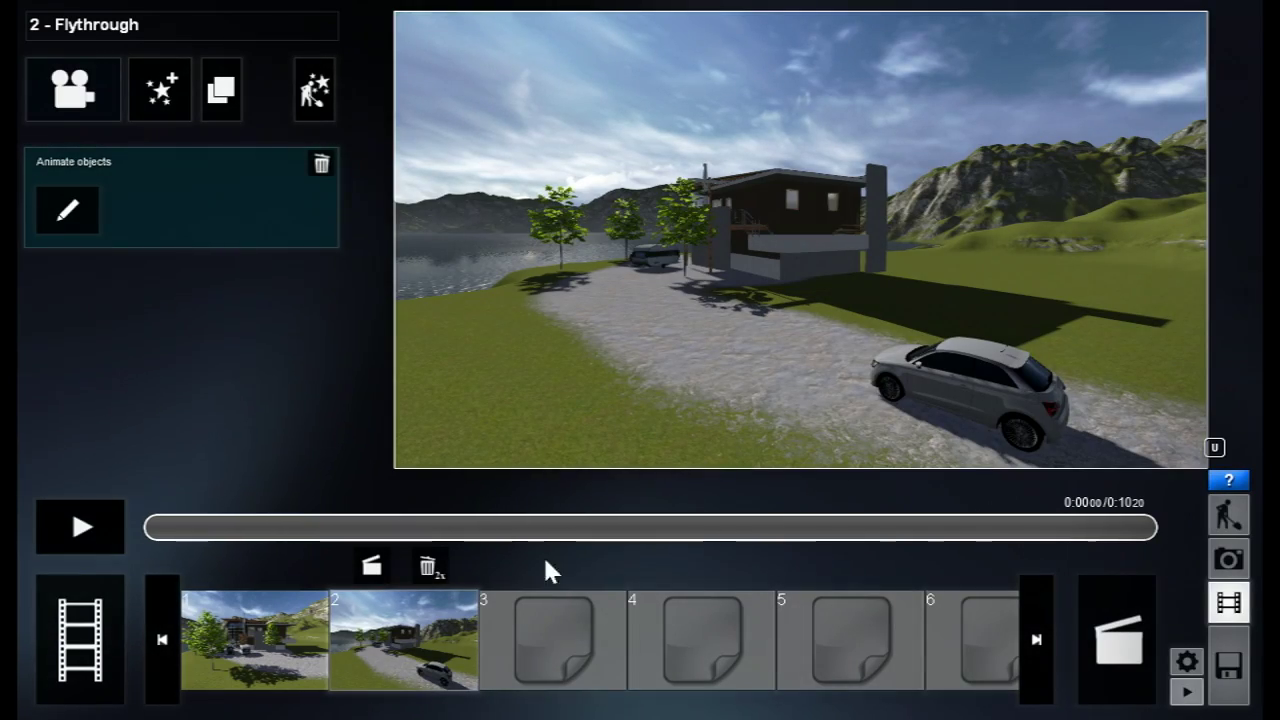
pyautogui.click(93, 517)
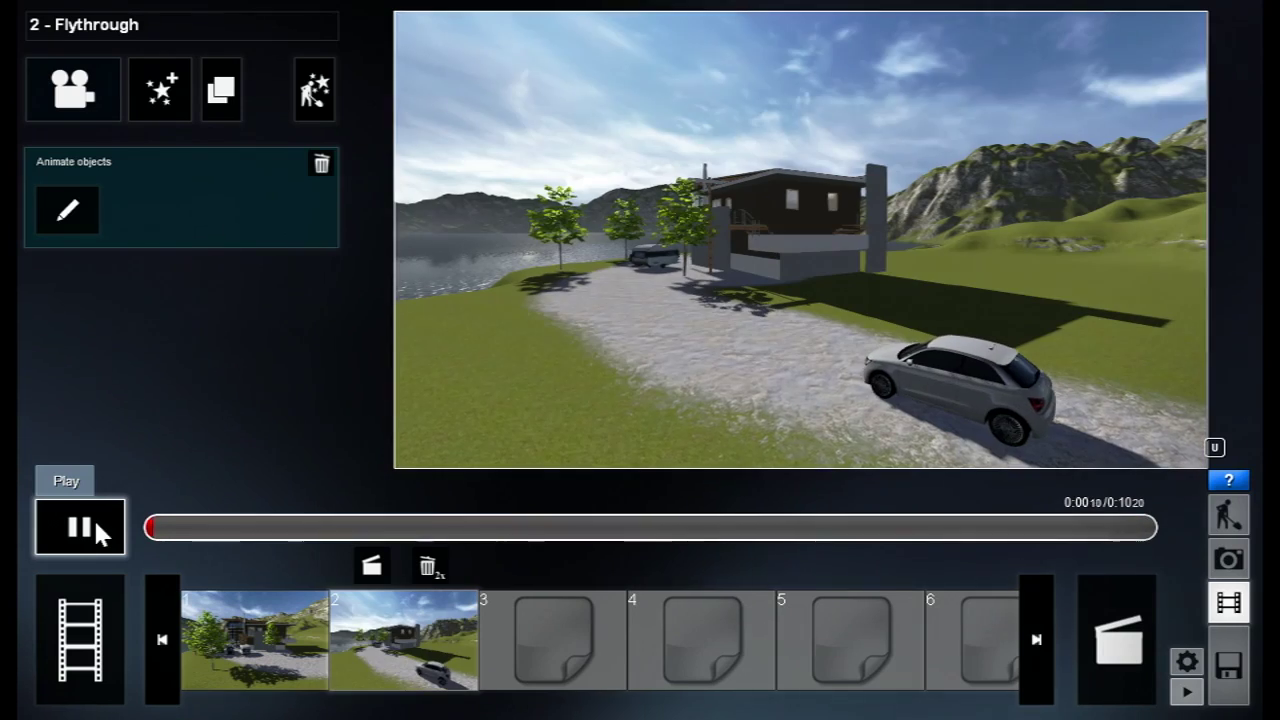
pyautogui.click(86, 518)
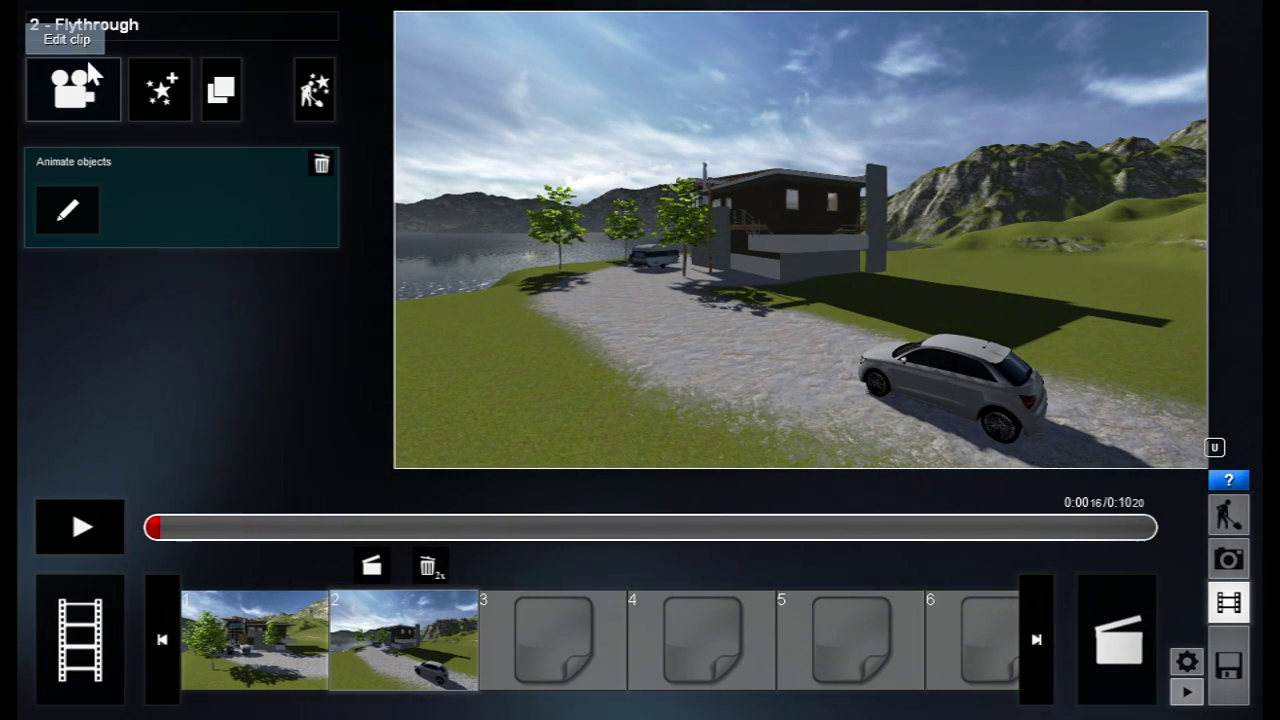
# Add the Sun effect to the second clip and set its sun heading to about -0.1
pyautogui.click(177, 82)
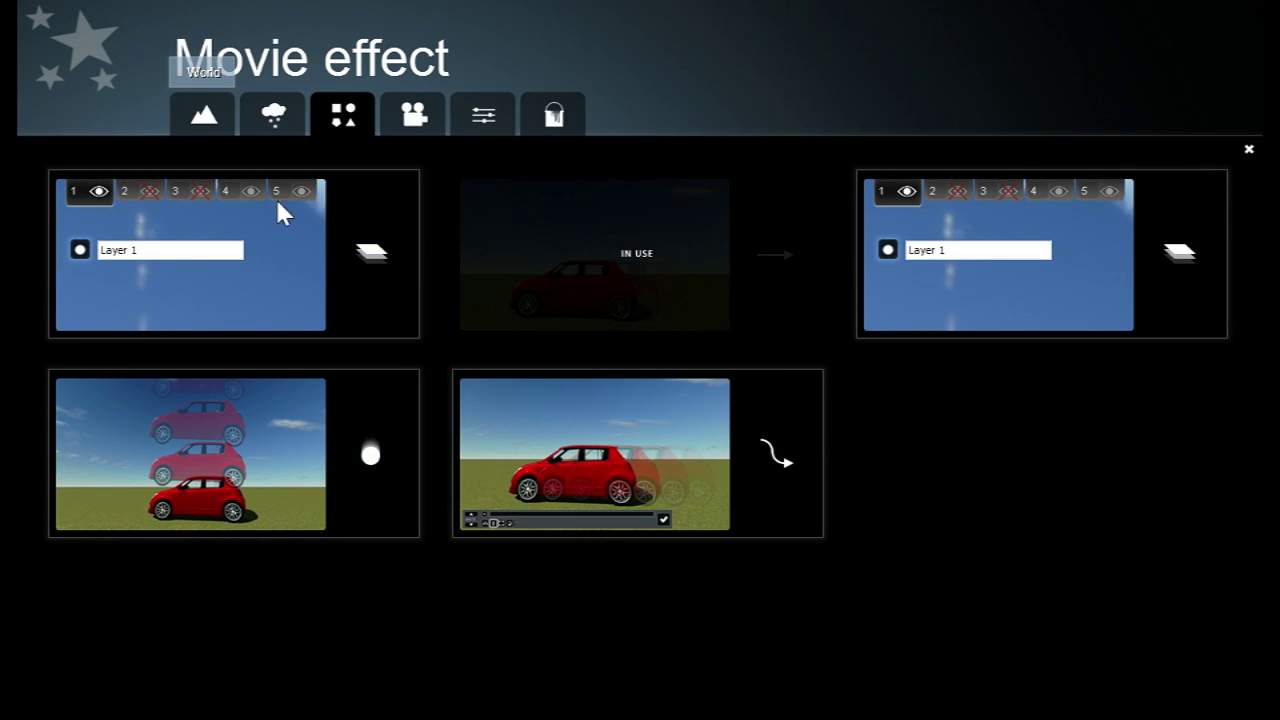
pyautogui.click(203, 118)
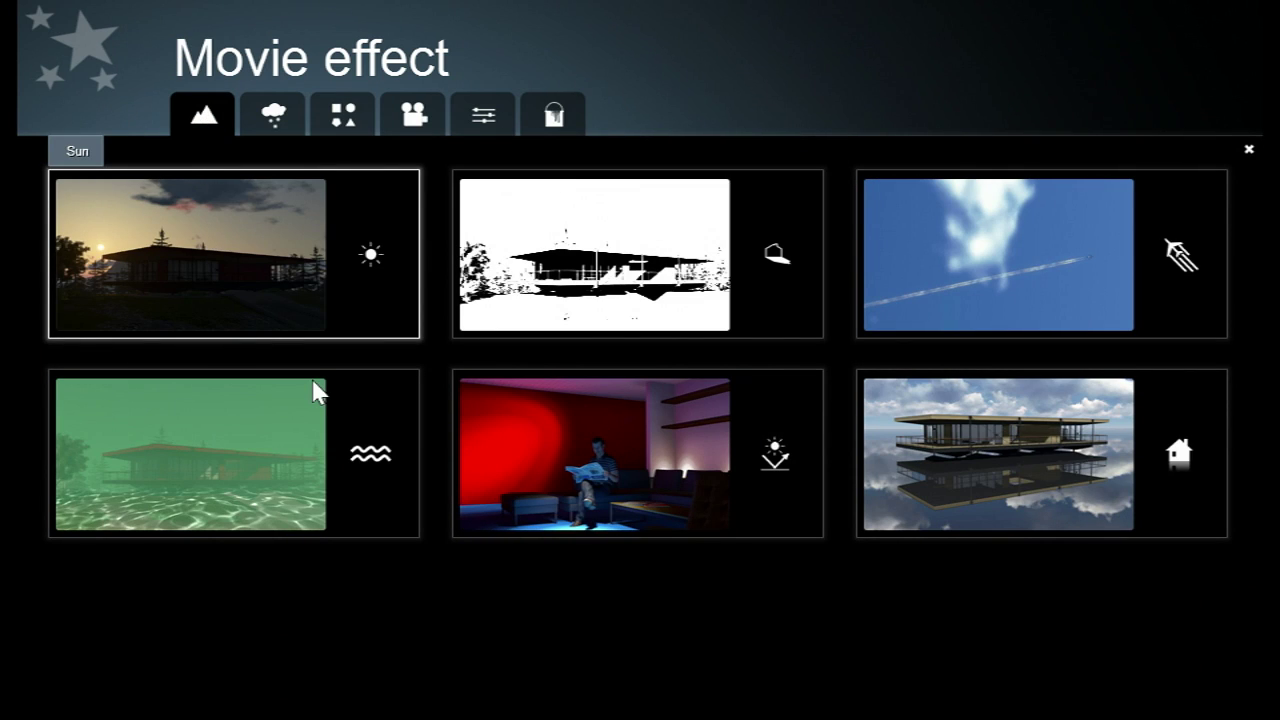
pyautogui.click(214, 248)
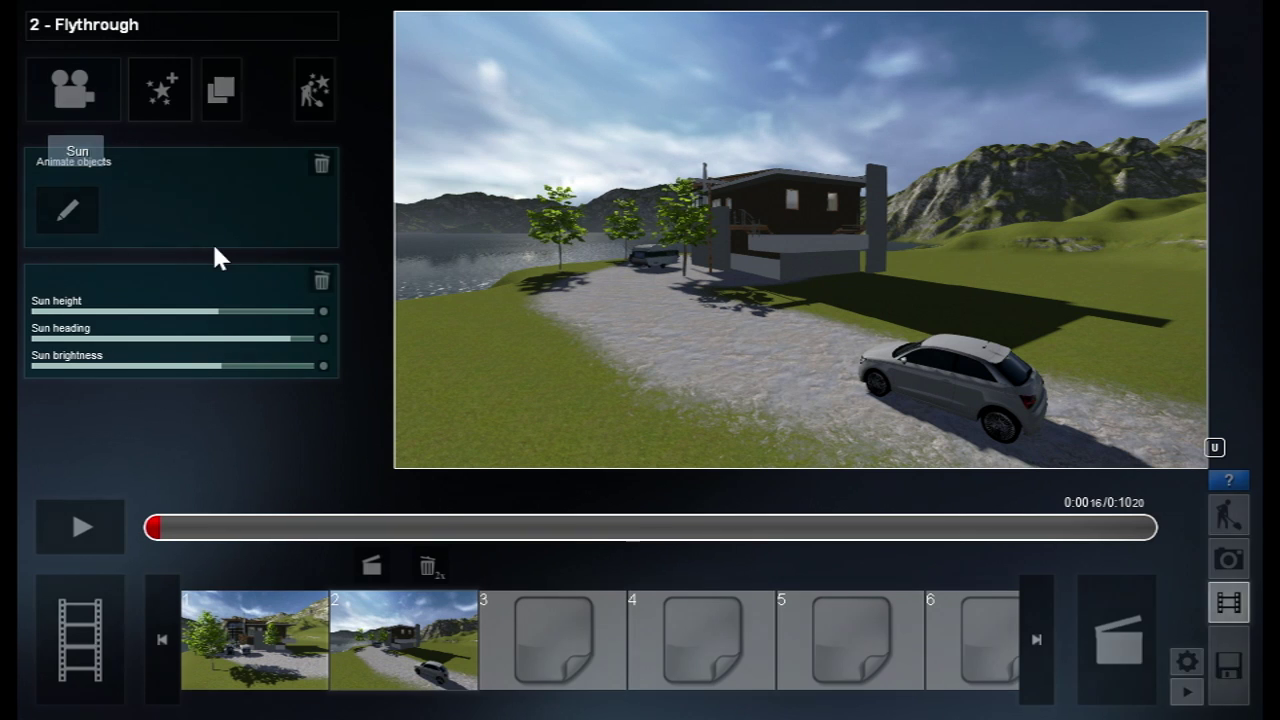
pyautogui.moveTo(221, 316)
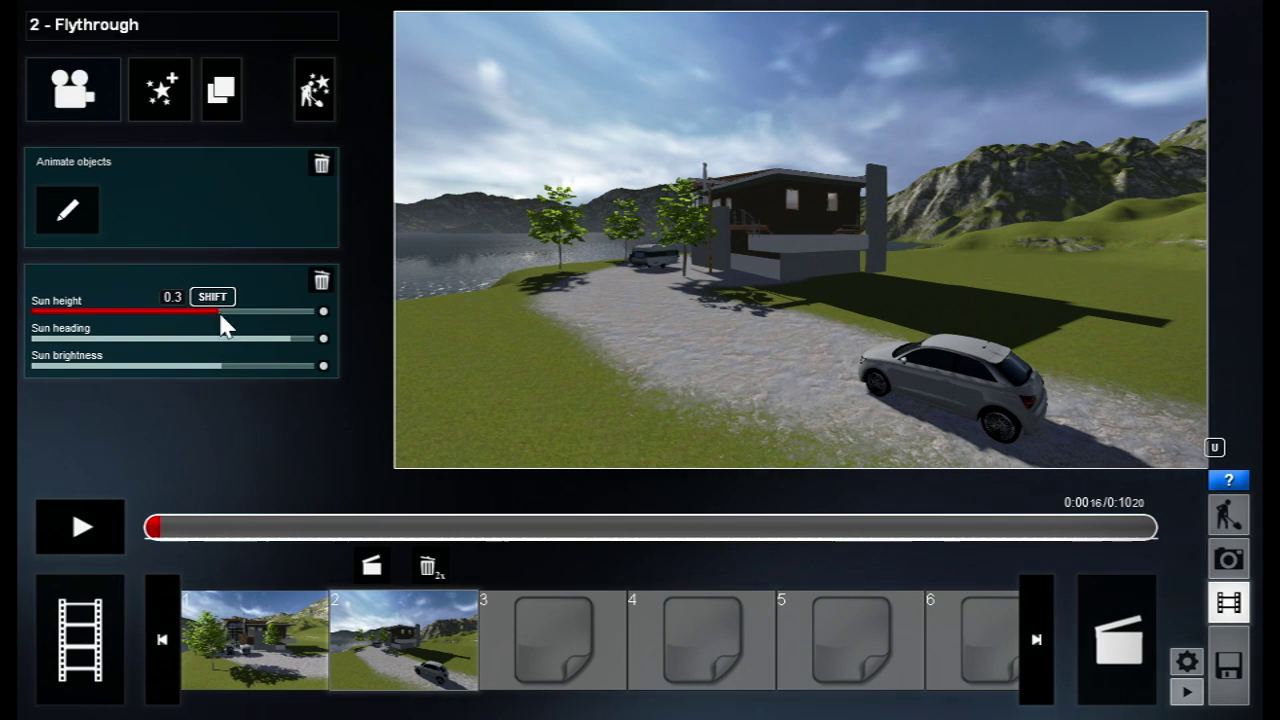
pyautogui.moveTo(168, 340)
pyautogui.mouseDown()
pyautogui.moveTo(152, 340)
pyautogui.moveTo(164, 339)
pyautogui.mouseUp()
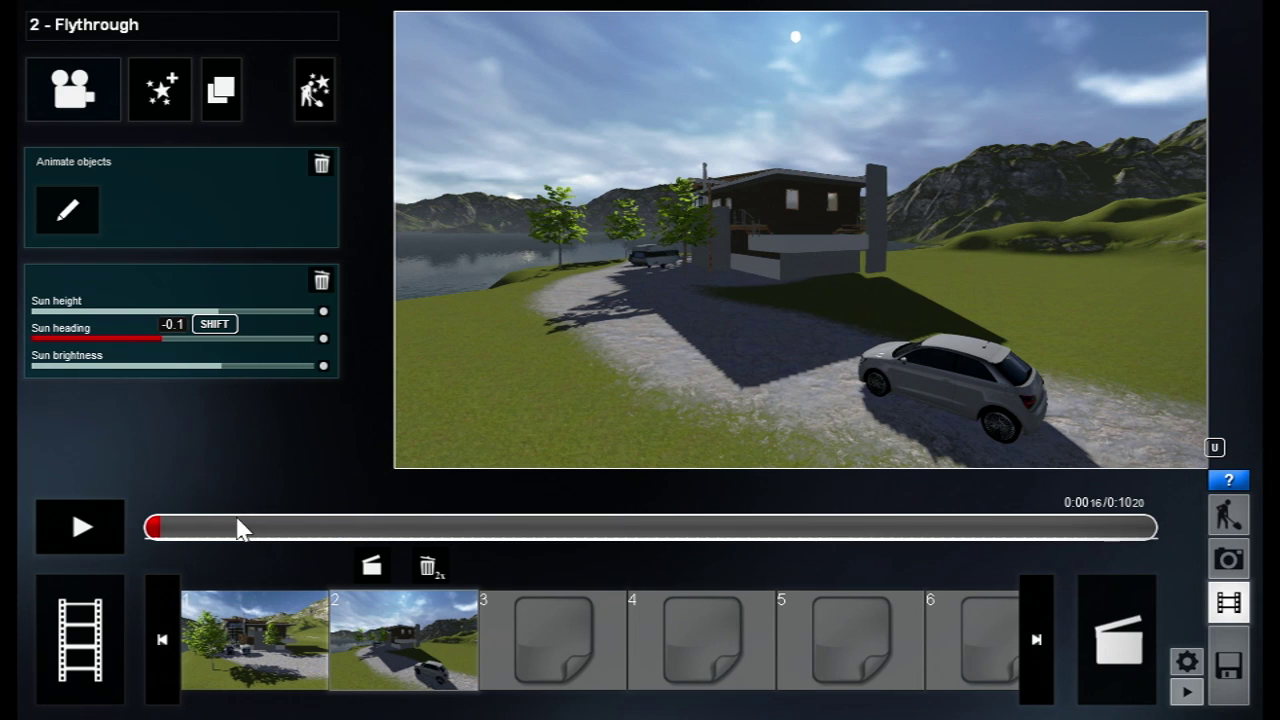
# Raise the sun slightly in the second clip and add the Cloud effect with a cloud speed of 1.4
pyautogui.moveTo(208, 311); pyautogui.dragTo(222, 311)
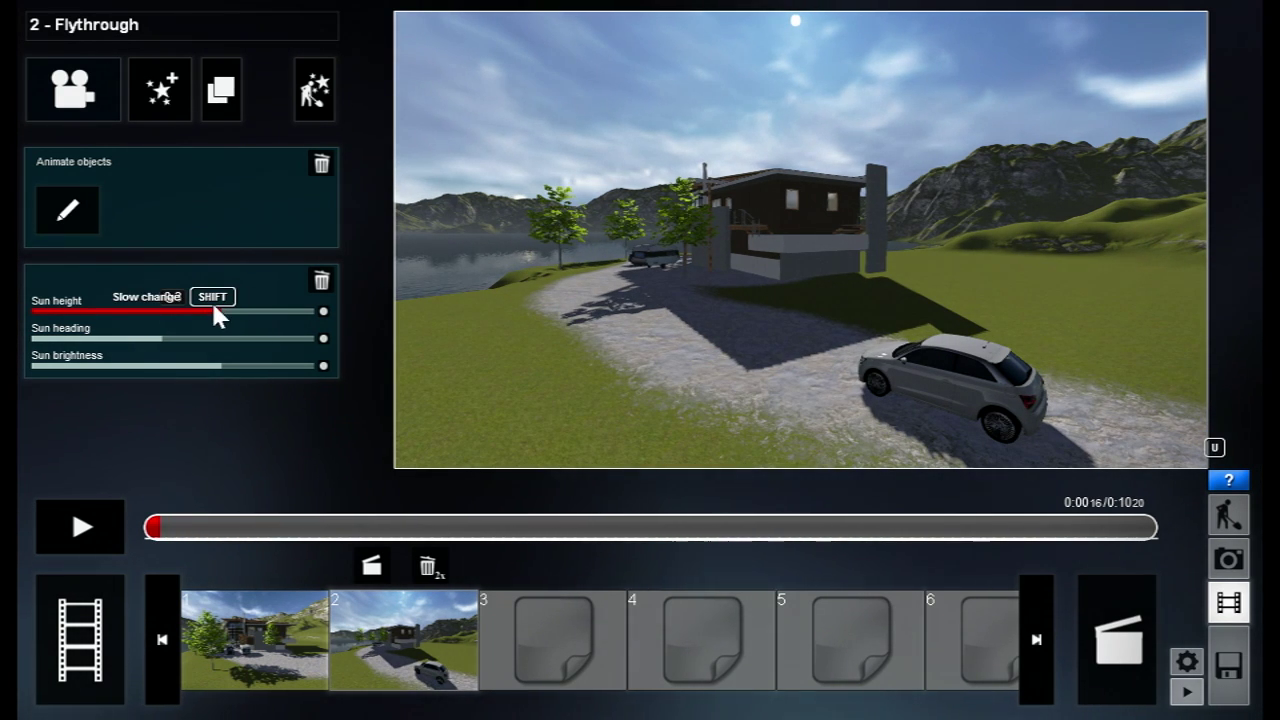
pyautogui.click(172, 85)
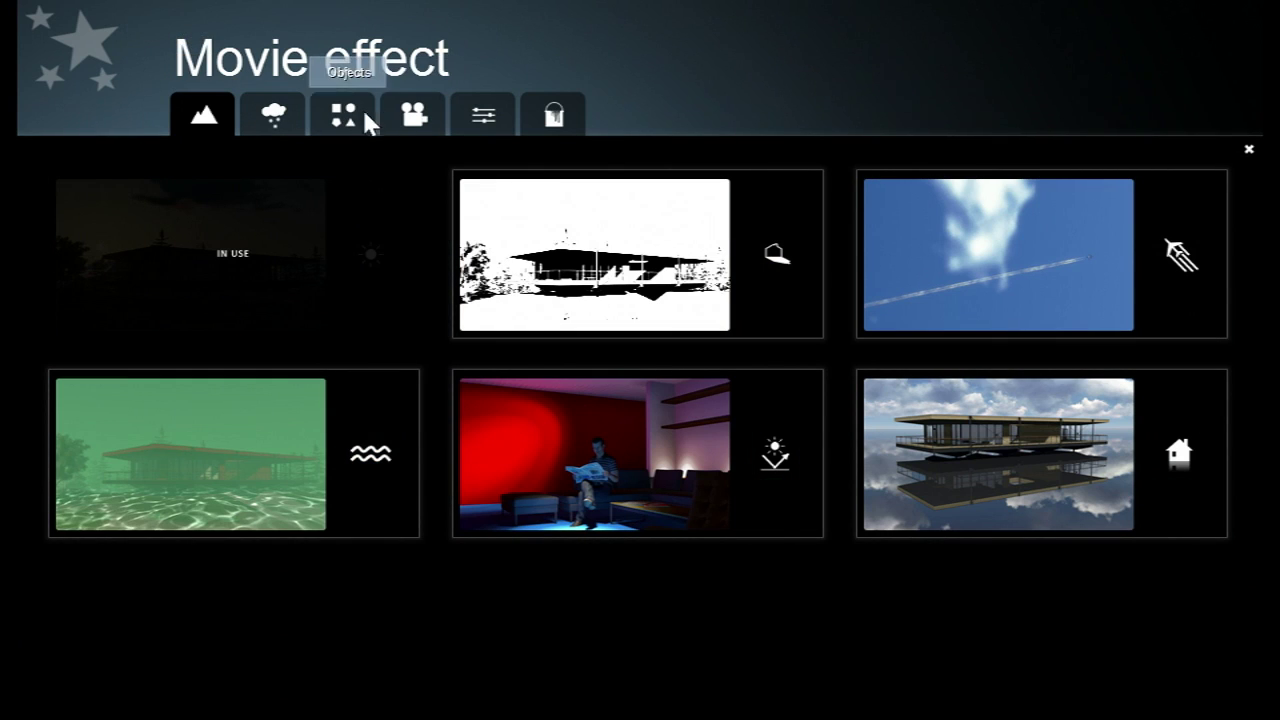
pyautogui.click(251, 124)
pyautogui.click(270, 215)
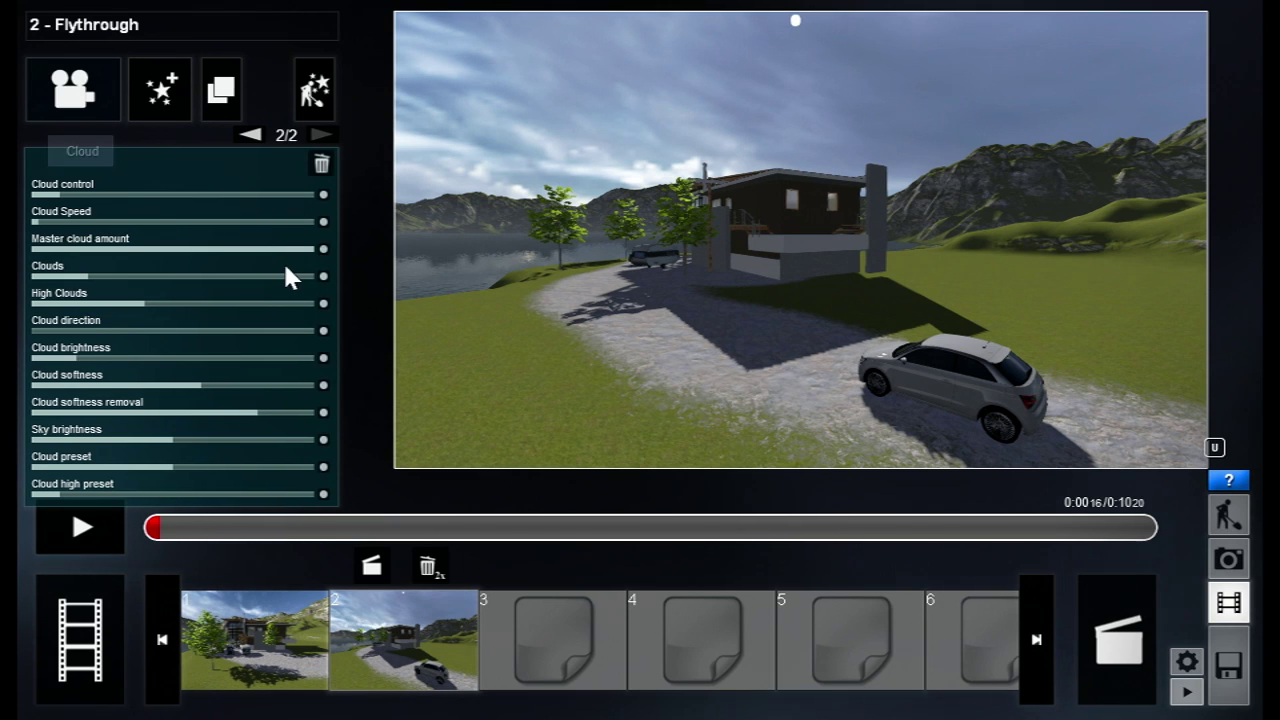
pyautogui.moveTo(76, 221); pyautogui.dragTo(130, 217)
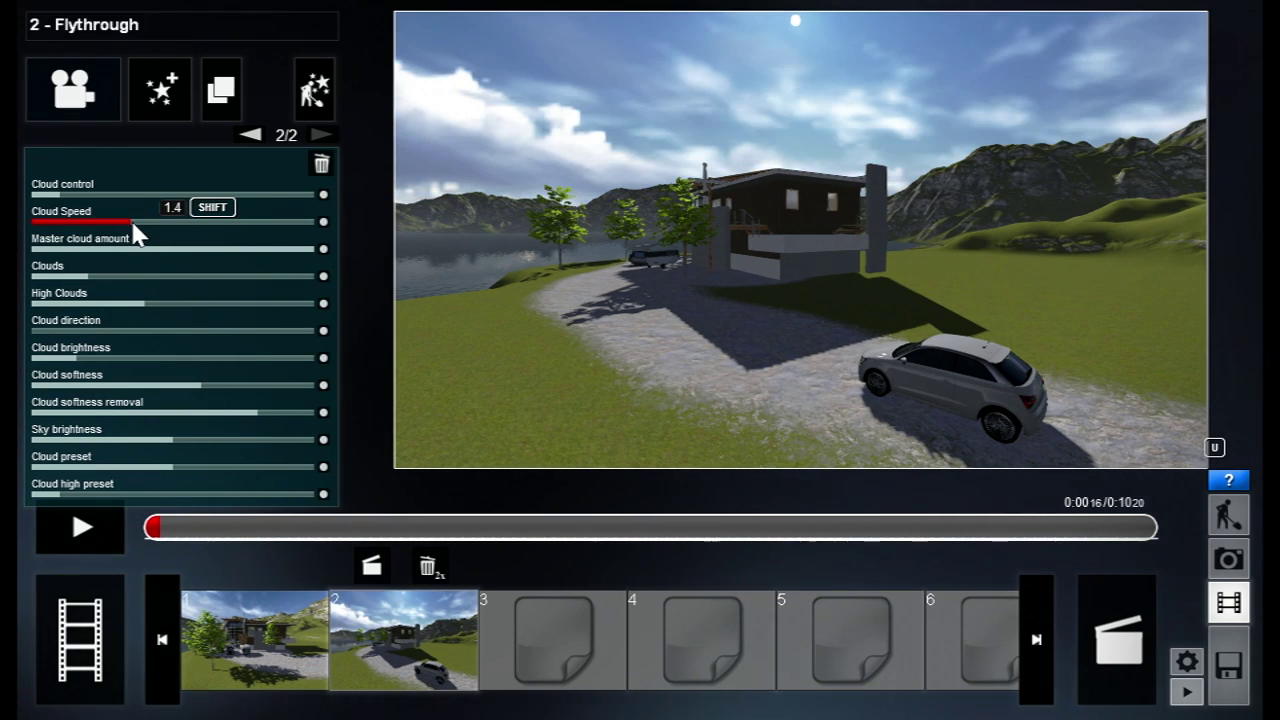
pyautogui.moveTo(157, 527); pyautogui.dragTo(212, 504)
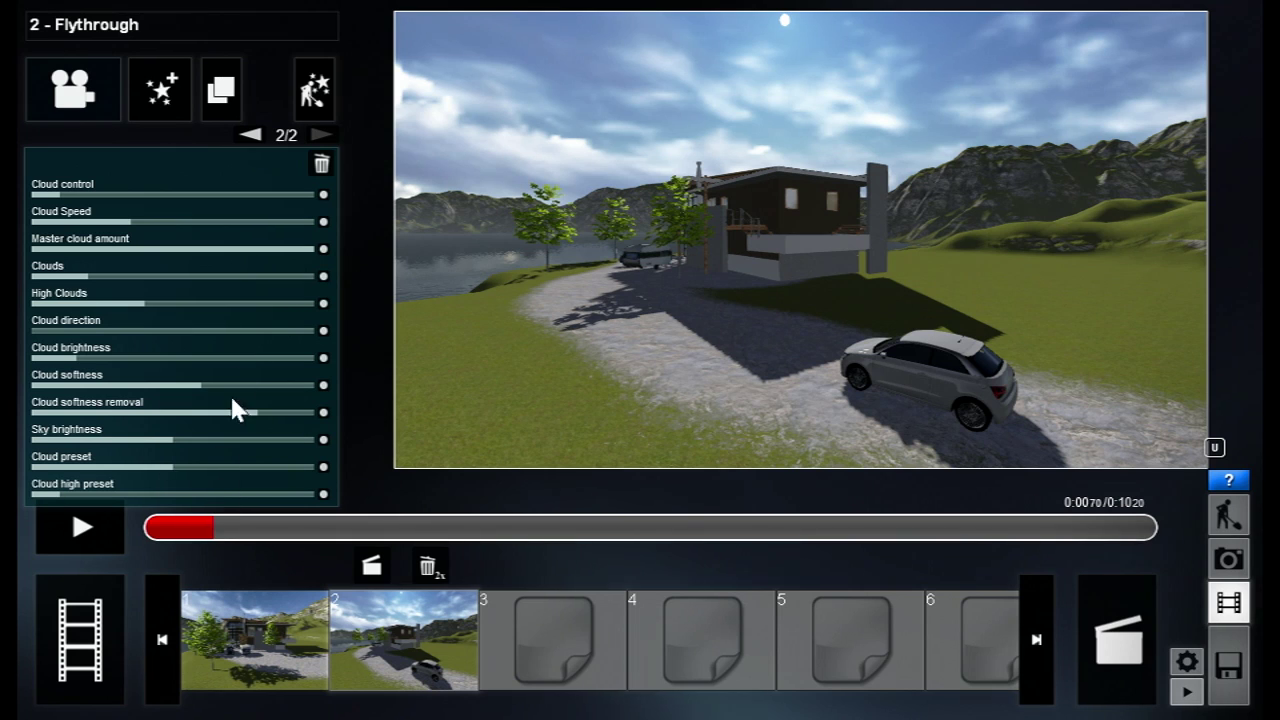
# Add the God rays effect to the second clip with decay and intensity slightly above halfway and length near maximum, and preview the clip
pyautogui.click(177, 101)
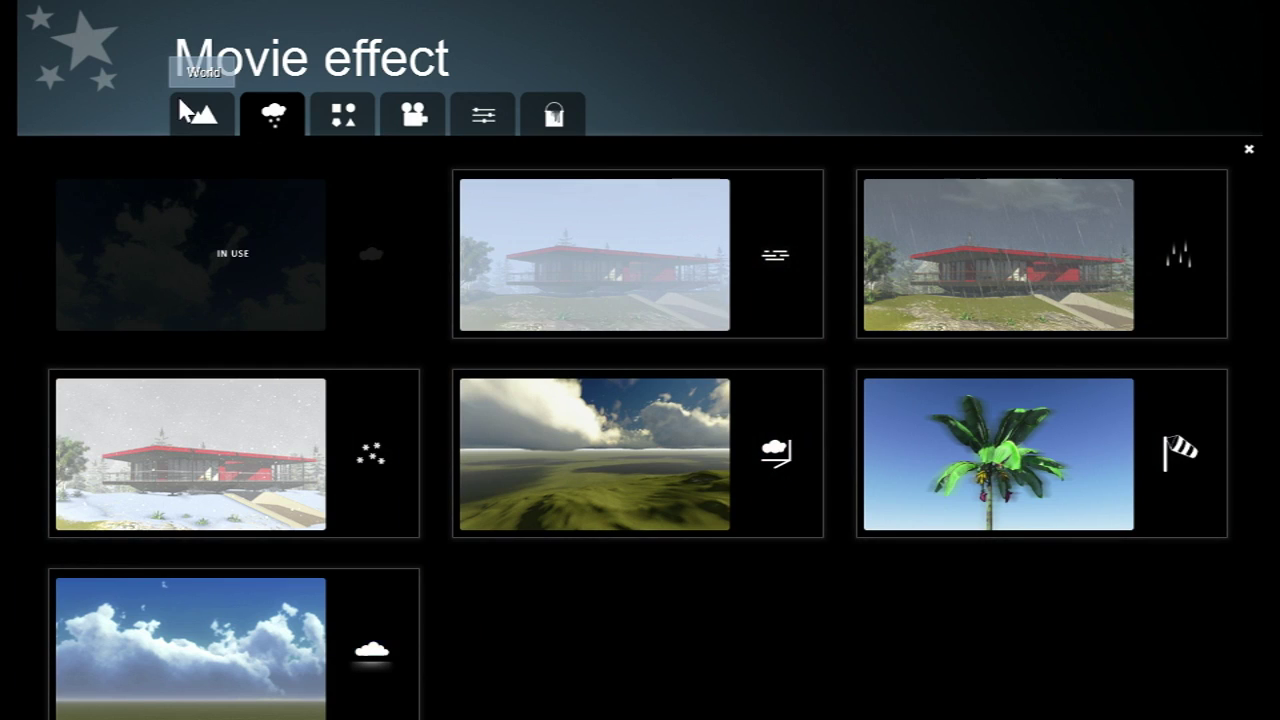
pyautogui.click(548, 120)
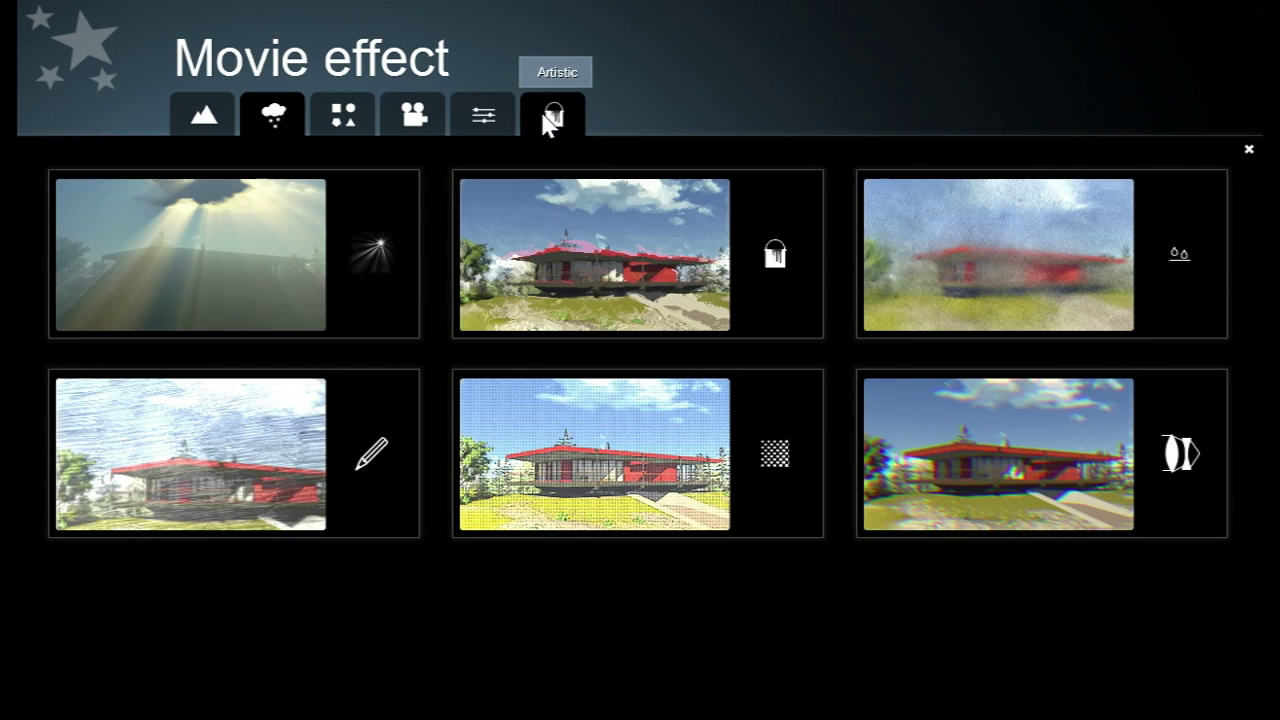
pyautogui.click(234, 247)
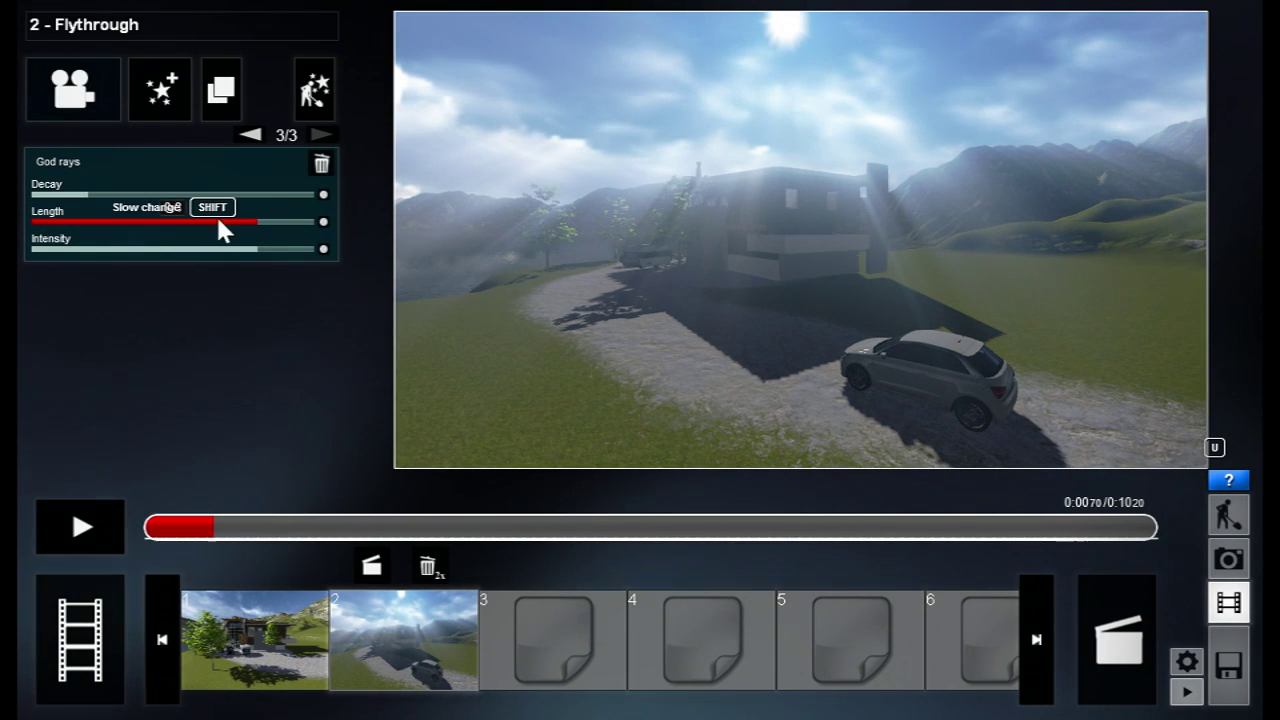
pyautogui.moveTo(232, 219); pyautogui.dragTo(134, 218)
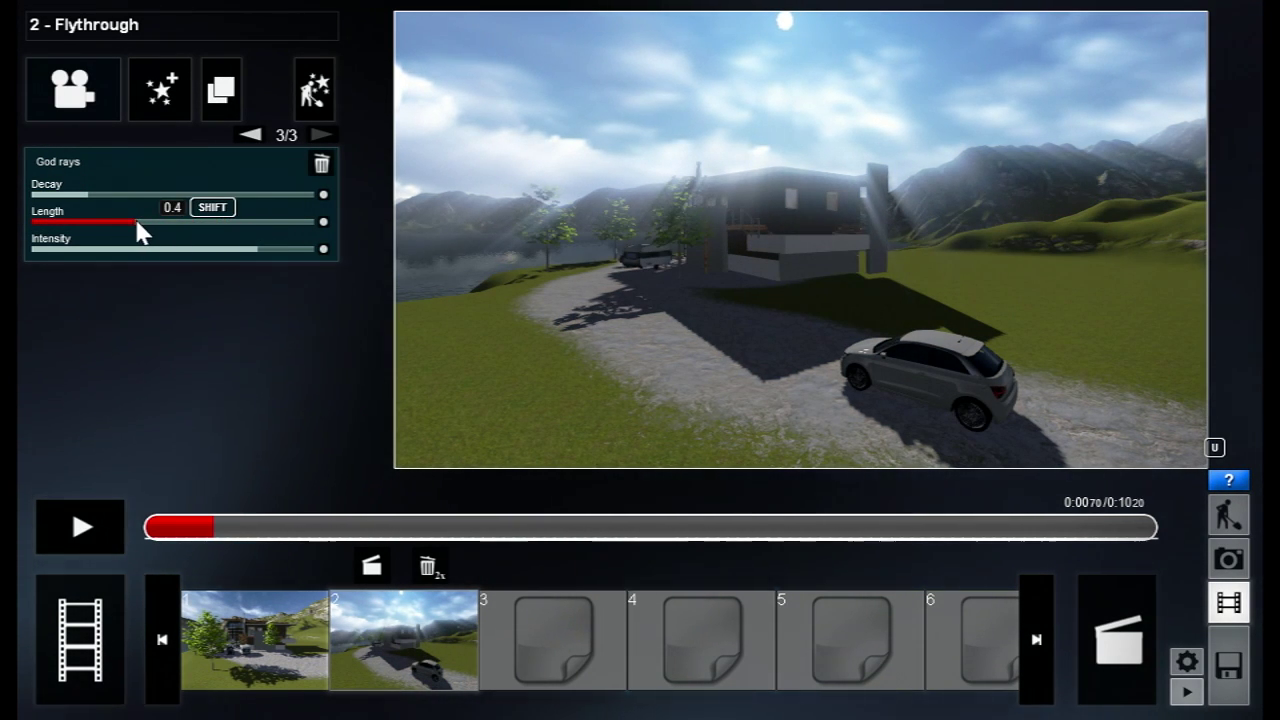
pyautogui.moveTo(234, 244); pyautogui.dragTo(108, 255)
pyautogui.moveTo(89, 190); pyautogui.dragTo(173, 194)
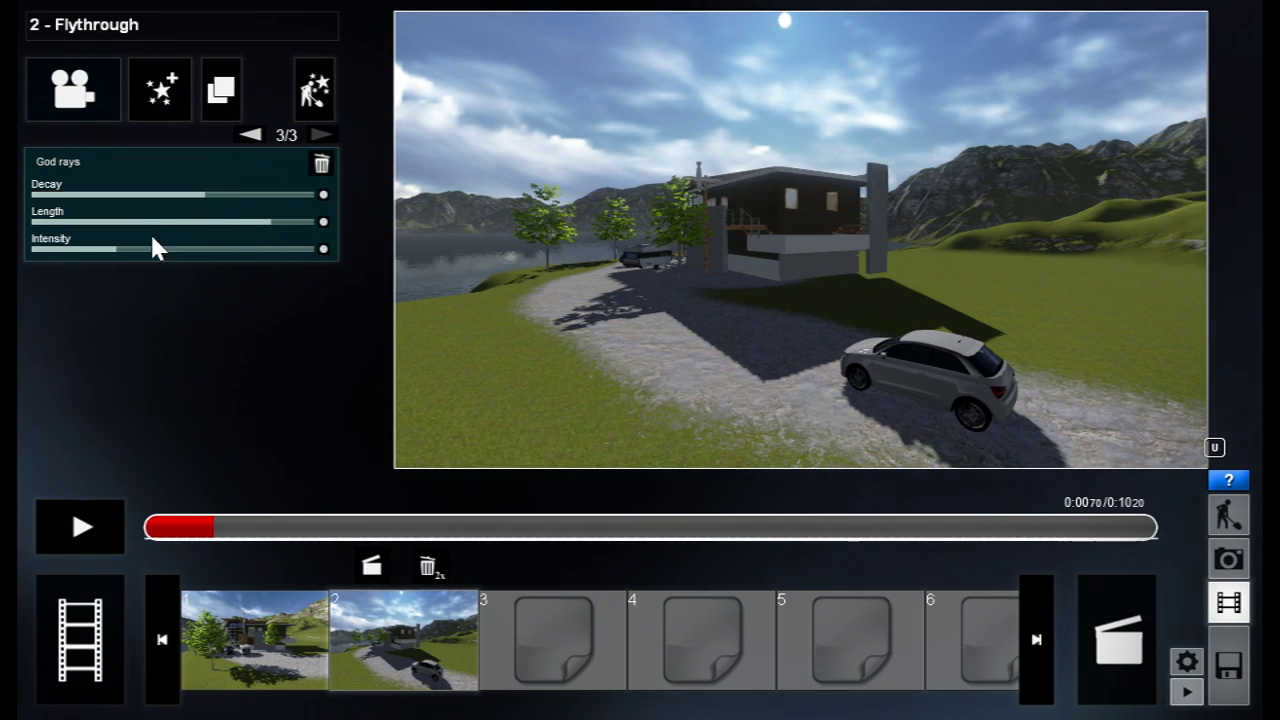
pyautogui.moveTo(163, 247); pyautogui.dragTo(296, 380)
pyautogui.click(81, 525)
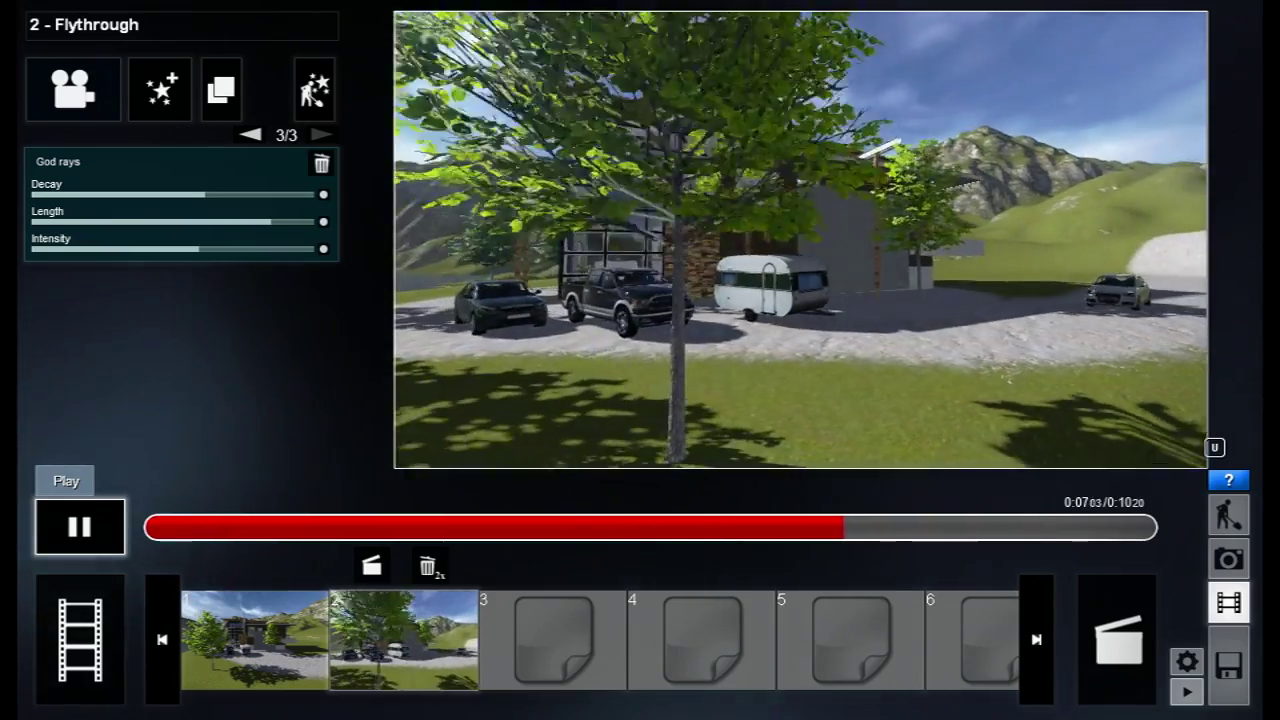
pyautogui.click(82, 525)
pyautogui.click(163, 96)
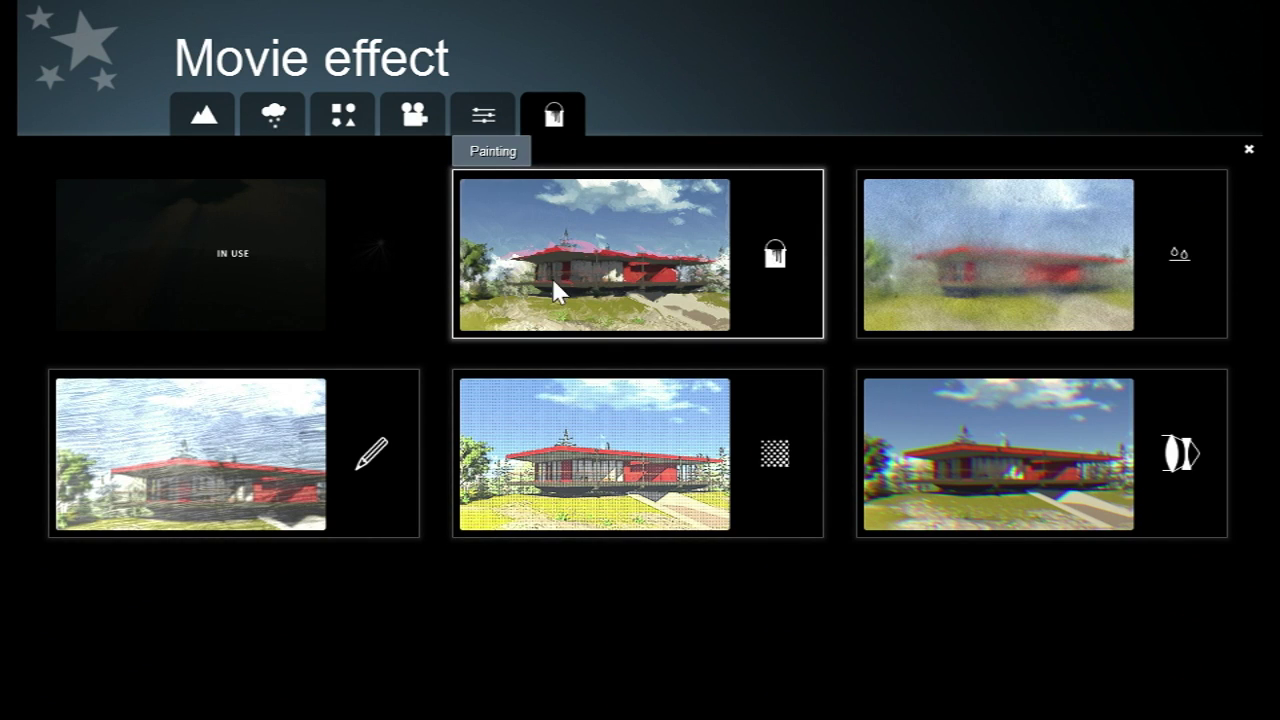
pyautogui.click(210, 120)
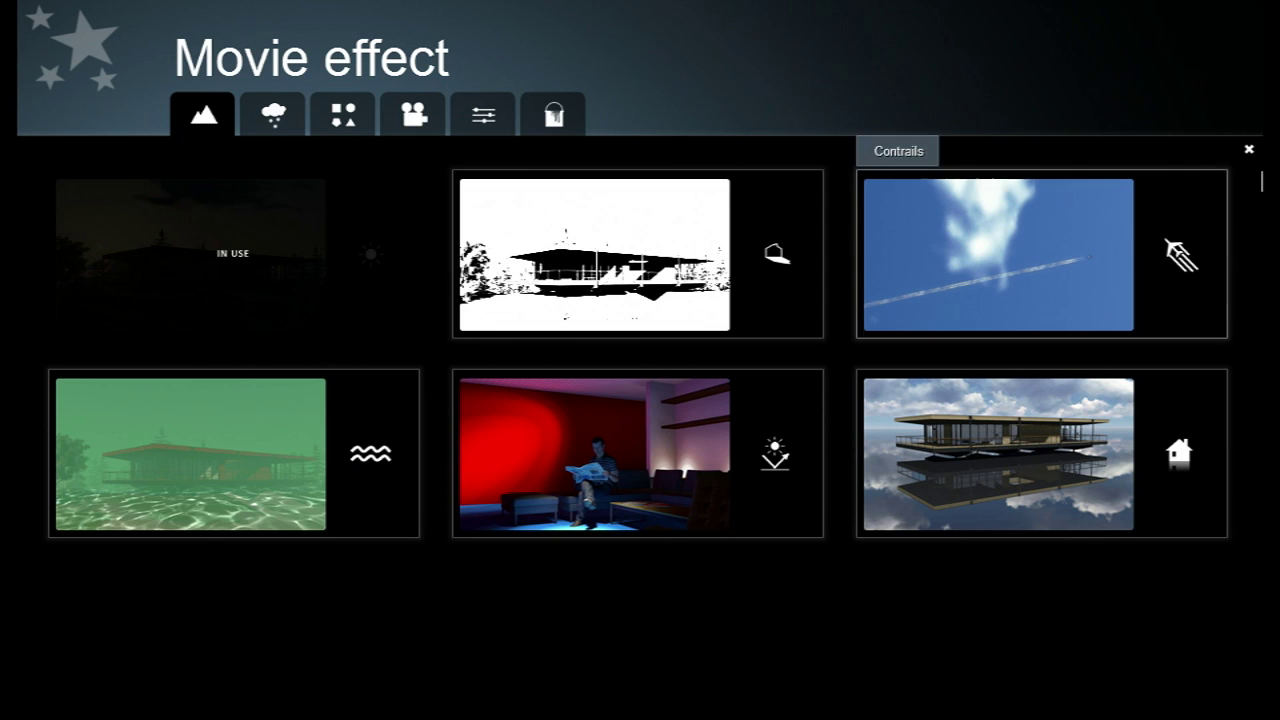
pyautogui.click(1248, 149)
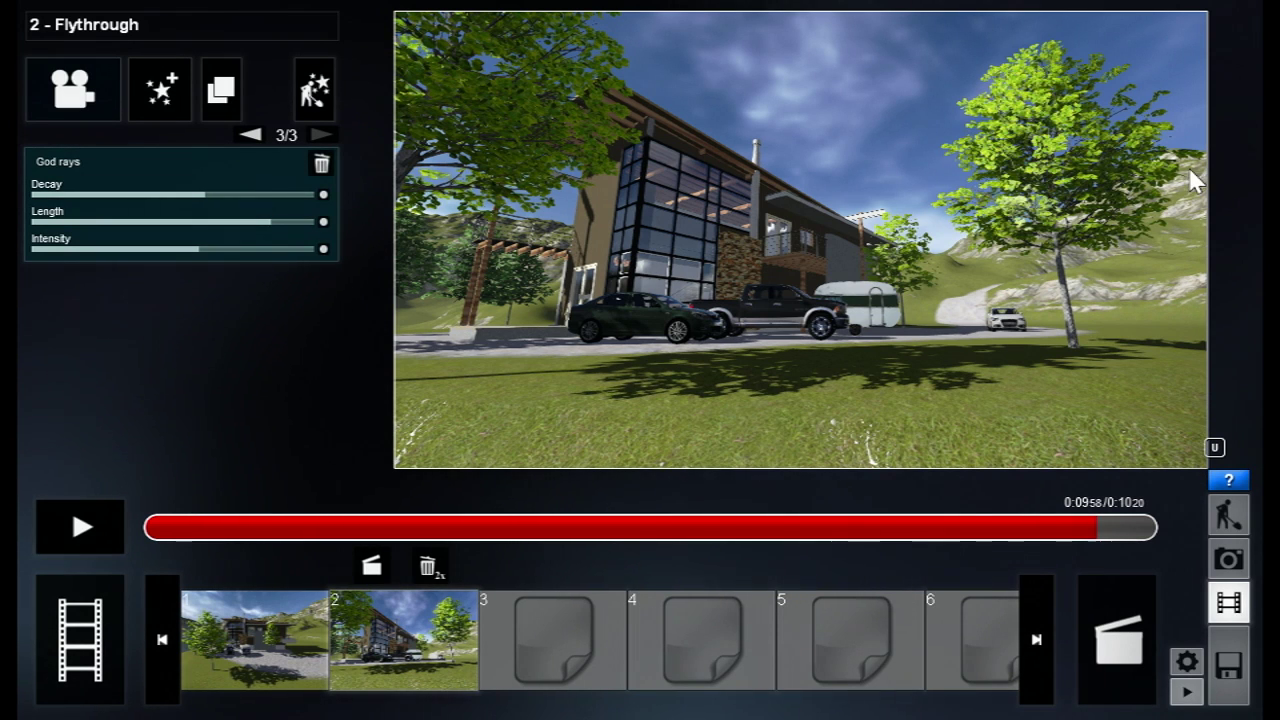